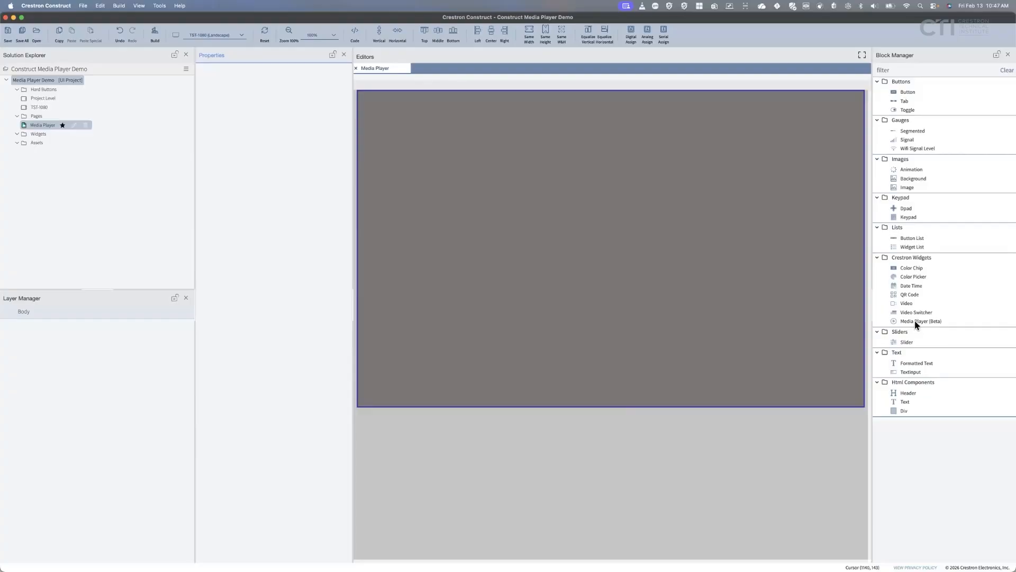
Leave the empty Media Player page and bring up the Construct release notes PDF in Edge.
click(387, 429)
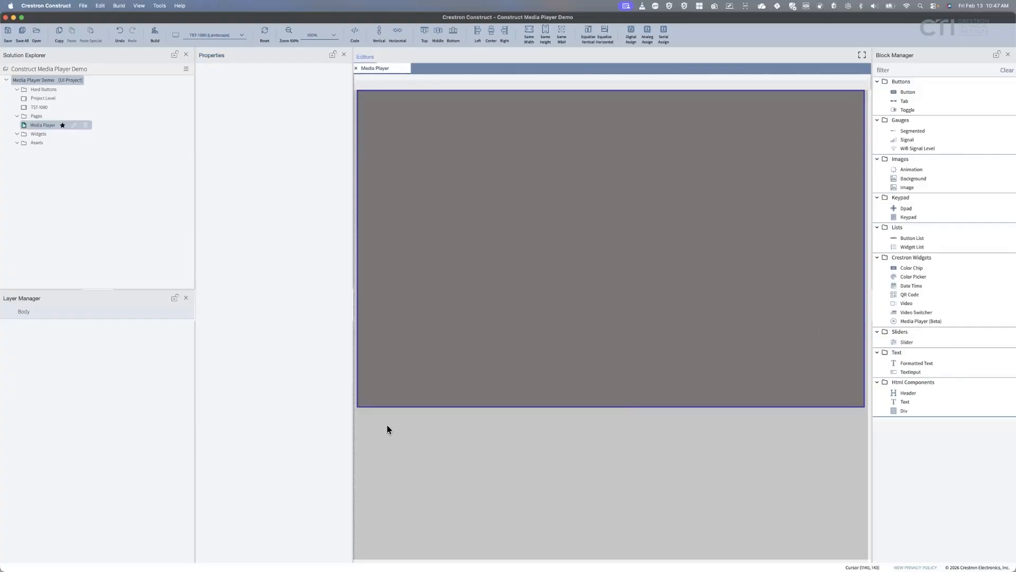
click(268, 550)
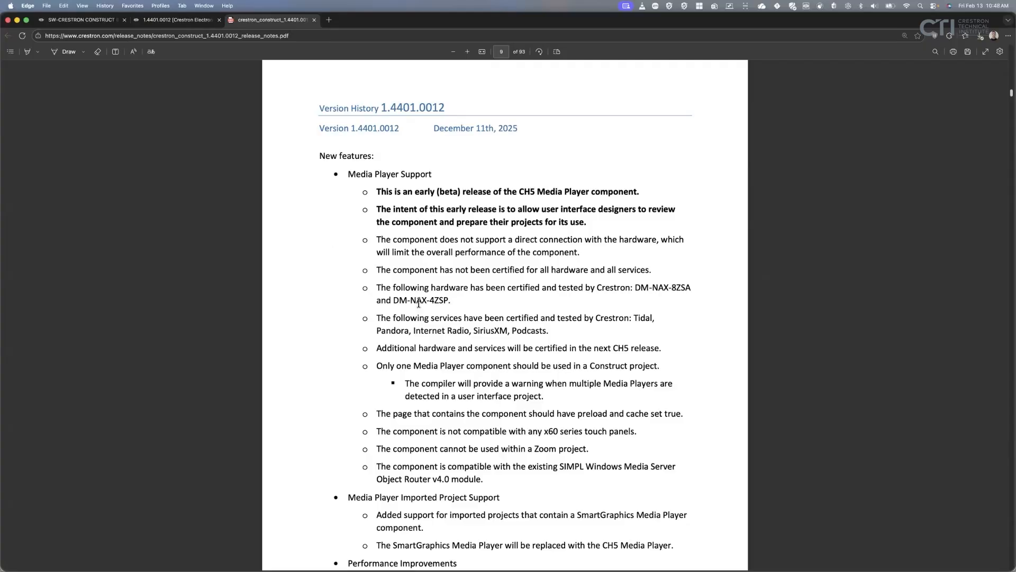
Review the Media Player Support section, highlighting the certified DM-NAX-4ZSP, then minimize Edge.
drag(393, 300, 448, 302)
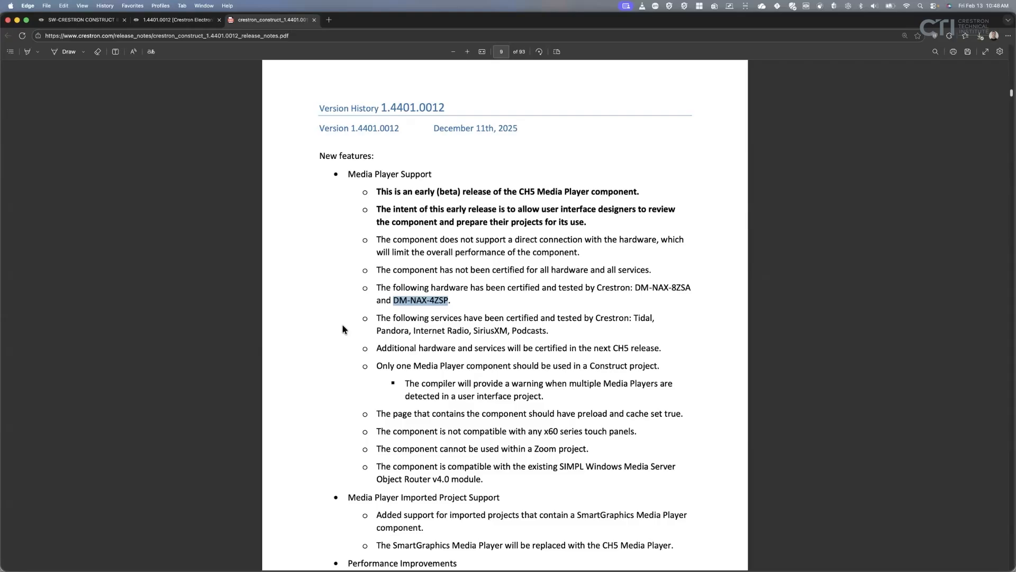
click(585, 327)
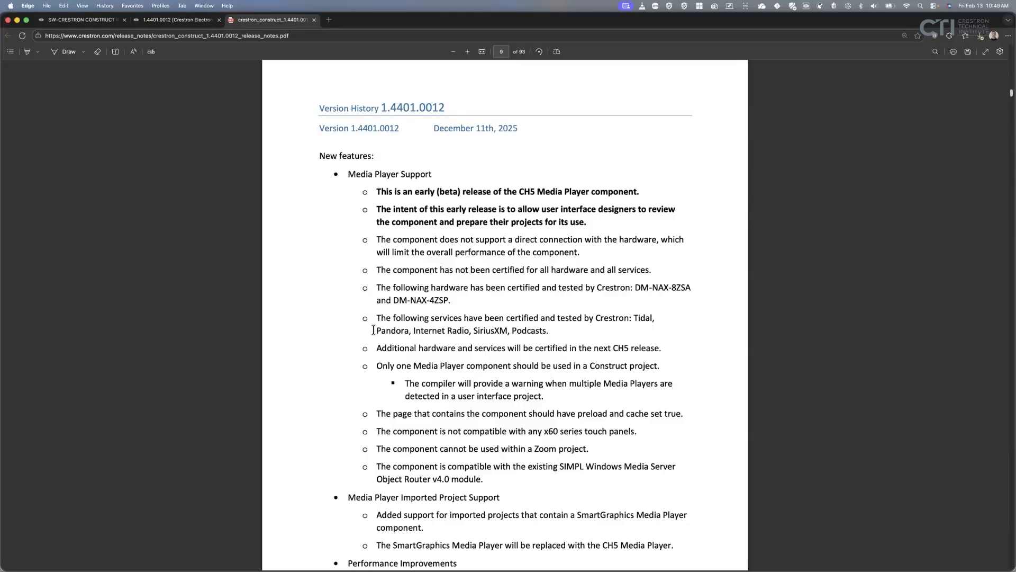
click(17, 19)
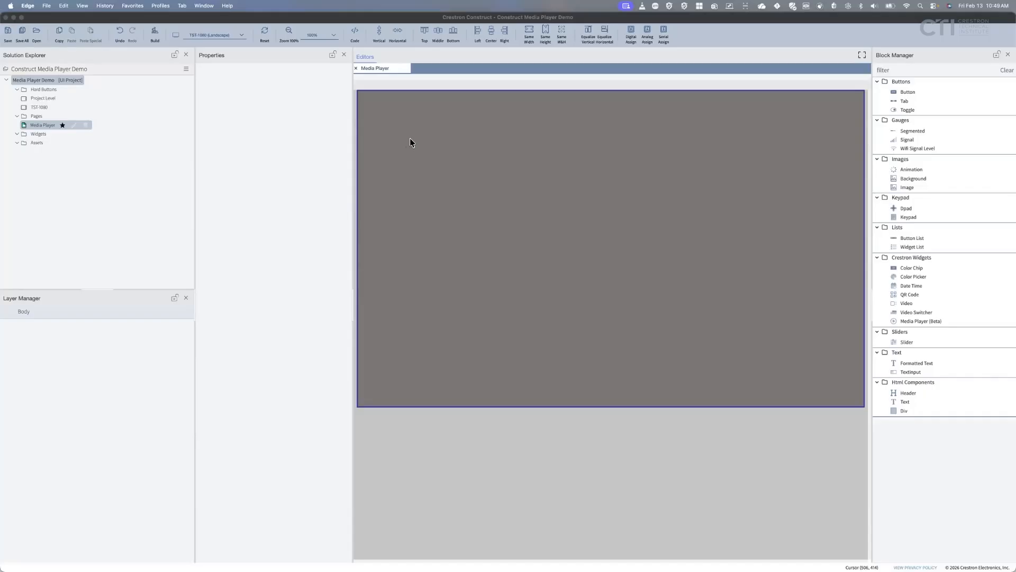
click(243, 36)
click(242, 36)
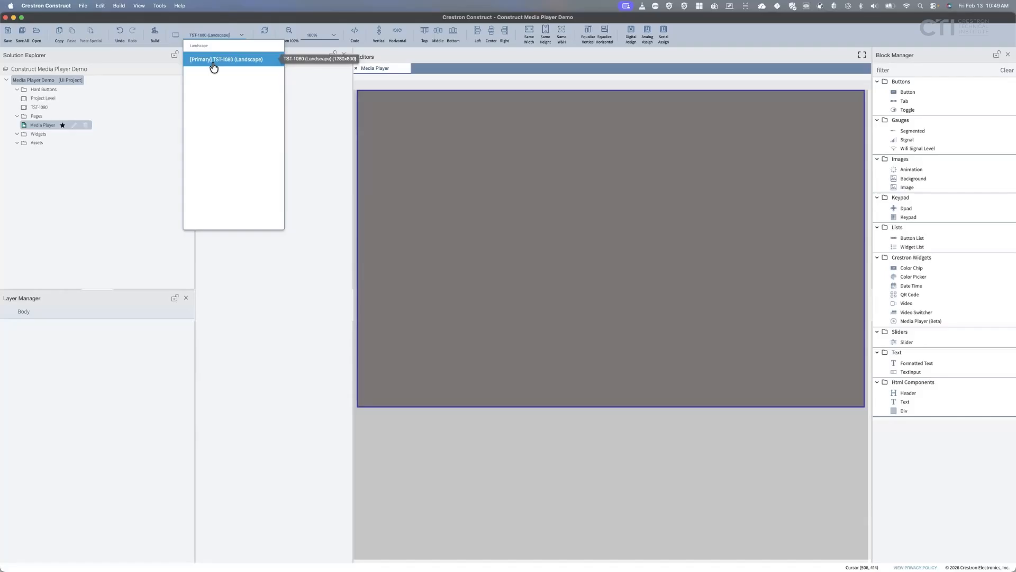
click(529, 192)
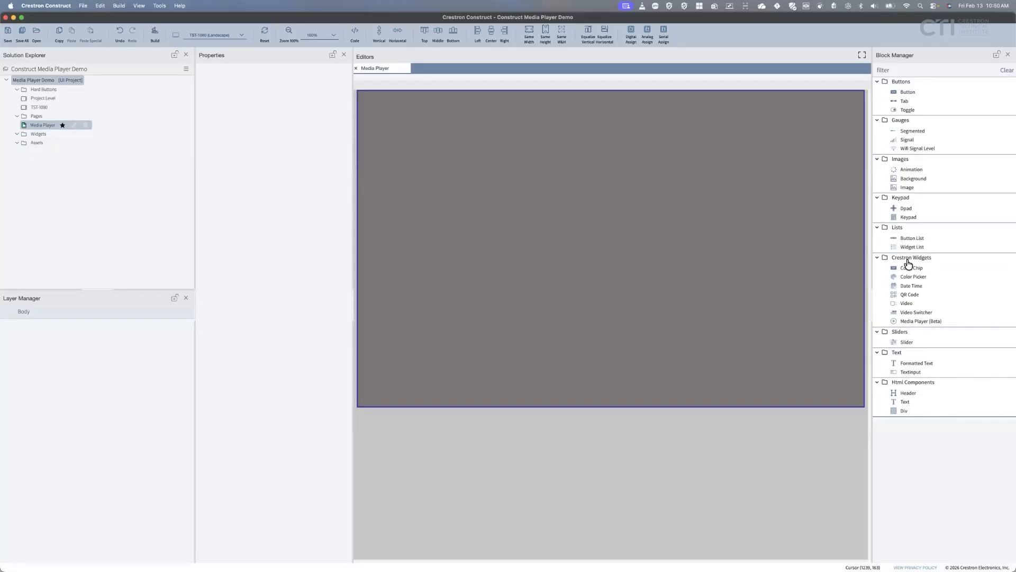
Place a Media Player (Beta) widget at the top-left and stretch it to about 1262 × 792 px.
click(926, 327)
drag(955, 323, 603, 190)
drag(426, 135, 417, 130)
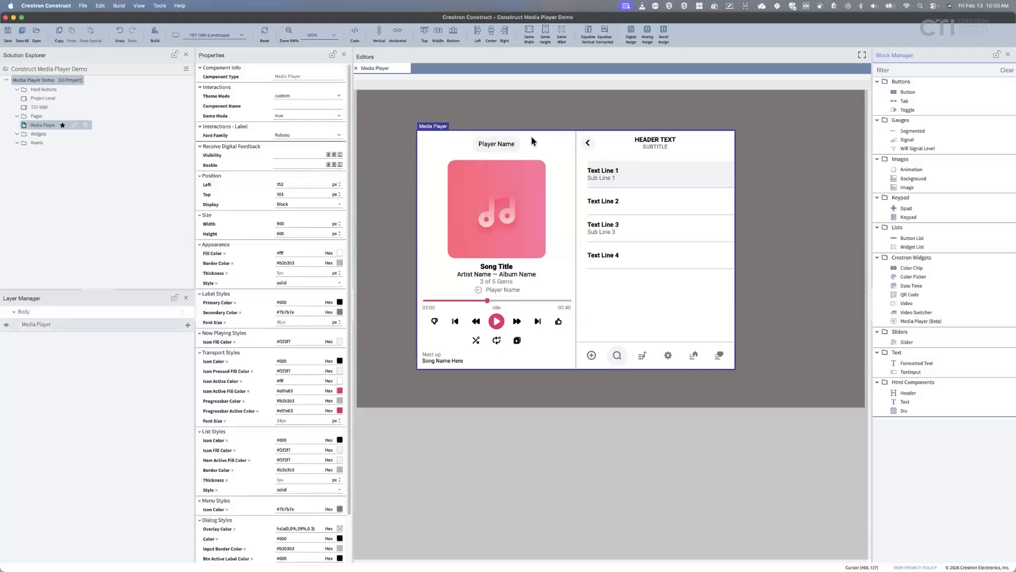
drag(393, 110, 361, 91)
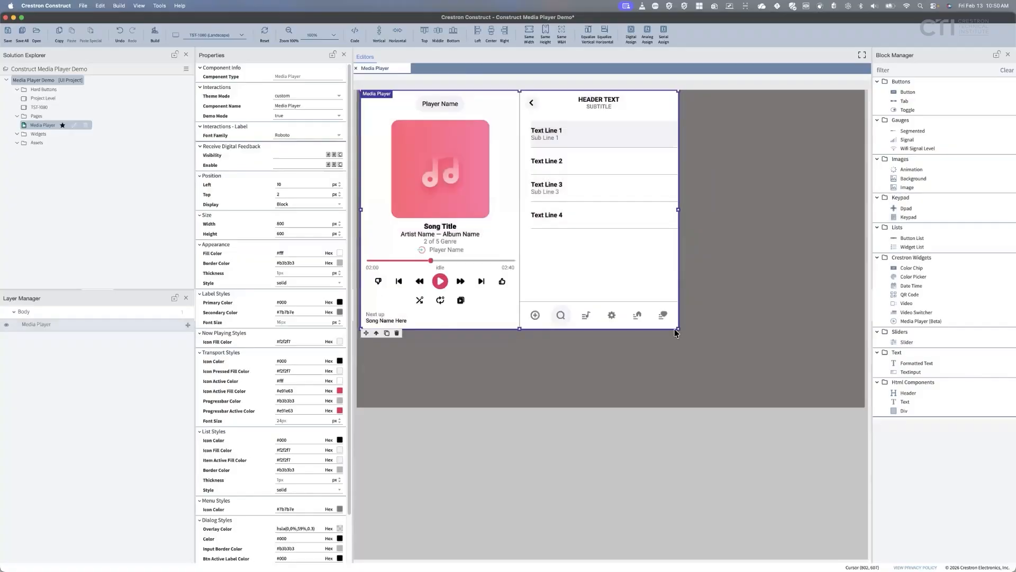
drag(680, 329, 869, 406)
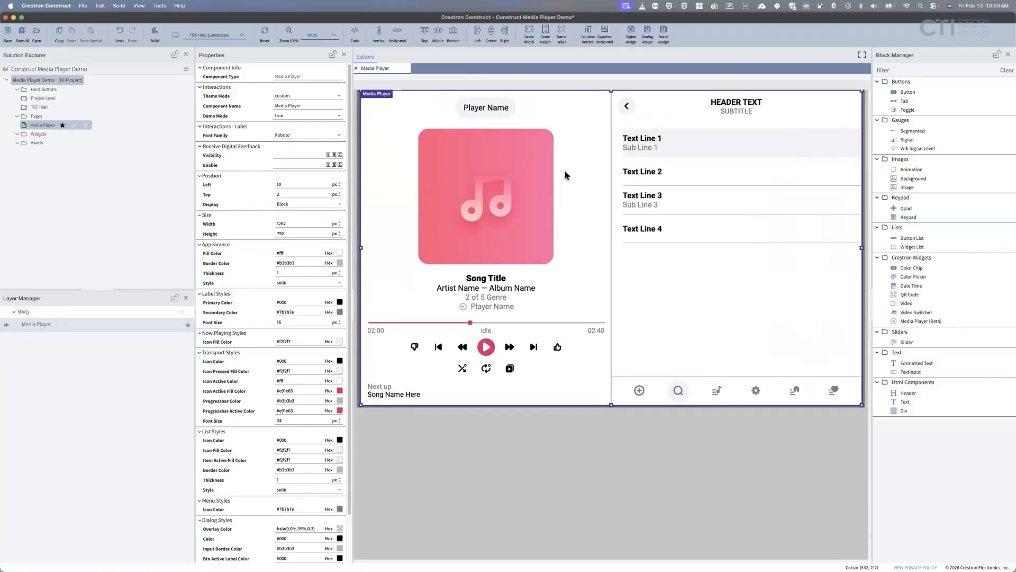
Size the Media Player to 1280 × 800, centre it horizontally, then drag it narrower to 535 px.
double_click(289, 223)
text(1280)
double_click(293, 233)
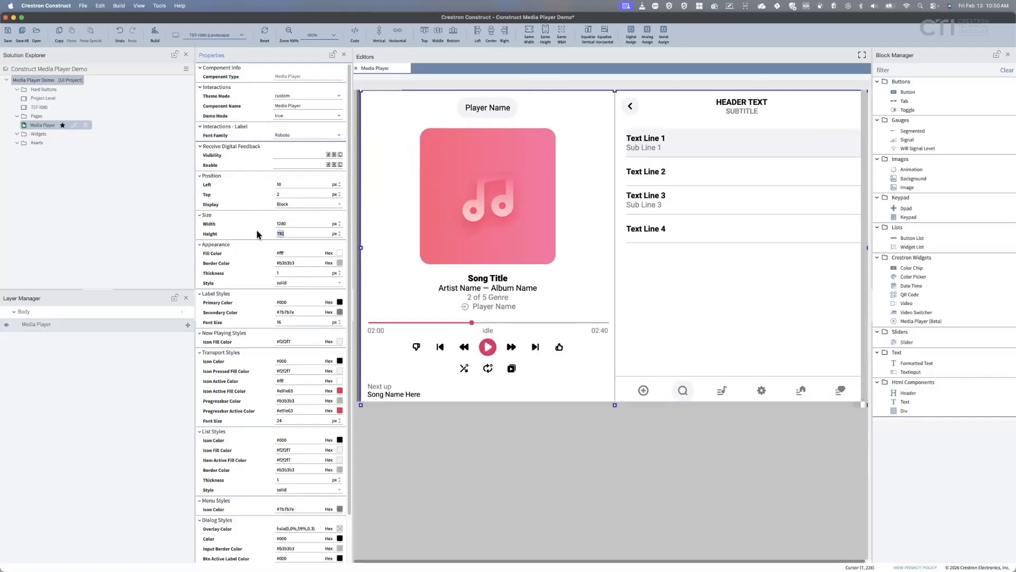
text(800)
key(Return)
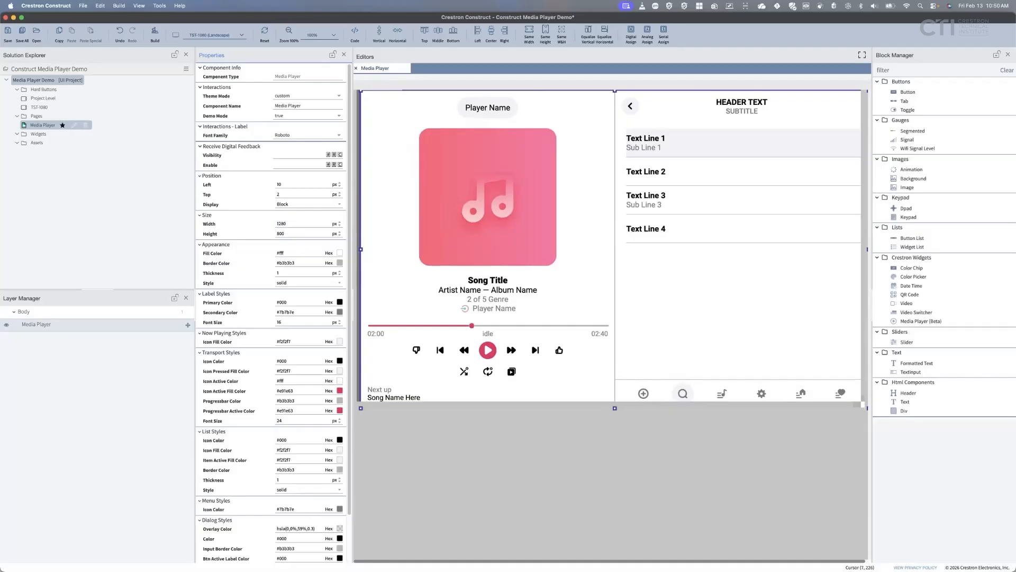
click(403, 42)
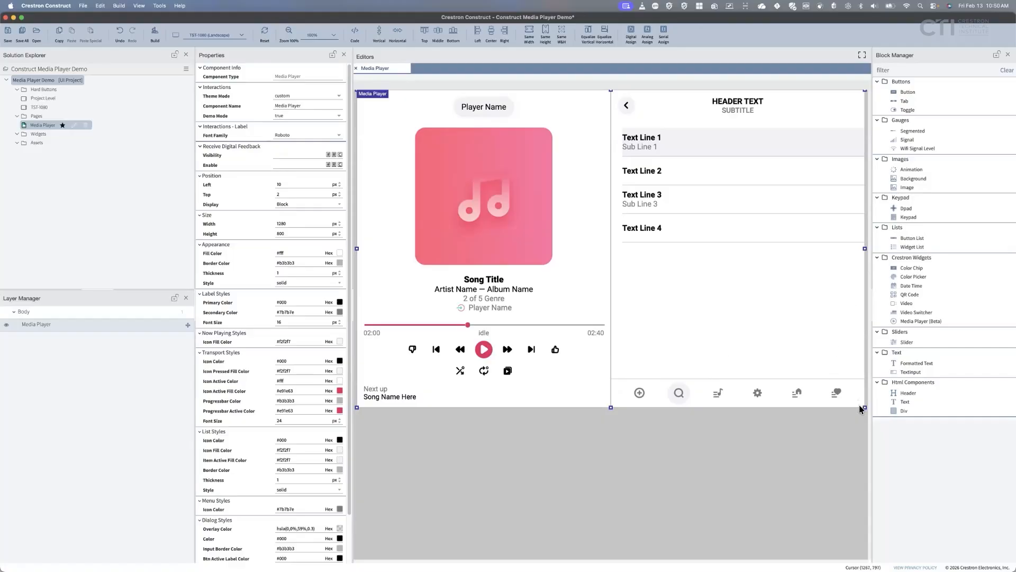
drag(864, 407, 568, 407)
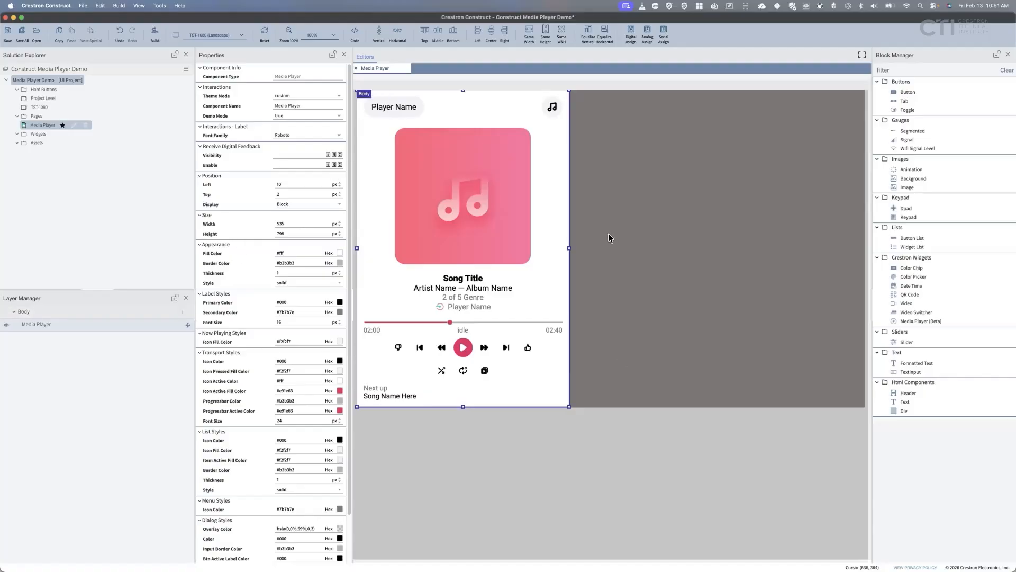
Drag the Media Player's right edge out to 1279 px so the track list pane returns.
mouse_move(569, 249)
mouse_down()
mouse_move(676, 253)
mouse_move(581, 258)
mouse_up()
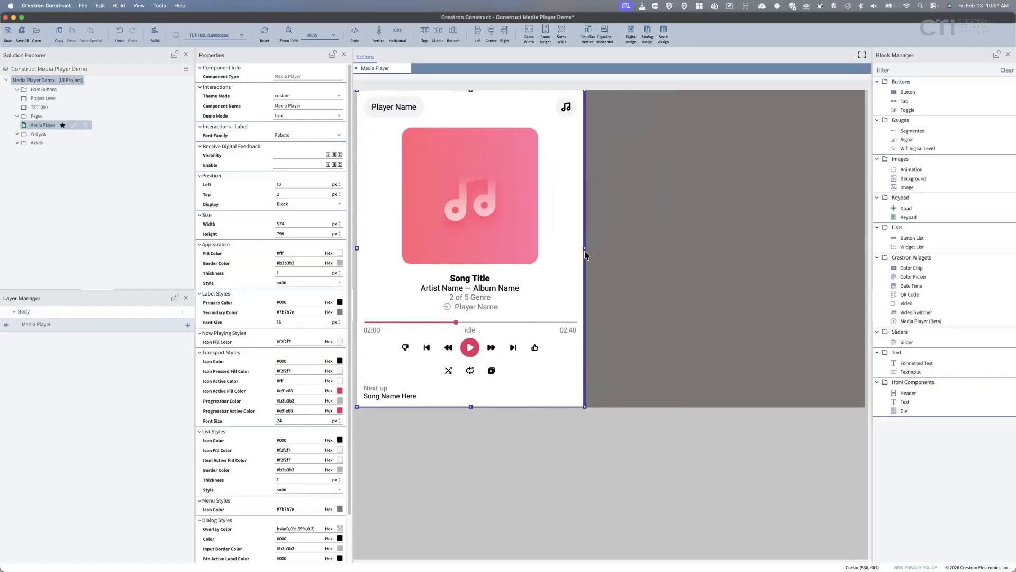
drag(580, 253, 574, 253)
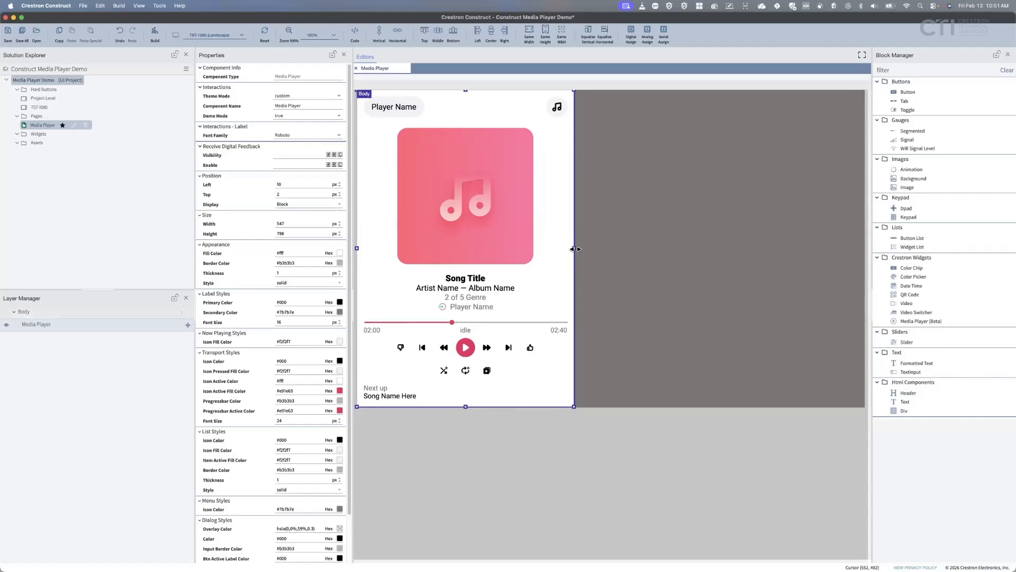
drag(576, 252, 865, 269)
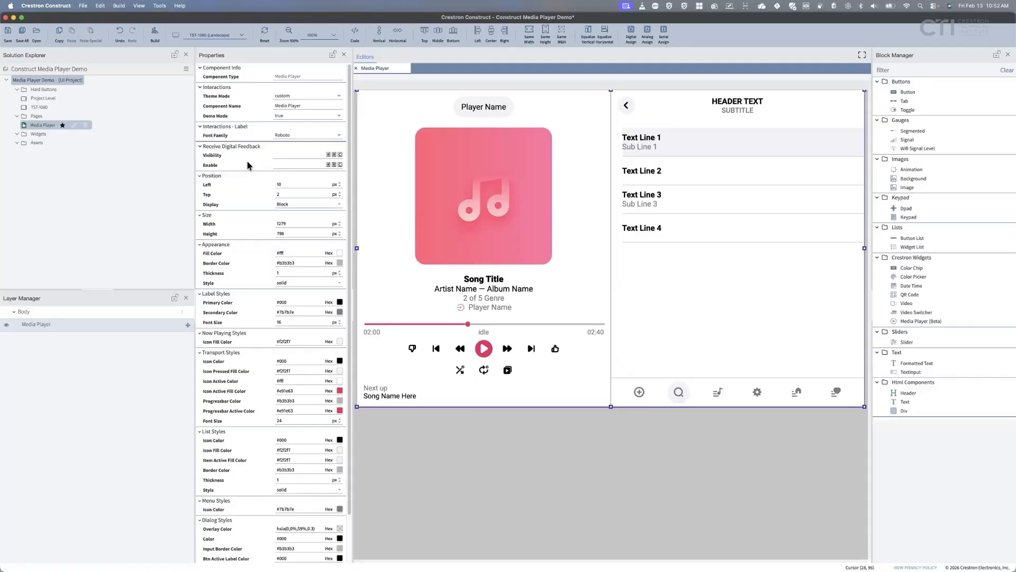
scroll(269, 286, down, 3)
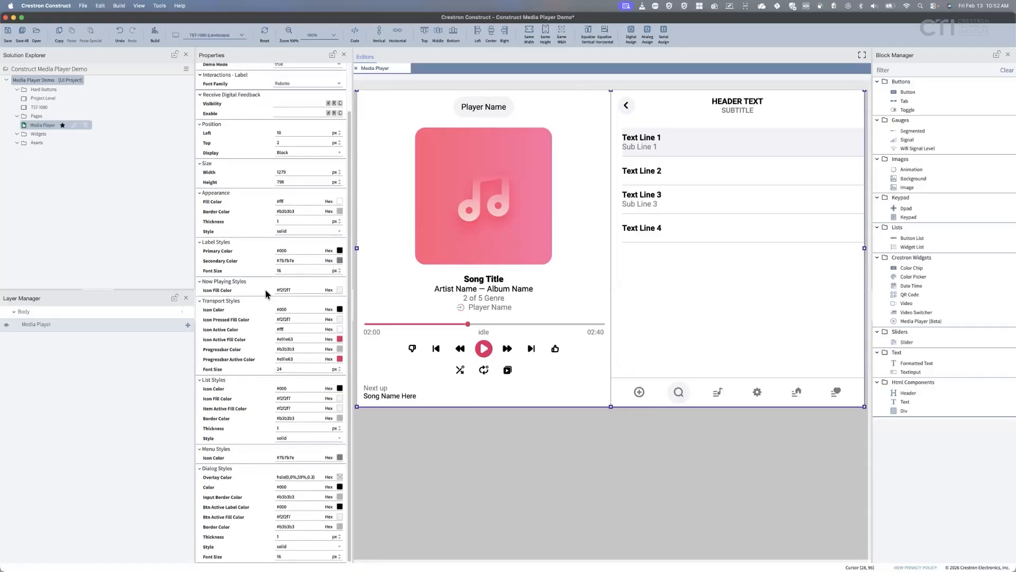
scroll(264, 288, up, 3)
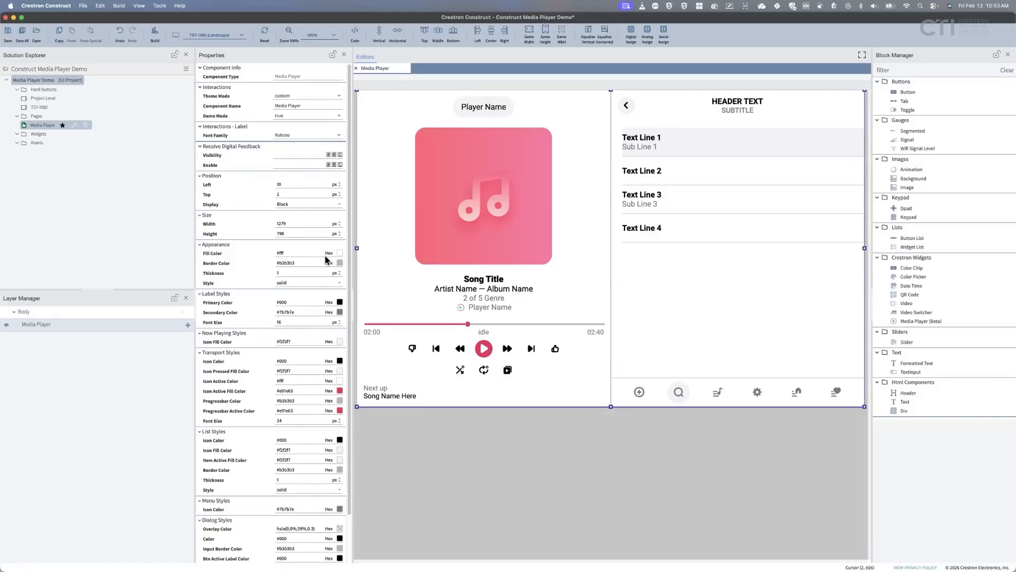
scroll(327, 259, down, 2)
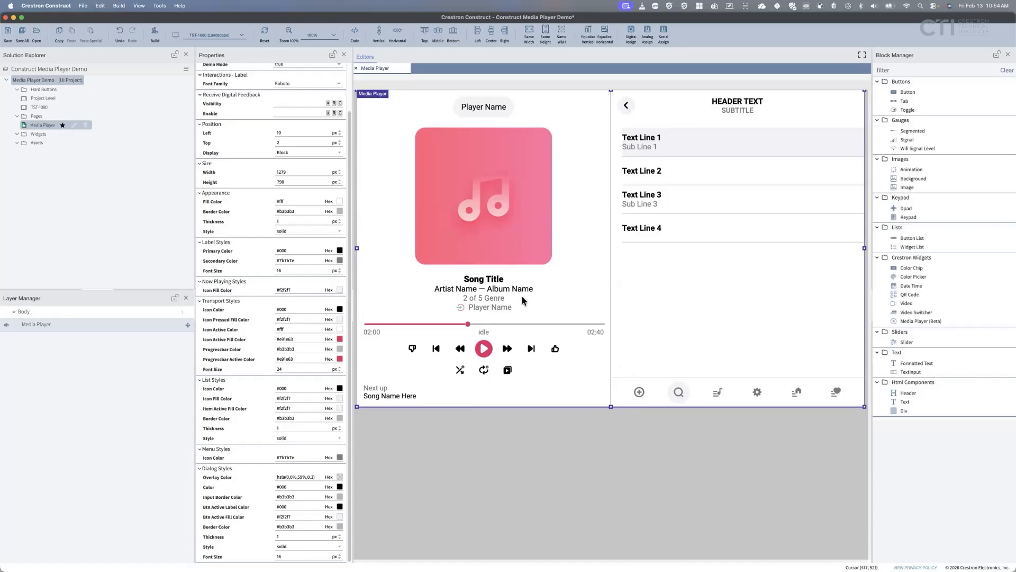
scroll(296, 303, up, 3)
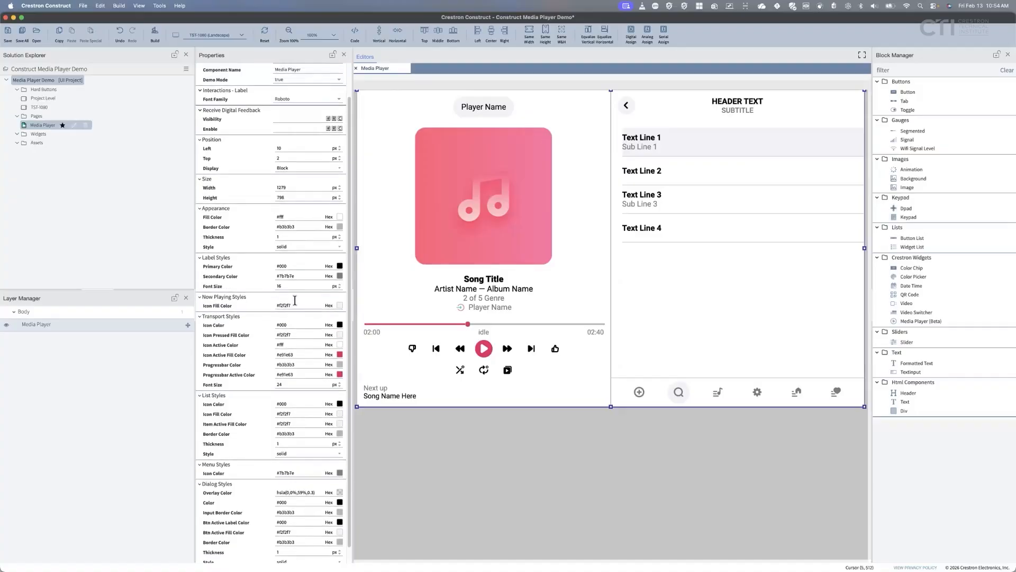
scroll(297, 303, up, 1)
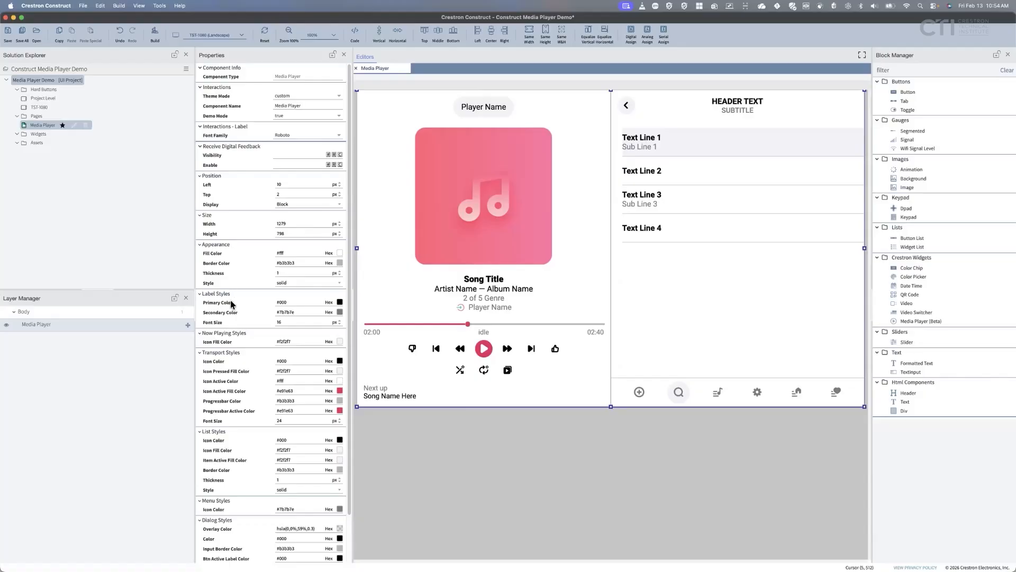
scroll(245, 417, down, 1)
scroll(246, 417, down, 2)
scroll(235, 501, up, 2)
click(295, 253)
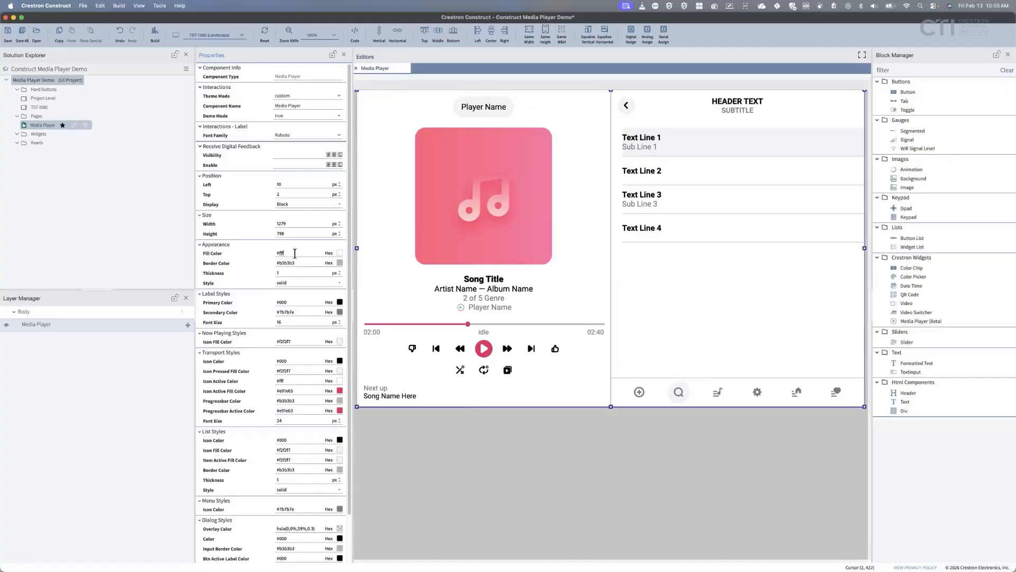
click(339, 254)
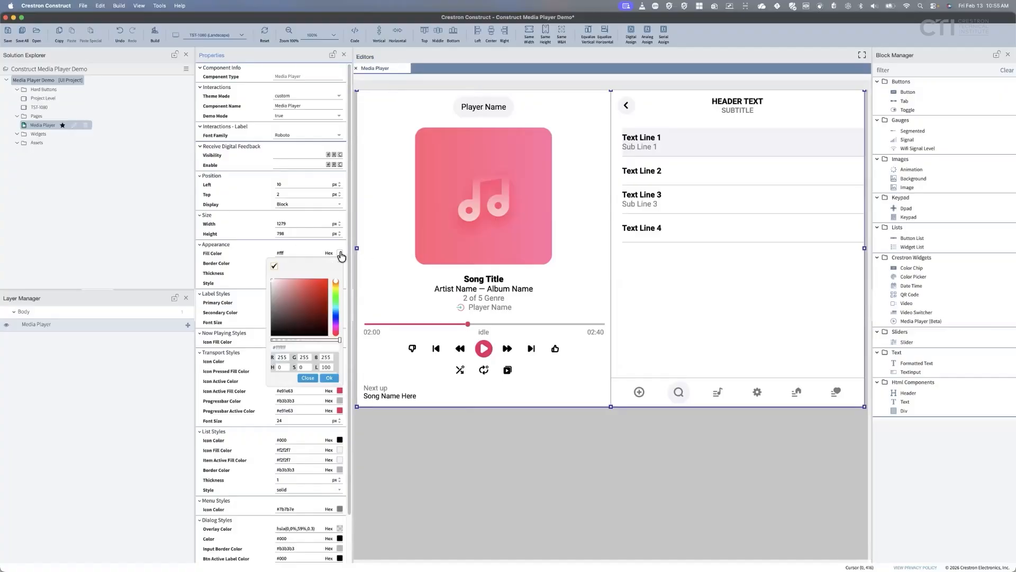
drag(337, 287, 334, 302)
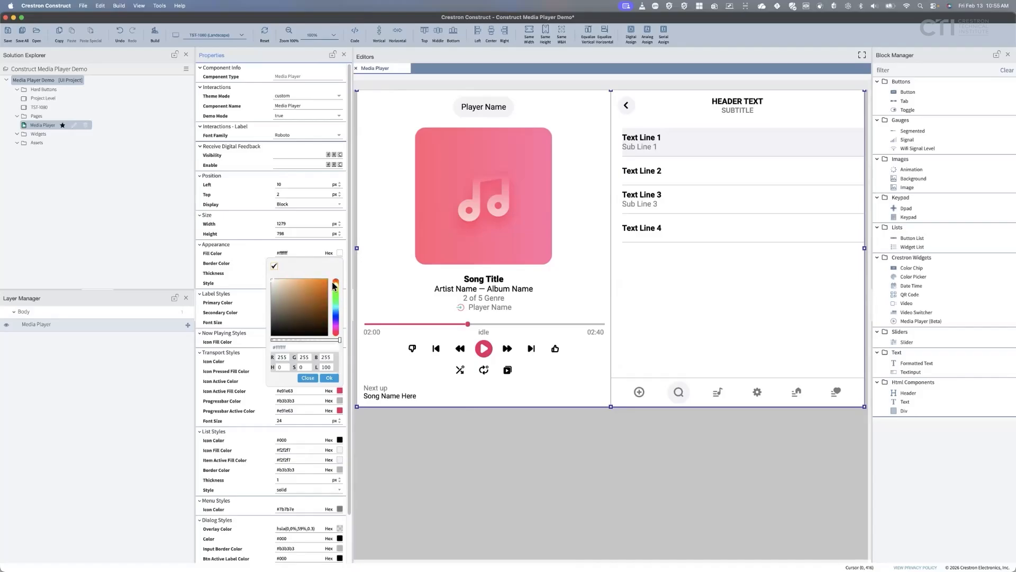
click(335, 292)
mouse_move(335, 291)
mouse_down()
mouse_move(305, 295)
mouse_move(289, 313)
mouse_move(307, 319)
mouse_move(309, 295)
mouse_move(290, 292)
mouse_move(316, 289)
mouse_move(307, 326)
mouse_move(294, 321)
mouse_move(297, 288)
mouse_move(310, 284)
mouse_up()
click(304, 291)
click(274, 266)
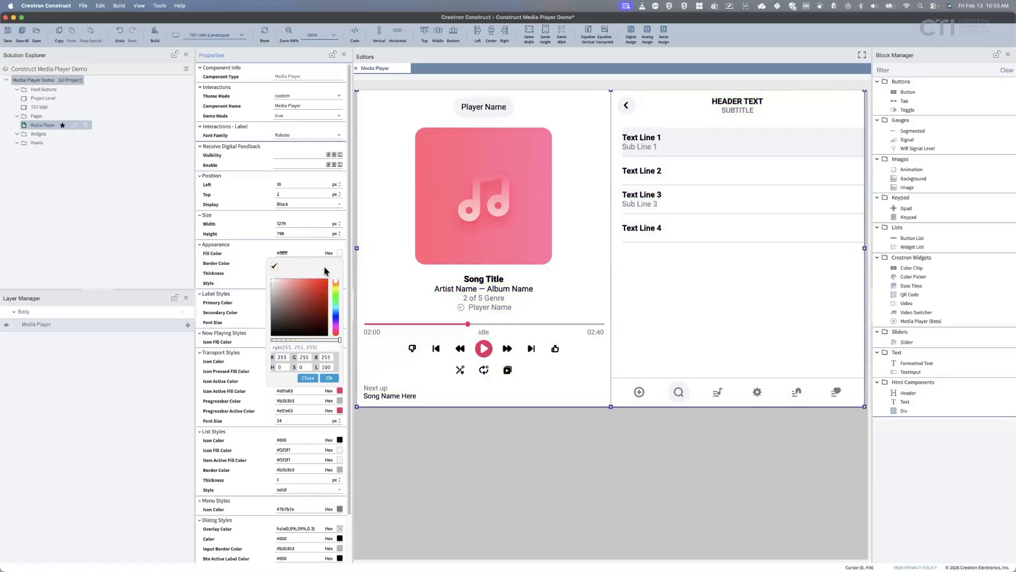
click(324, 245)
click(227, 244)
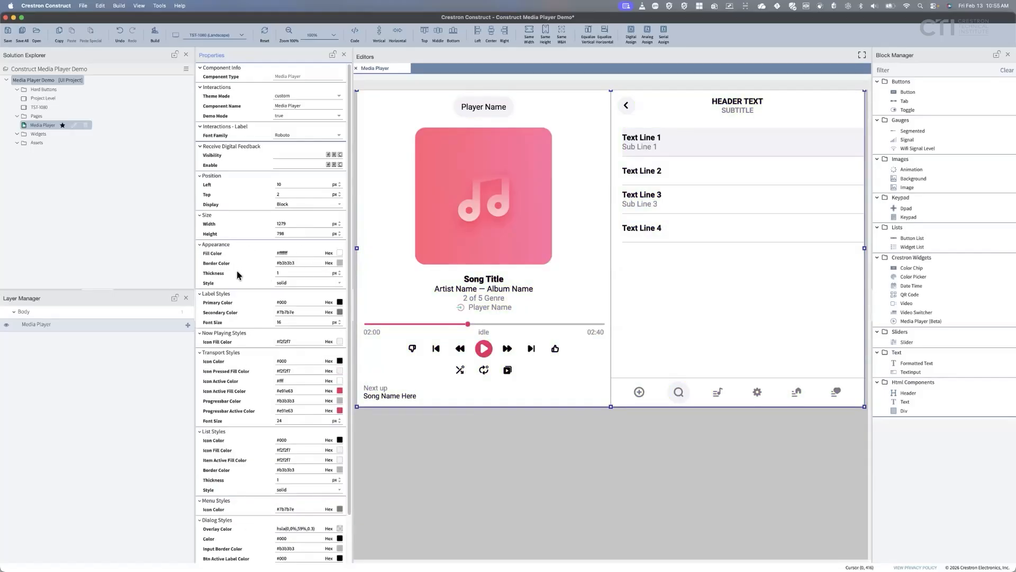
click(339, 263)
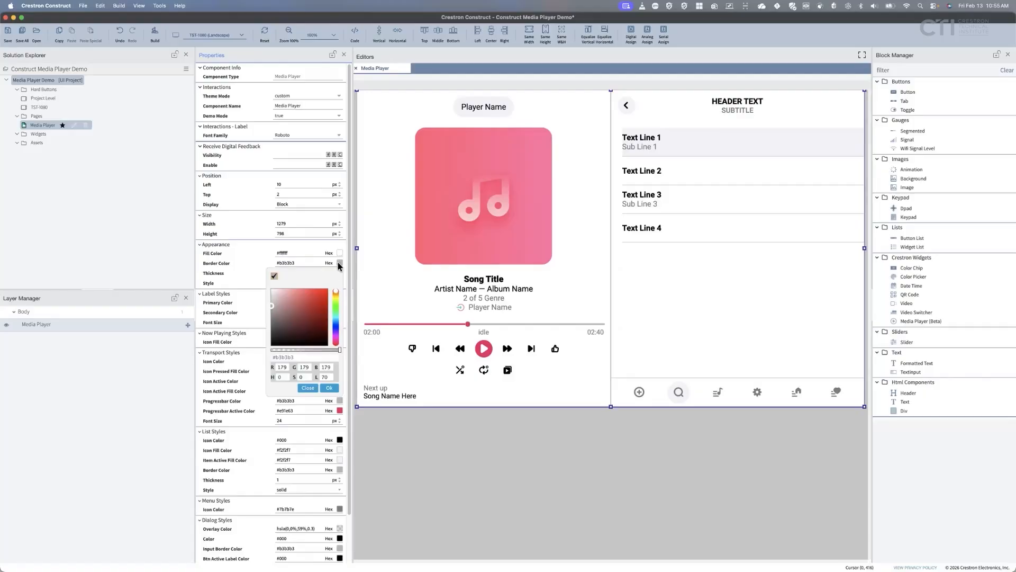
click(250, 245)
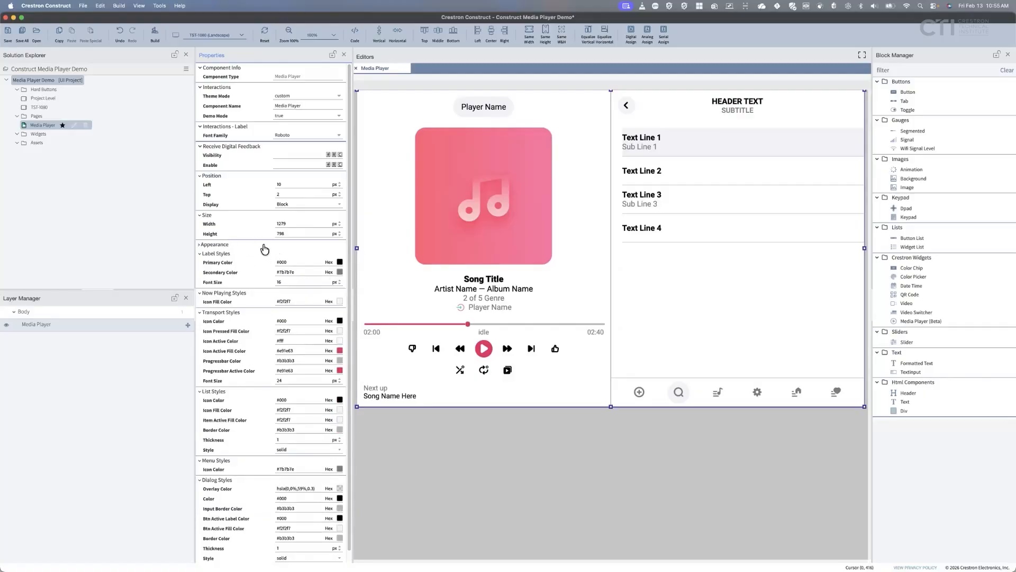
click(269, 246)
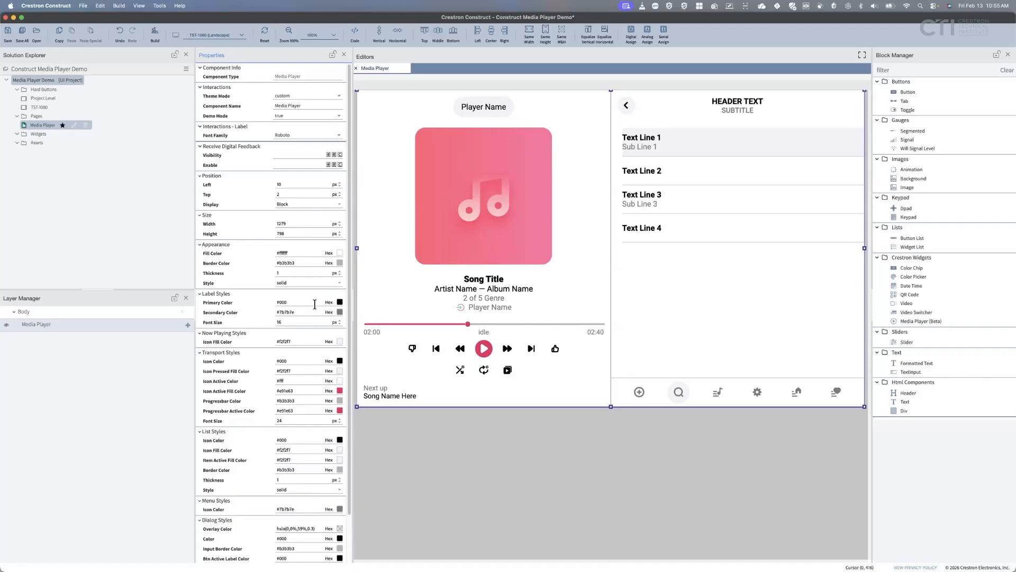
click(339, 303)
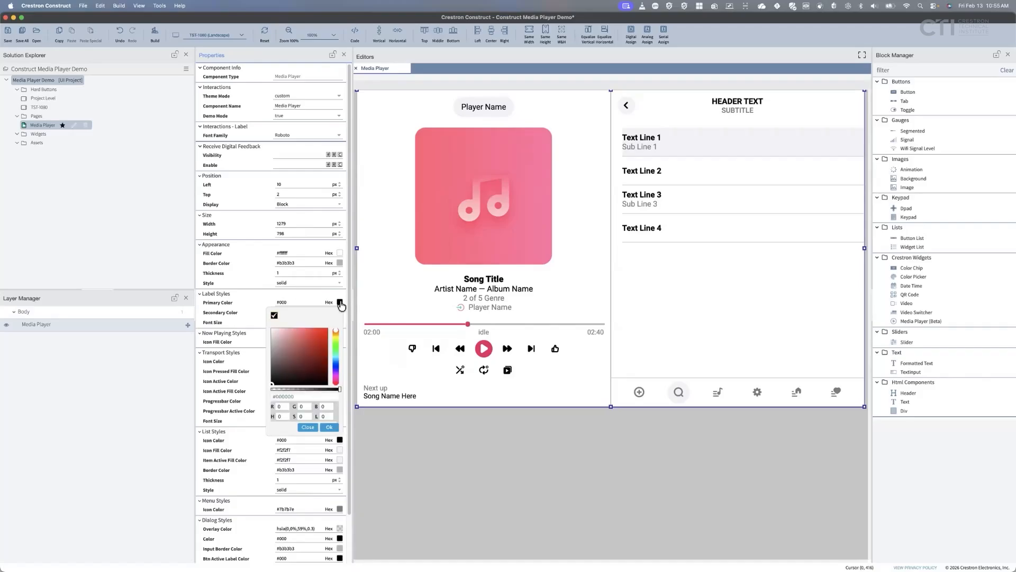
click(335, 341)
click(315, 340)
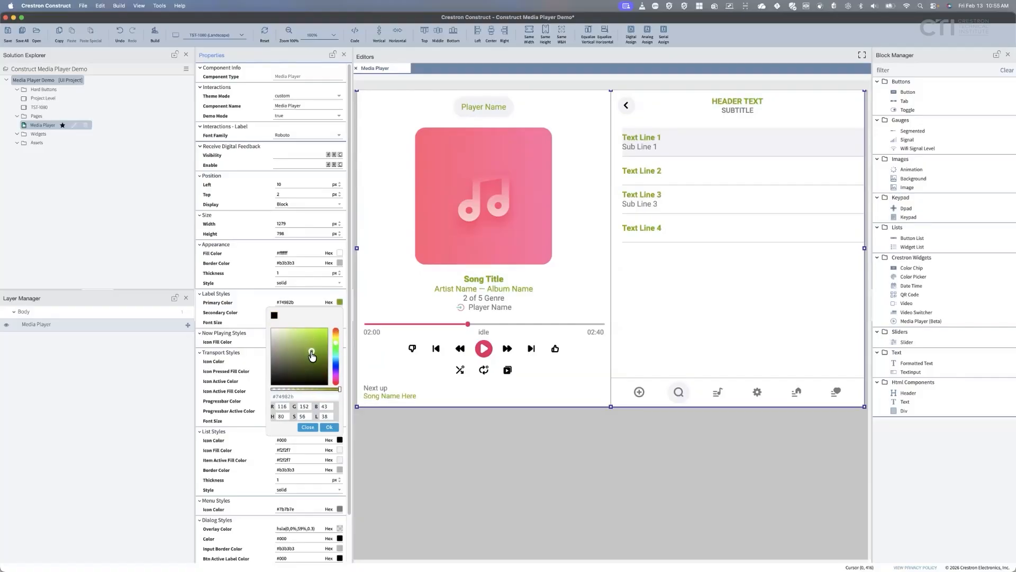
click(316, 334)
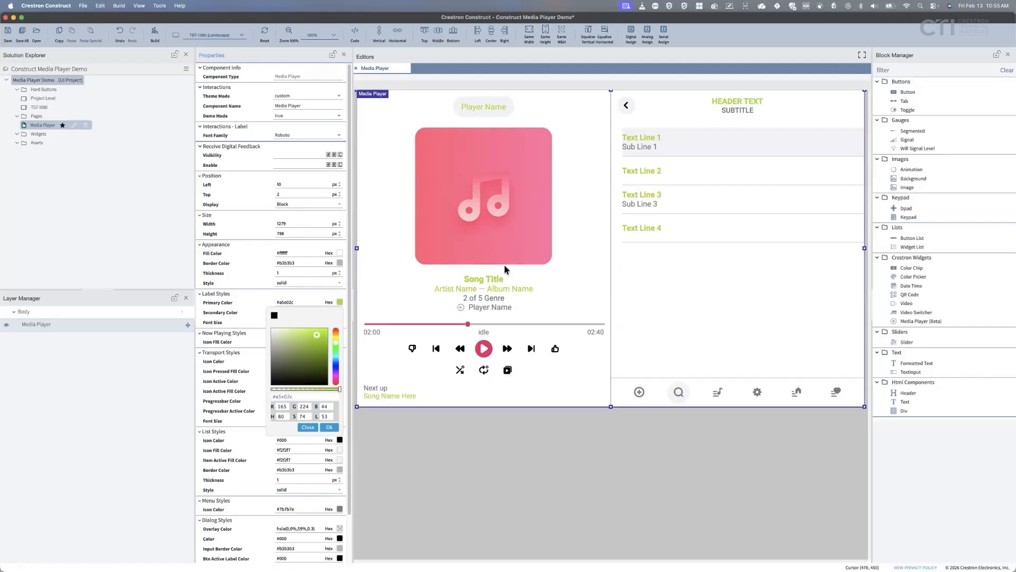
click(316, 338)
mouse_move(317, 339)
mouse_down()
mouse_move(304, 355)
mouse_move(337, 336)
mouse_move(316, 338)
mouse_move(322, 353)
mouse_move(321, 337)
mouse_up()
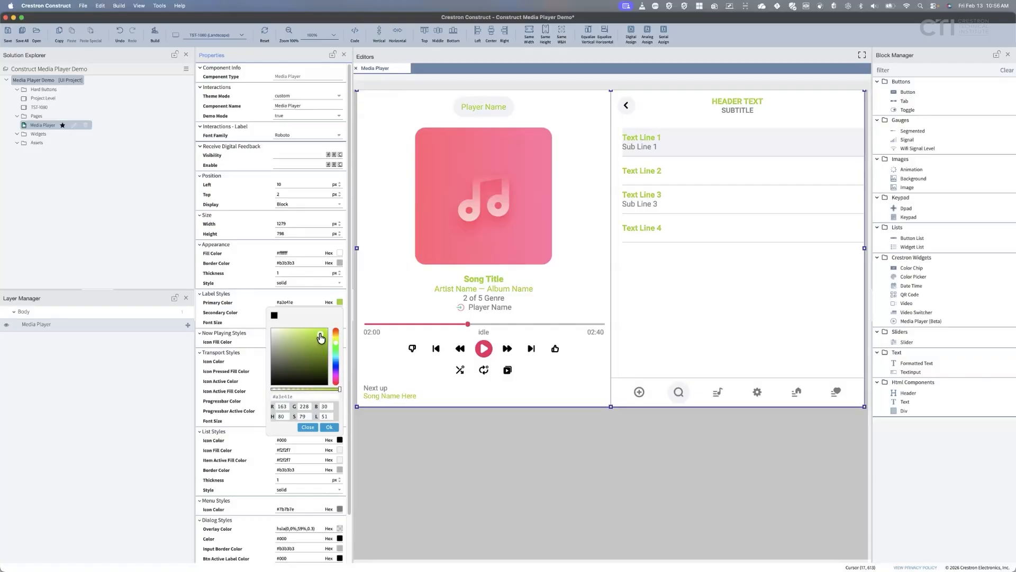
click(274, 315)
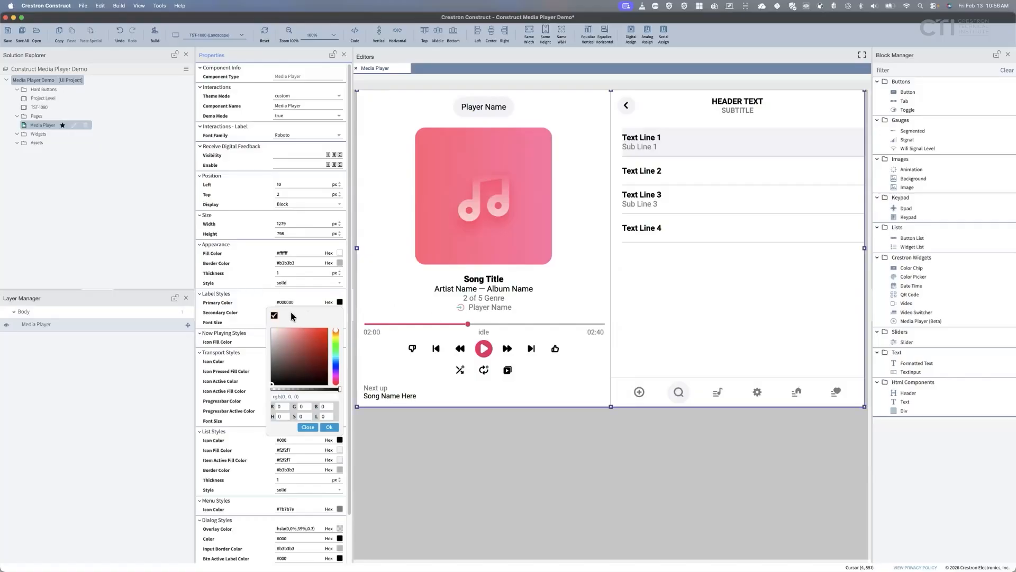
click(230, 318)
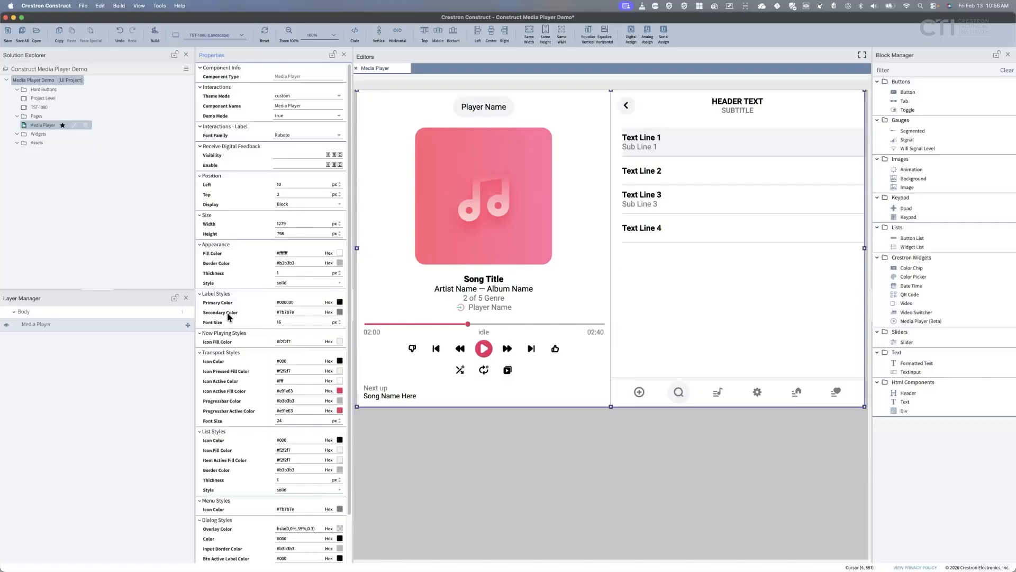
click(340, 312)
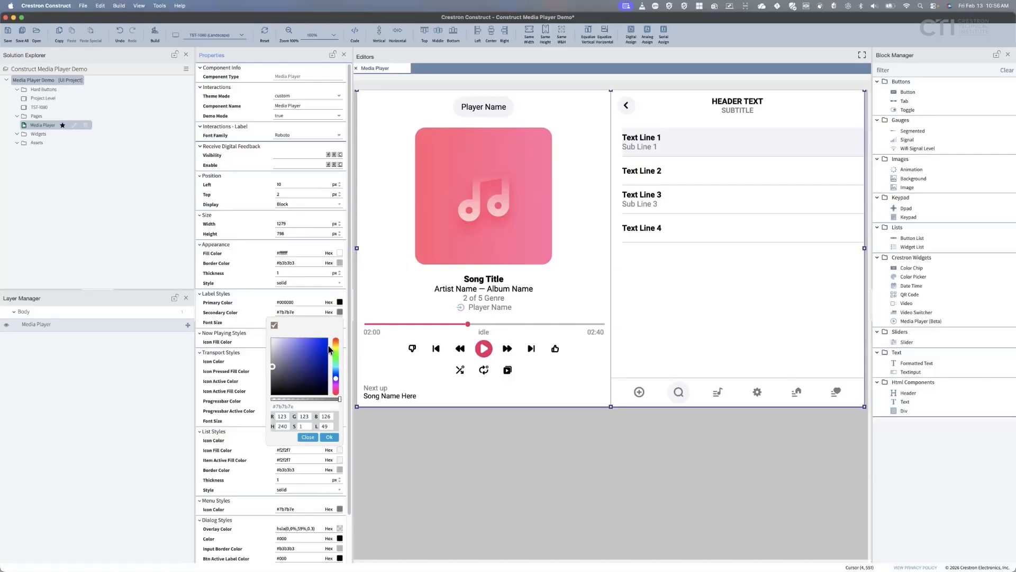
click(317, 350)
drag(317, 353, 318, 348)
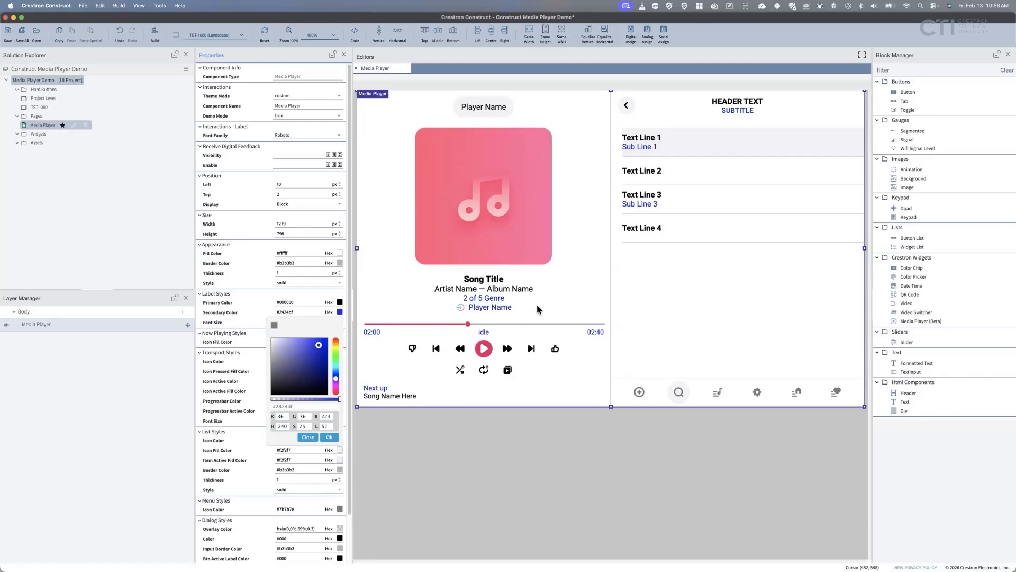
click(274, 326)
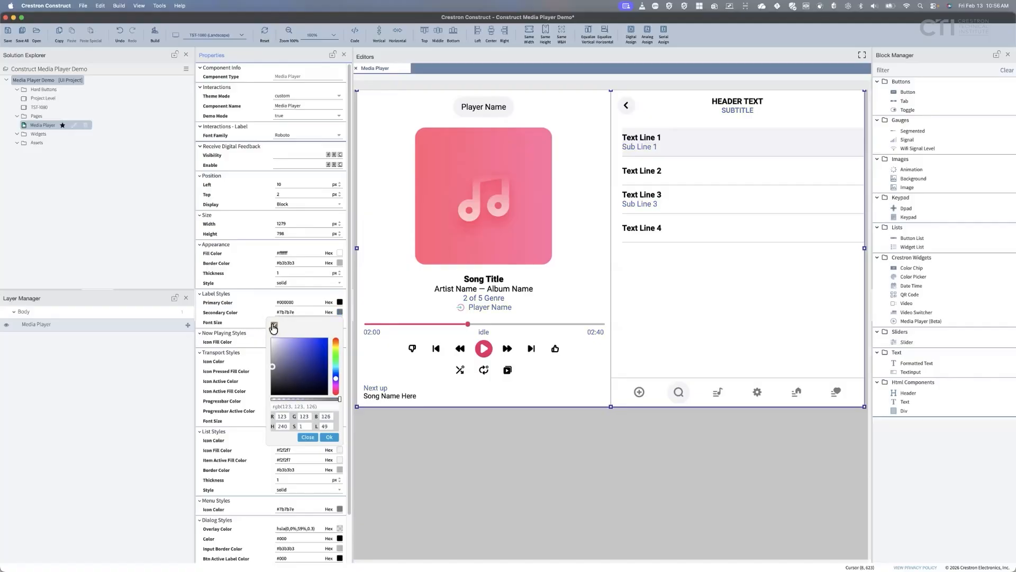
click(253, 314)
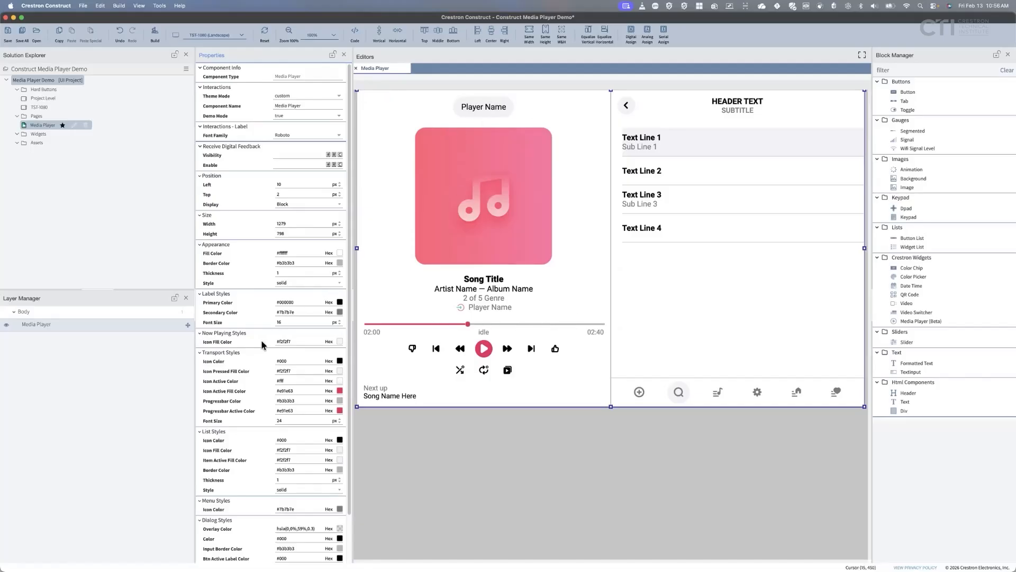
click(340, 342)
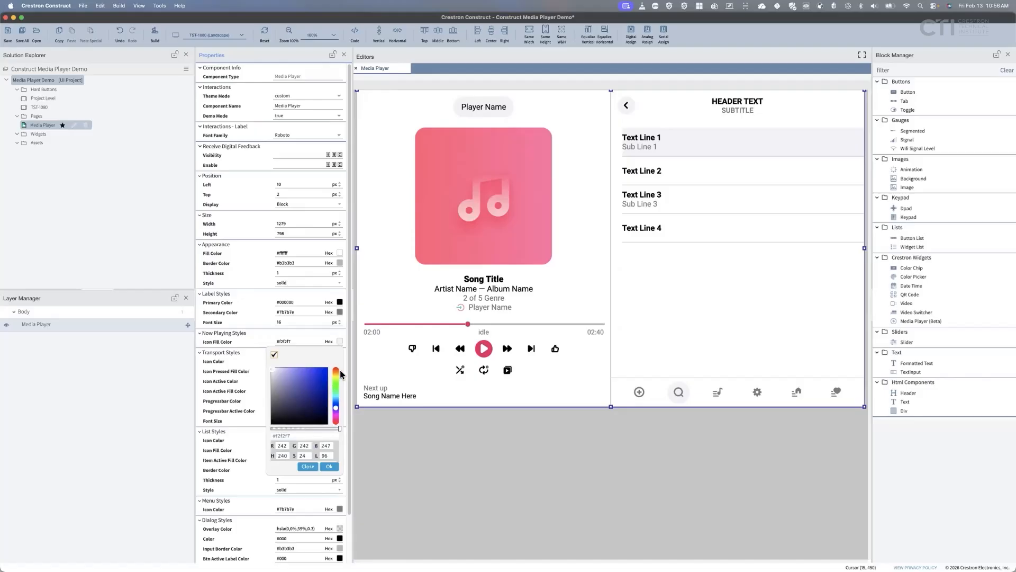
click(335, 371)
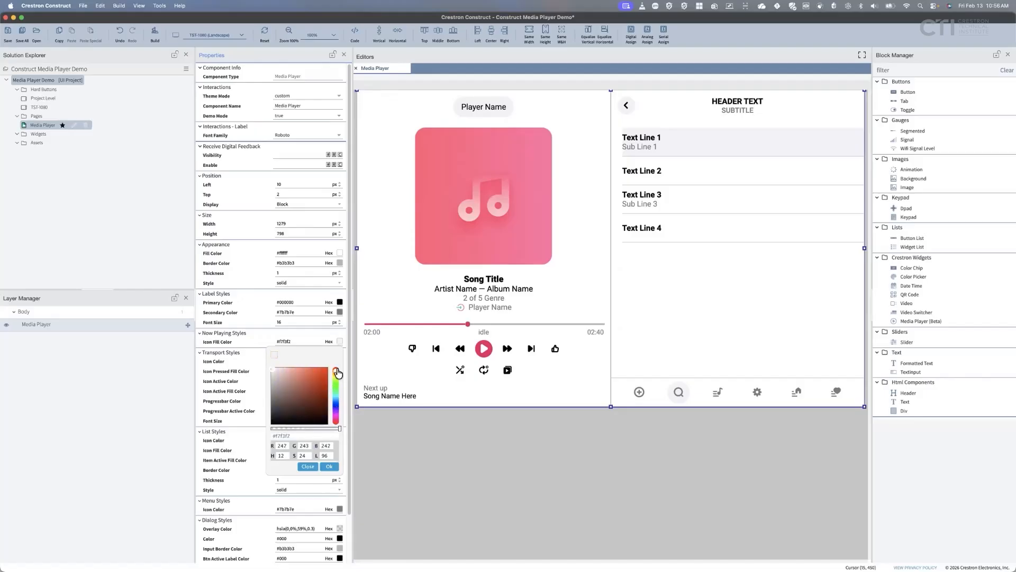
click(311, 377)
mouse_move(311, 382)
mouse_down()
mouse_move(300, 397)
mouse_move(317, 374)
mouse_up()
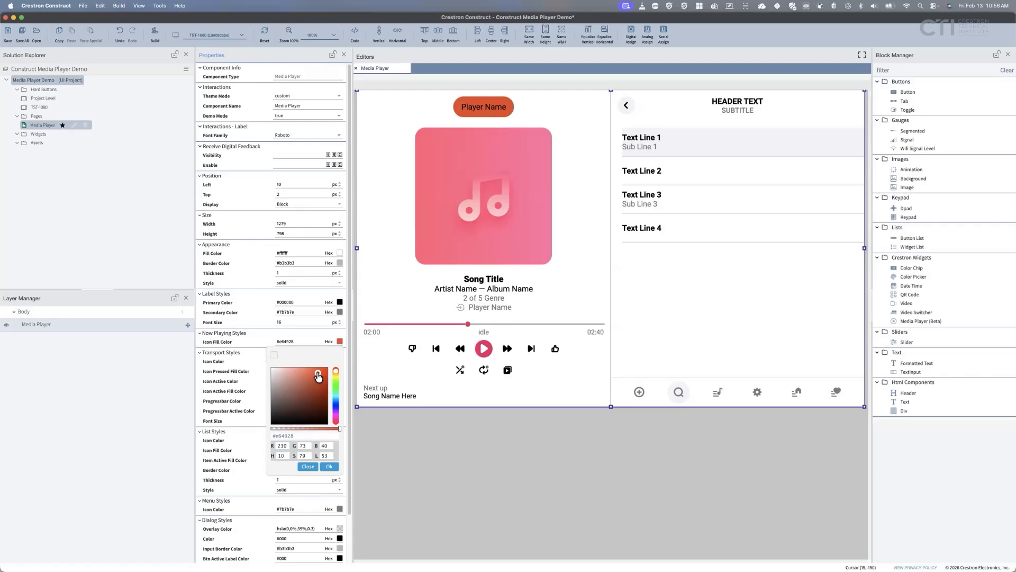
click(274, 354)
click(260, 347)
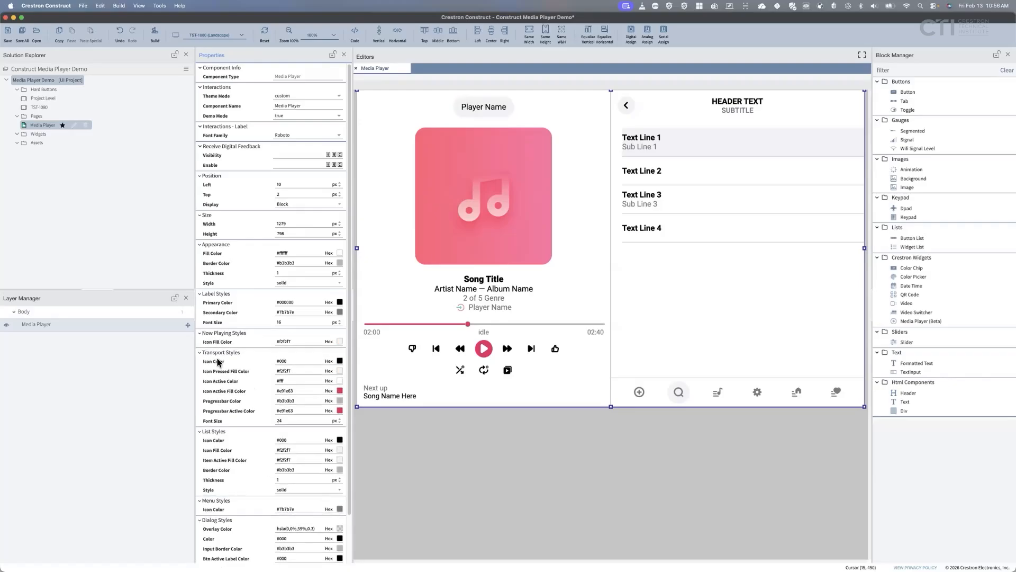
click(340, 362)
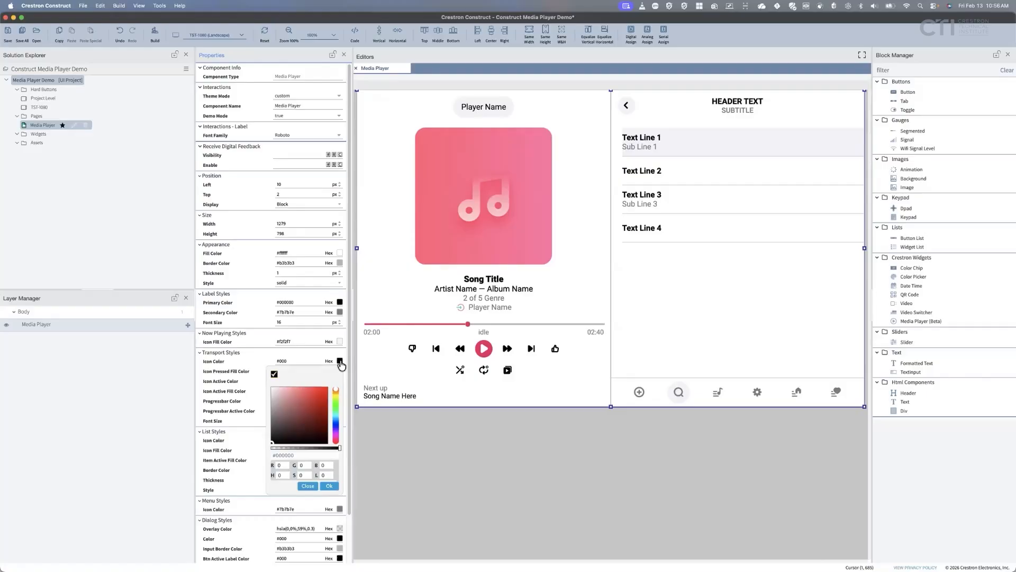
click(323, 405)
click(326, 396)
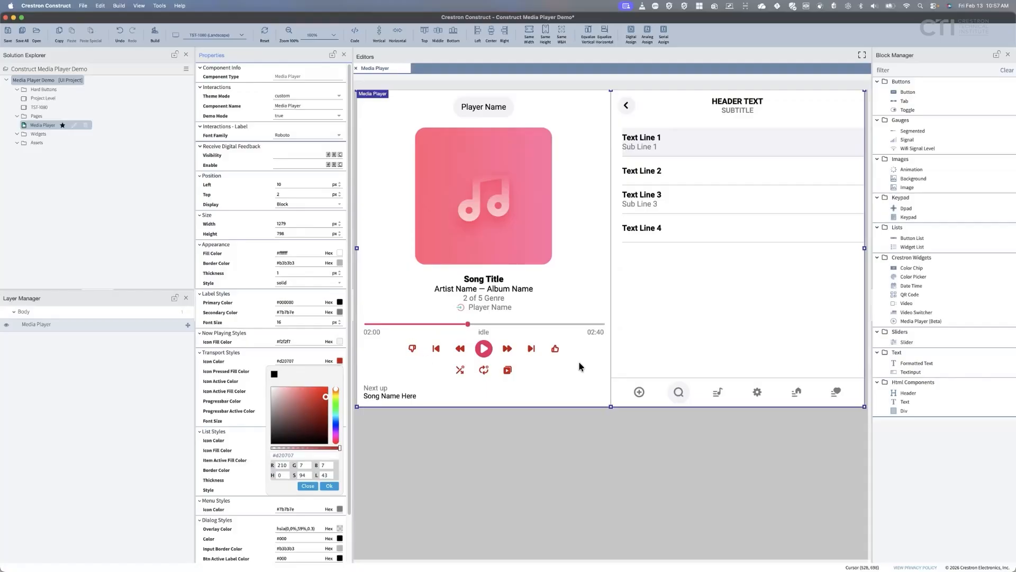
click(336, 405)
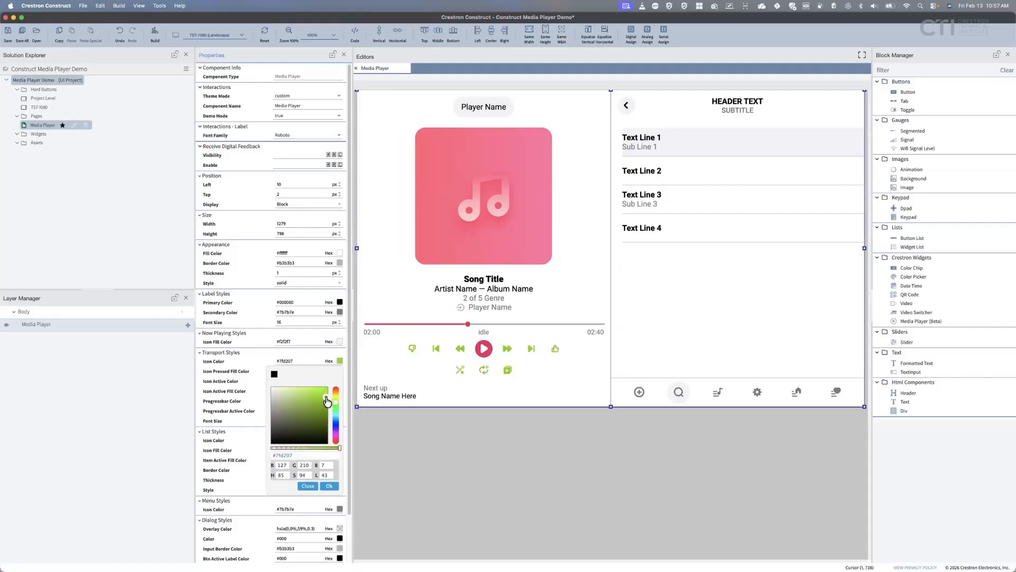
click(323, 395)
drag(322, 396, 320, 405)
click(274, 375)
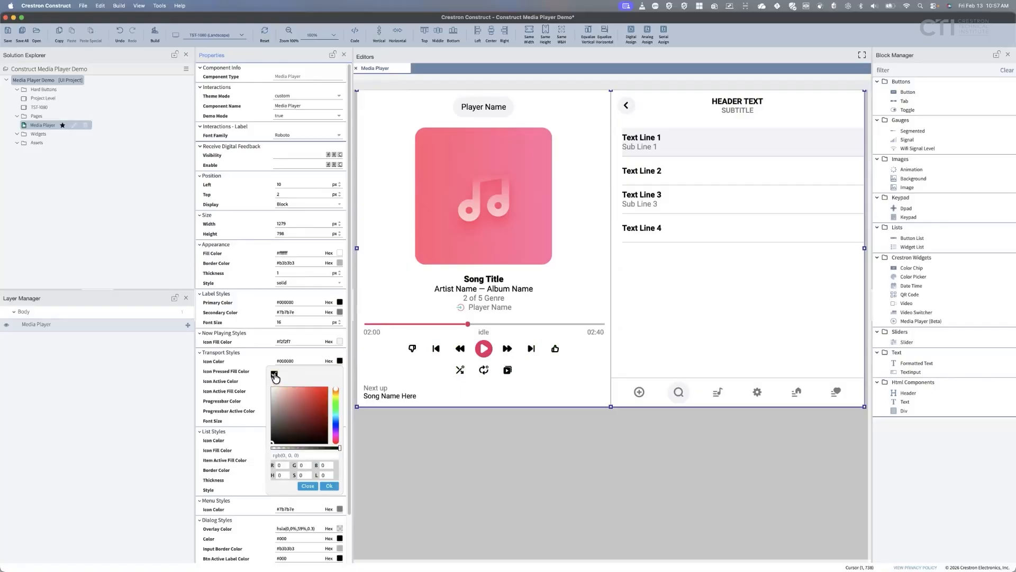
click(236, 364)
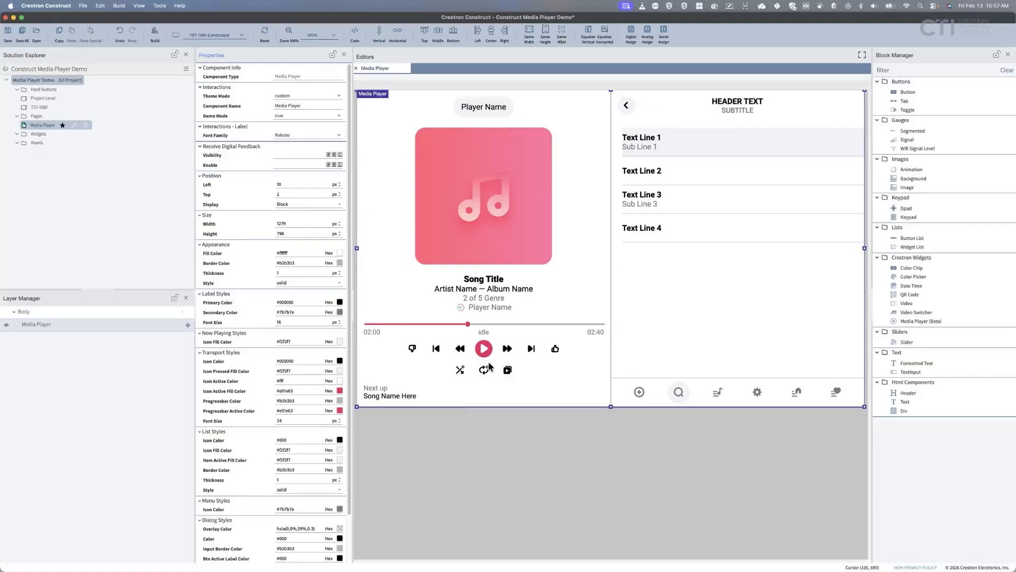
click(508, 350)
click(509, 352)
click(340, 371)
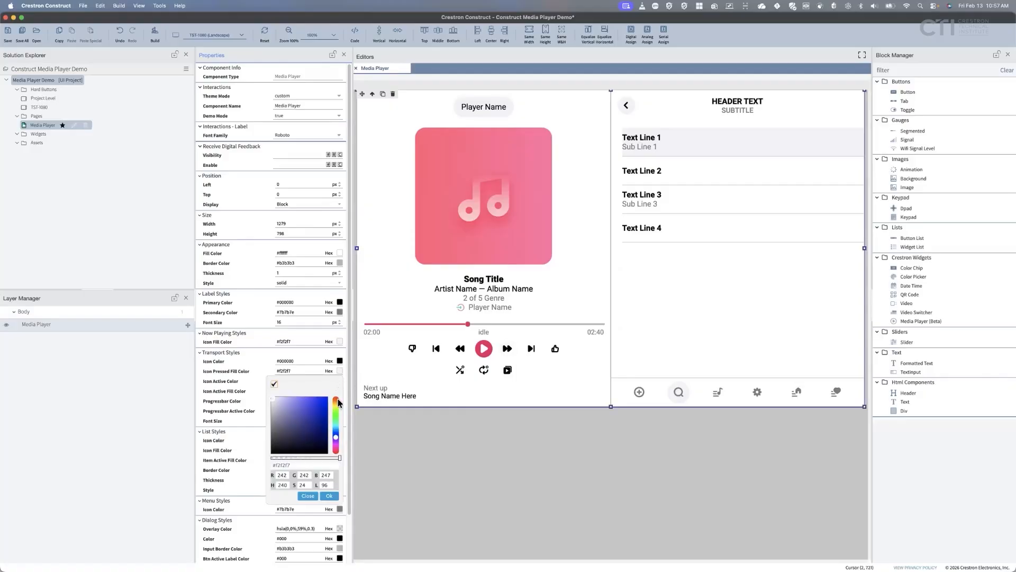
click(336, 427)
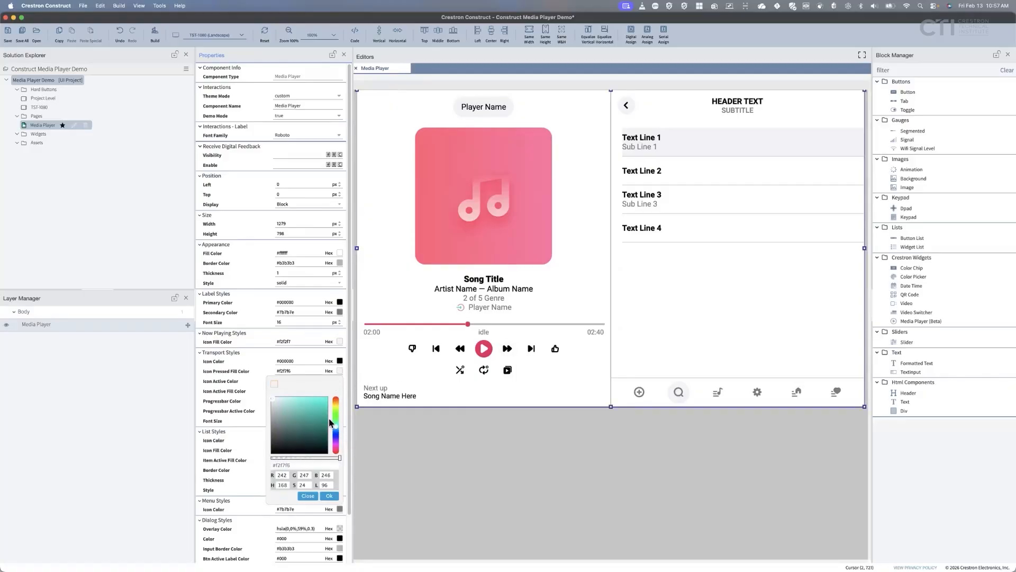
click(317, 408)
click(509, 351)
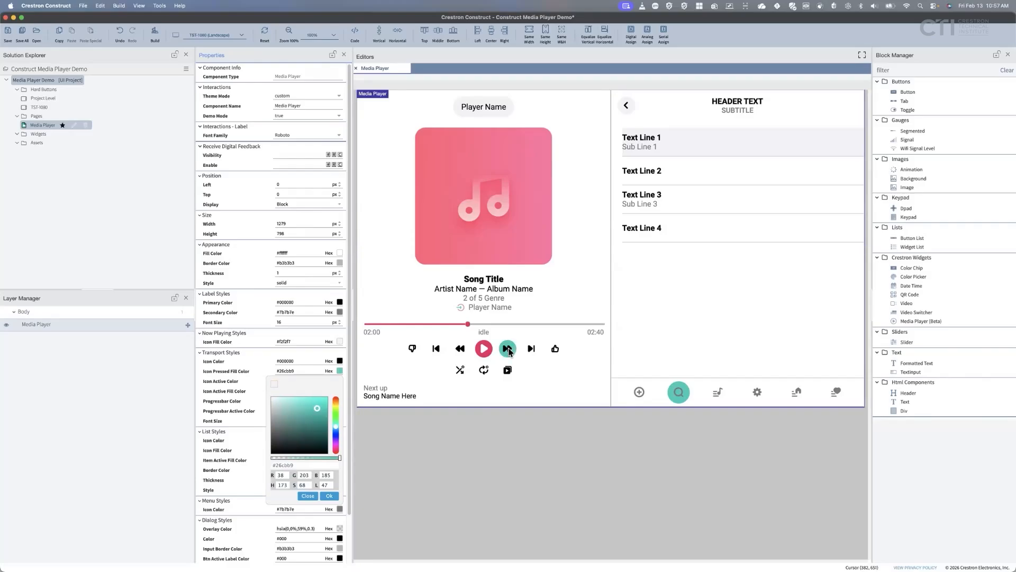
click(274, 383)
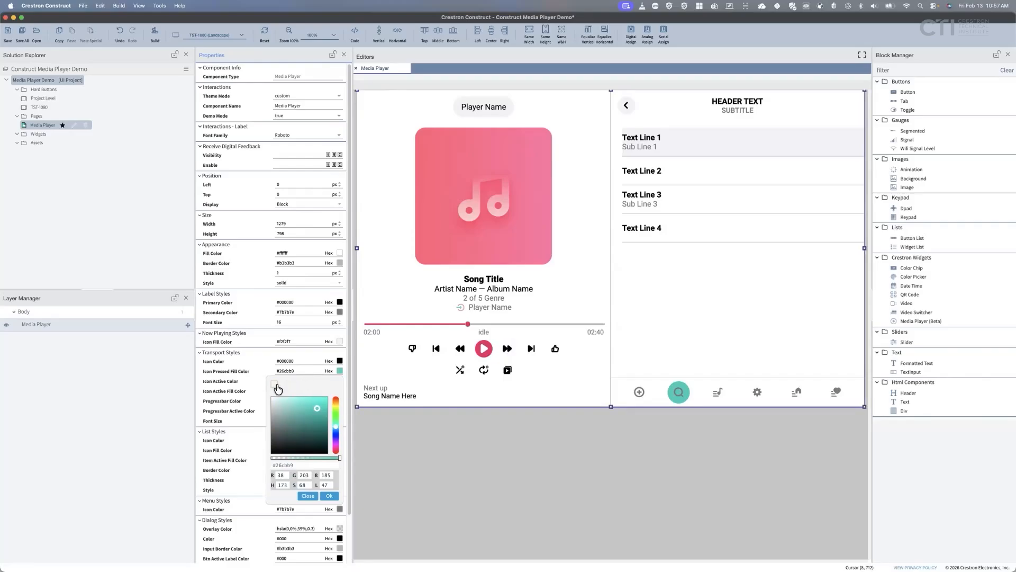
click(269, 354)
click(269, 354)
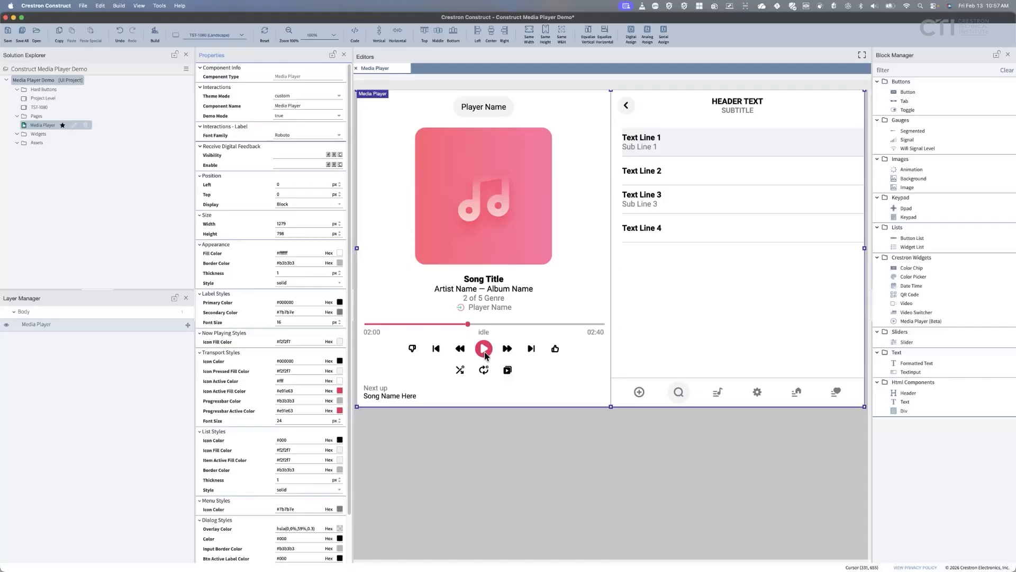
click(340, 381)
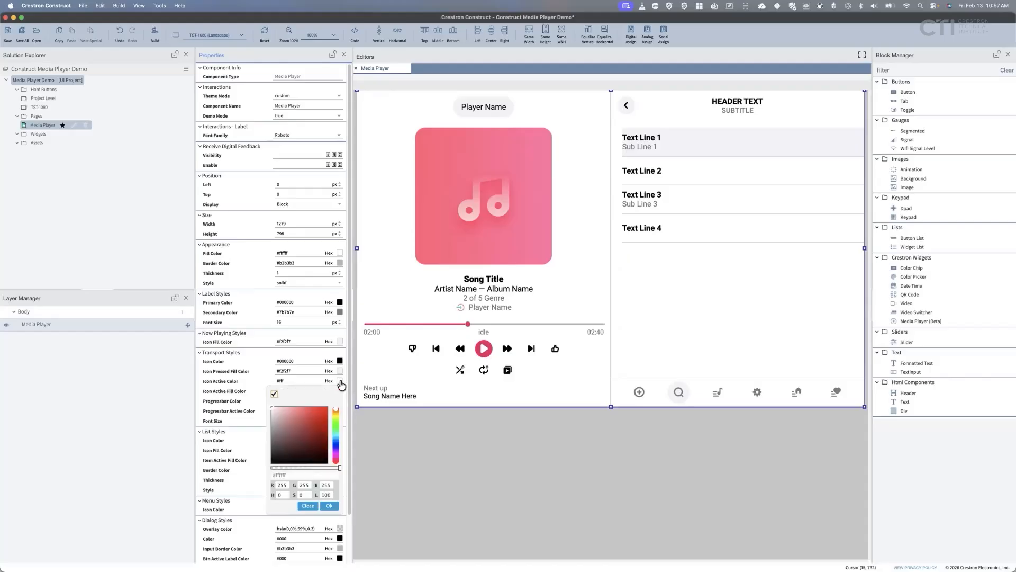
click(335, 420)
click(306, 429)
click(297, 427)
click(289, 415)
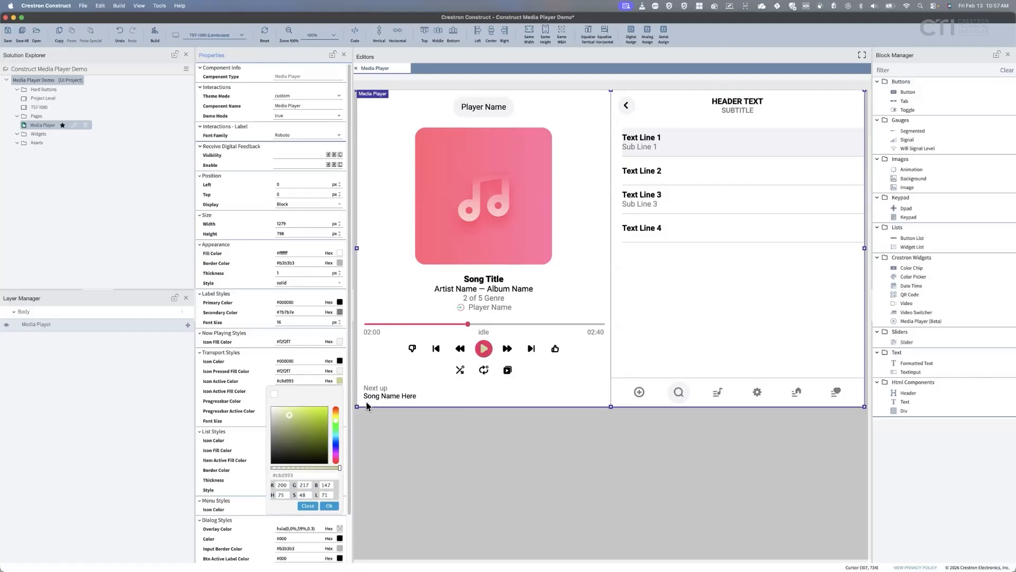
click(274, 394)
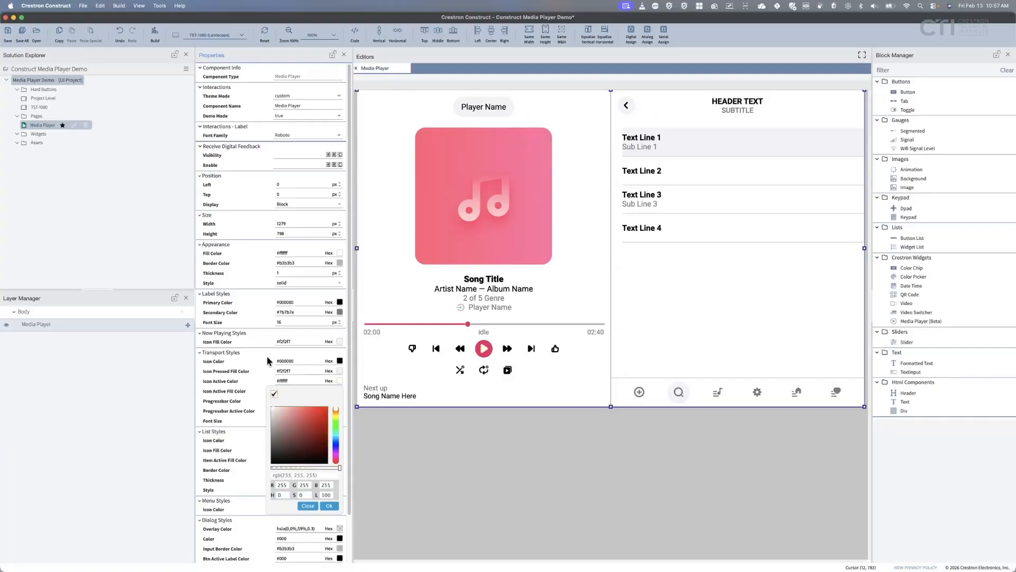
click(266, 355)
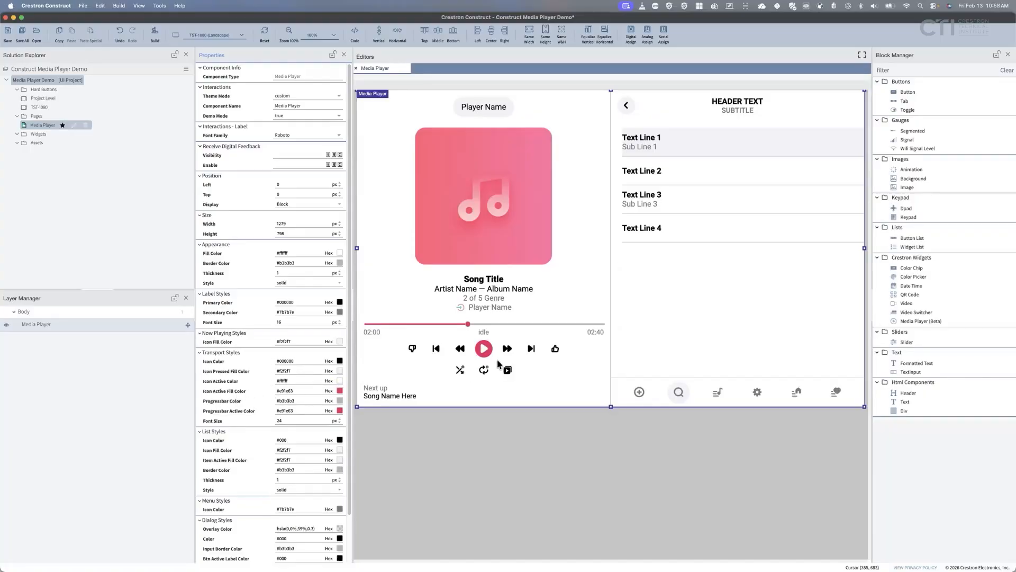
click(340, 391)
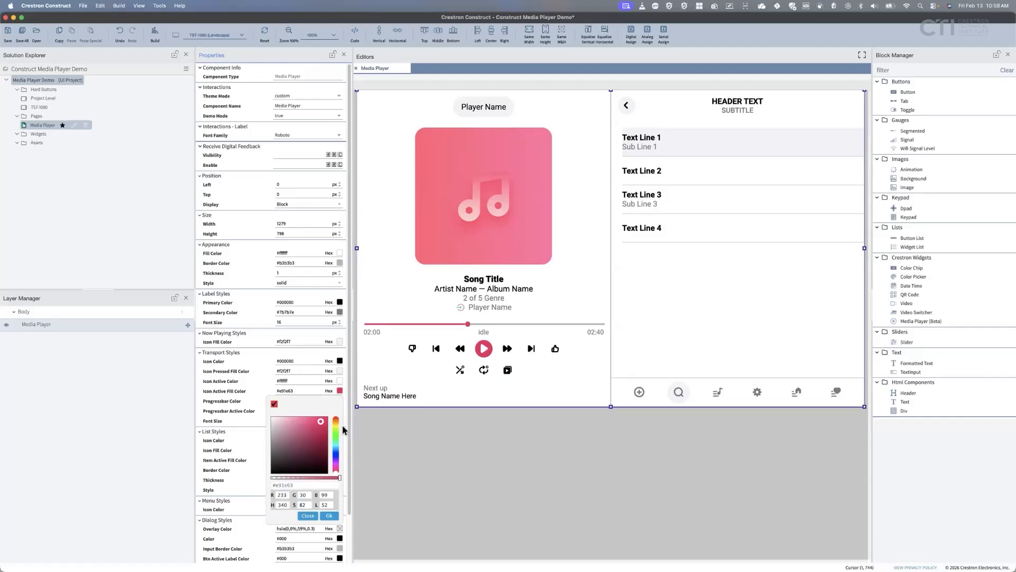
click(336, 427)
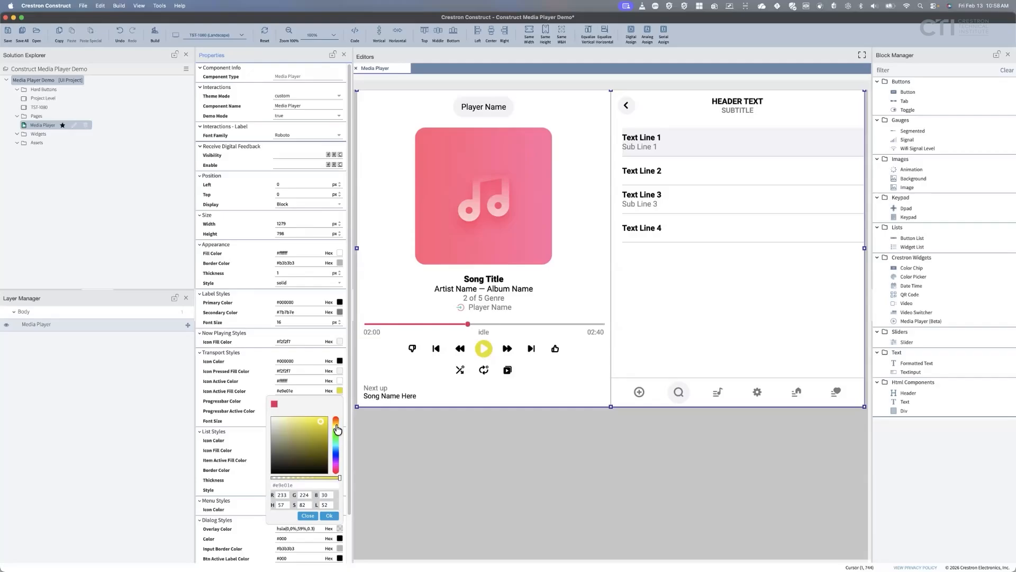
click(275, 404)
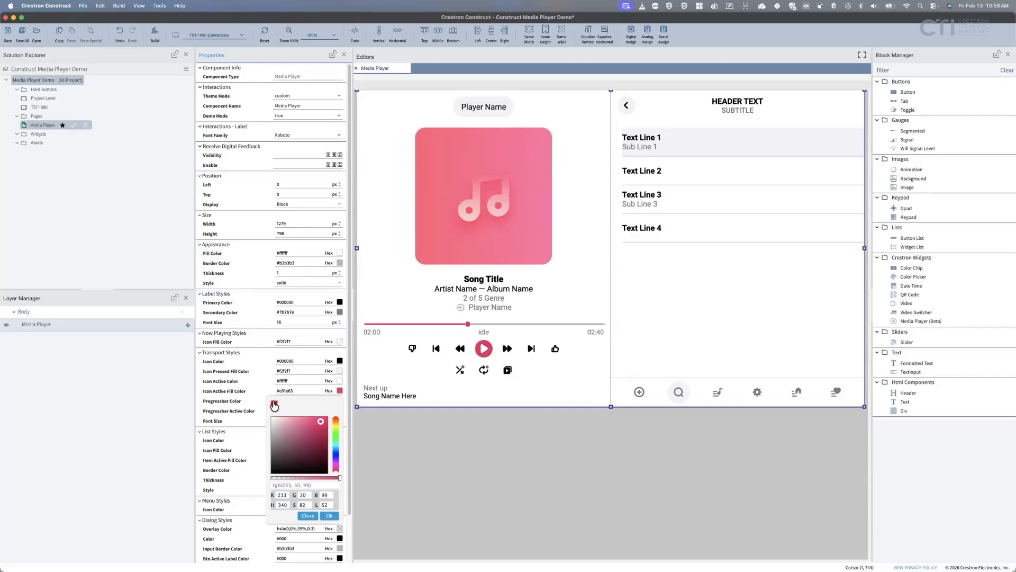
click(257, 369)
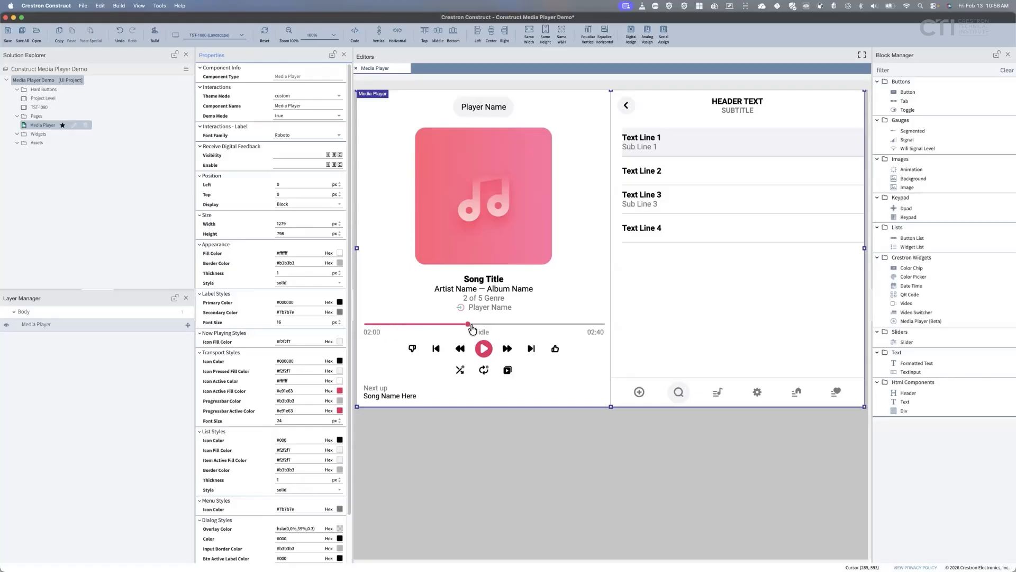
click(340, 400)
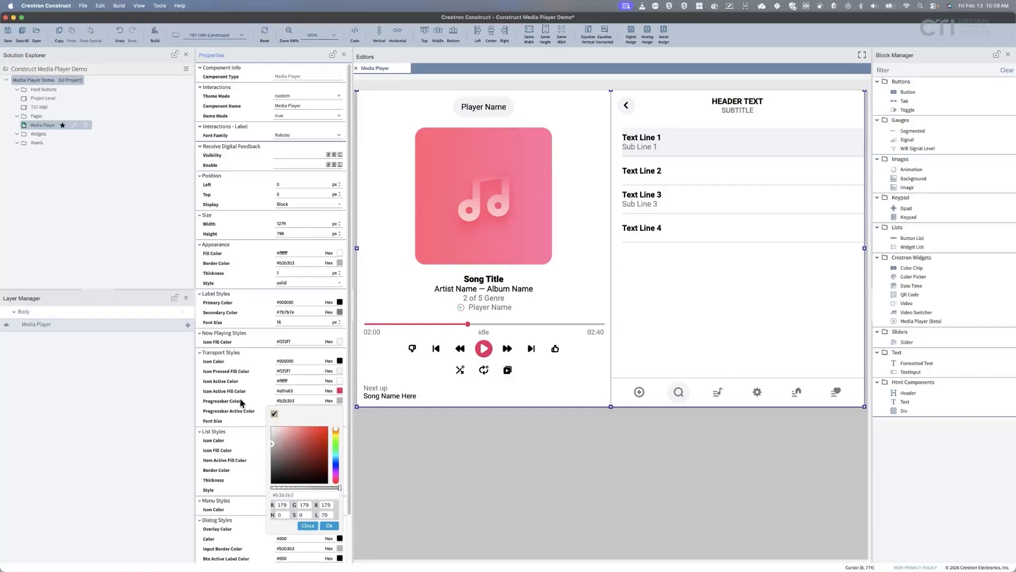
click(337, 462)
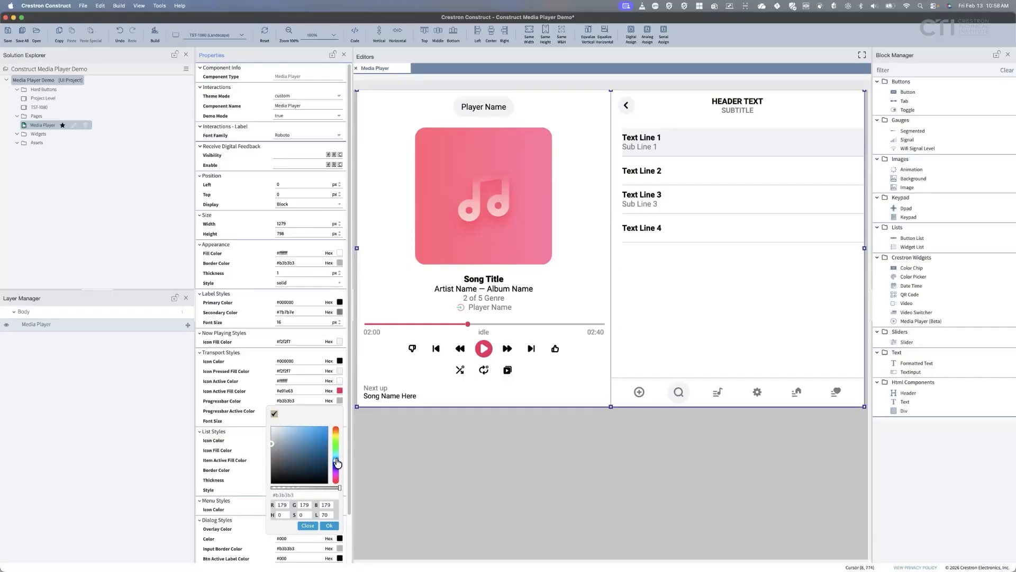
click(318, 448)
click(316, 434)
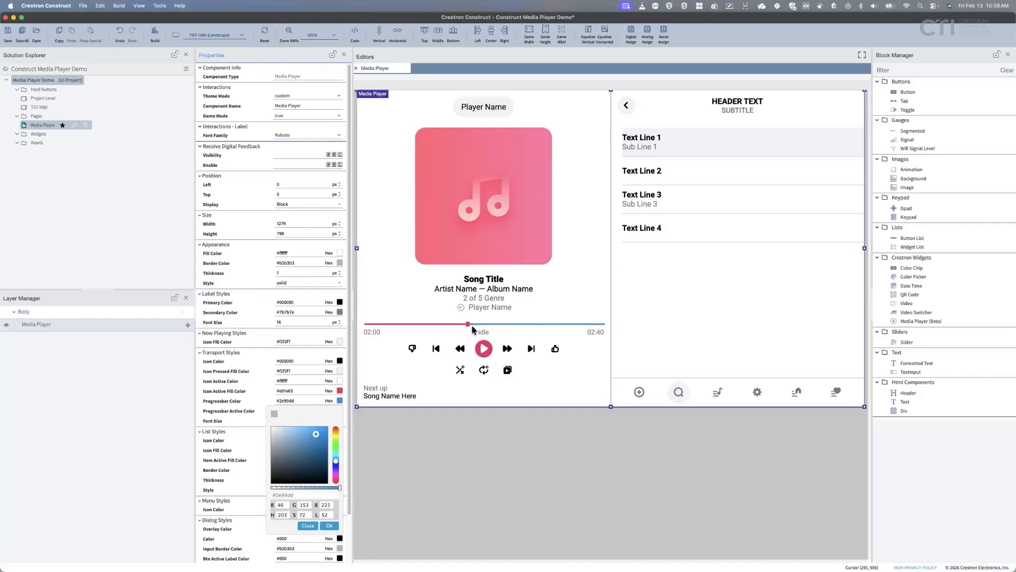
click(274, 414)
click(270, 398)
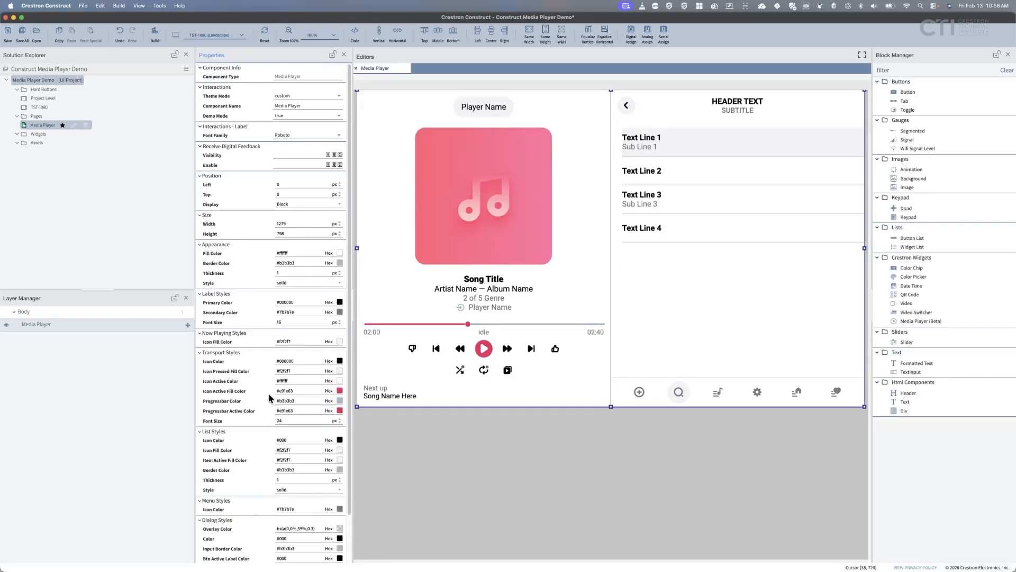
click(340, 411)
click(336, 479)
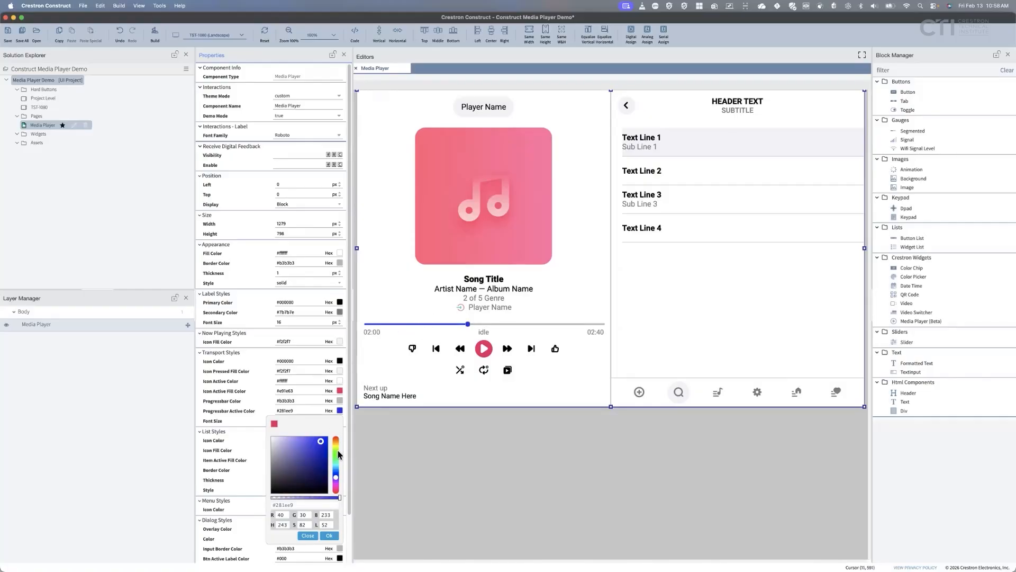
click(274, 424)
click(265, 369)
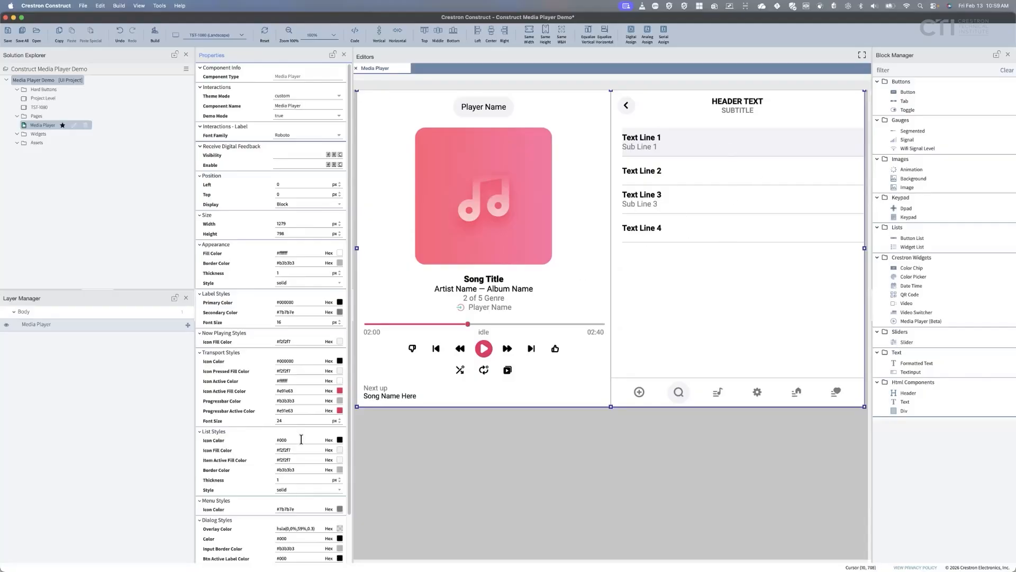
click(340, 440)
click(336, 476)
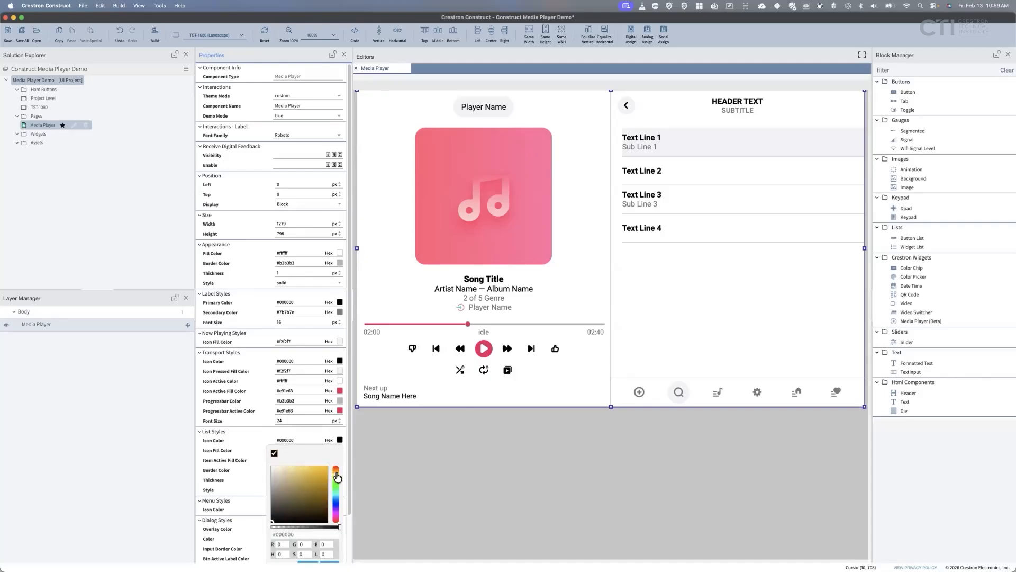
click(323, 472)
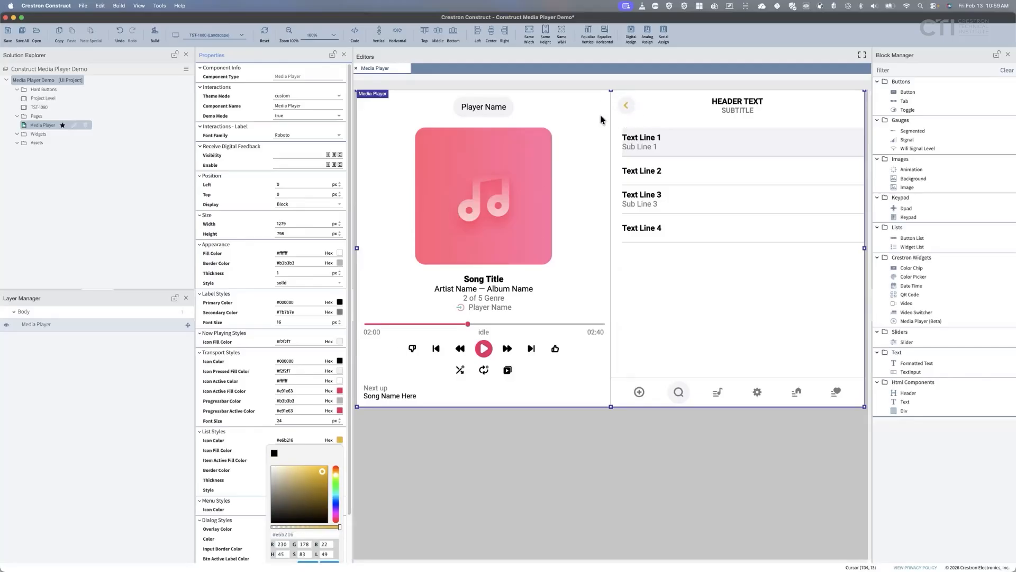
click(335, 469)
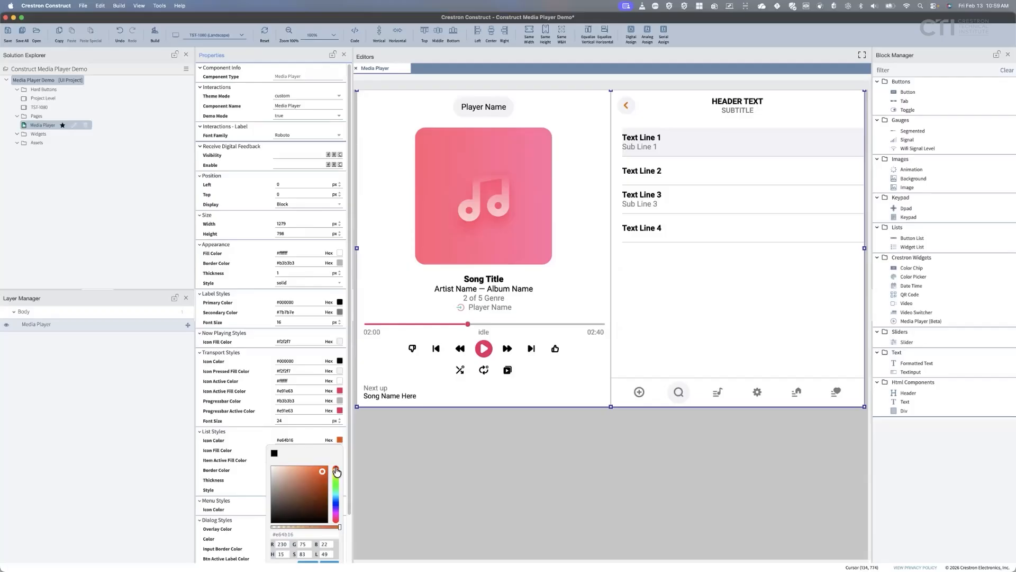
drag(336, 470, 336, 466)
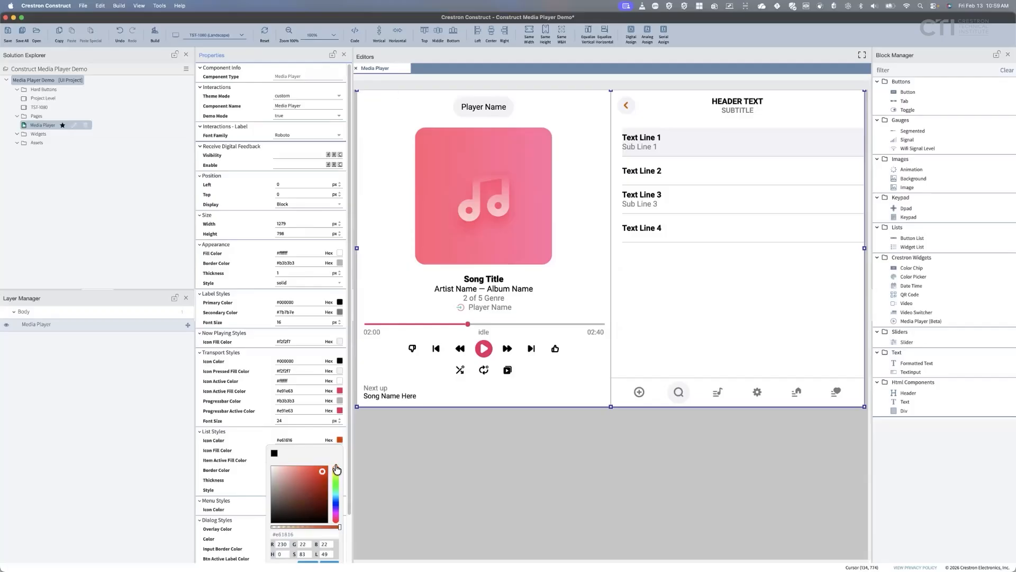
click(336, 506)
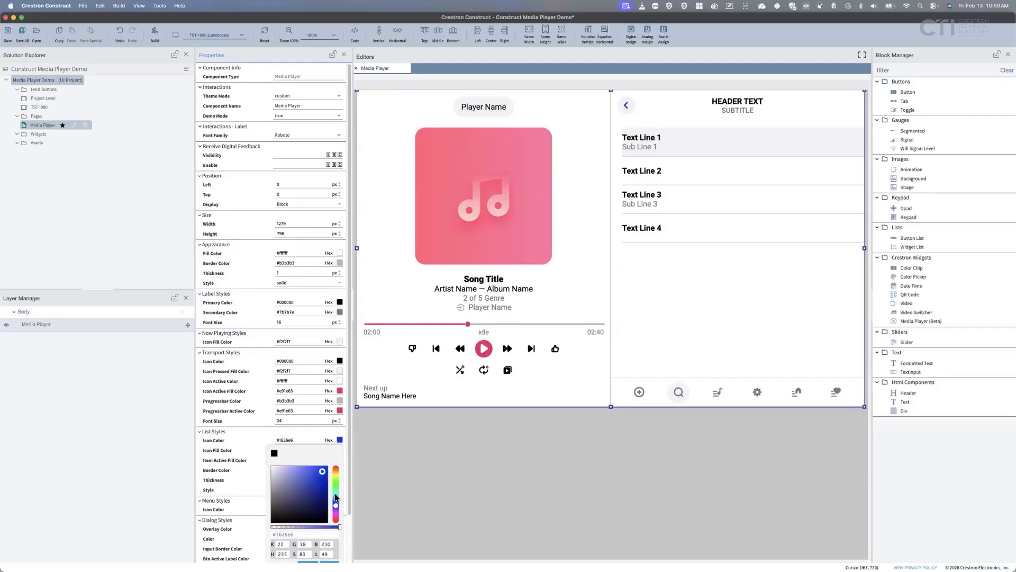
click(274, 453)
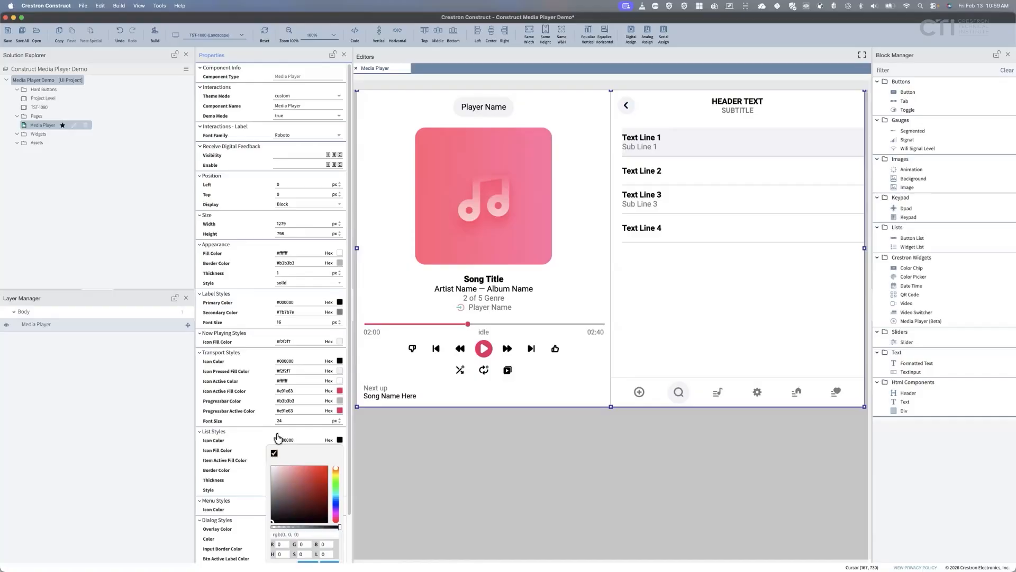
click(248, 424)
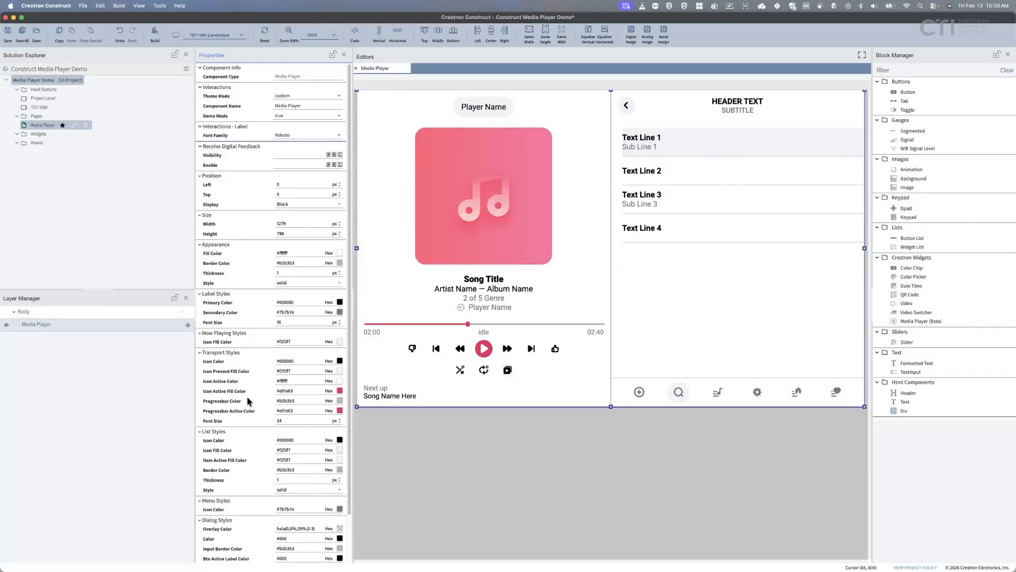
click(339, 450)
click(335, 495)
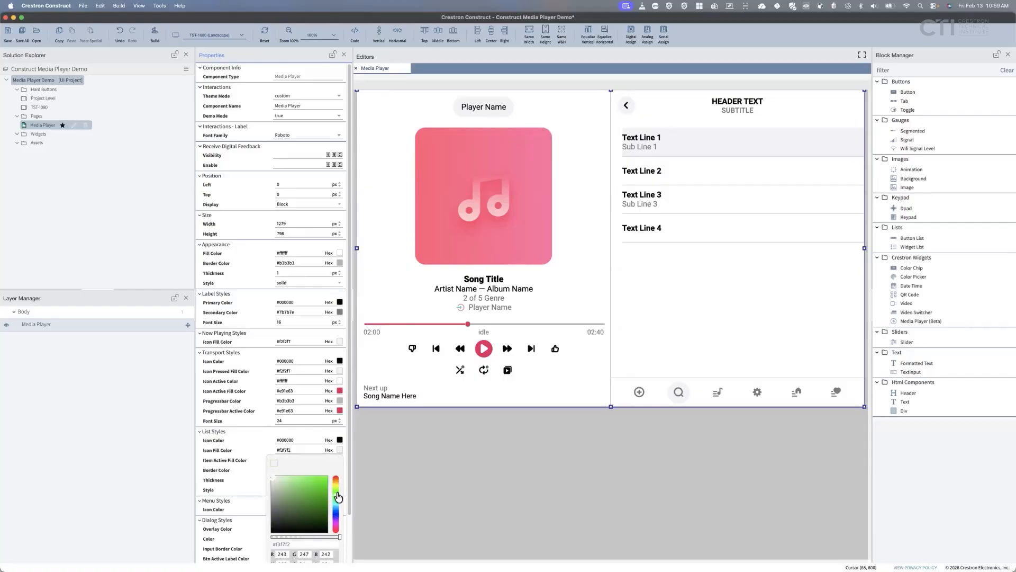
click(297, 498)
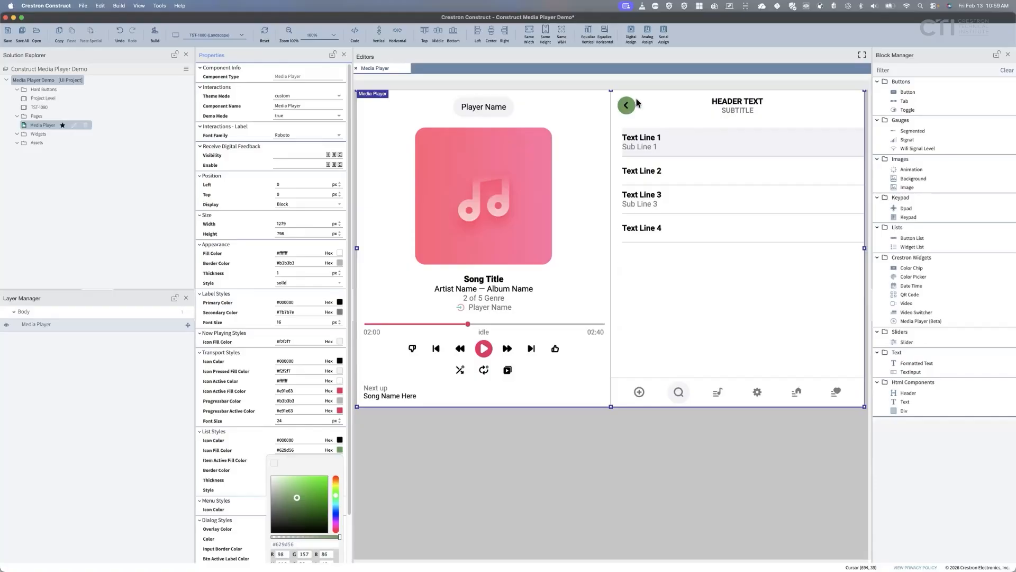
click(274, 466)
scroll(291, 498, down, 1)
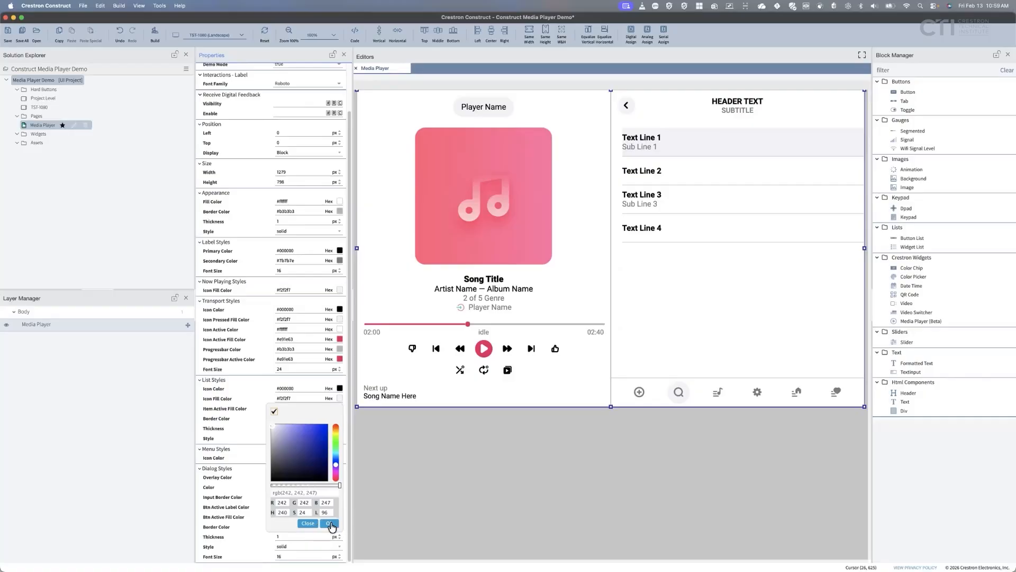
click(236, 445)
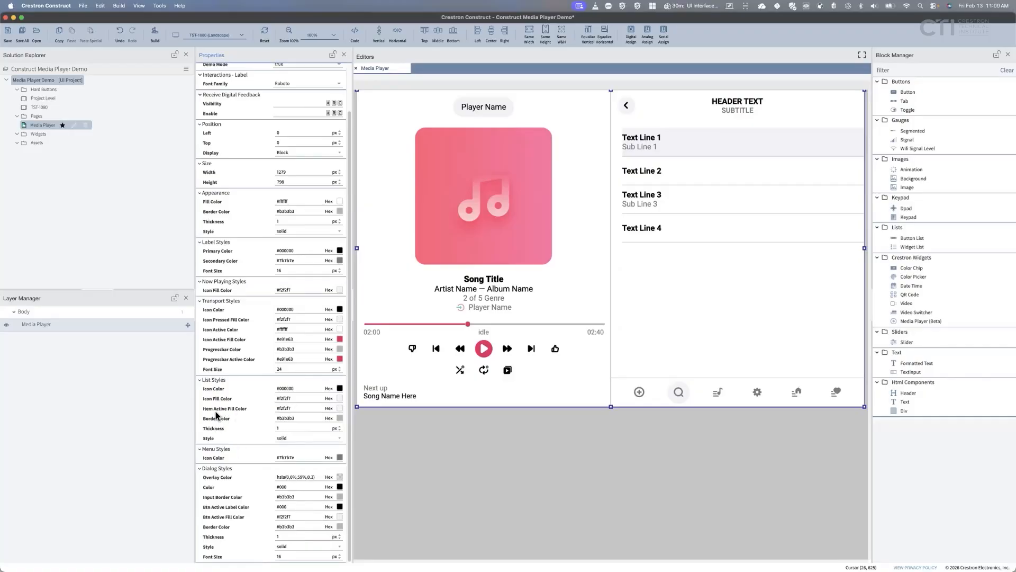
Try green #20bd6b for the Item Active Fill Color, then revert it to light grey #f2f2f7.
click(340, 409)
click(335, 460)
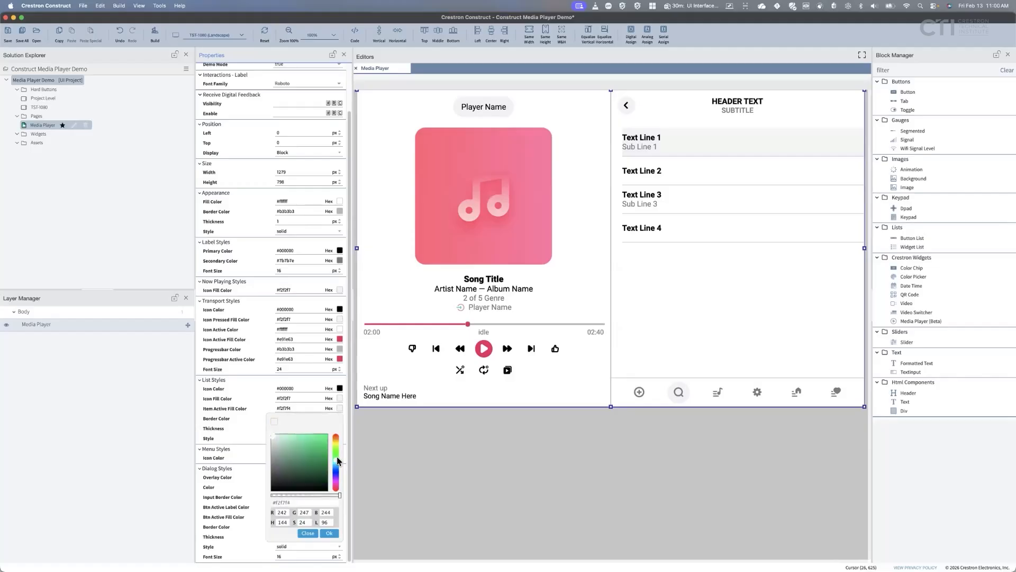
click(318, 449)
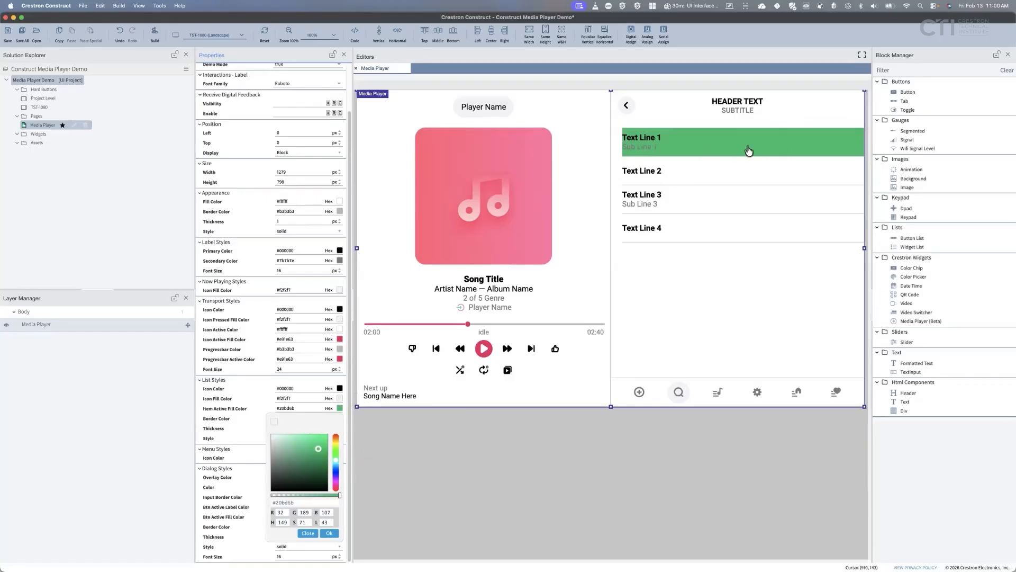
click(275, 421)
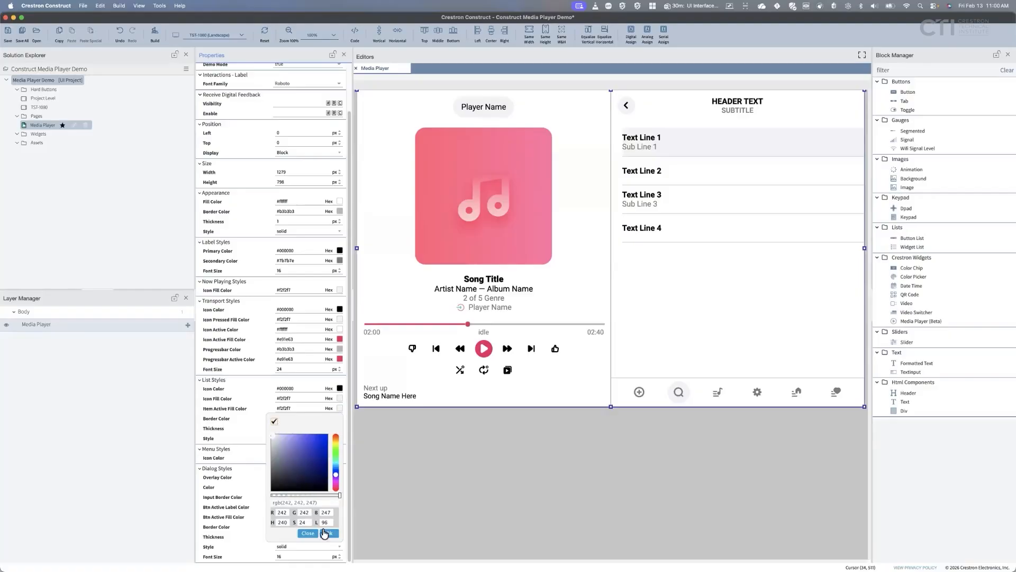
click(329, 533)
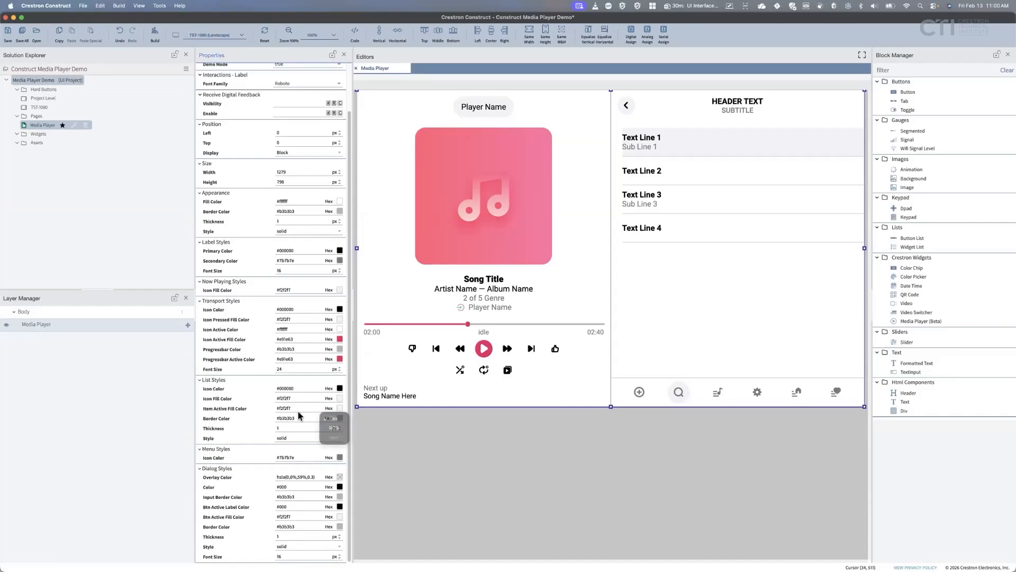
Try red list dividers, set their thickness to 3, then restore the grey #b3b3b3 colour.
click(341, 422)
click(322, 451)
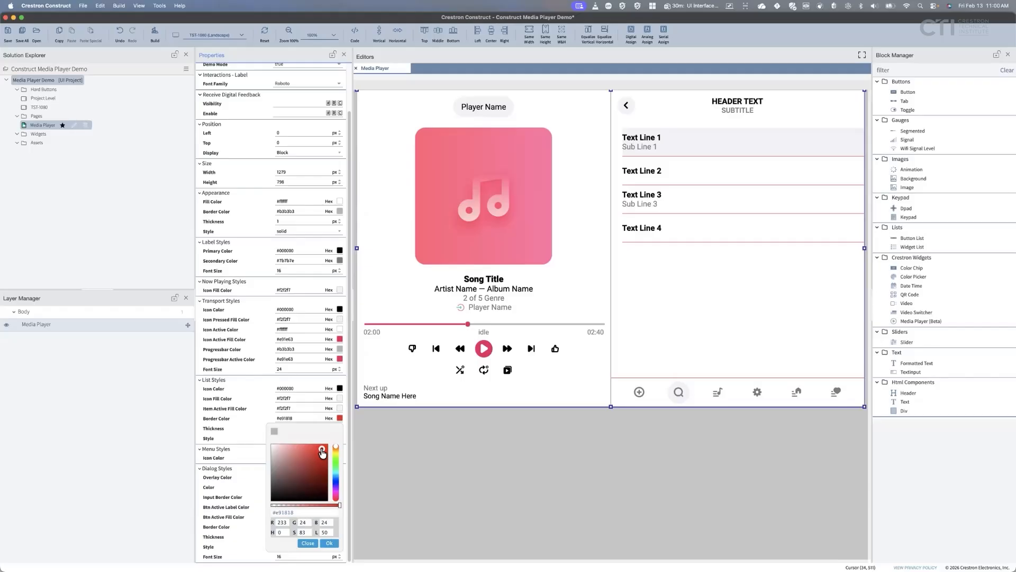
click(265, 420)
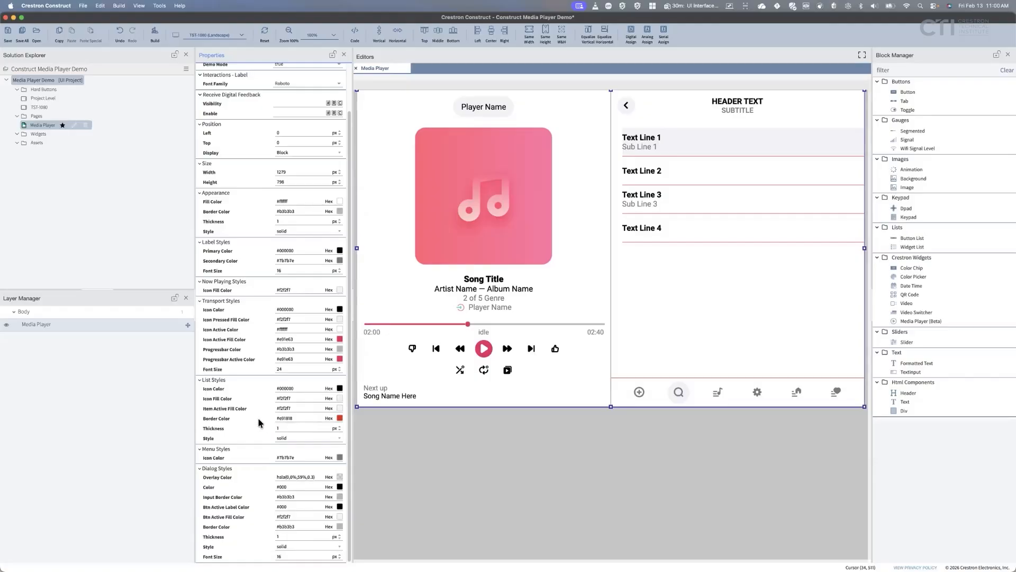
click(339, 426)
click(339, 426)
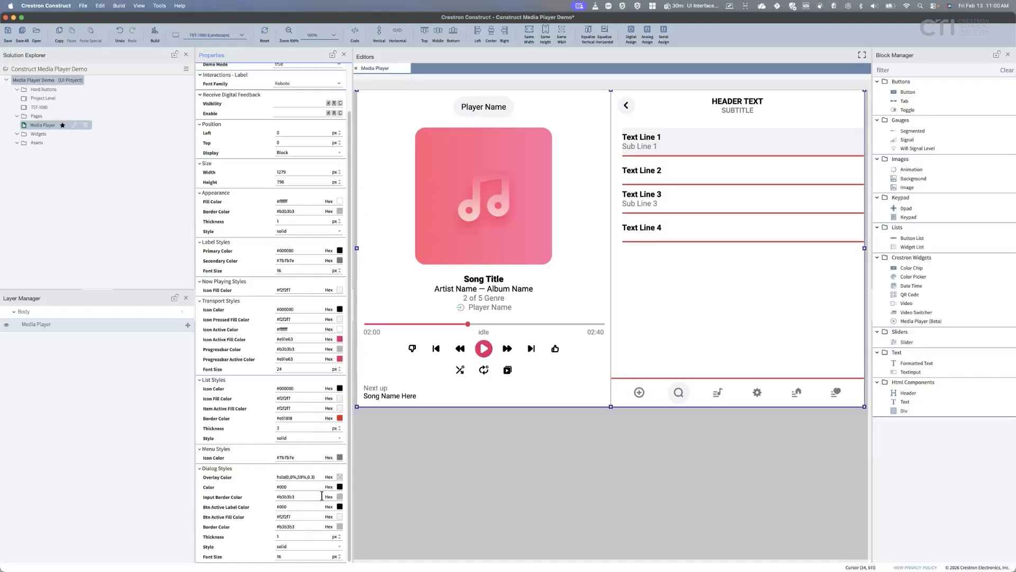
click(340, 419)
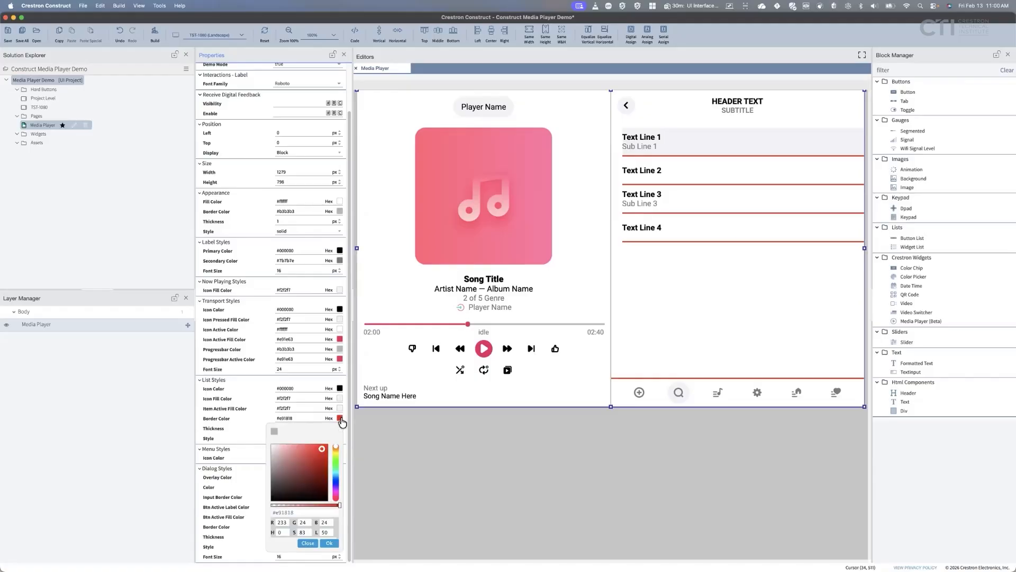
click(274, 431)
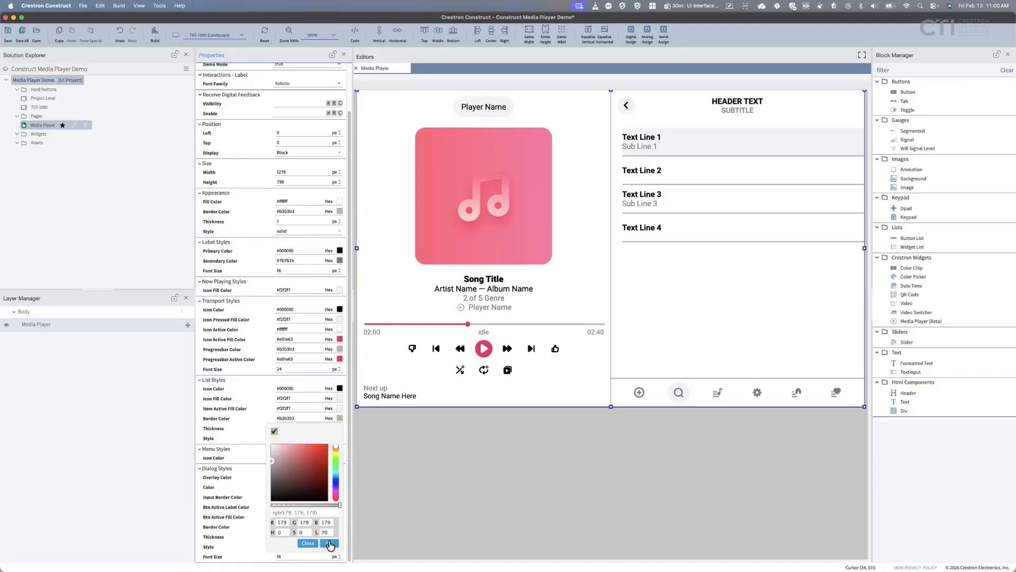
click(329, 543)
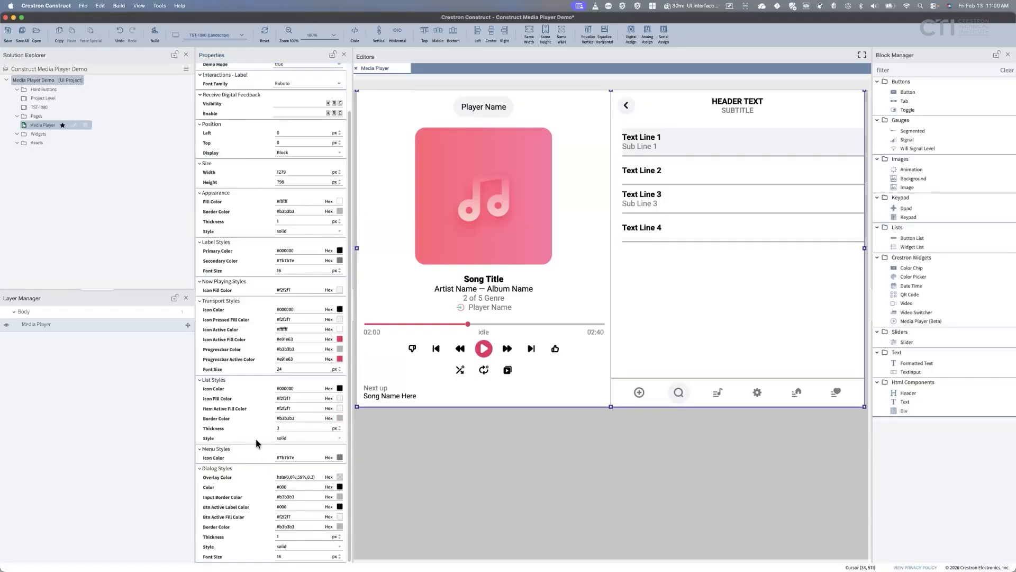
Preview dotted list dividers, then switch their style back to solid.
click(339, 436)
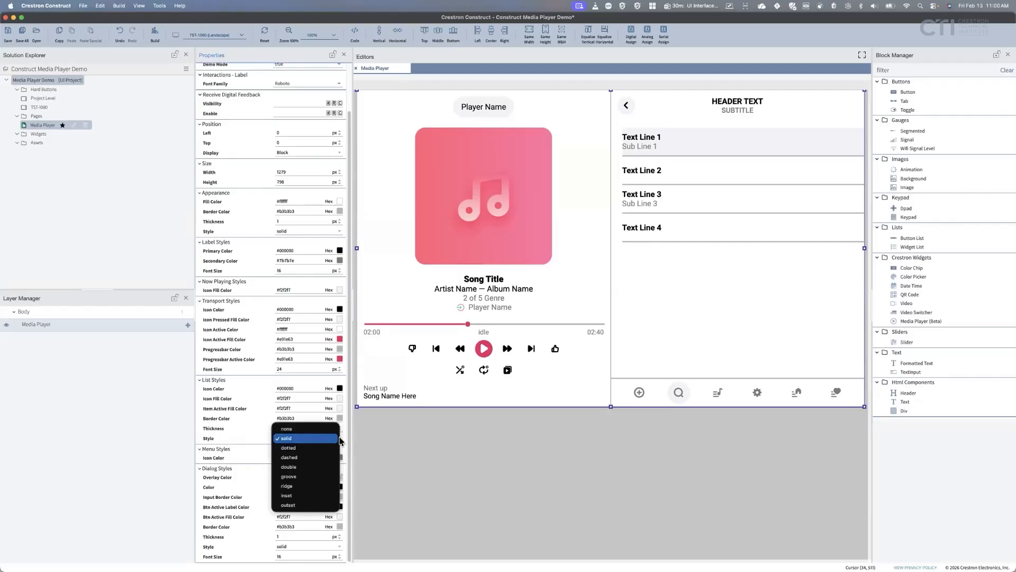
click(310, 450)
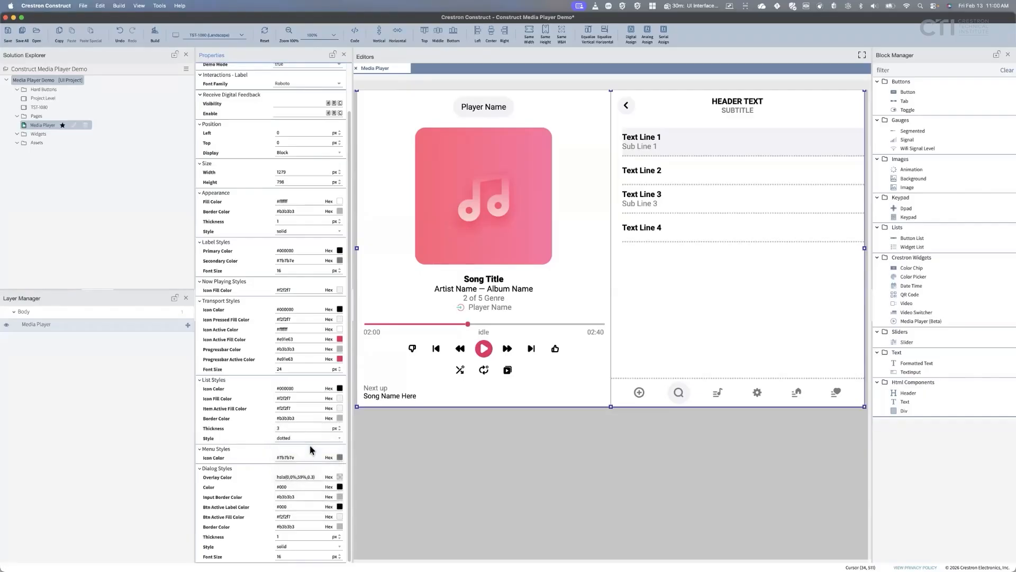
click(300, 439)
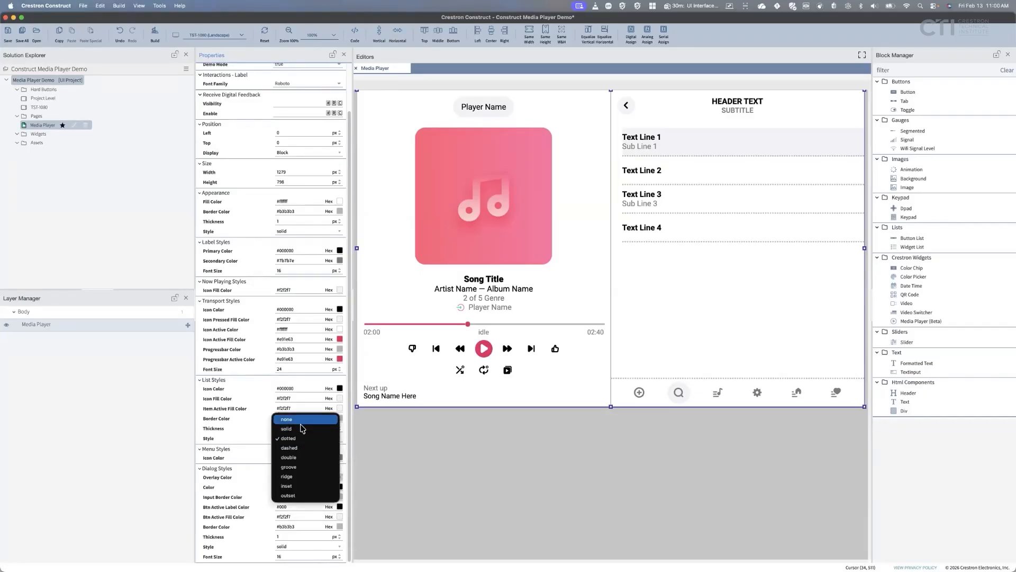
click(288, 429)
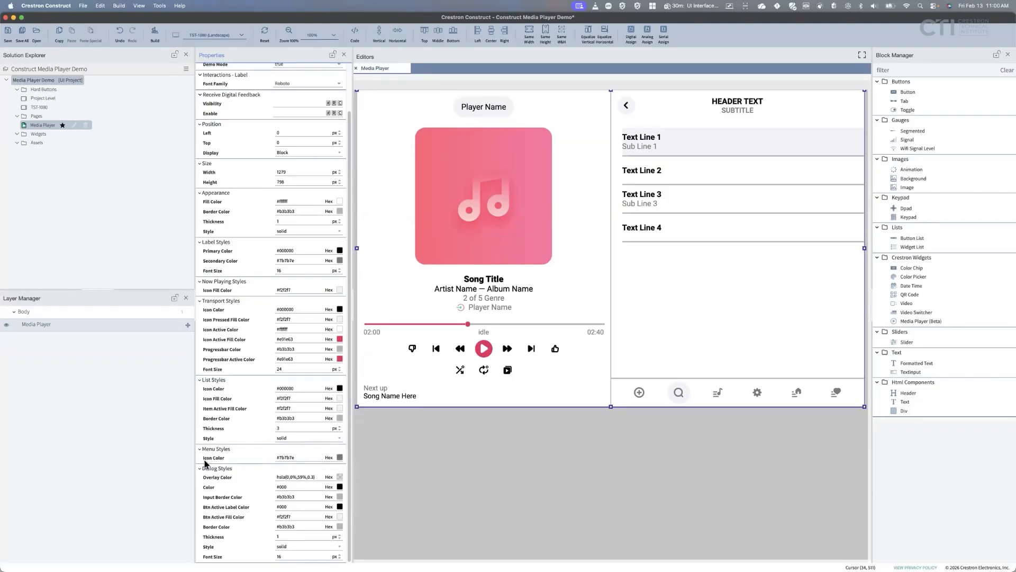
click(340, 458)
Preview blue menu icons, then keep the Menu Styles icon colour at grey #7b7b7e.
click(321, 490)
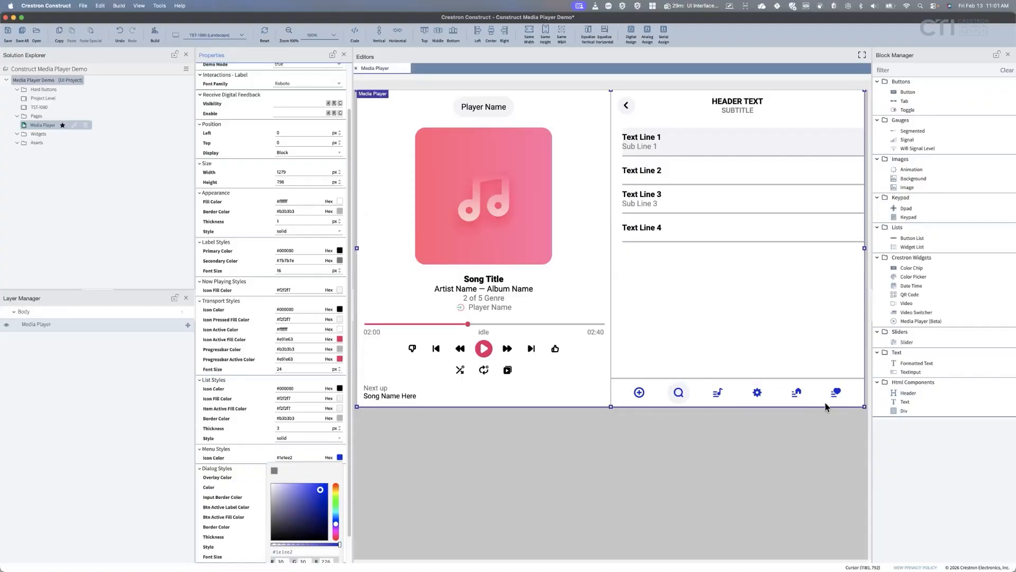
click(274, 471)
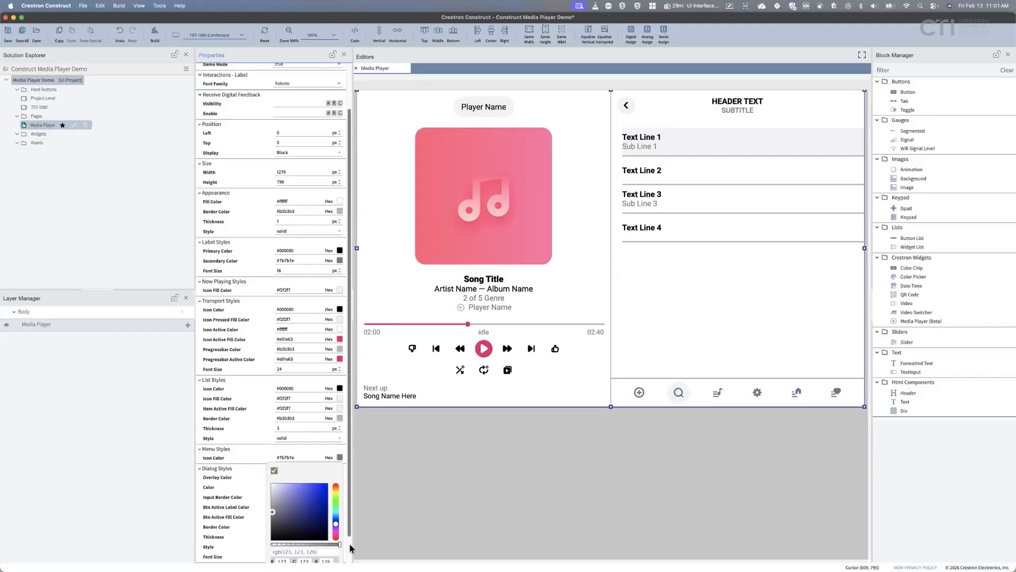
scroll(336, 547, down, 2)
click(329, 553)
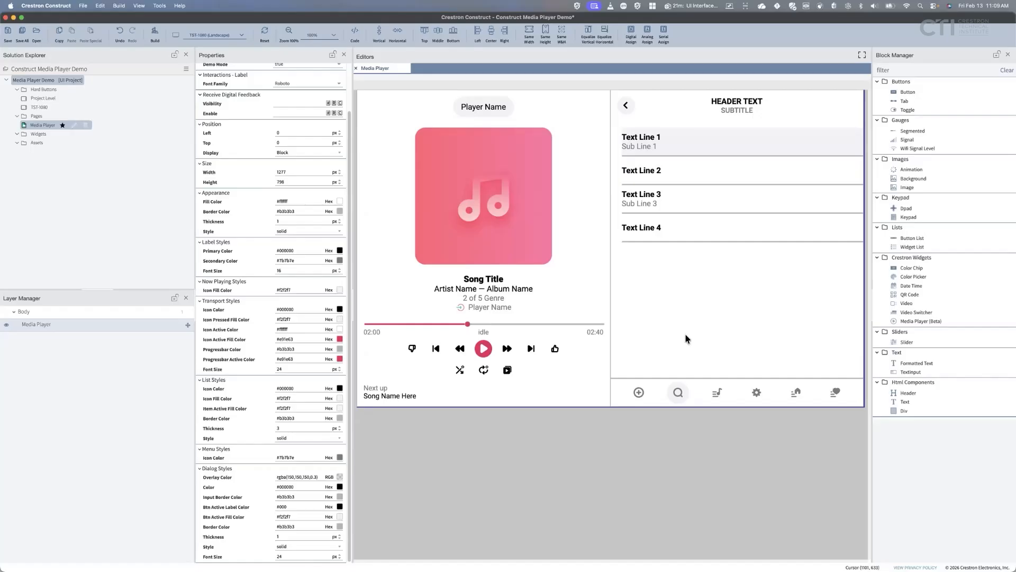
Preview the music-list, settings and favorites icons, bringing up the favorites dialog.
click(679, 397)
click(716, 393)
click(755, 393)
click(835, 393)
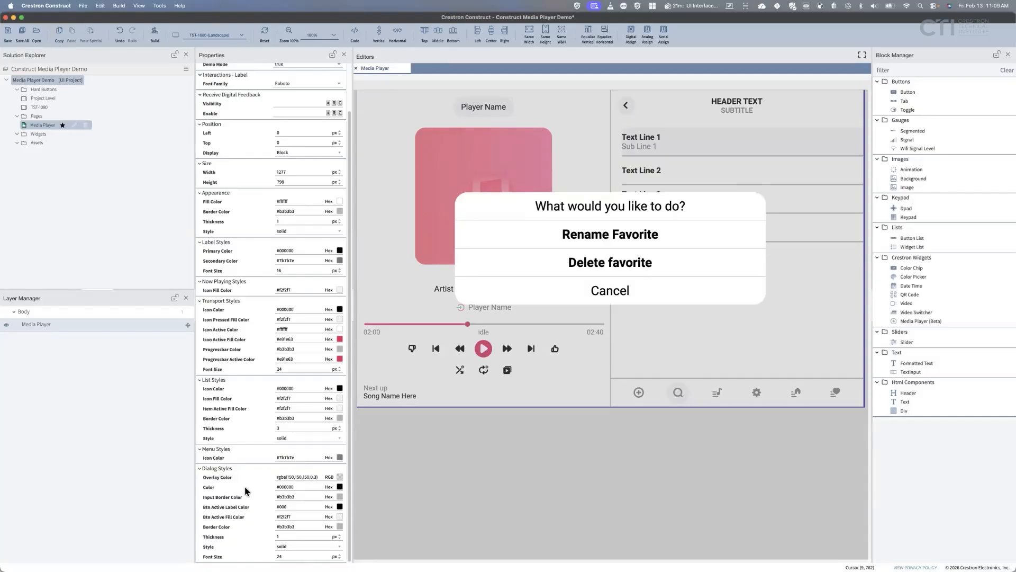
click(834, 392)
Try a red dialog overlay, then restore translucent grey rgba(150,150,150,0.3).
click(340, 481)
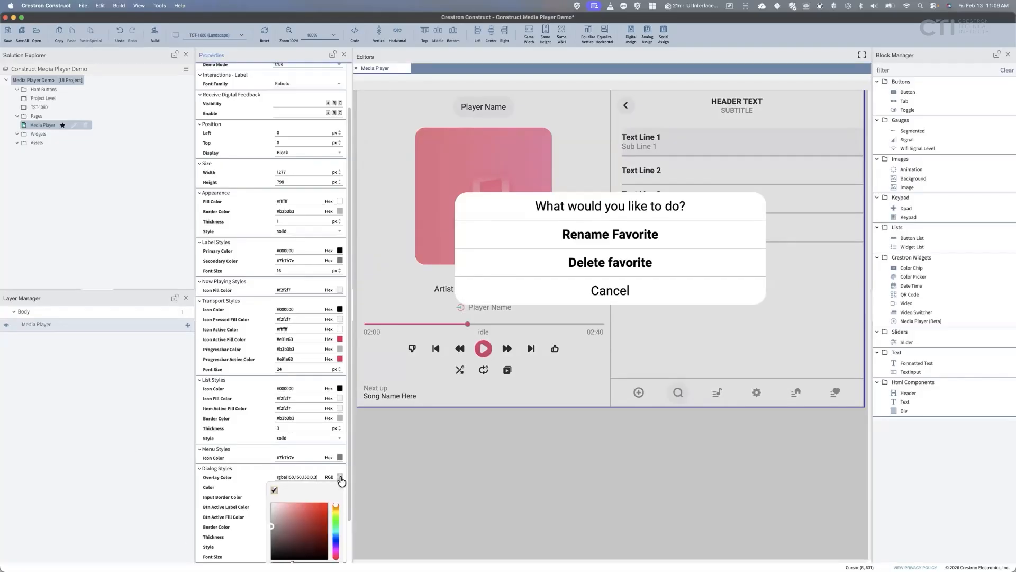
click(325, 509)
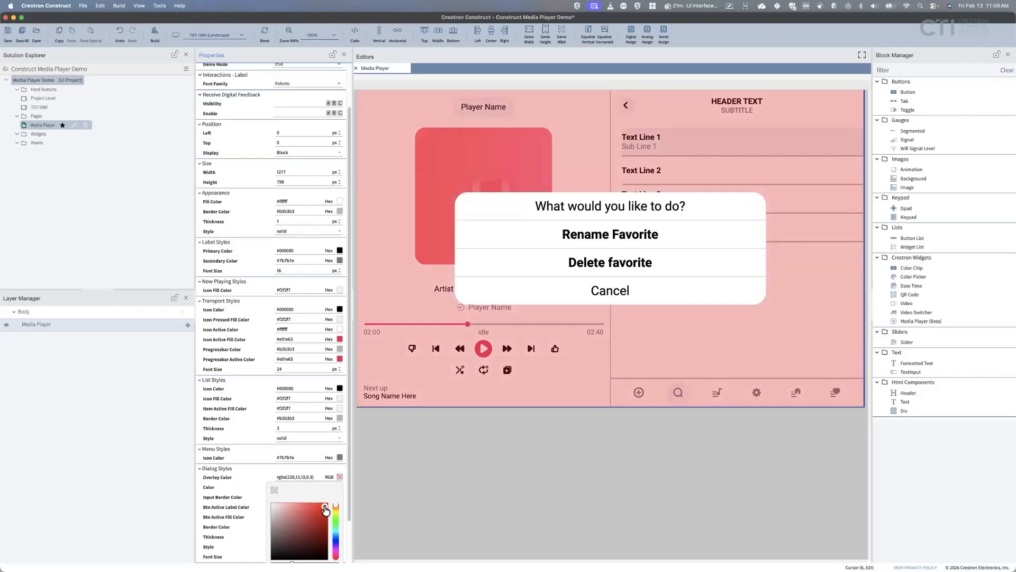
click(835, 393)
click(273, 491)
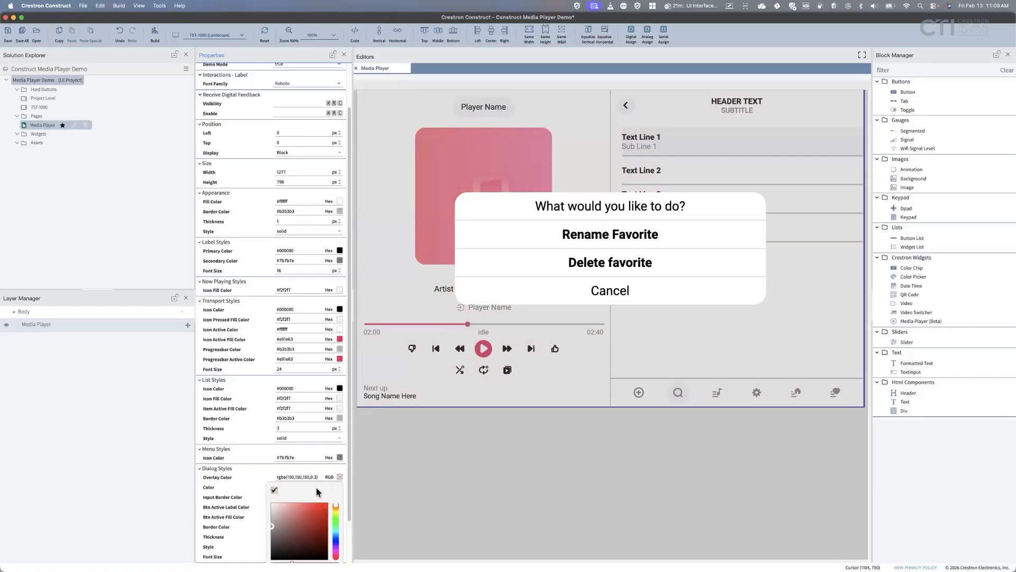
click(249, 463)
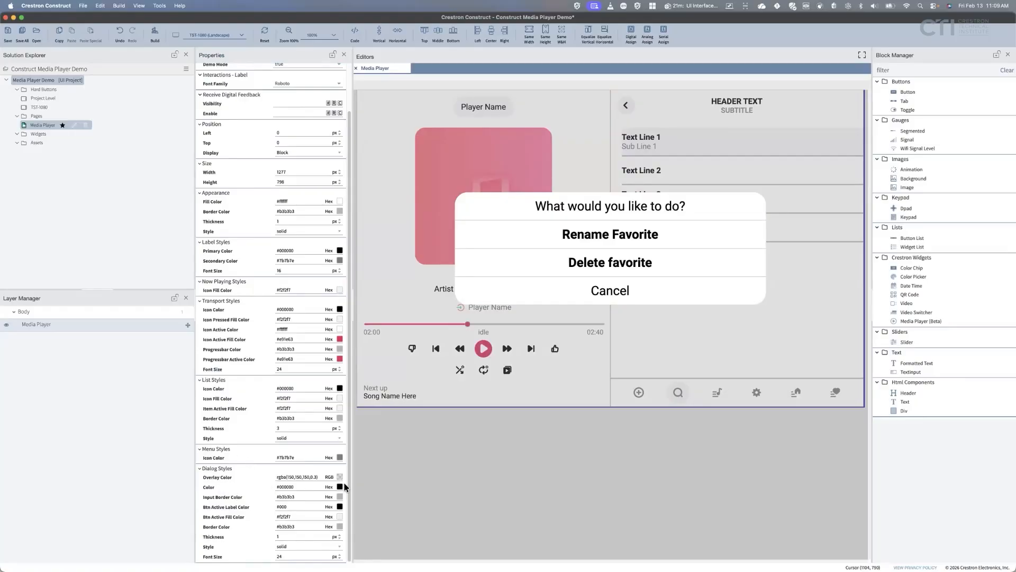
With the favorites dialog showing, try red dialog text, then keep it black #000000.
click(834, 393)
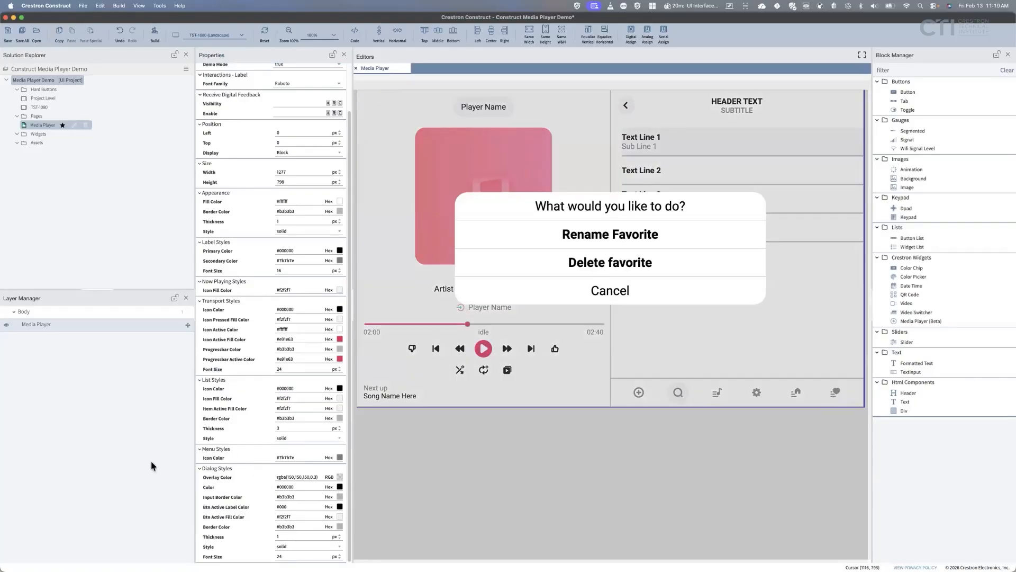
click(340, 491)
click(325, 521)
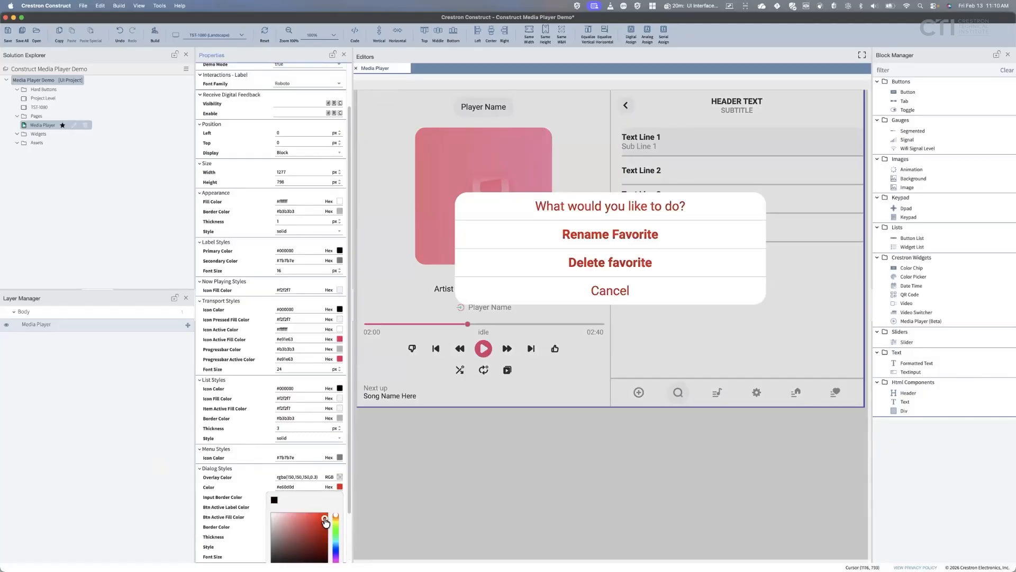
scroll(325, 521, down, 3)
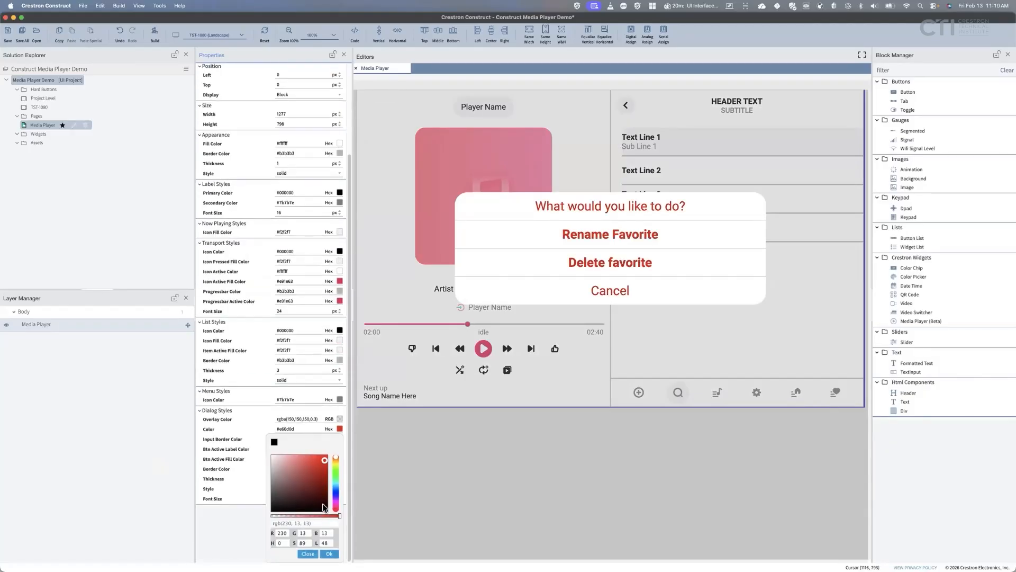
click(274, 442)
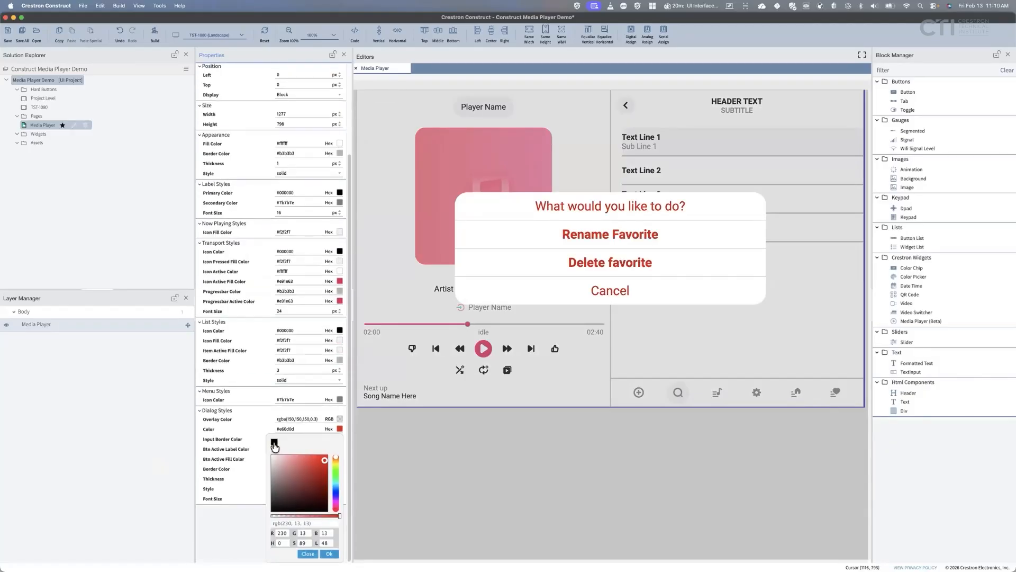
click(327, 554)
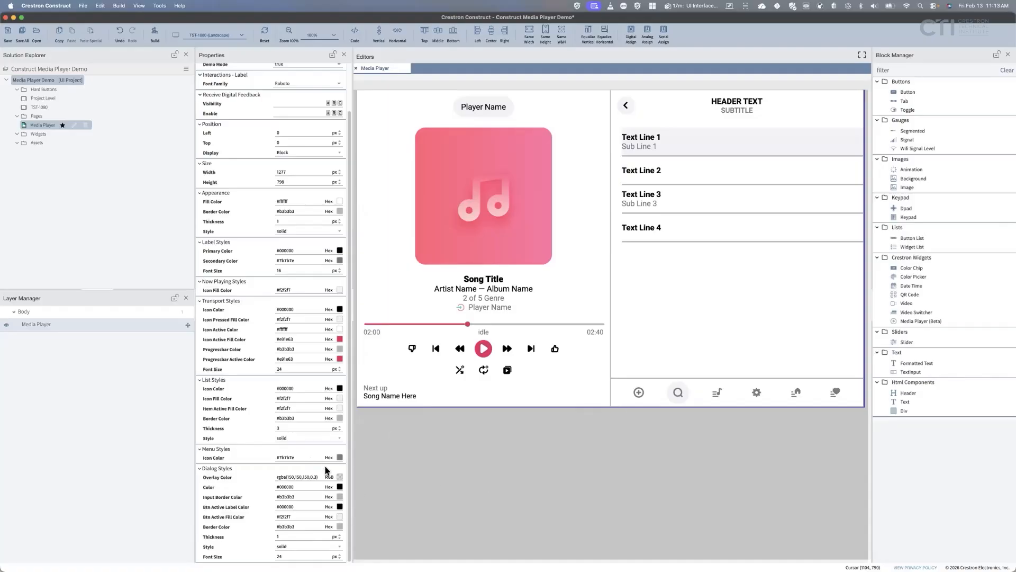
Try a red active label colour on the dialog buttons and preview the favorite-name dialog.
click(638, 393)
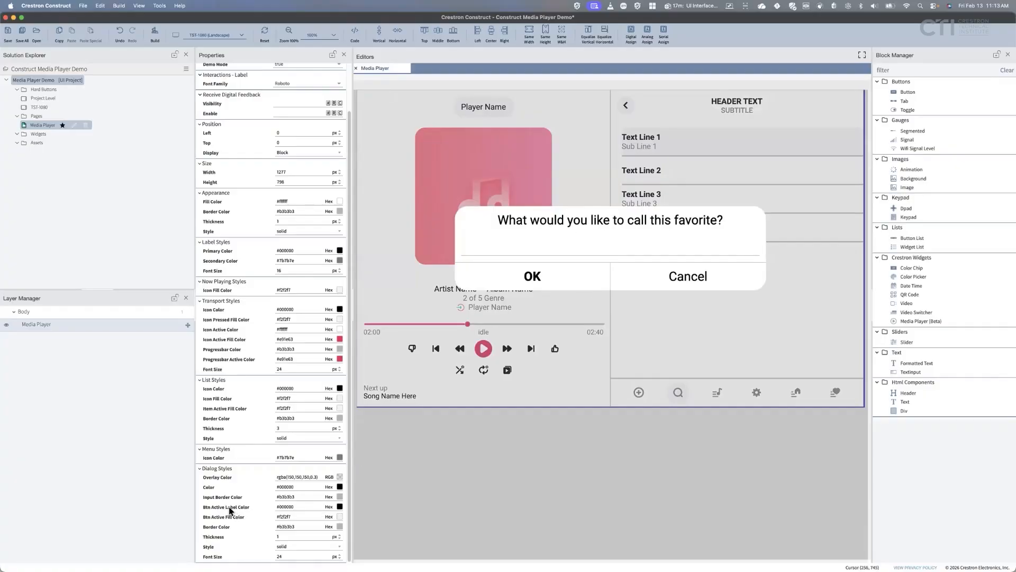
click(340, 516)
click(322, 536)
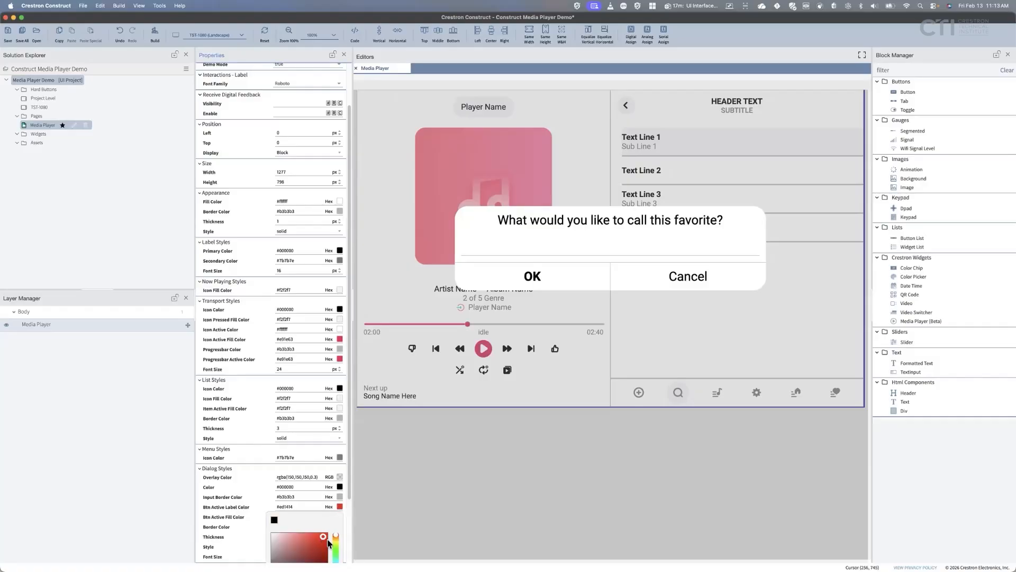
click(544, 284)
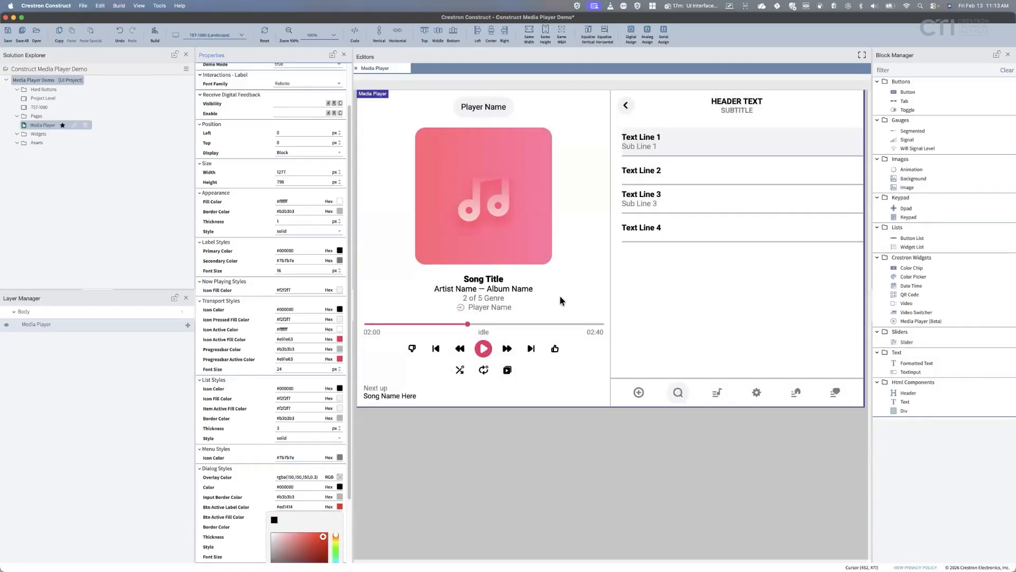
click(639, 392)
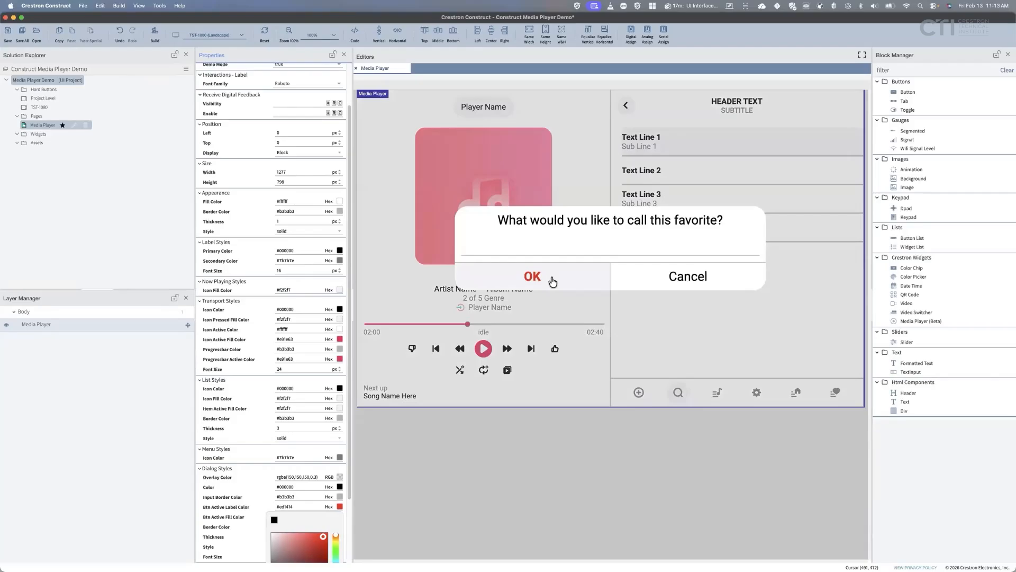
click(552, 281)
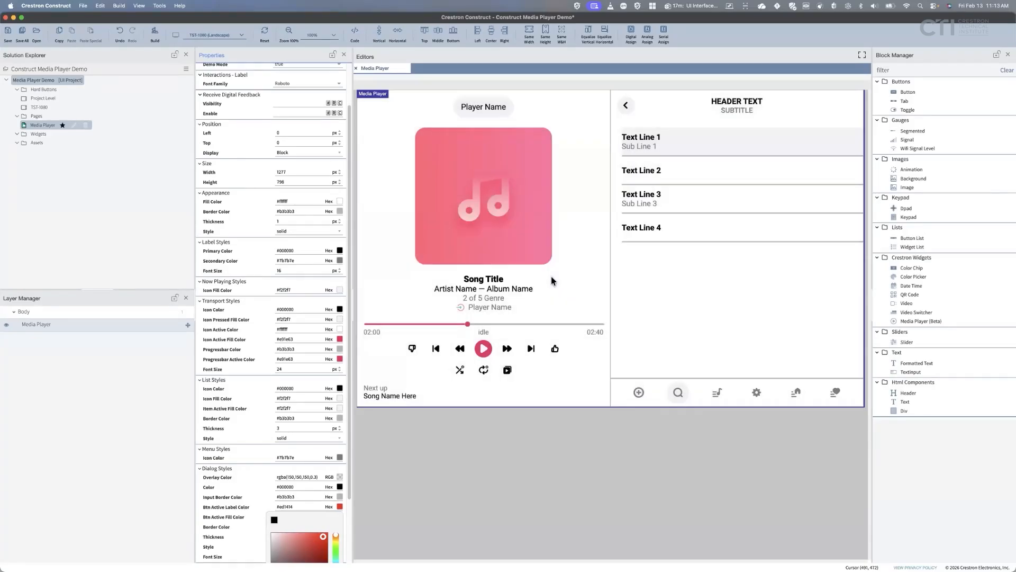
Set Btn Active Label Color back to #000000 and Btn Active Fill Color to blue #0f0ff4.
scroll(304, 528, down, 3)
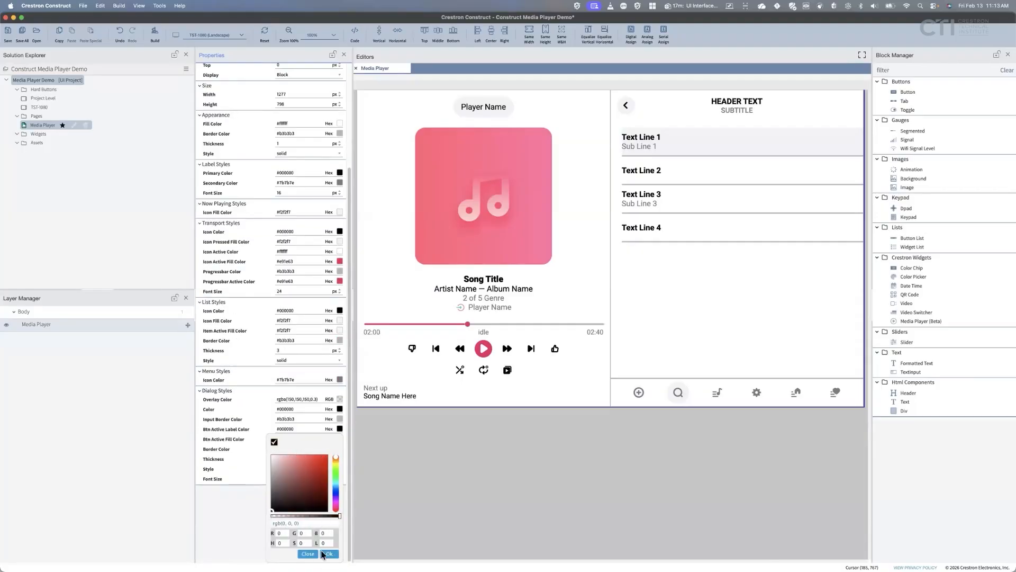
click(328, 553)
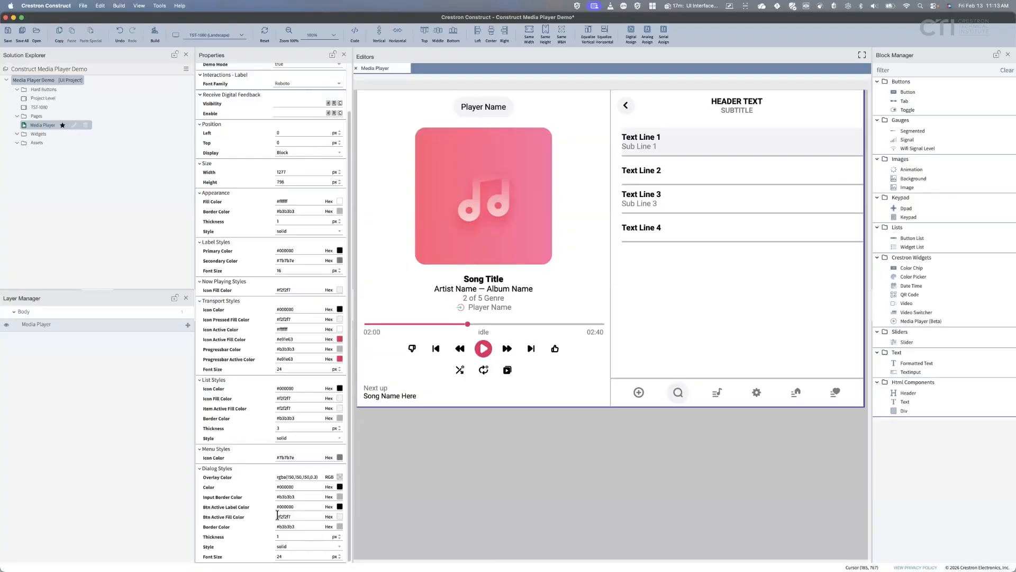
click(339, 516)
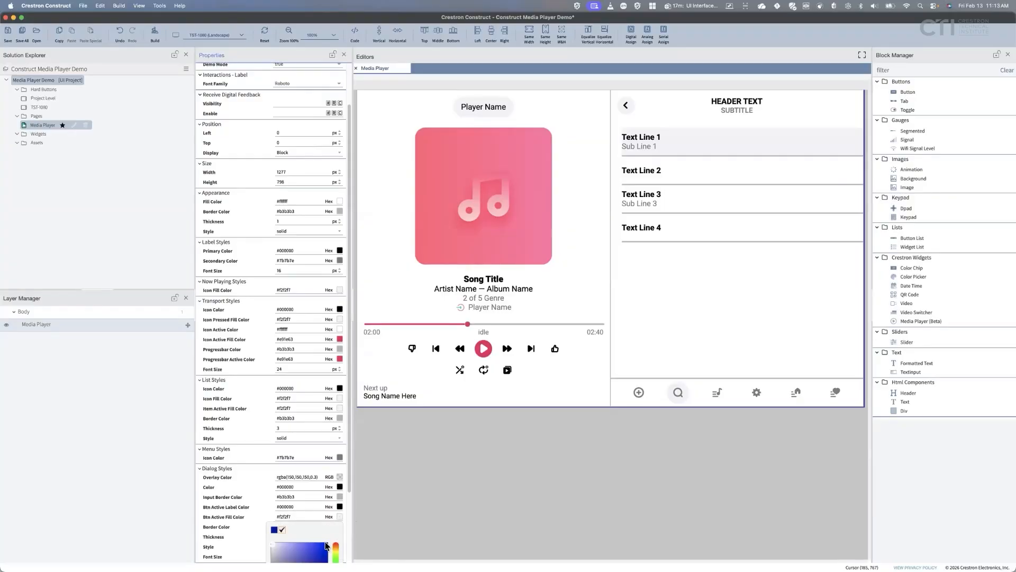
click(325, 545)
scroll(323, 550, down, 3)
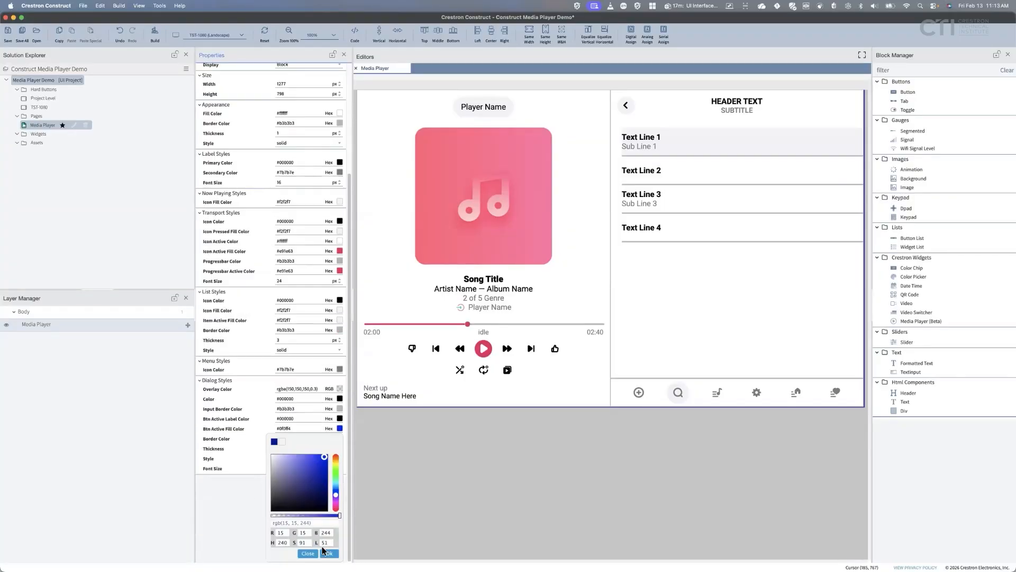
click(328, 553)
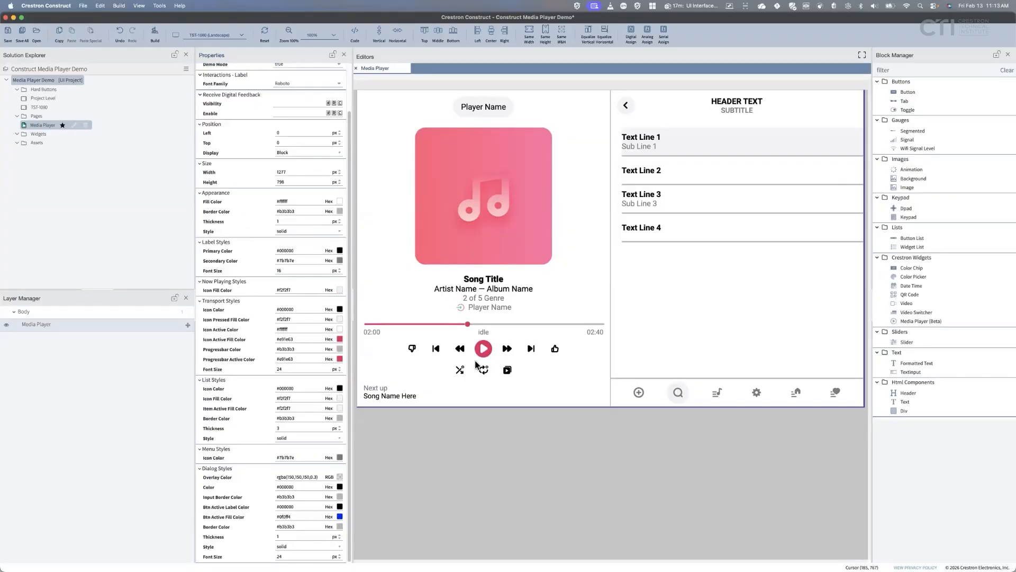
Preview the favorite-name dialog and press OK to check the blue pressed fill.
click(639, 392)
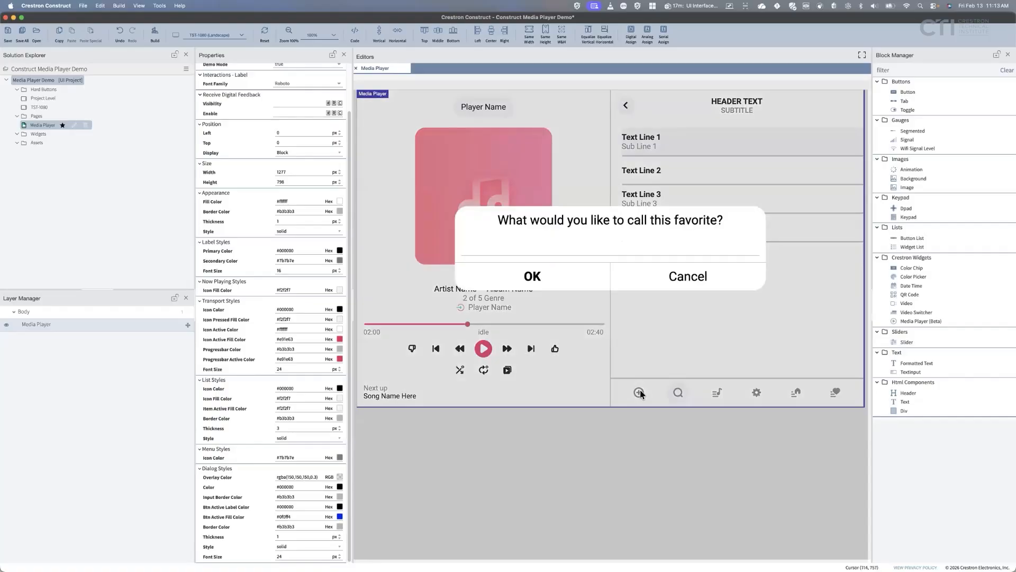
click(530, 279)
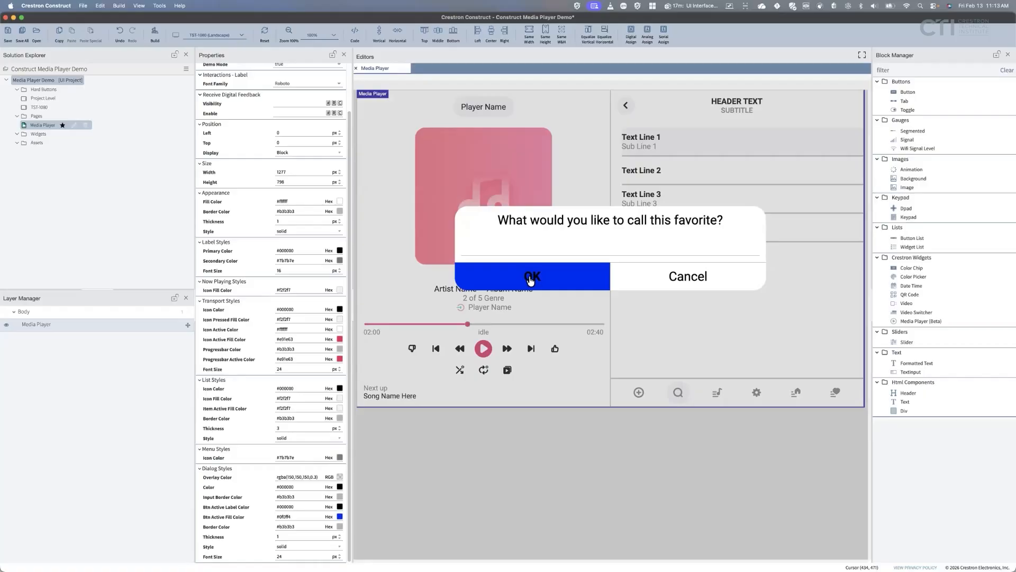
click(531, 280)
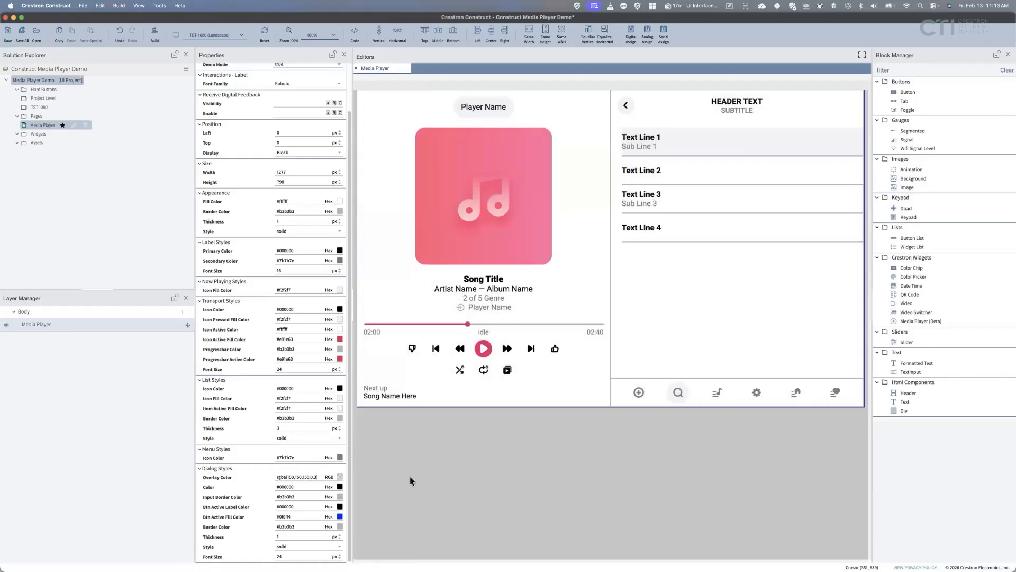
Return the dialog buttons' active fill colour to light grey #f2f2f7.
click(339, 517)
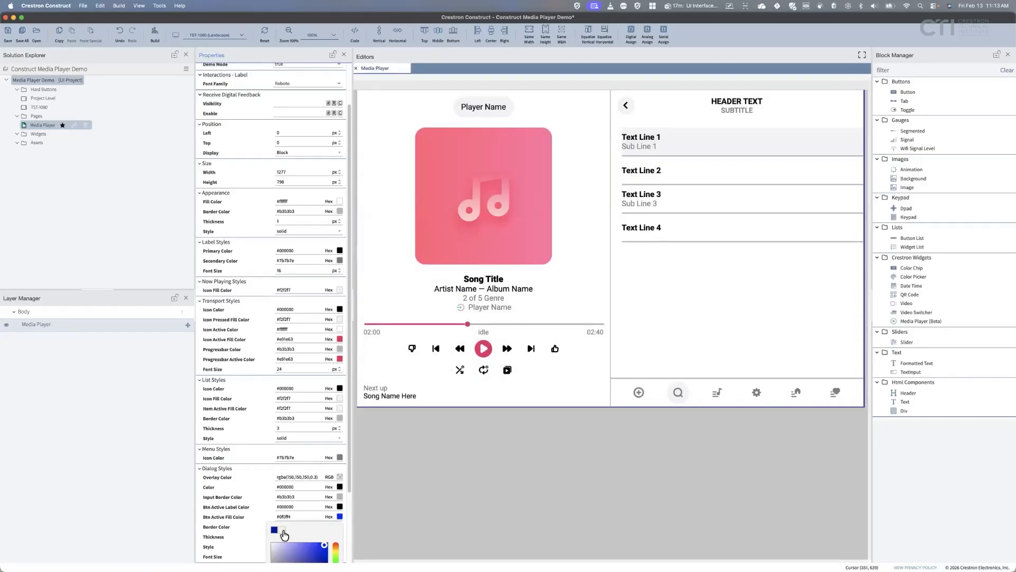
scroll(312, 465, down, 3)
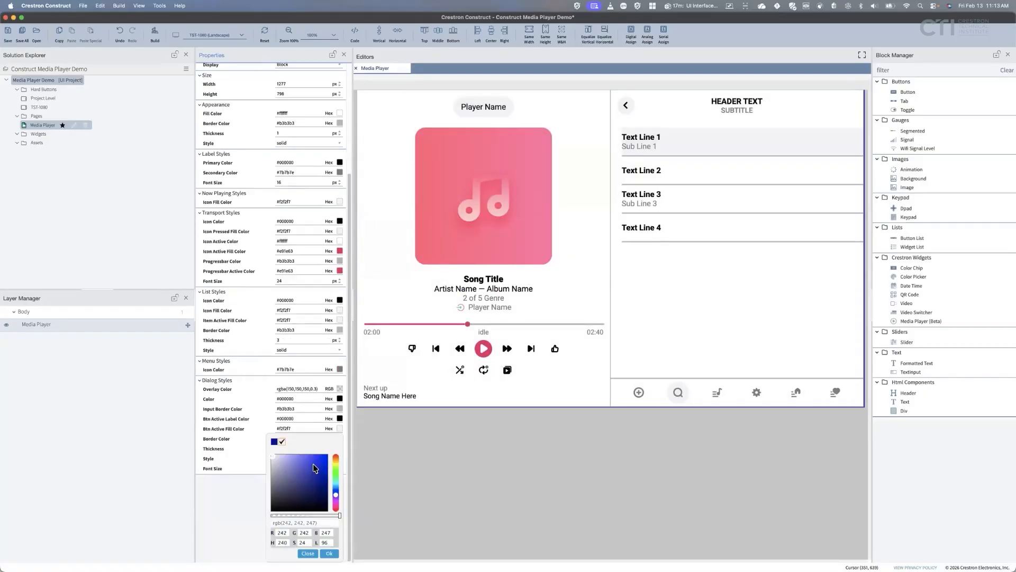
click(333, 553)
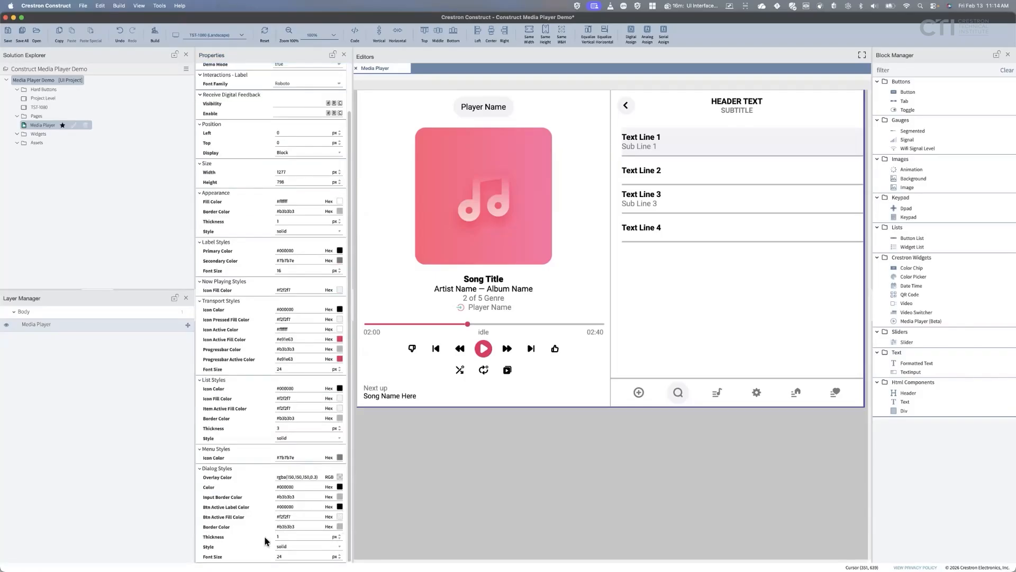
Set the dialog border colour to bright green #4ef214 and preview the favorite-name dialog.
click(340, 526)
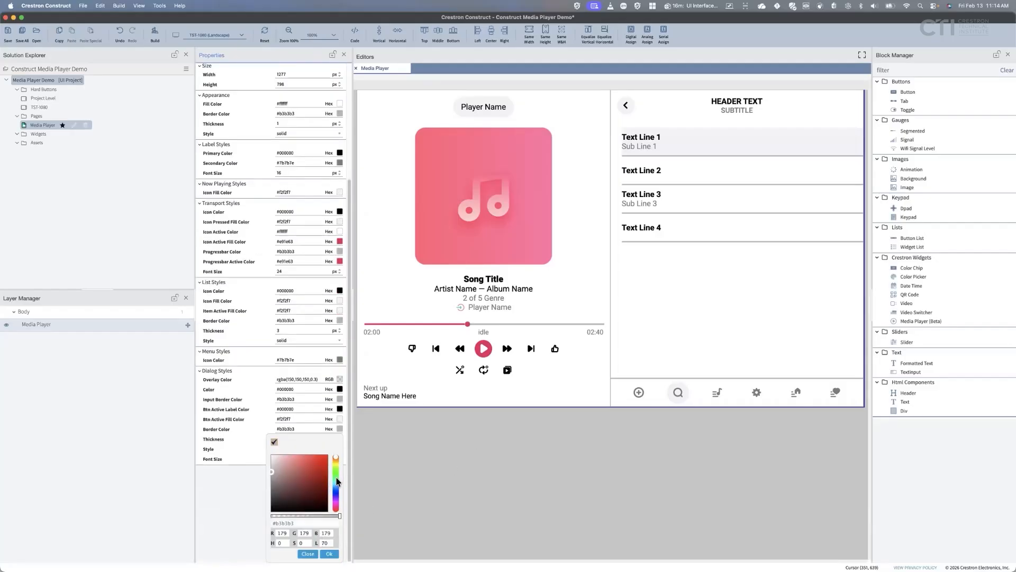
click(335, 470)
click(323, 457)
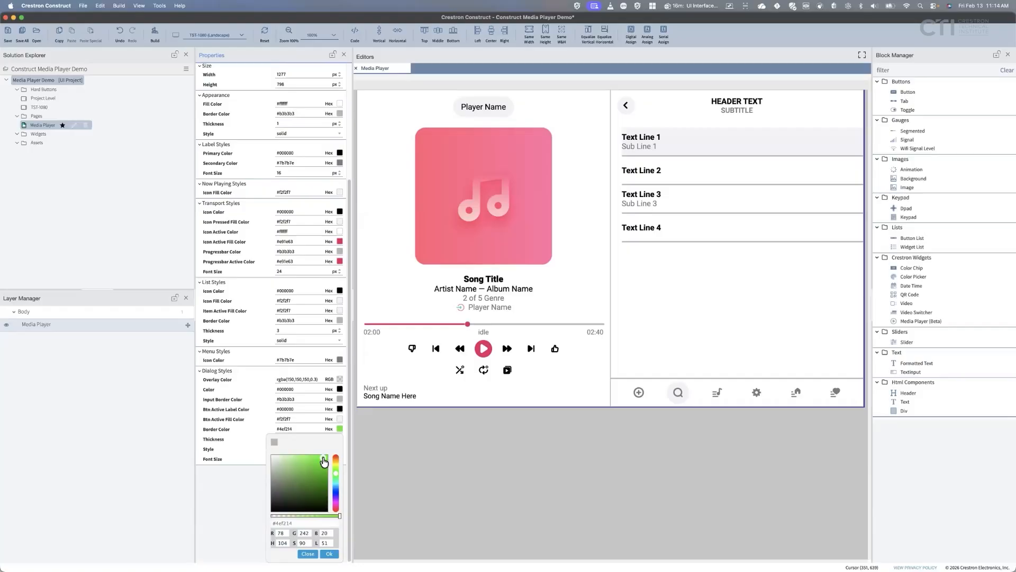
click(329, 553)
click(639, 392)
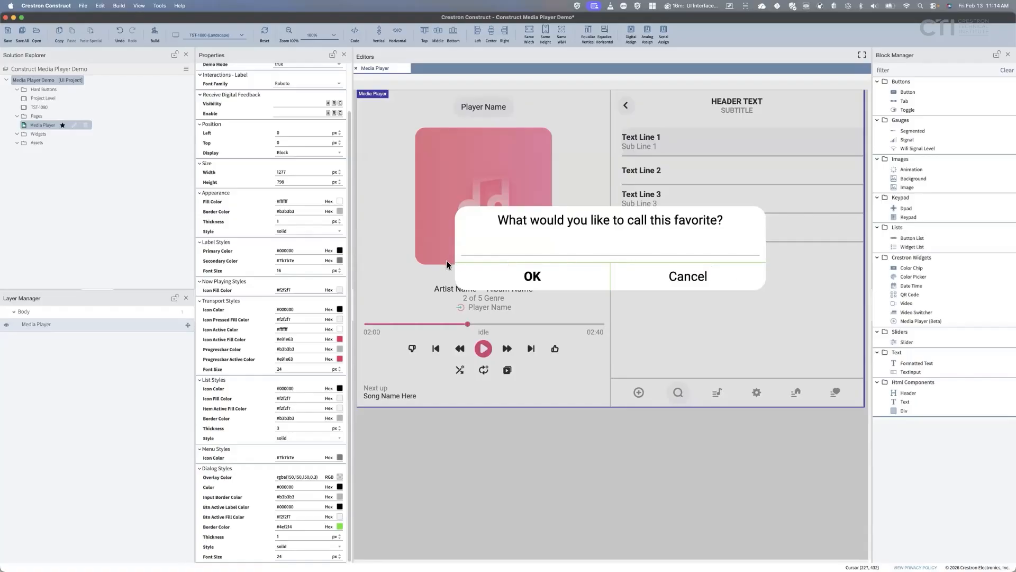
Reset the dialog border colour to grey #b3b3b3.
click(329, 526)
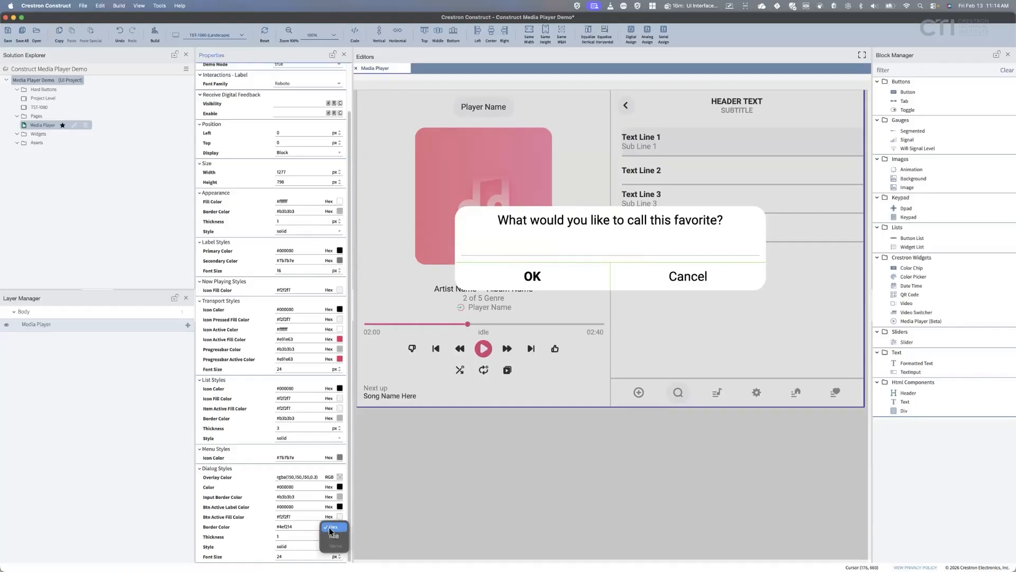
click(352, 530)
click(339, 526)
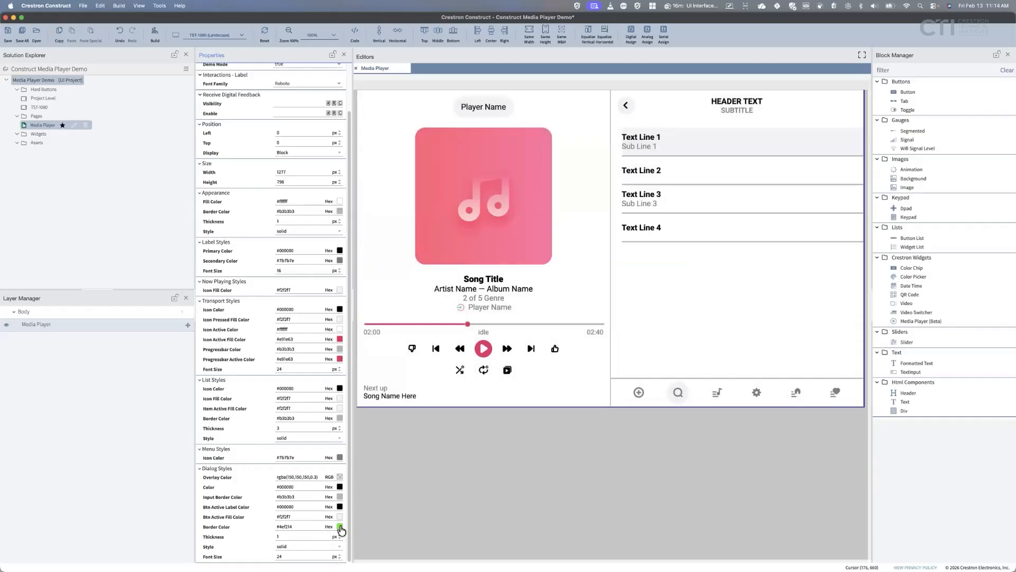
click(275, 539)
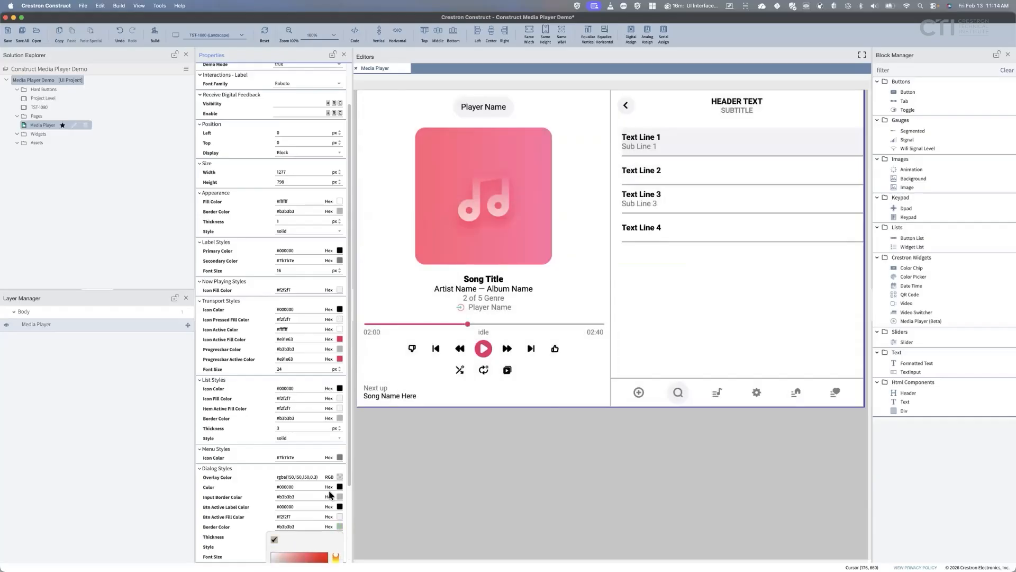
scroll(330, 491, down, 4)
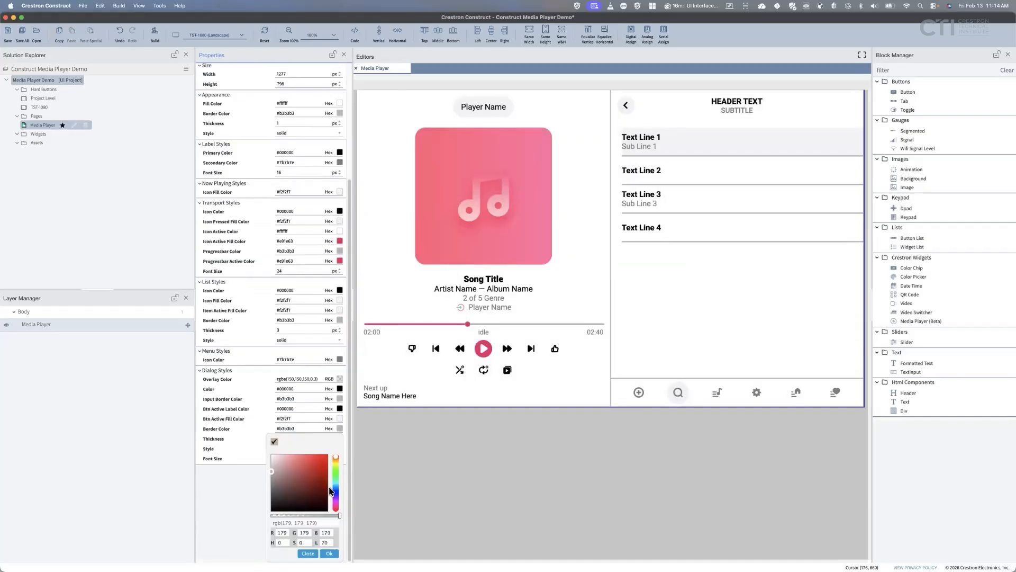
click(330, 553)
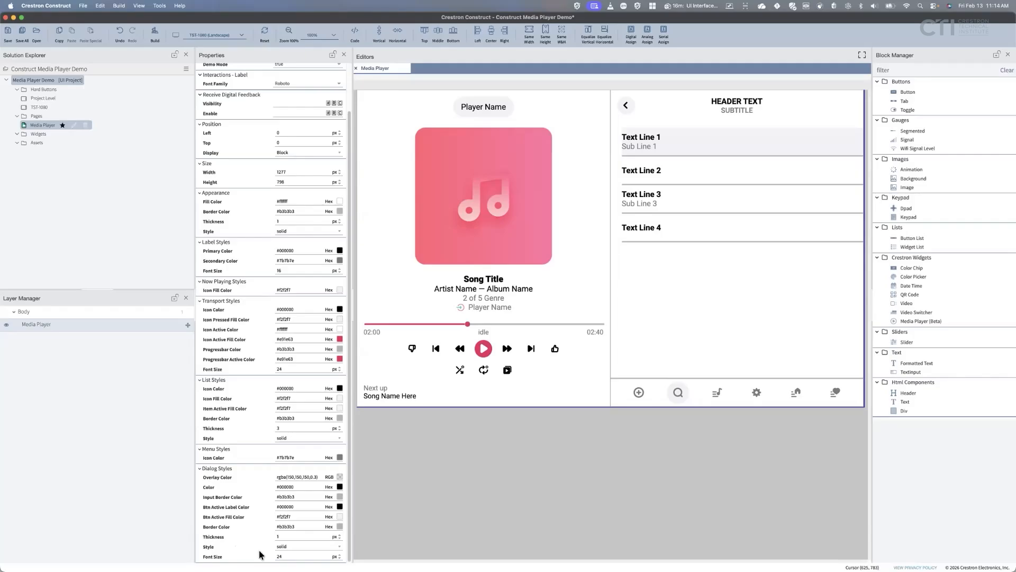
Open and close the favorite-name and favorite options dialogs in the preview.
click(638, 392)
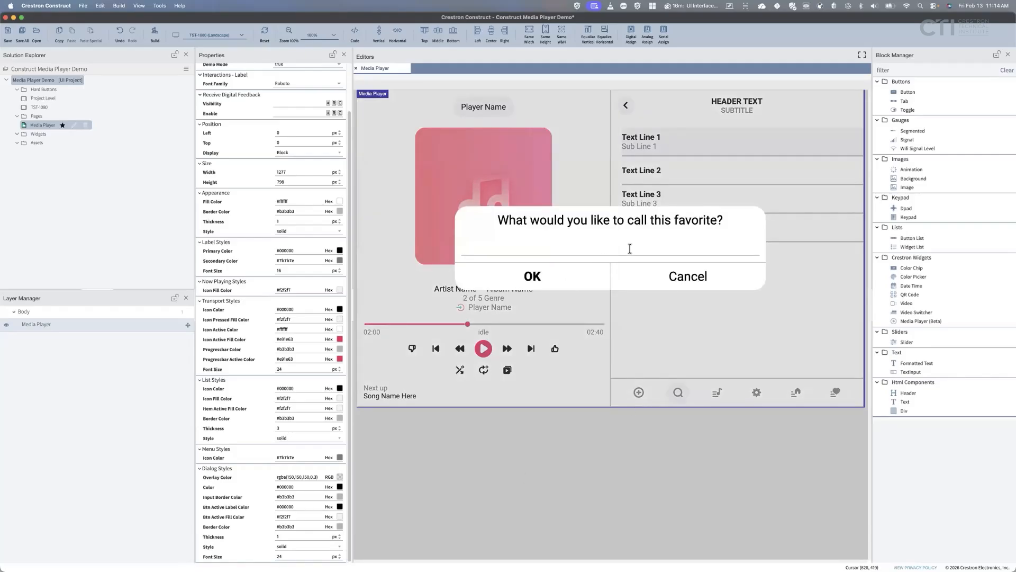
click(687, 276)
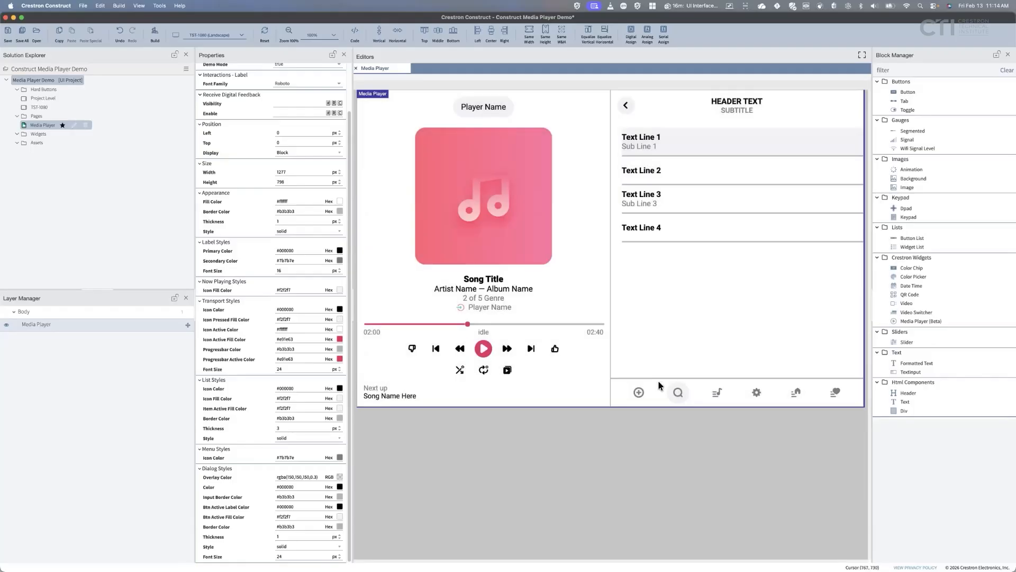
click(725, 397)
click(834, 392)
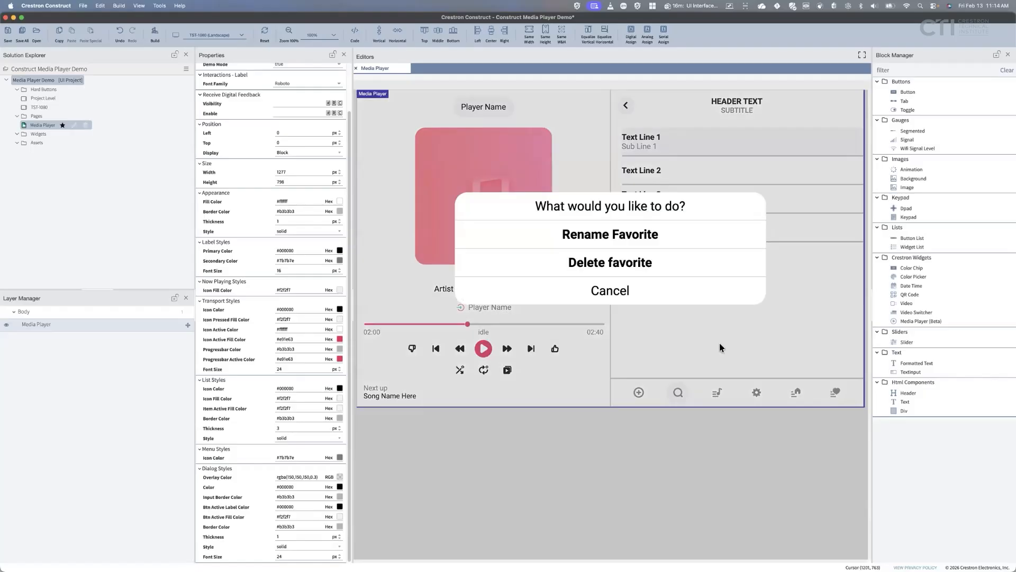
click(629, 292)
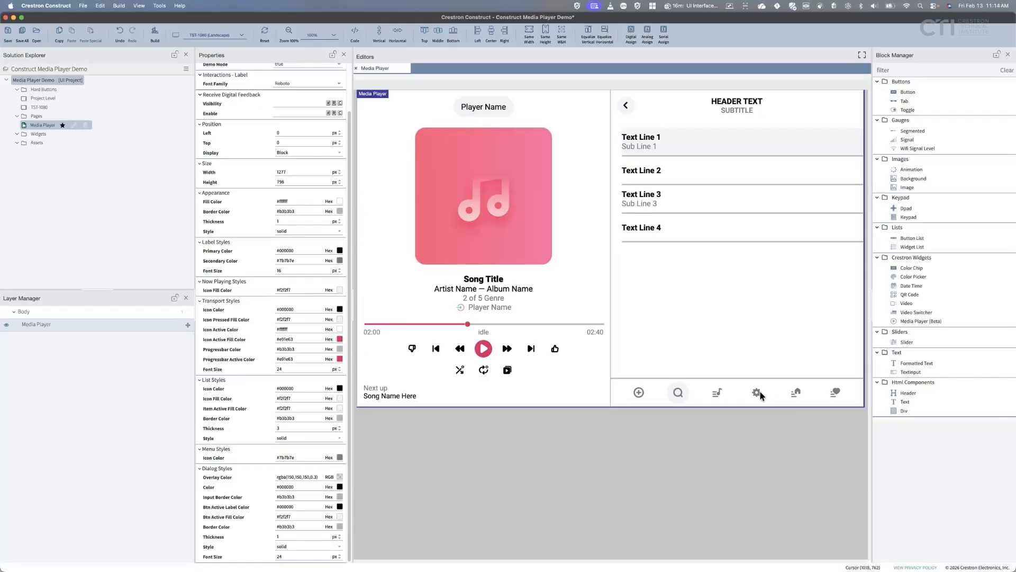
Cancel the favorite-name prompt without saving, select the Media Player, and bring up the project's context menu.
click(639, 393)
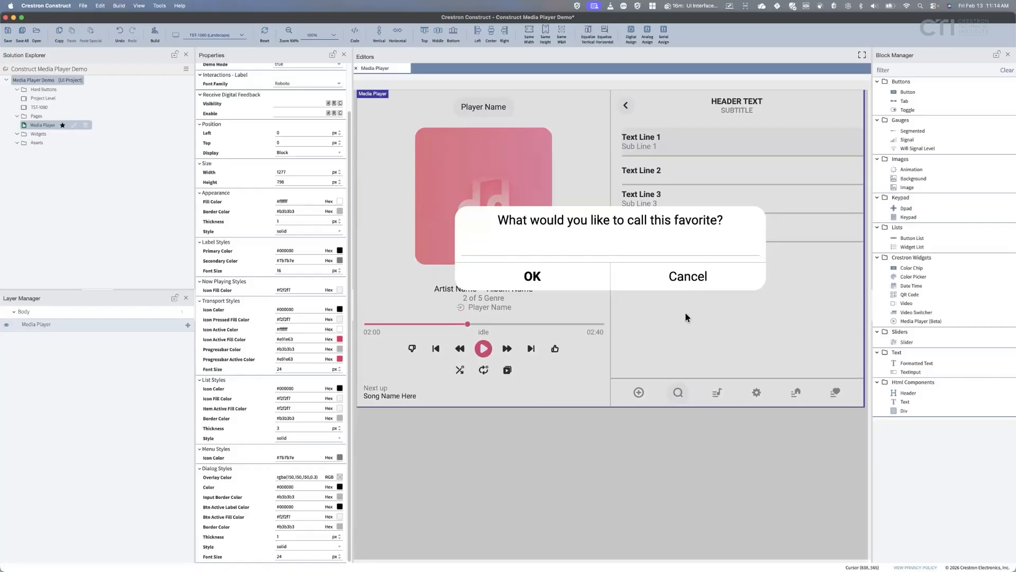
click(674, 287)
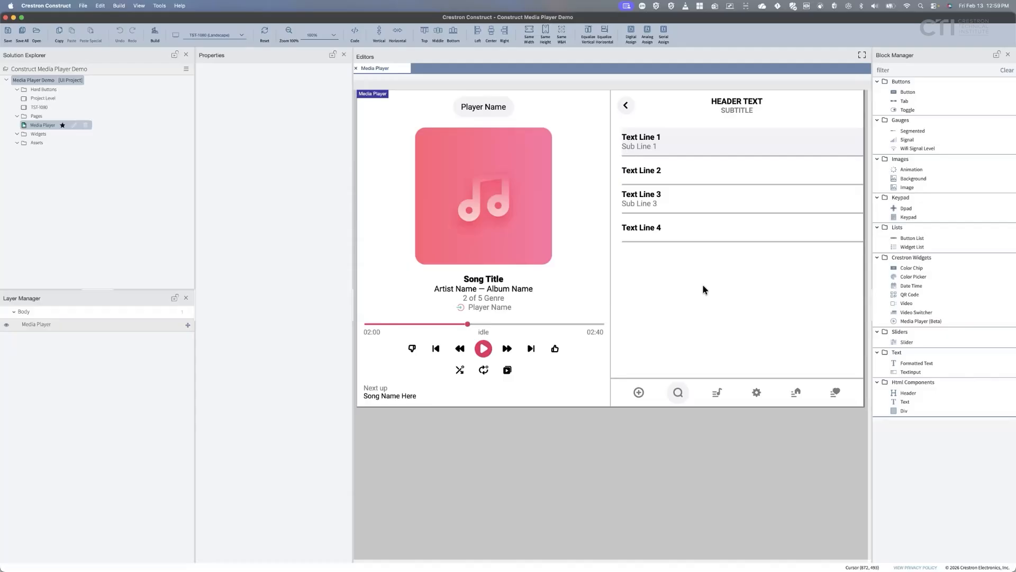
click(600, 288)
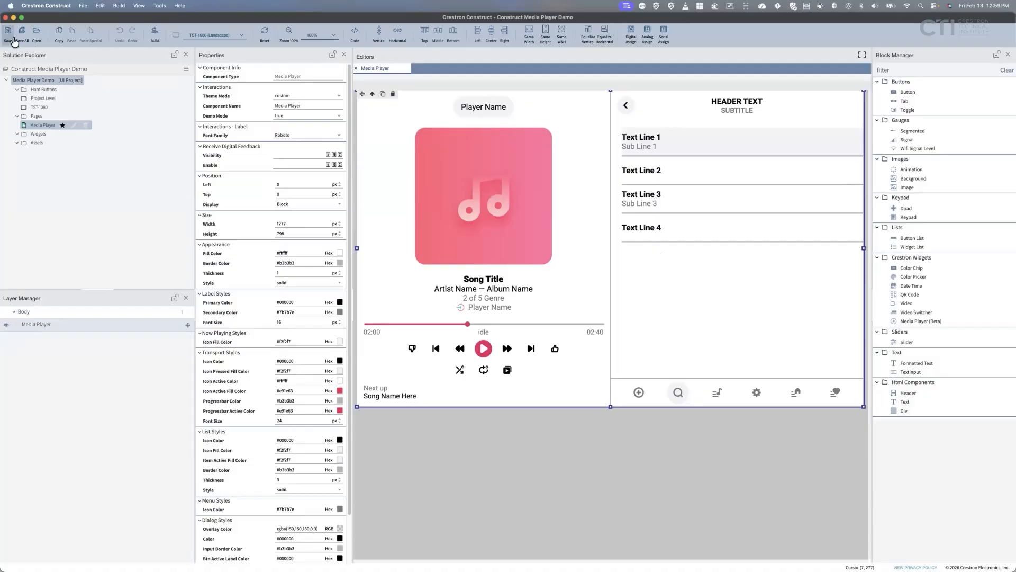
right_click(72, 80)
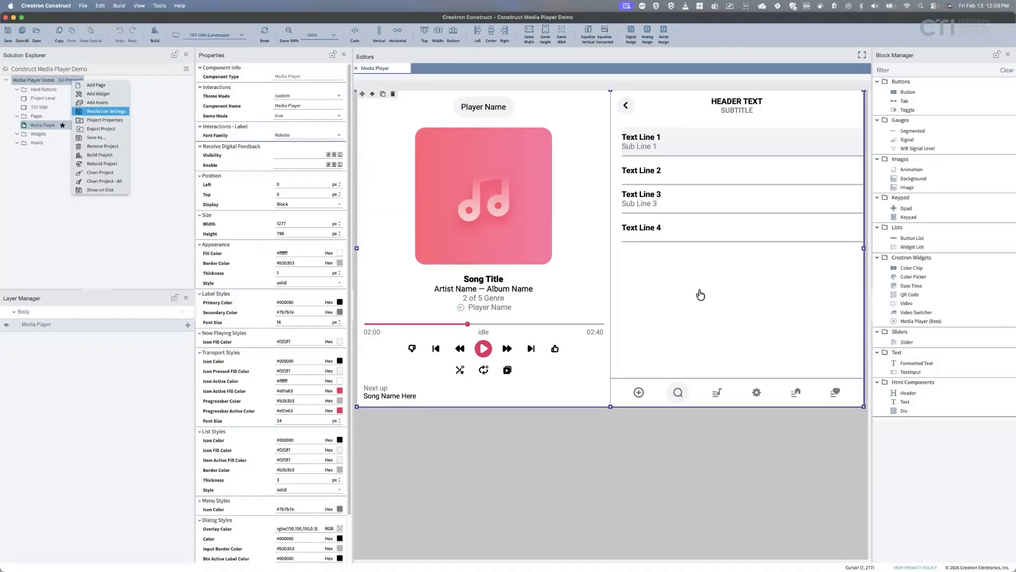
Search device resolutions for 'ipad' and tick iPad Pro 11 (Landscape), 1194 × 790 px.
key(Return)
click(289, 118)
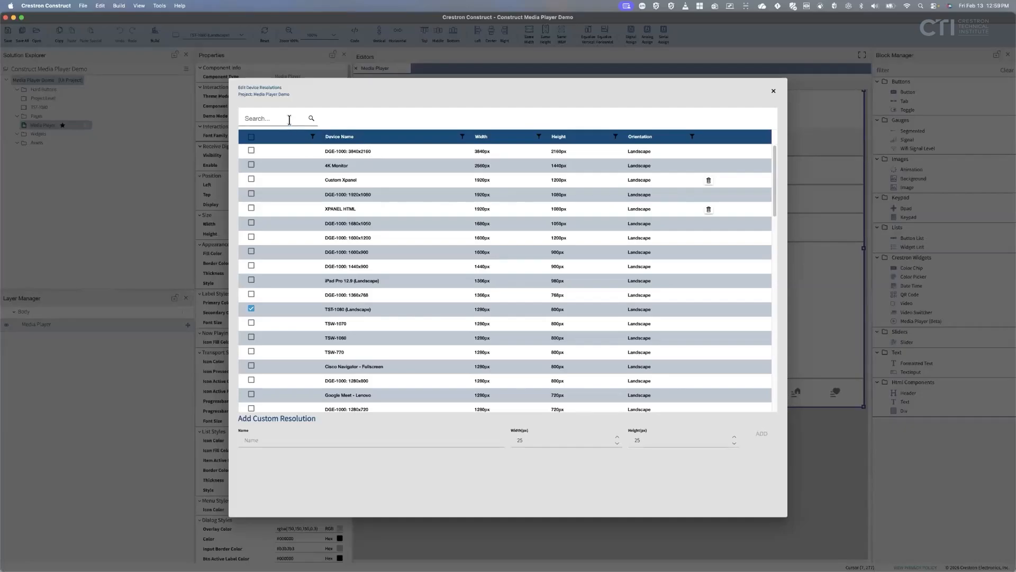
text(ipad)
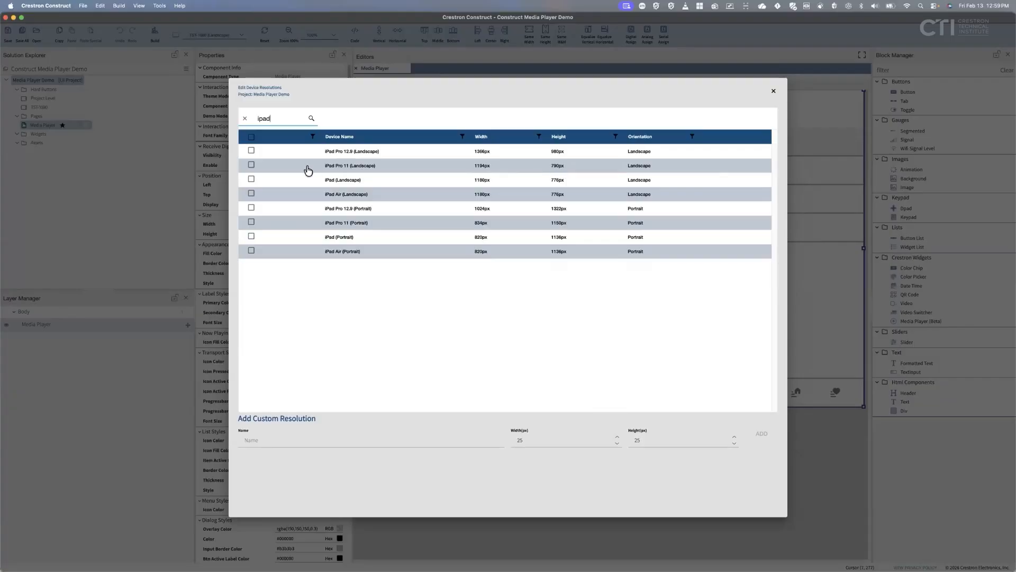
click(251, 165)
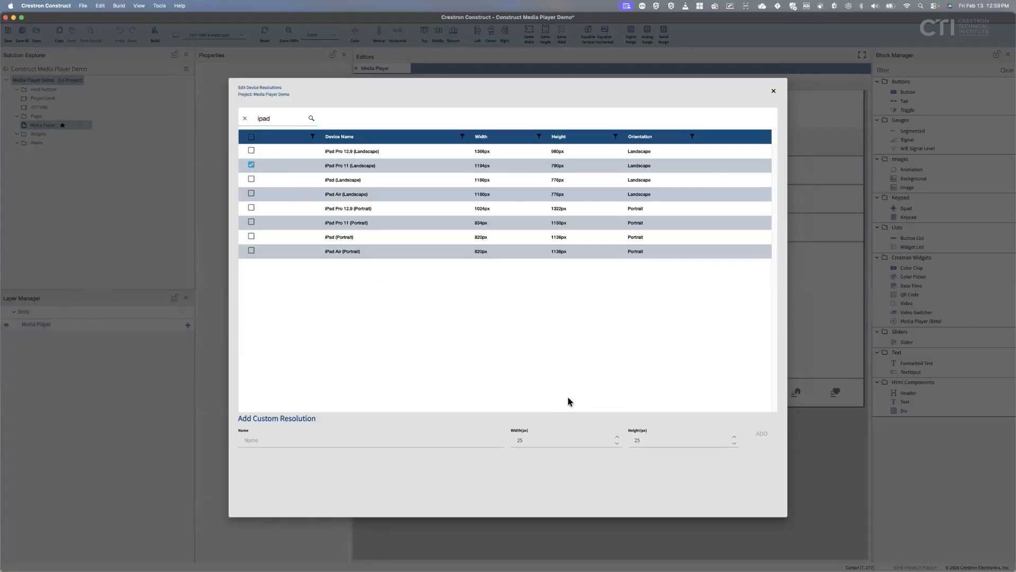
Preview the page at iPad Pro 11 (Landscape) with the canvas zoomed to 75%.
click(773, 93)
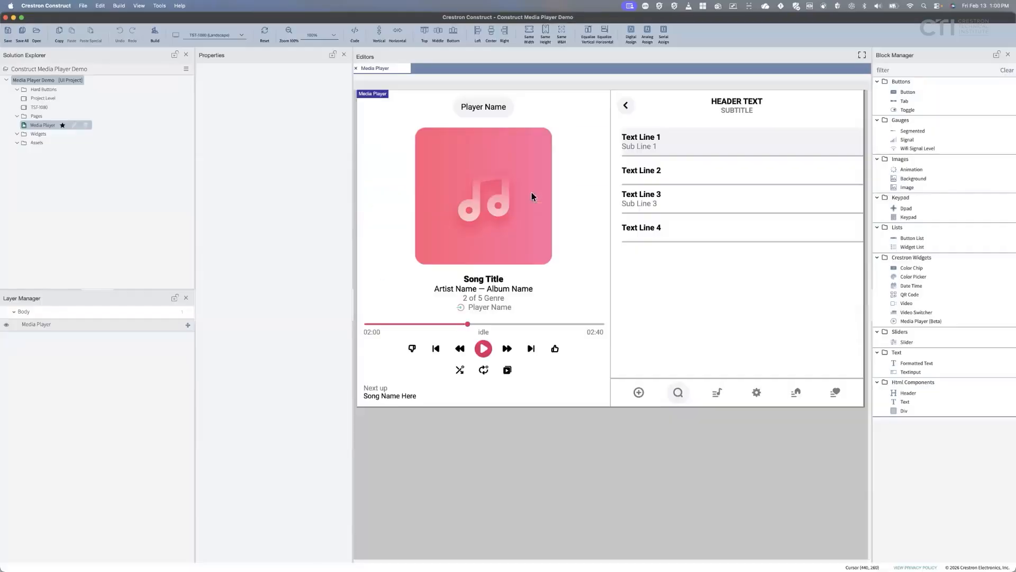
click(245, 37)
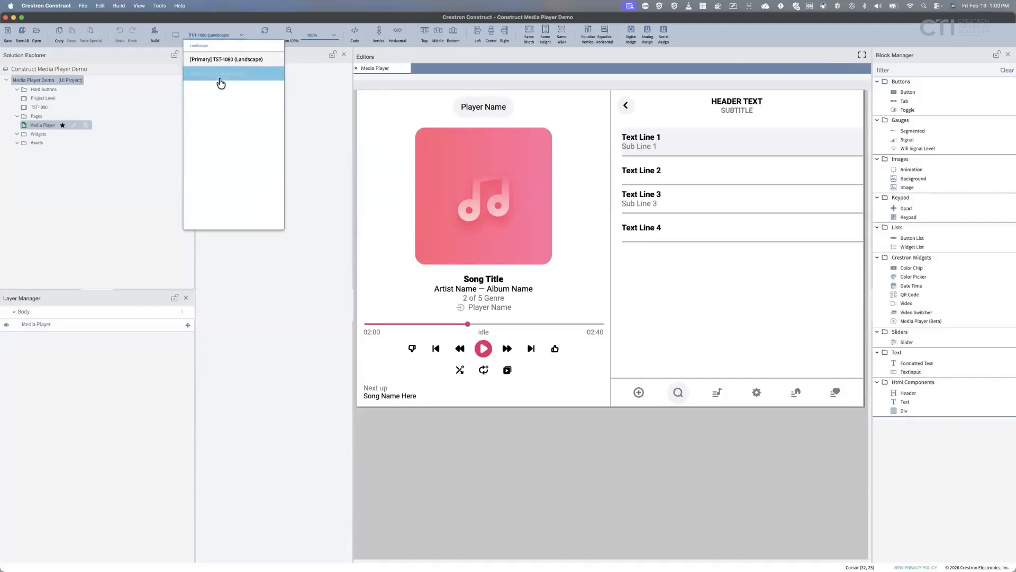
click(218, 76)
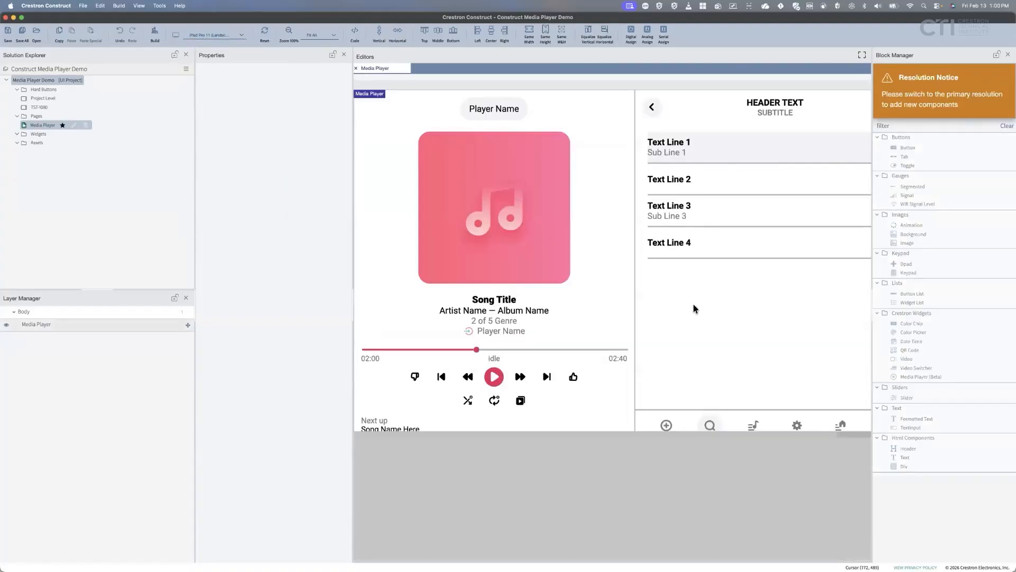
click(320, 35)
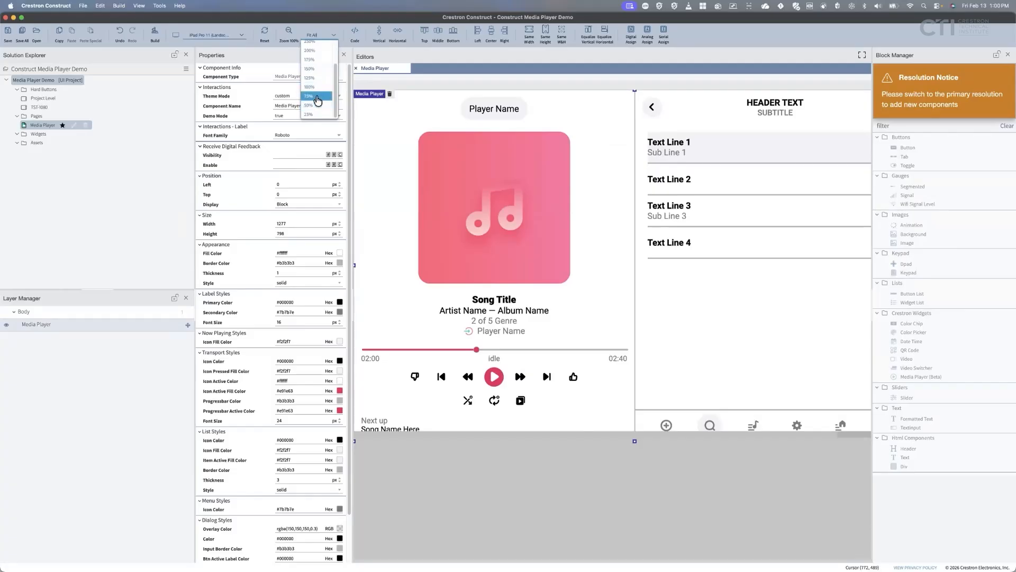
click(317, 98)
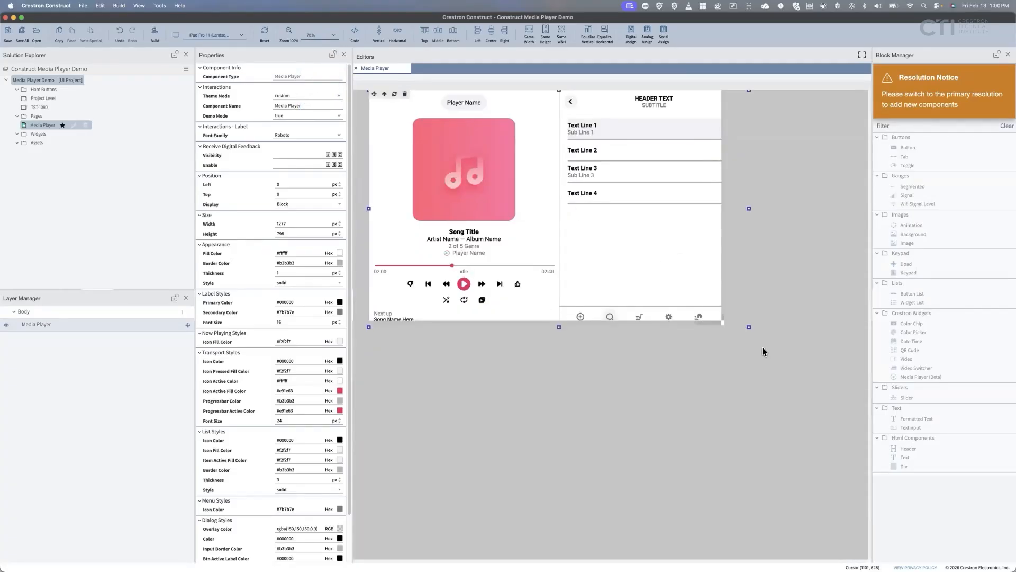
Shrink the Media Player to 1181 × 773 px and centre it vertically.
drag(749, 327, 719, 324)
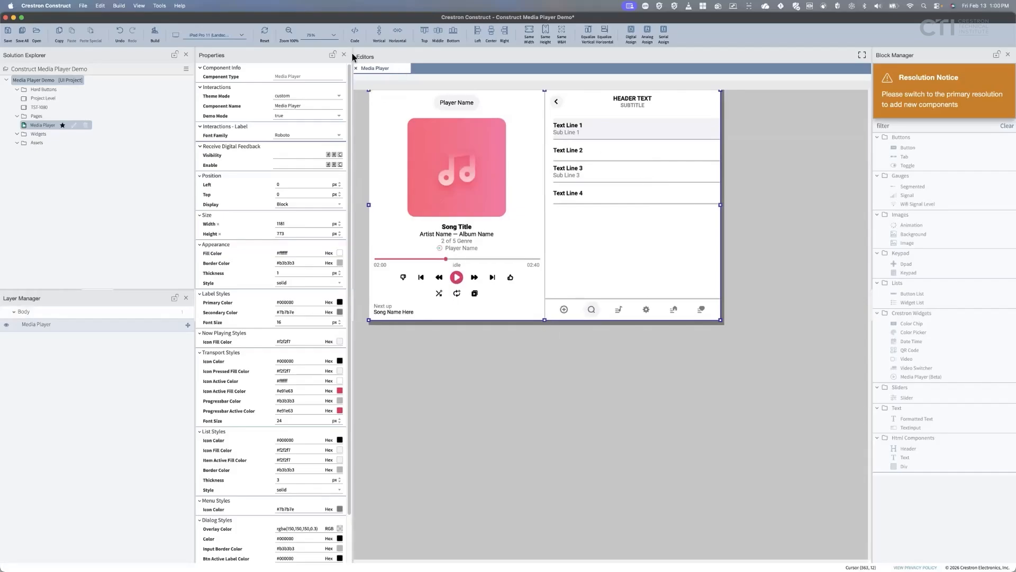
click(379, 32)
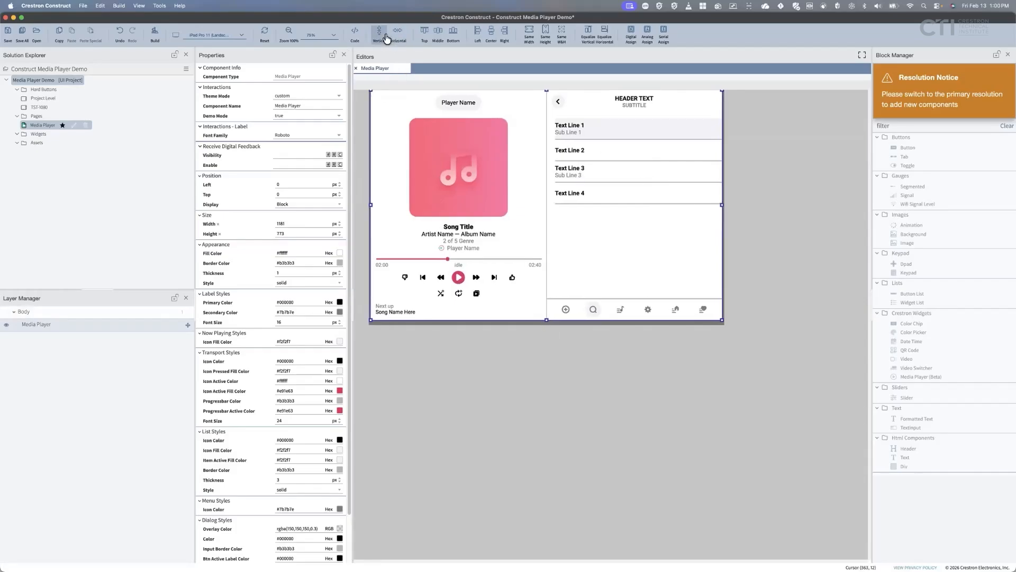
click(783, 295)
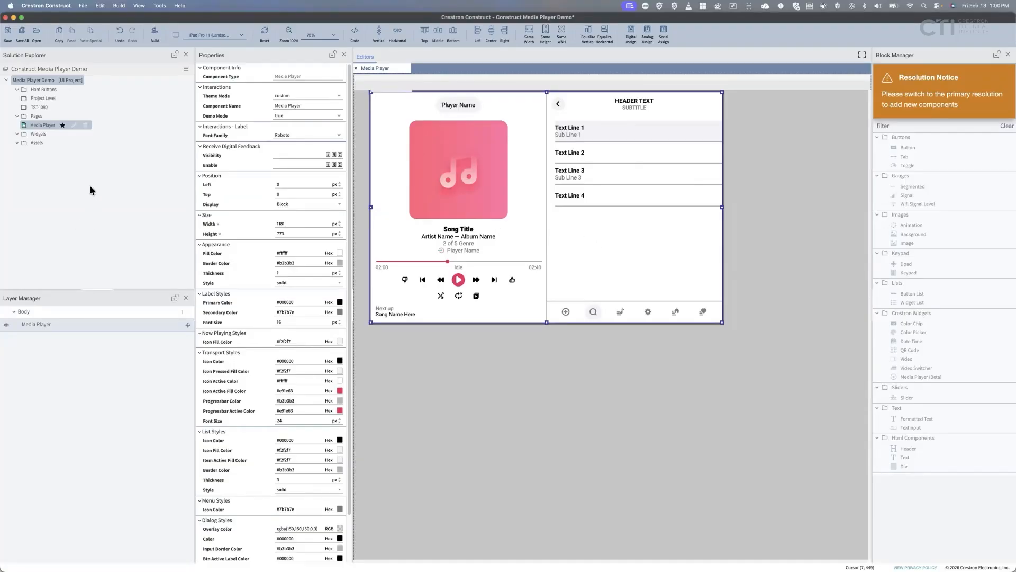
Save all, then add TST-1080 (Portrait), 800 × 1280 px, via a '1080' resolution search.
click(22, 32)
right_click(73, 84)
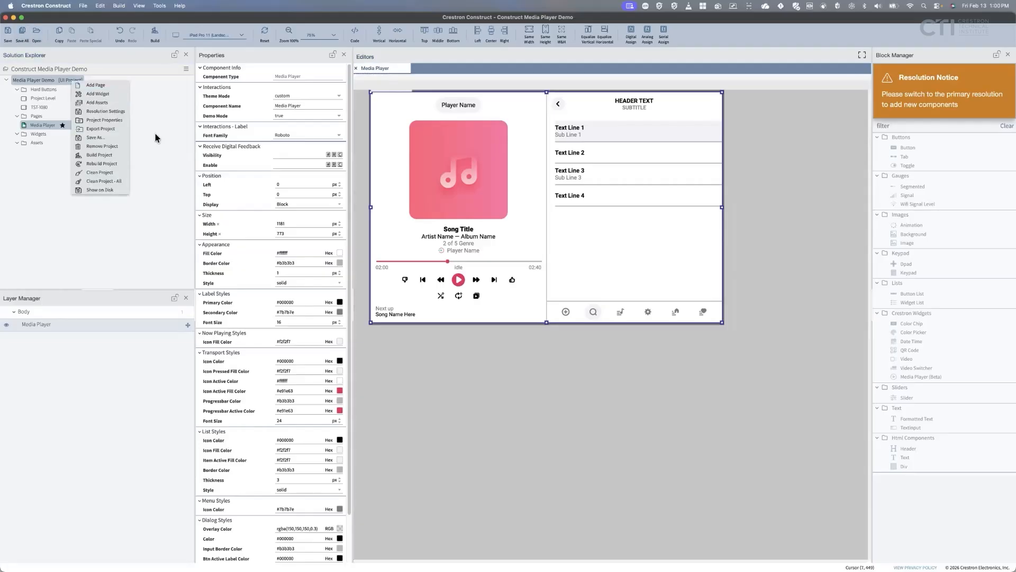
click(97, 113)
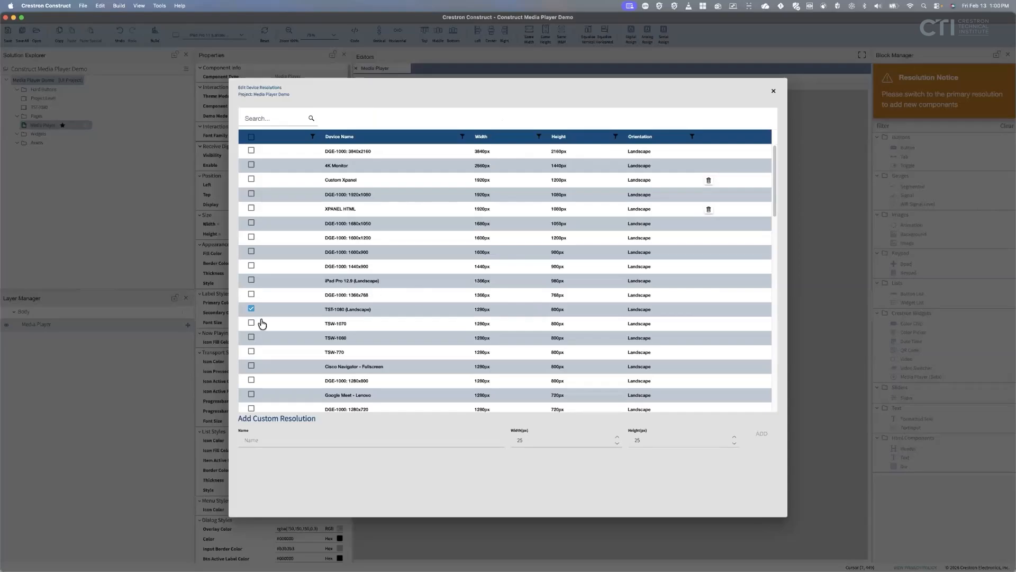
scroll(262, 324, down, 5)
click(273, 119)
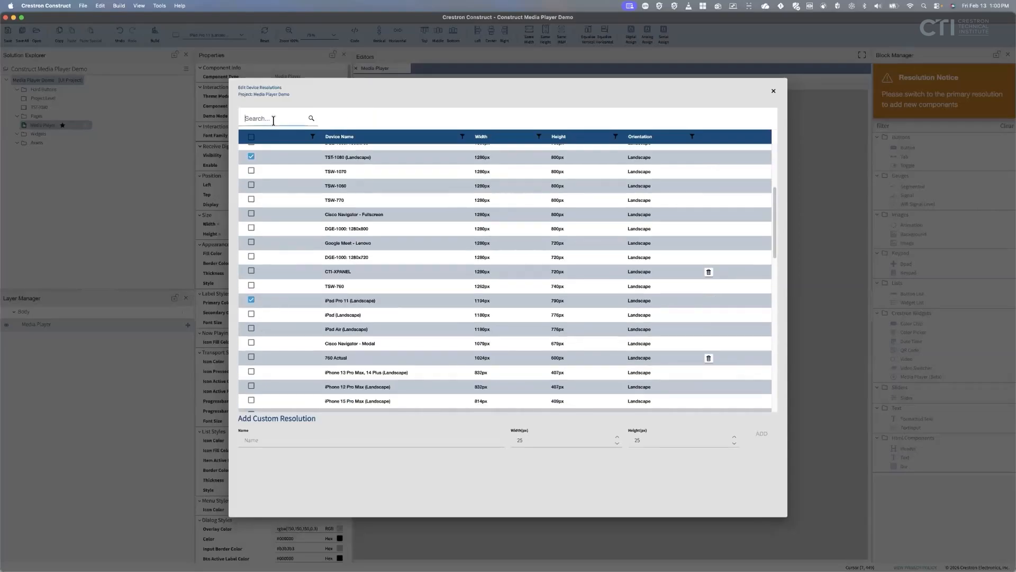
text(1080)
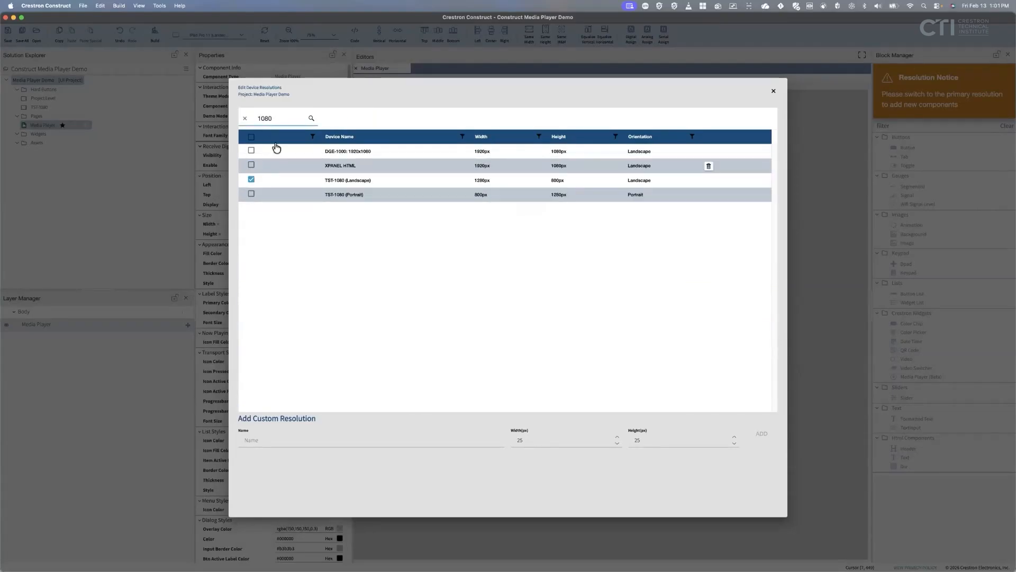
click(251, 194)
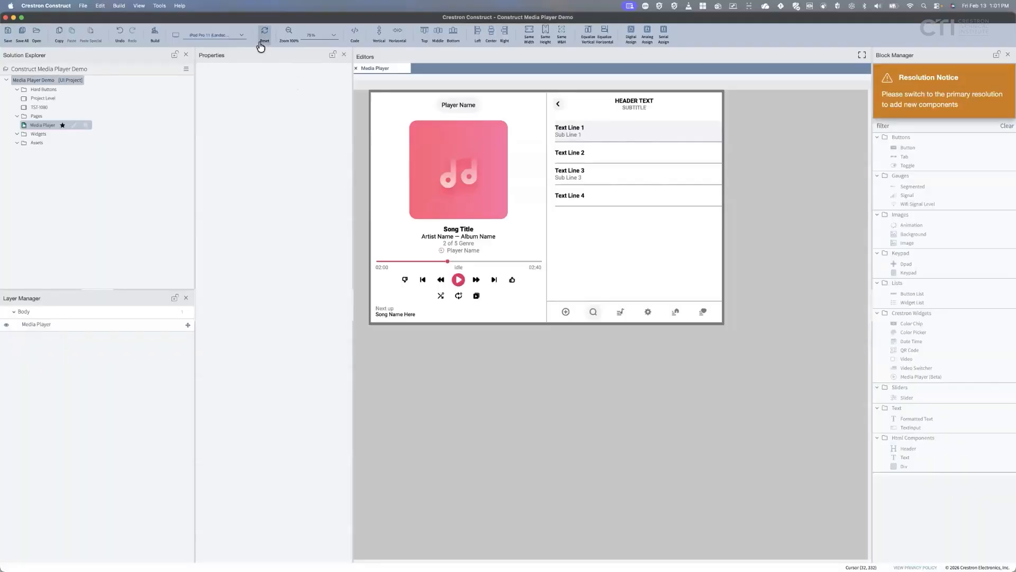
Preview the page at TST-1080 (Portrait) at 75% zoom with the Media Player selected.
click(242, 35)
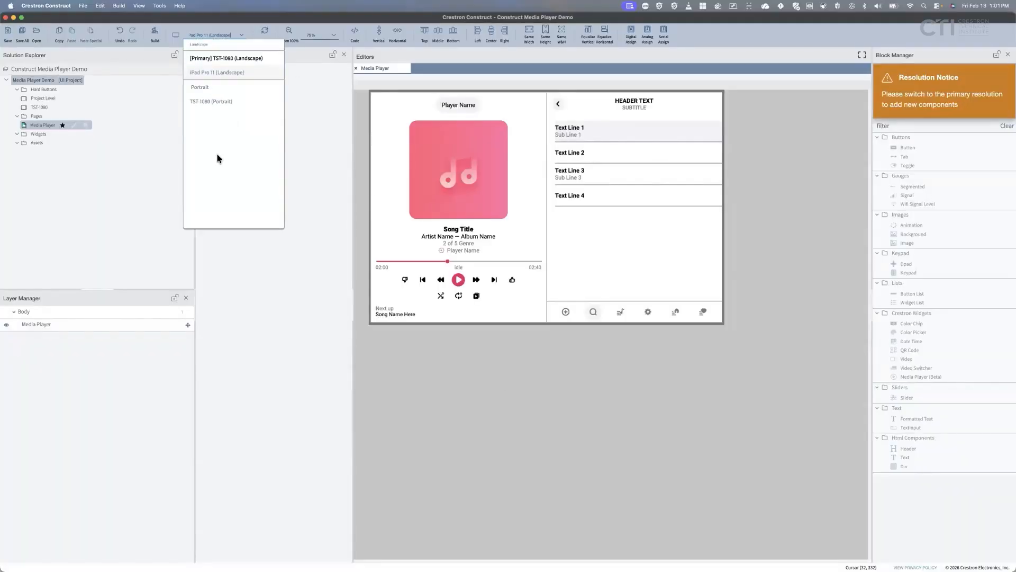
click(216, 104)
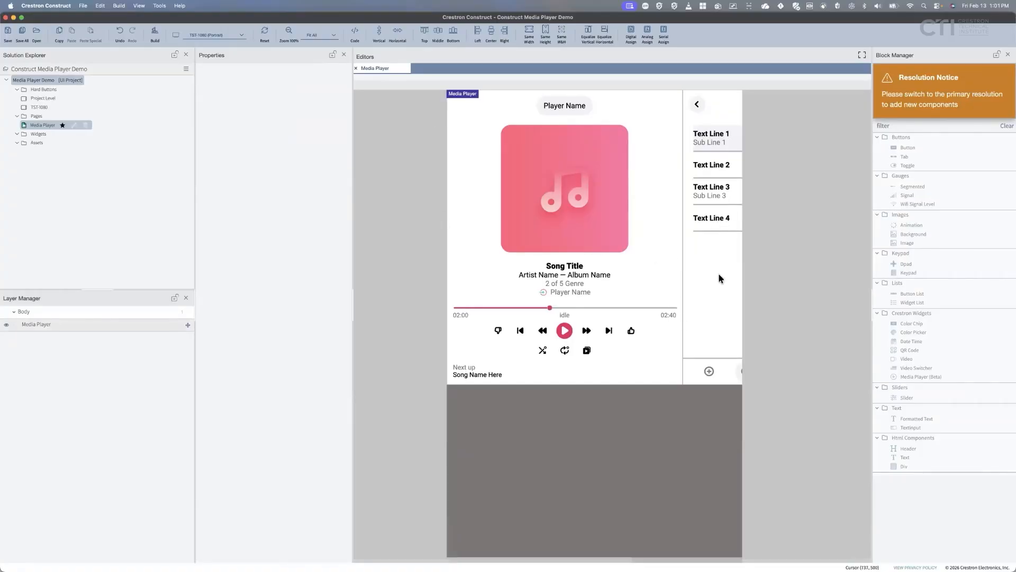
click(730, 290)
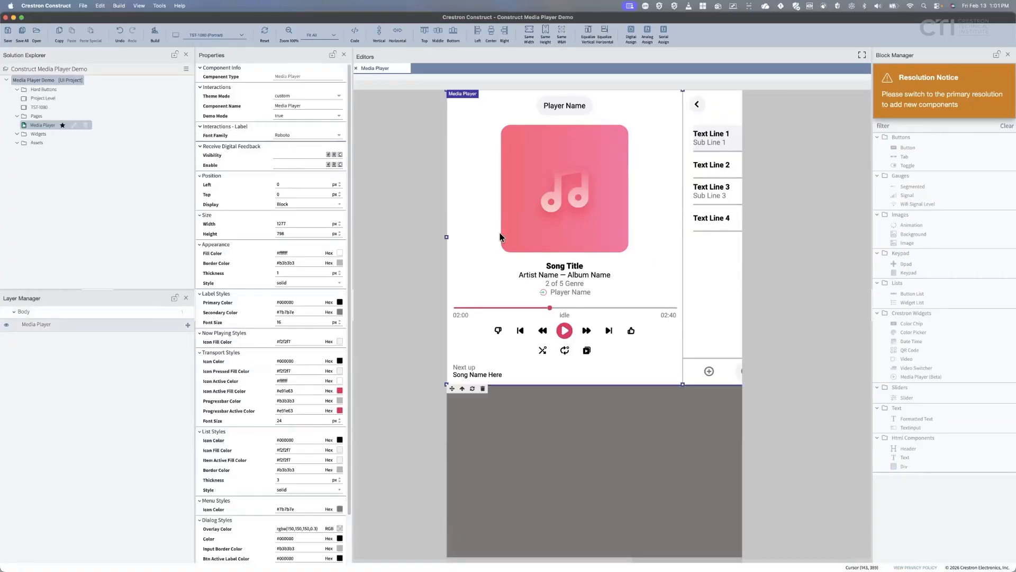
click(333, 35)
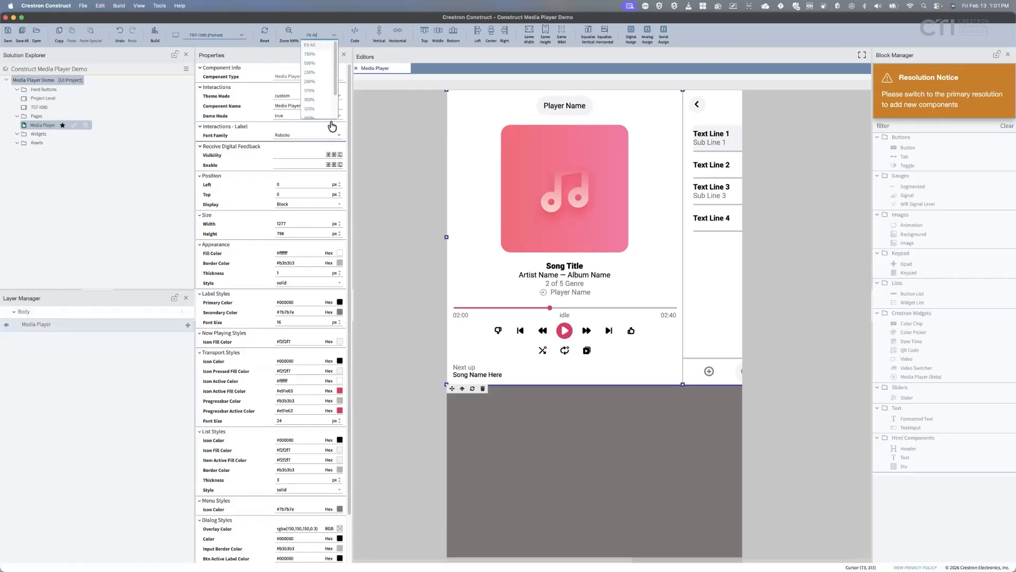
scroll(317, 105, down, 2)
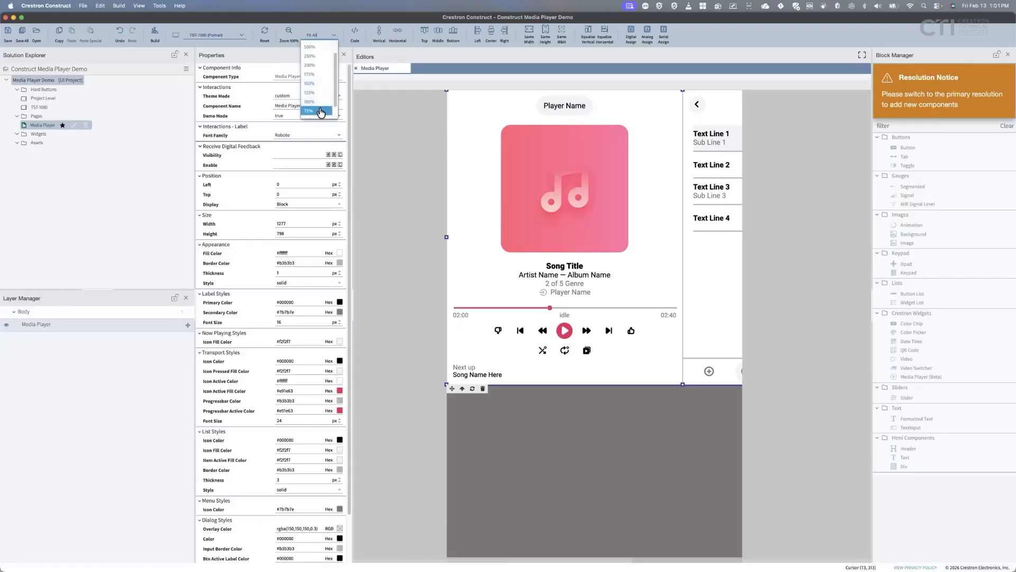
click(321, 112)
Resize the Media Player to about 791 × 1263 px and centre it horizontally and vertically.
drag(809, 208, 668, 208)
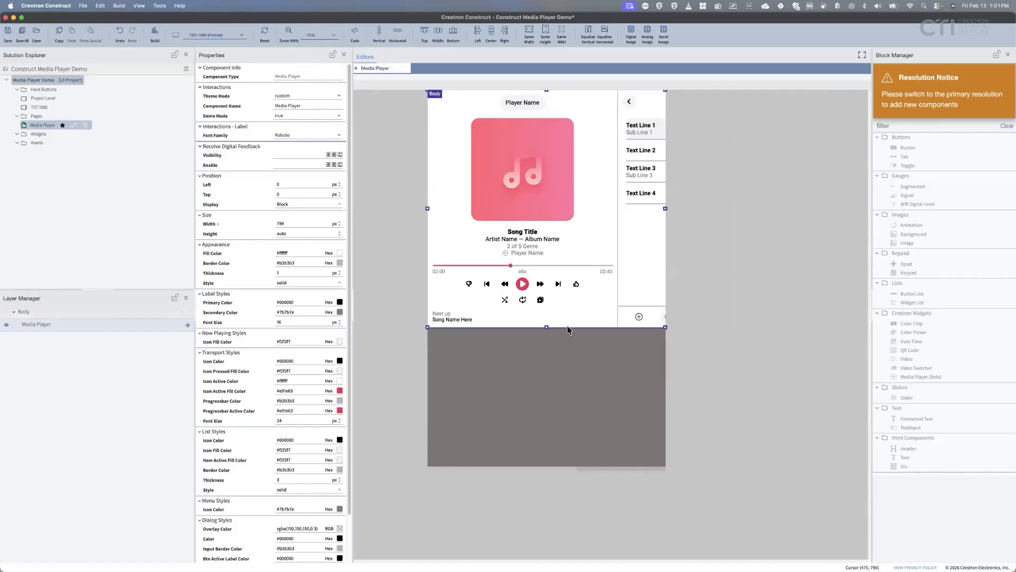
drag(547, 327, 547, 436)
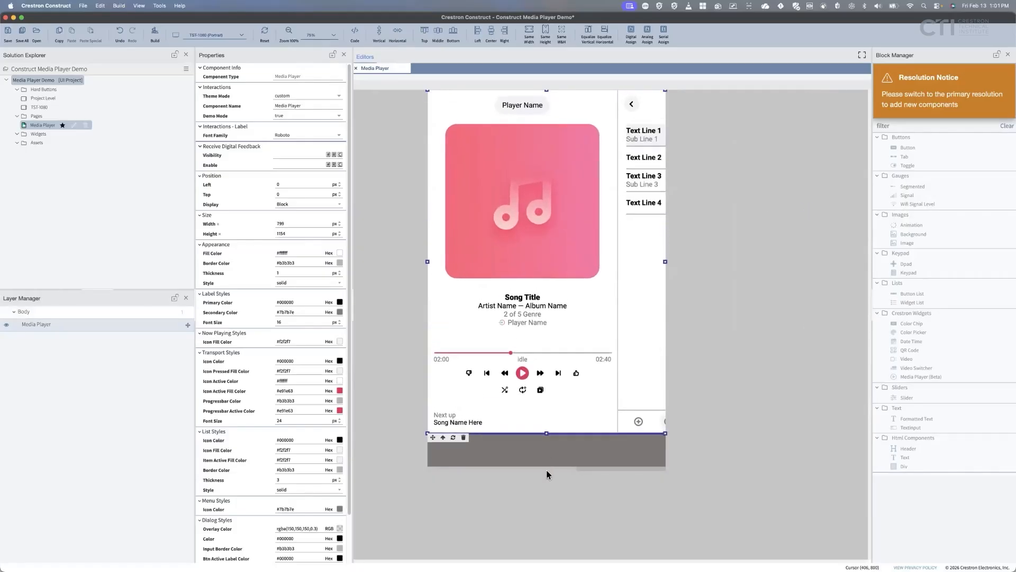
drag(547, 451, 545, 464)
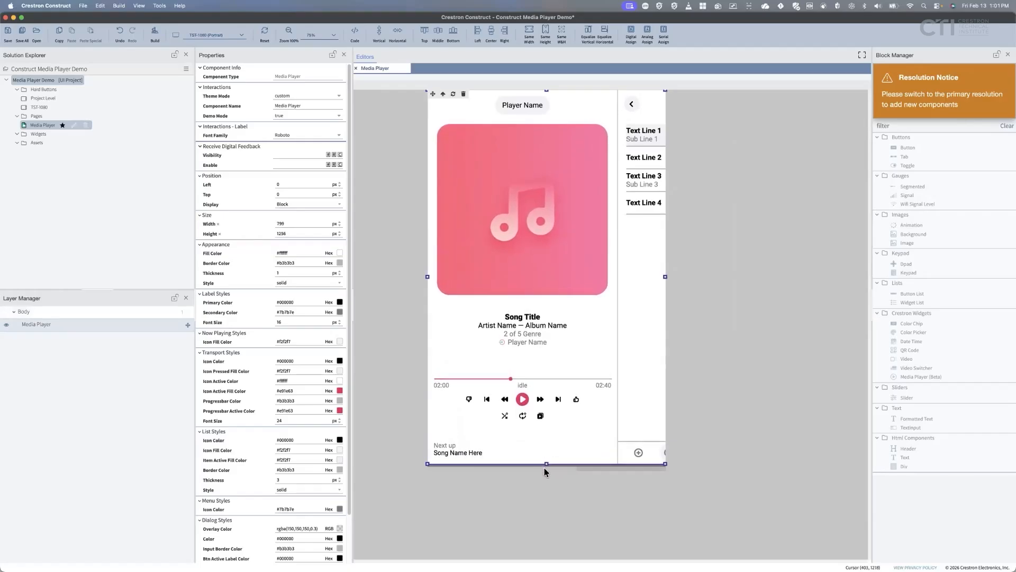
drag(662, 462, 660, 462)
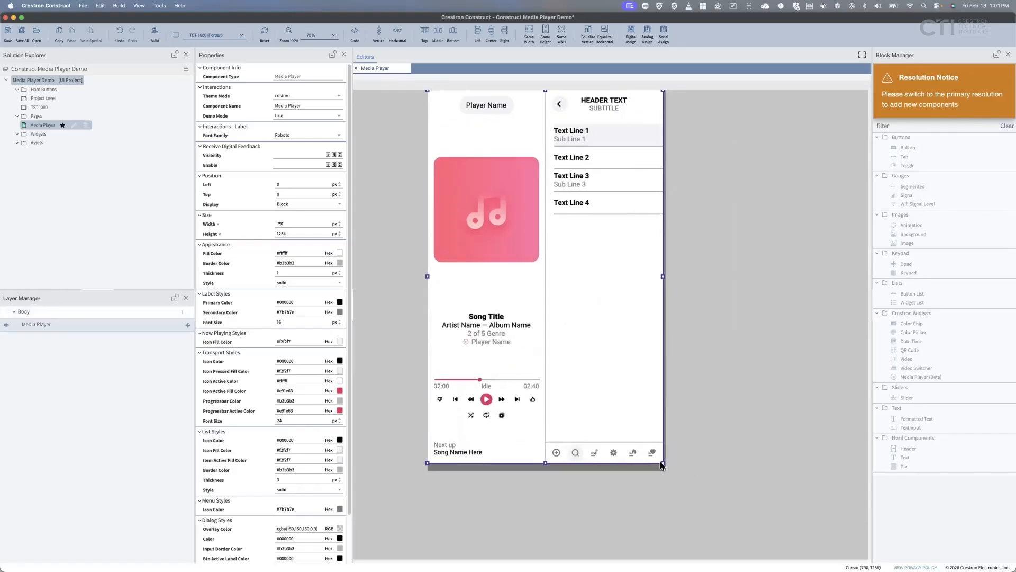
drag(545, 464, 544, 467)
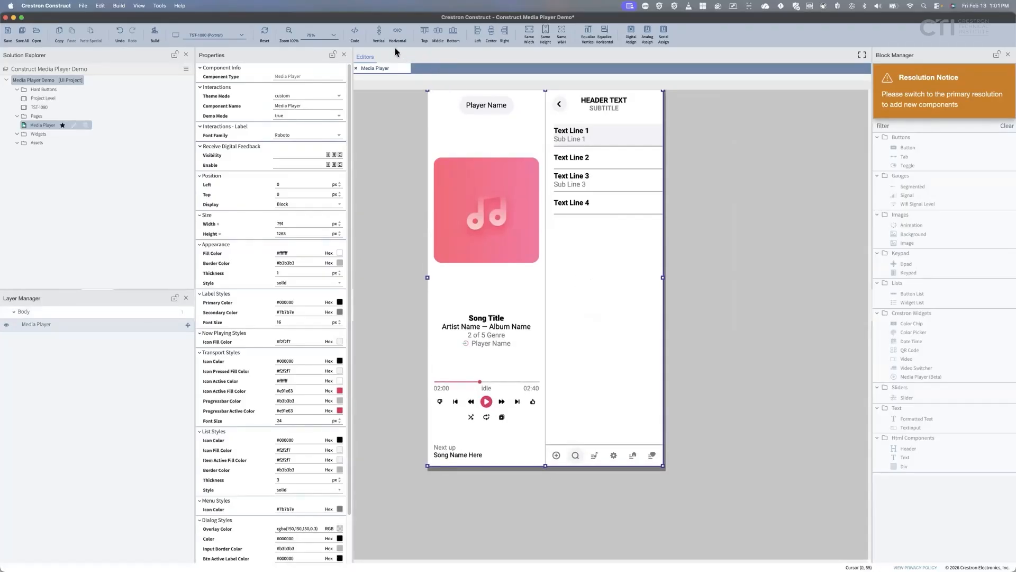
click(398, 32)
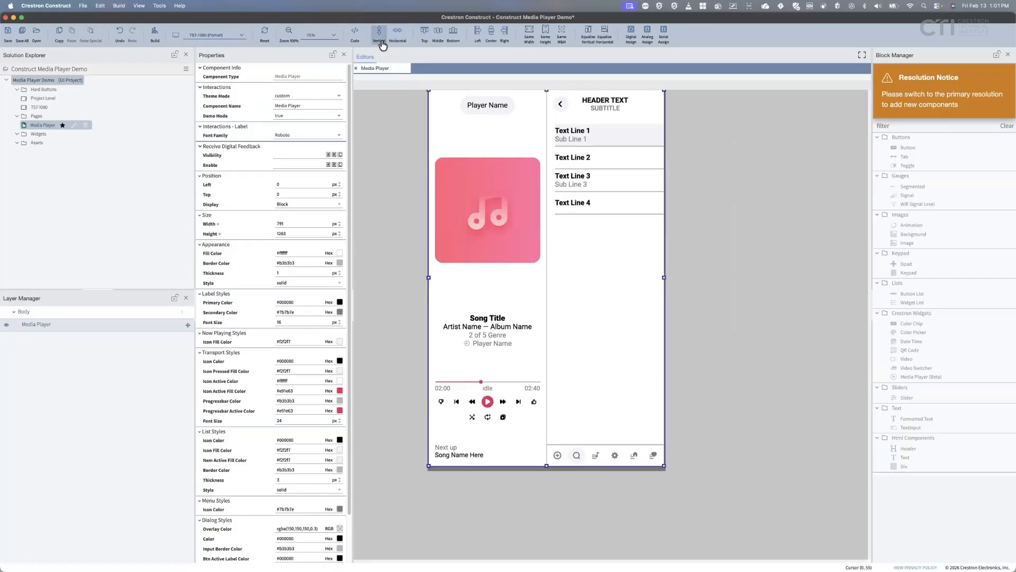
click(378, 32)
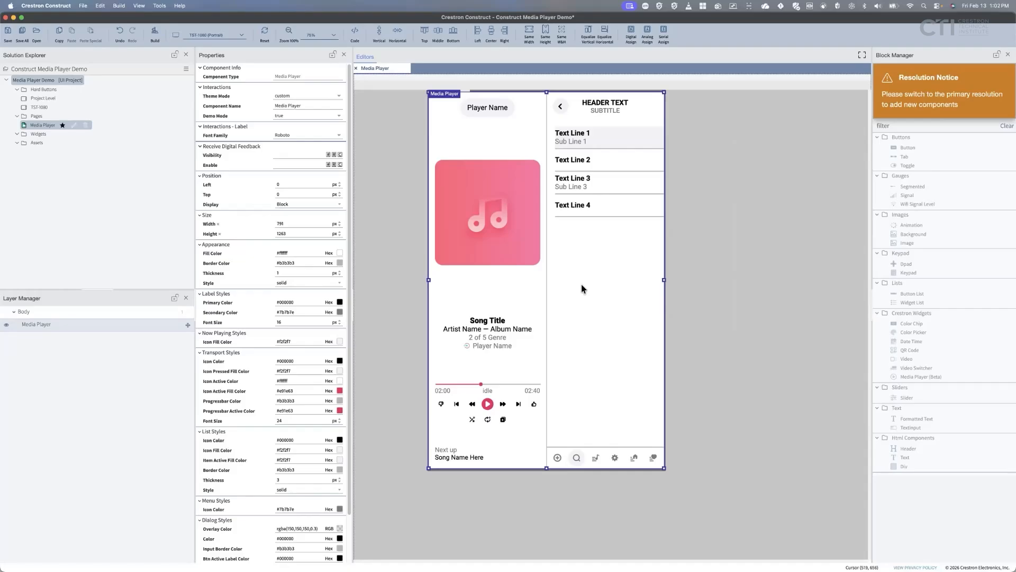
Save all, then search 'iphone' and add iPhone 16 Plus (portrait) to the device resolutions.
click(24, 34)
right_click(77, 80)
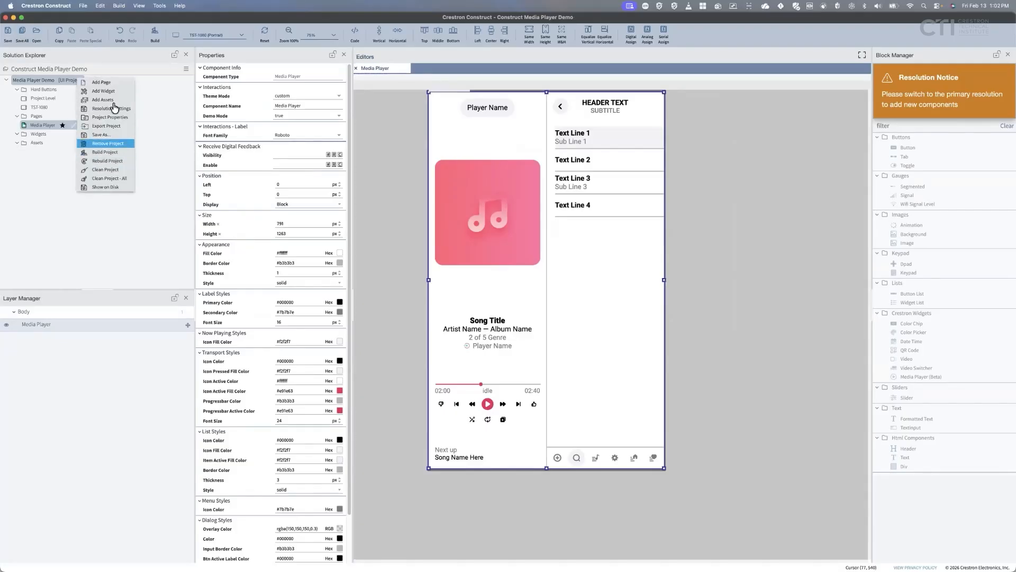
click(114, 110)
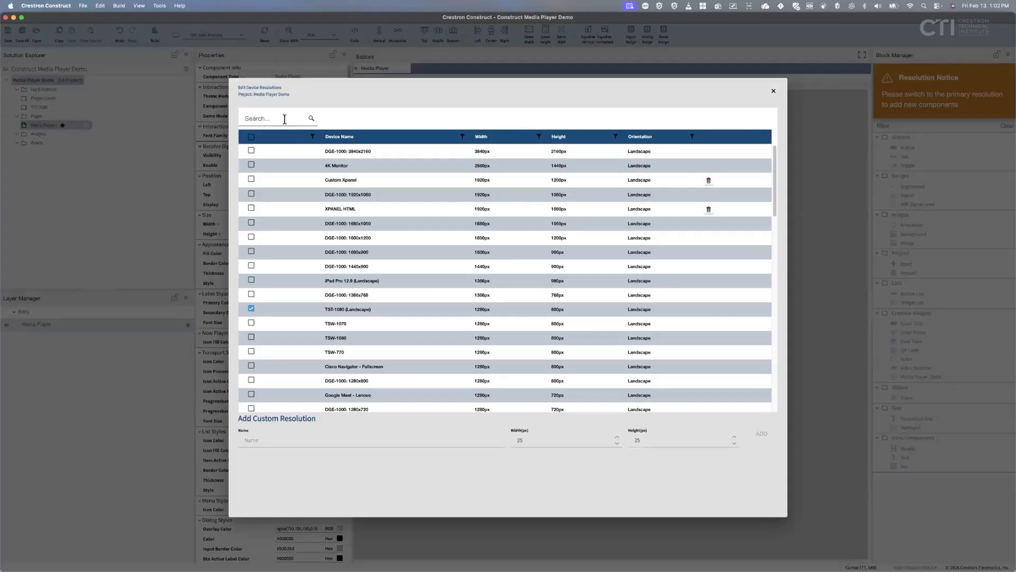
click(286, 120)
text(iphone)
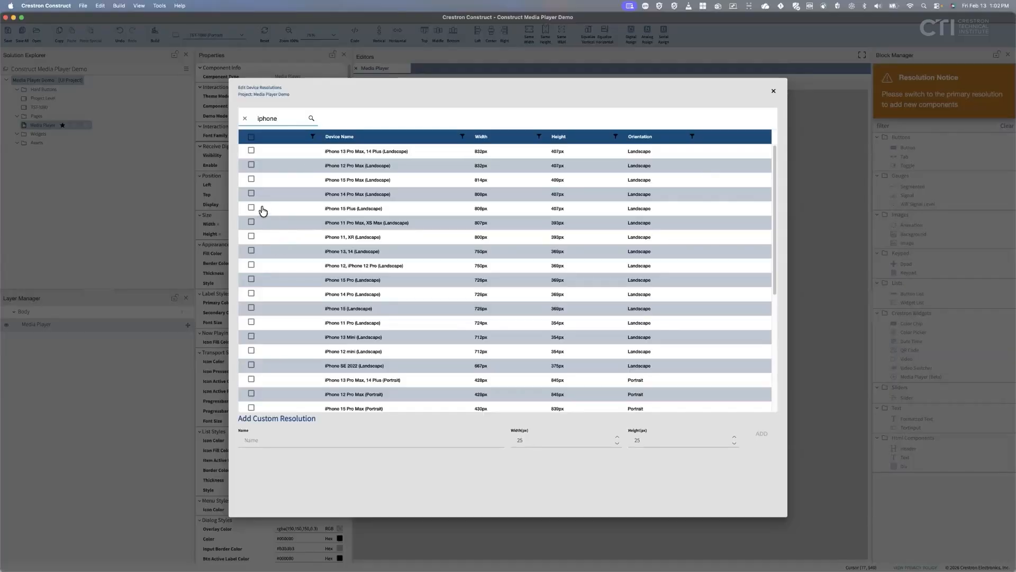
scroll(275, 313, down, 3)
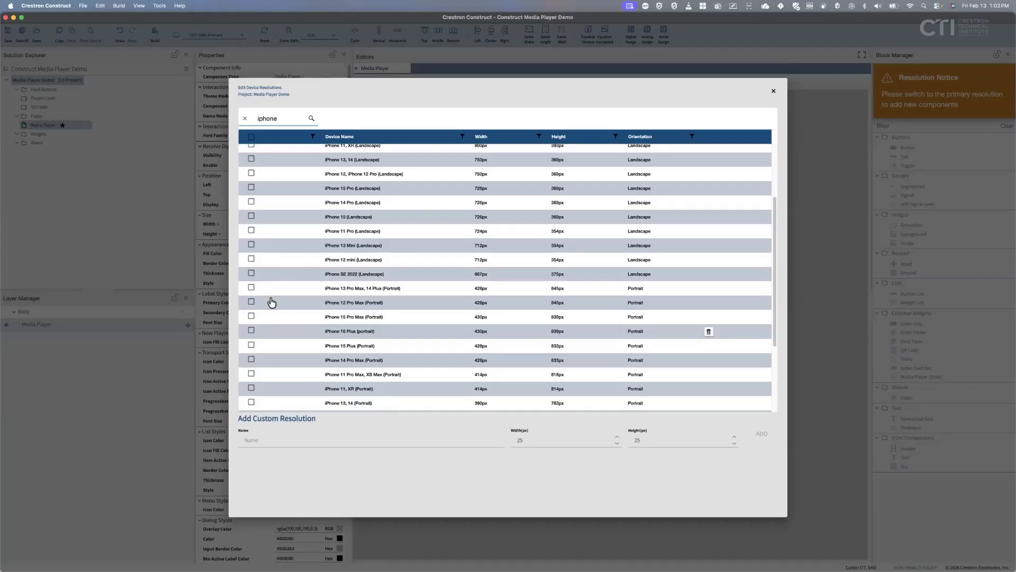
click(252, 332)
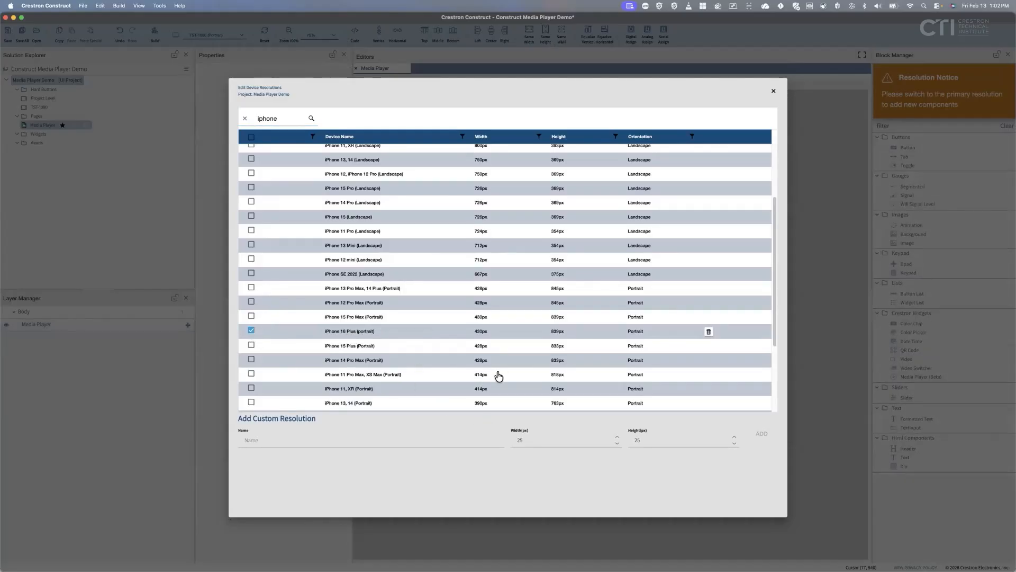
click(774, 94)
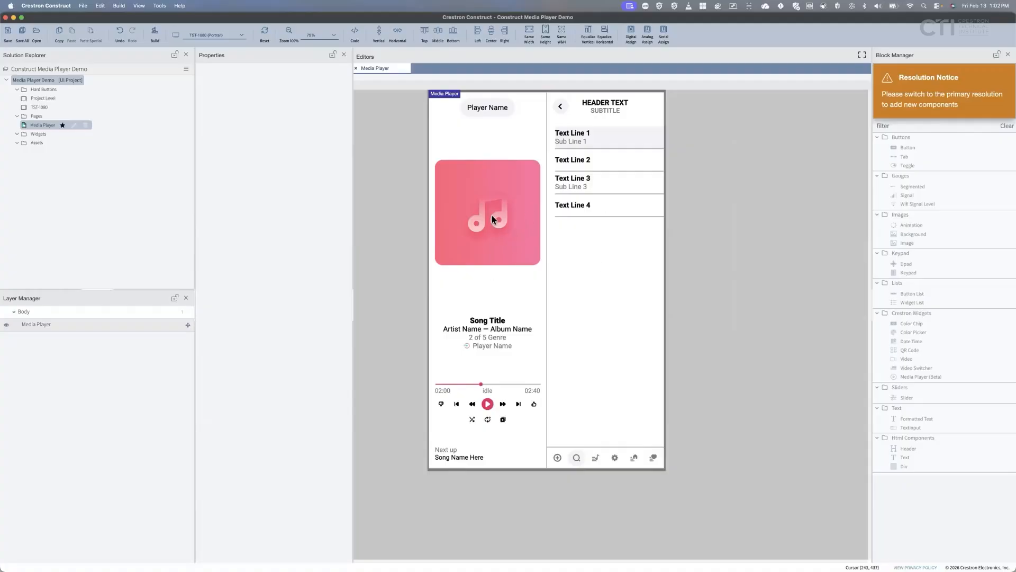
Preview the page at iPhone 16 Plus (portrait) with the canvas zoomed to 75%.
click(239, 36)
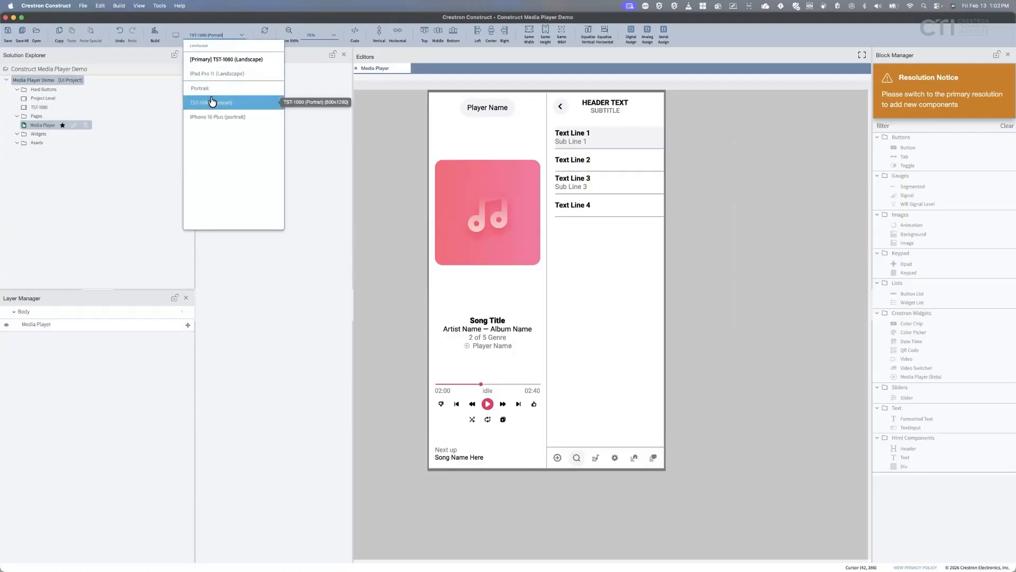
click(215, 118)
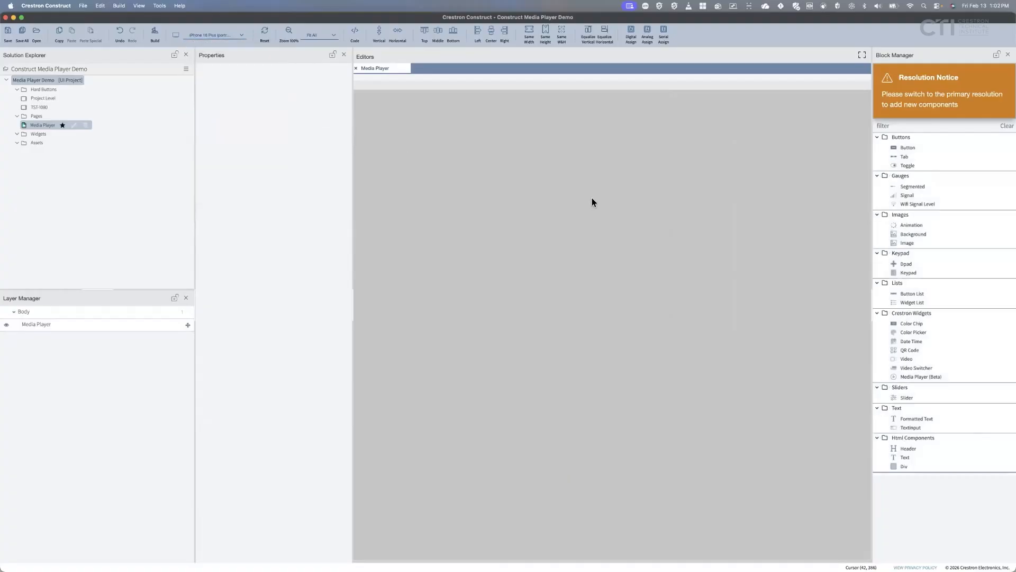
scroll(649, 310, down, 5)
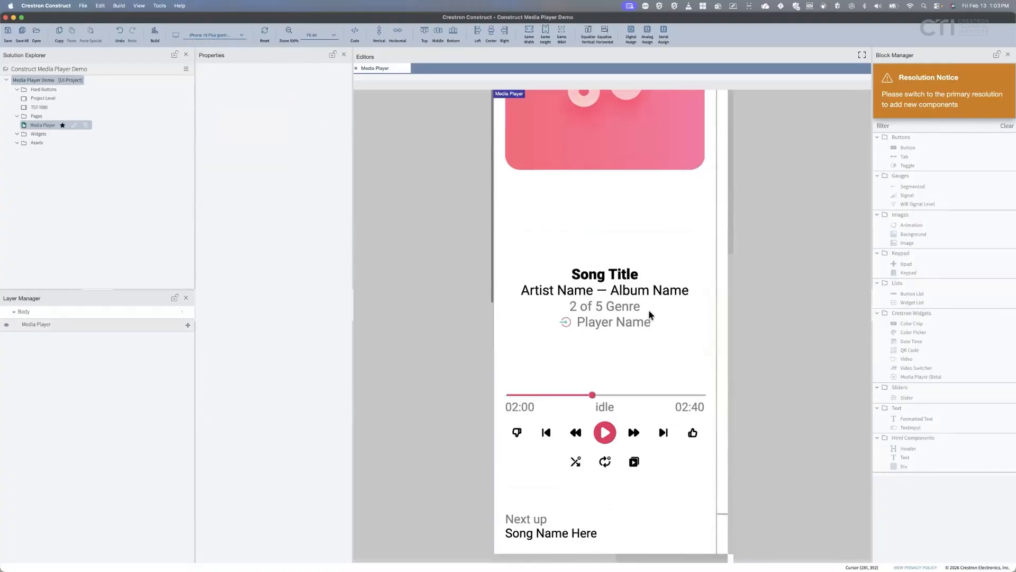
scroll(649, 309, up, 5)
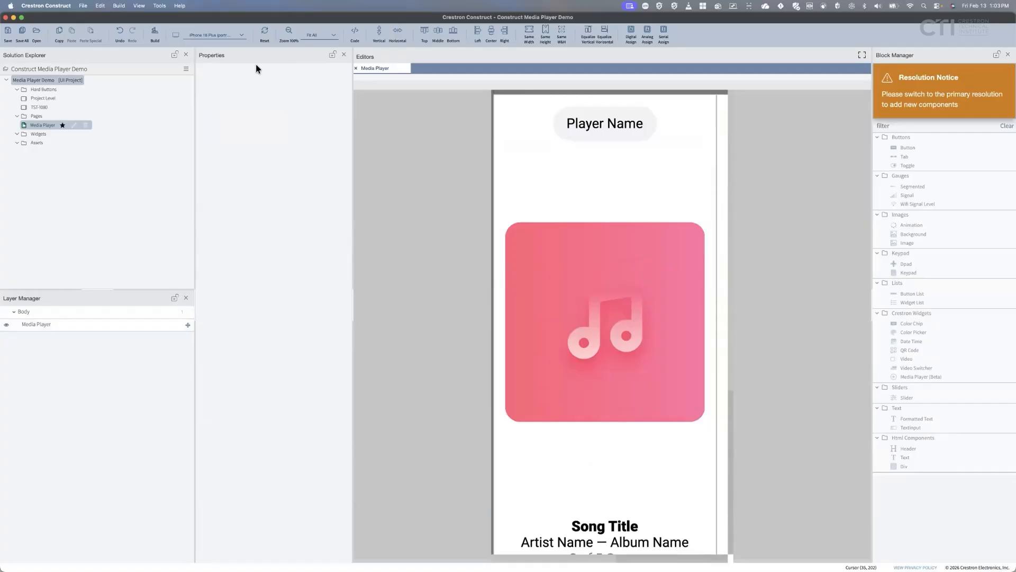
click(333, 36)
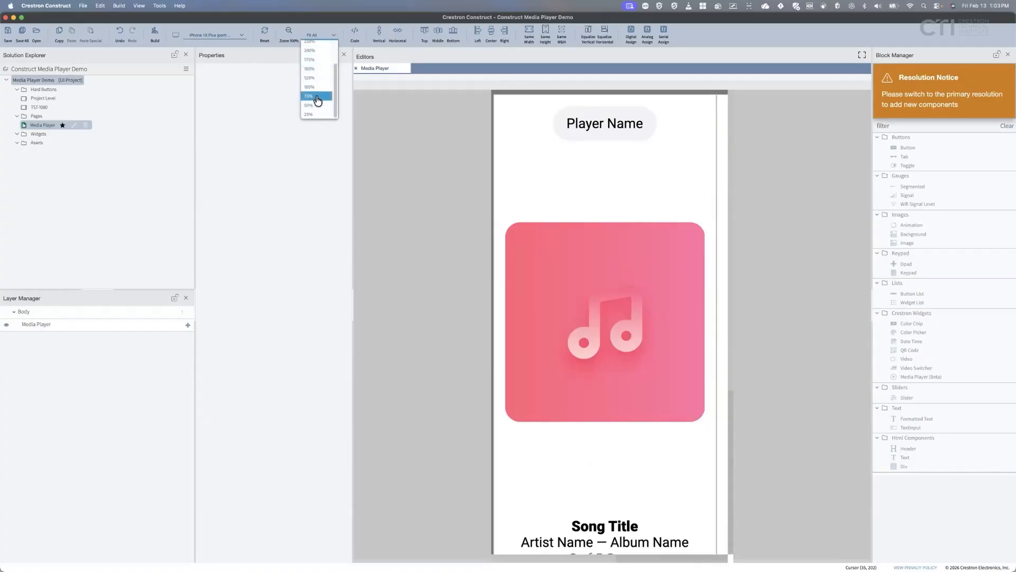
click(313, 98)
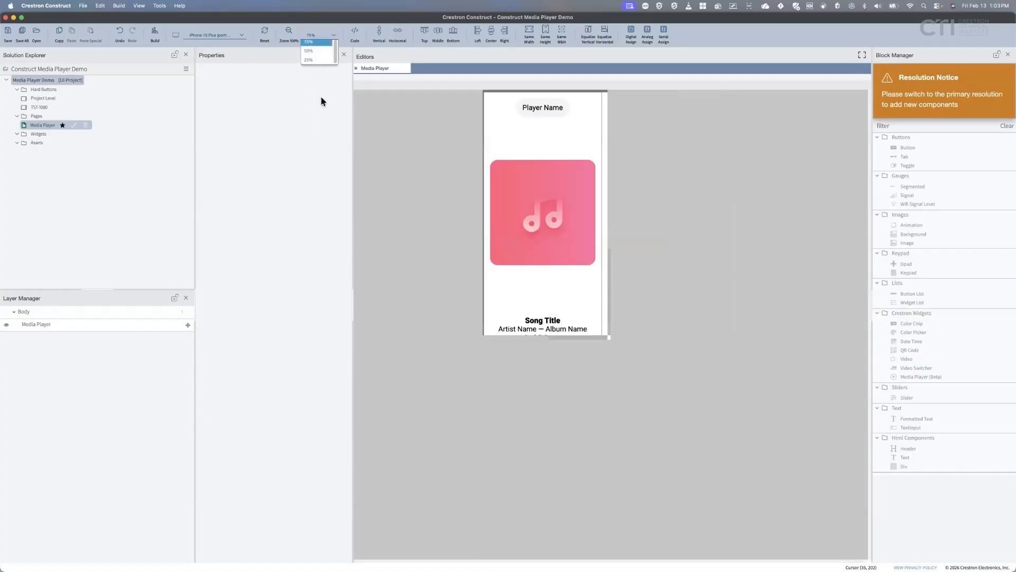
Resize the Media Player to 420 × 825 px and view its track list screen.
click(578, 309)
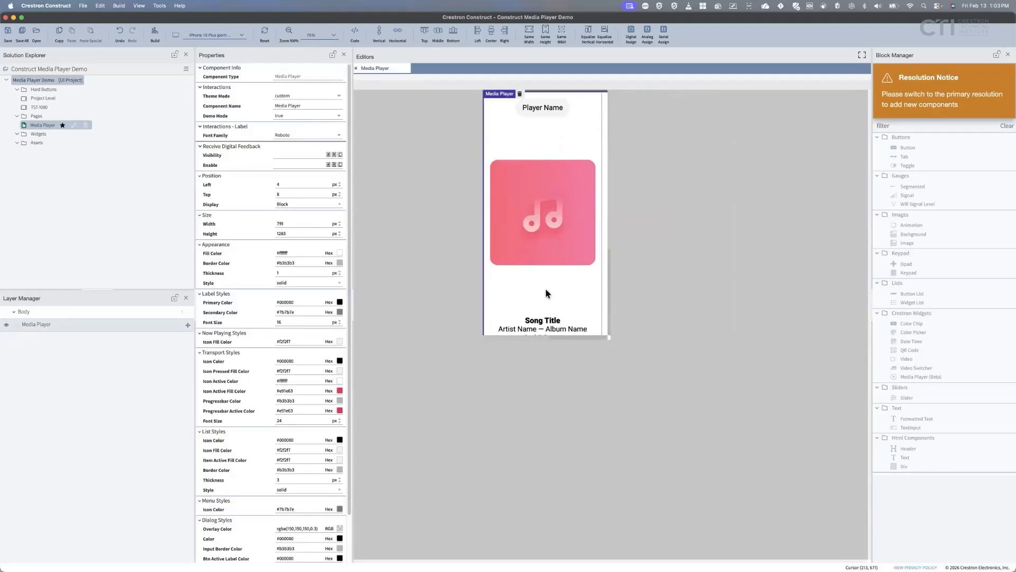
click(718, 468)
drag(604, 321, 608, 336)
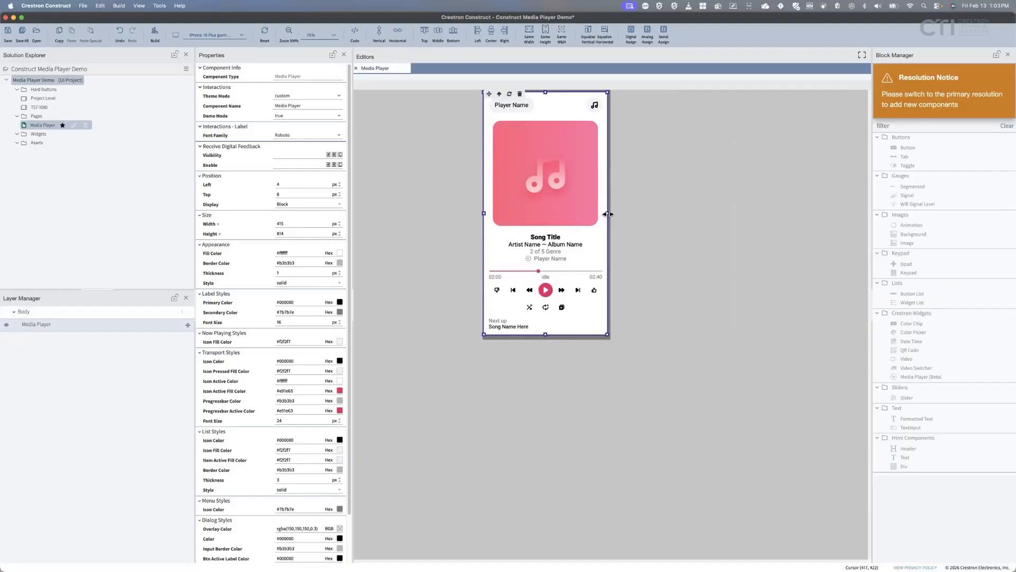
drag(540, 251, 515, 178)
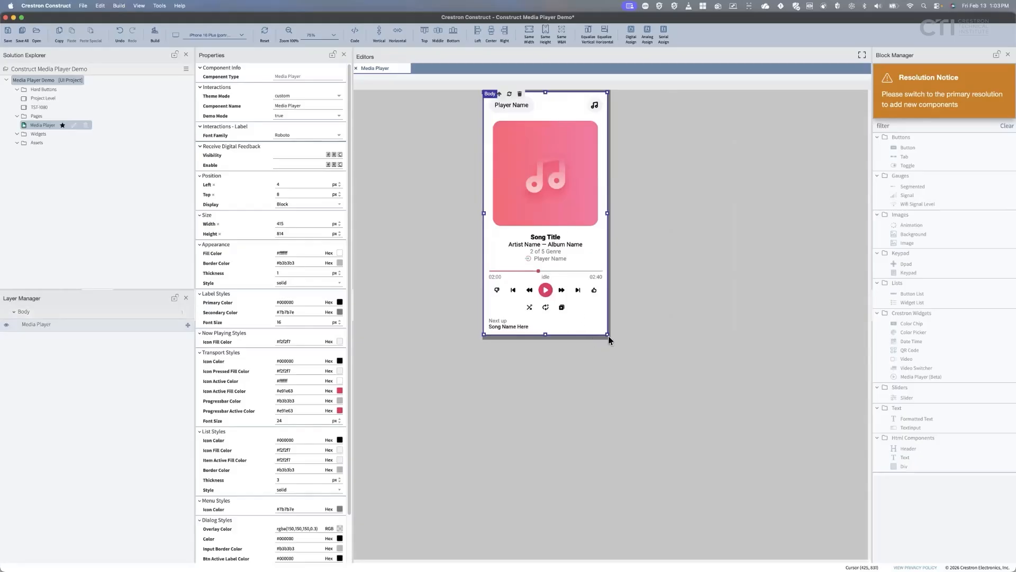
drag(606, 334, 609, 338)
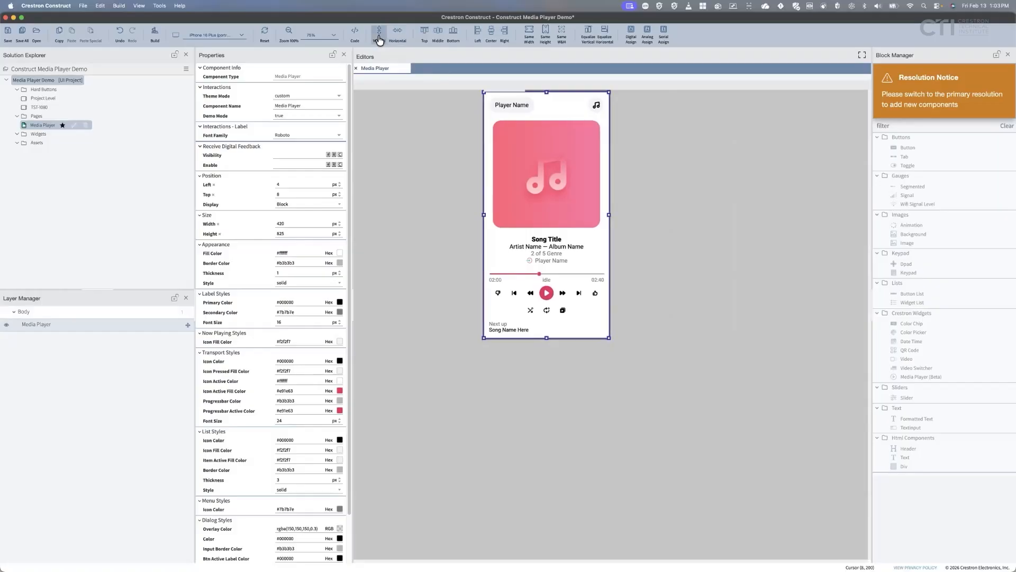
click(657, 266)
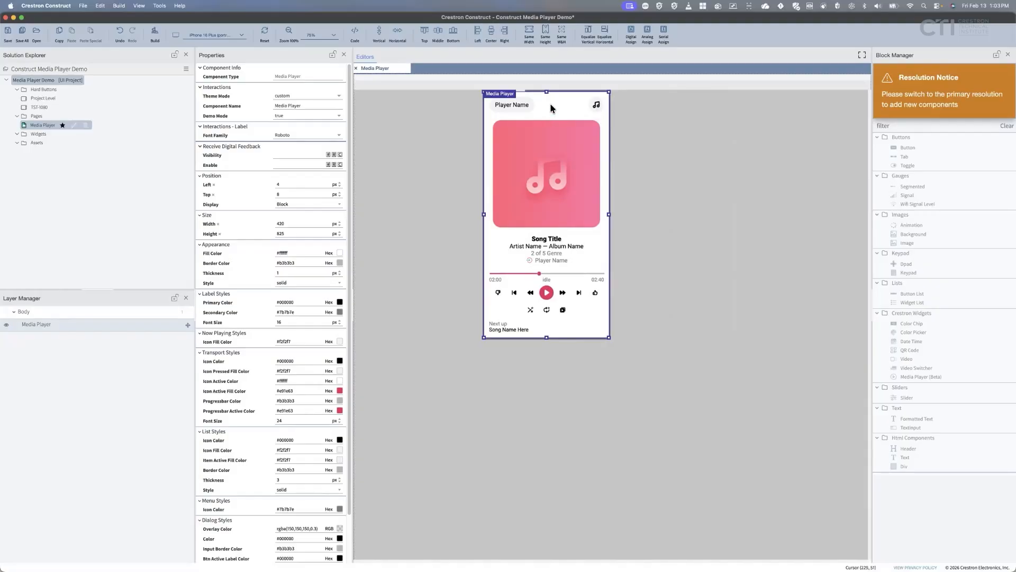
click(596, 104)
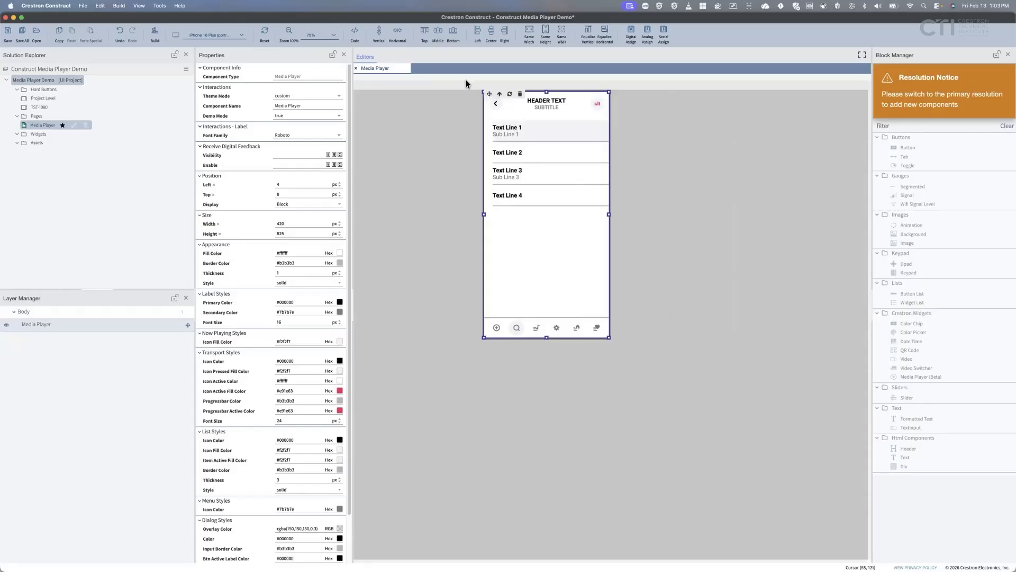
click(596, 104)
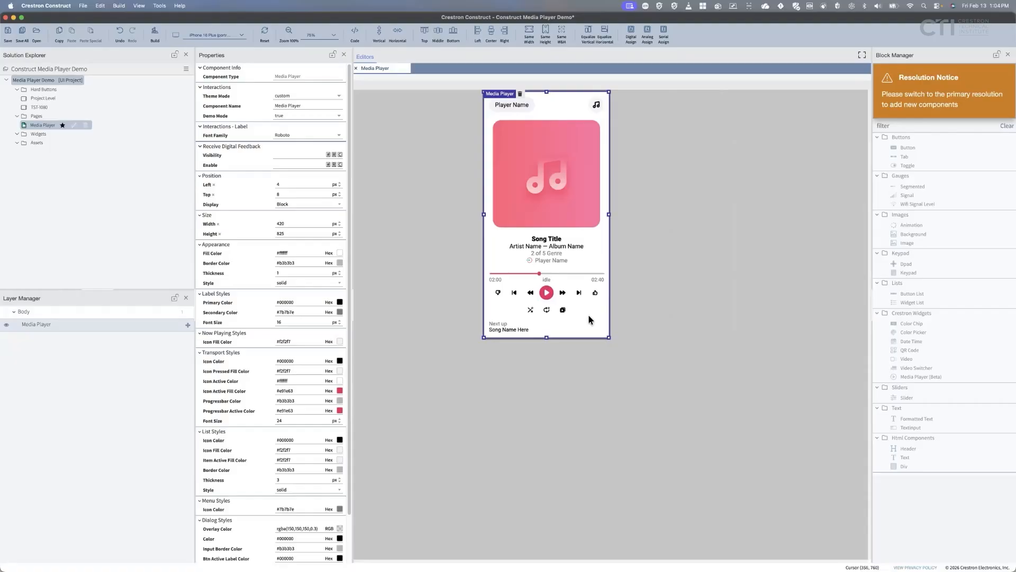
click(241, 35)
click(226, 102)
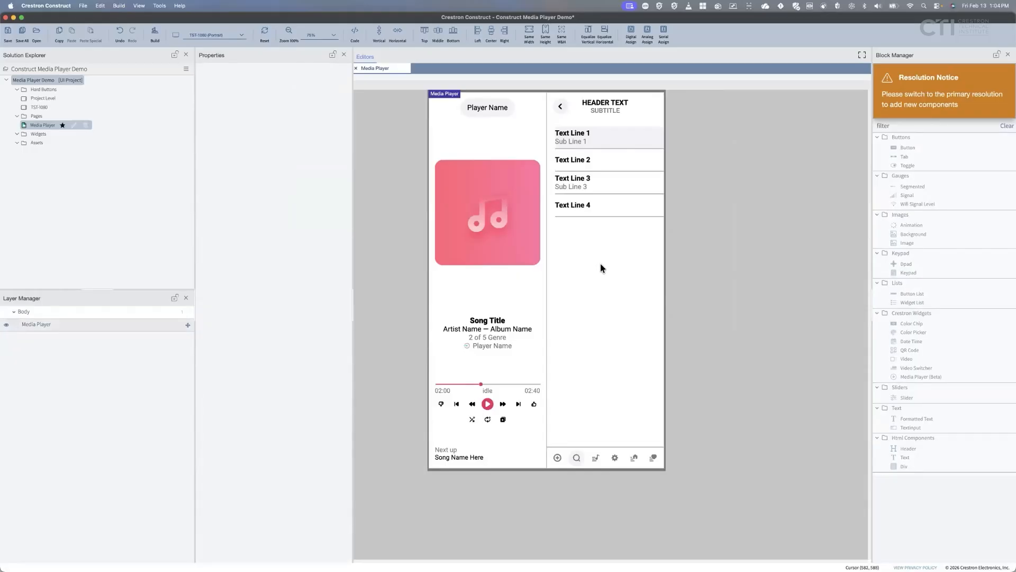
click(242, 36)
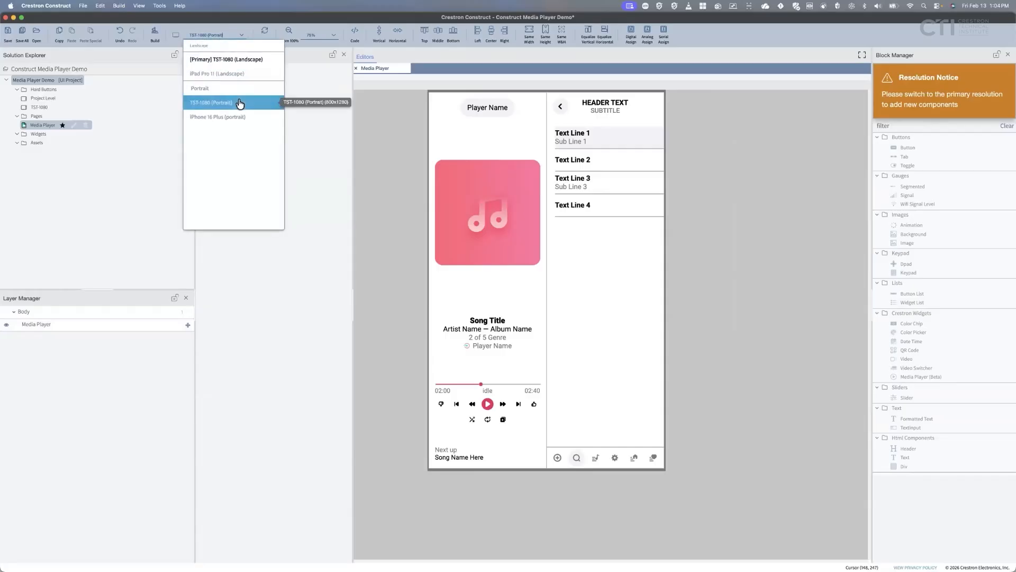
click(238, 117)
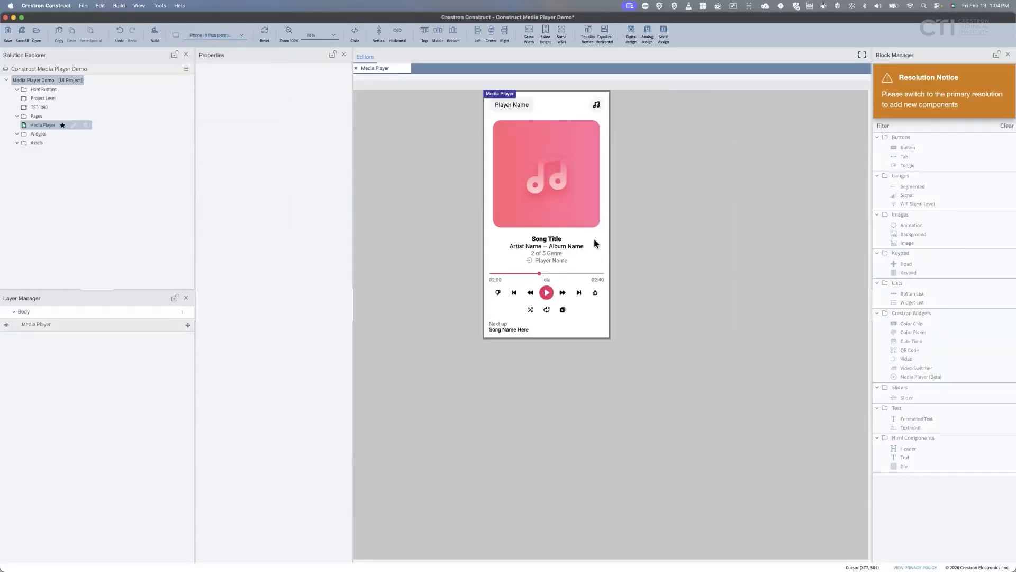
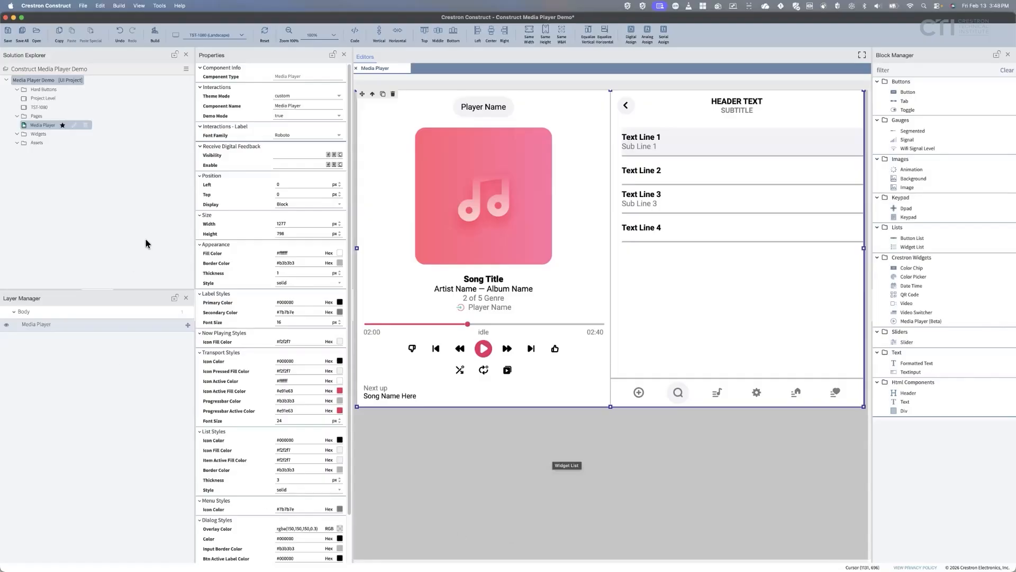
Use Show on Disk on the Media Player Demo project to reveal its folder.
right_click(73, 81)
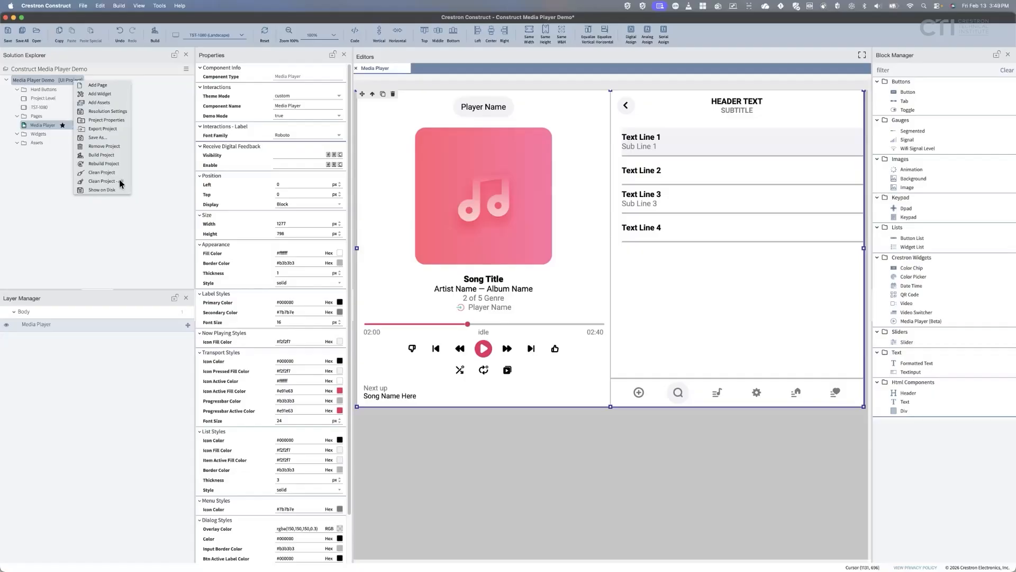
click(103, 190)
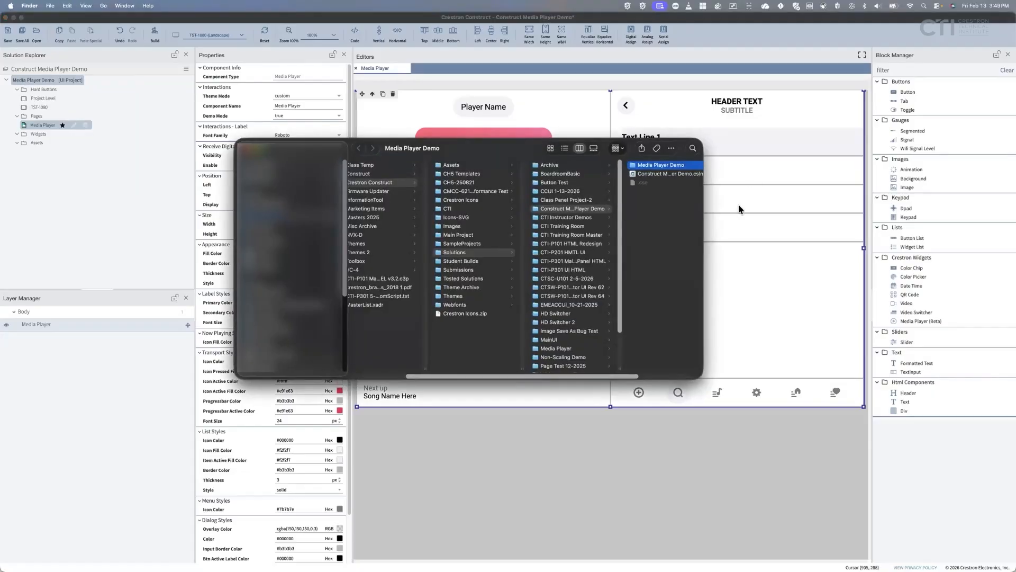
Browse Media Player Demo > output > contract > programming > SIMPL to Media Player Demo.chd, then return to Construct.
click(656, 166)
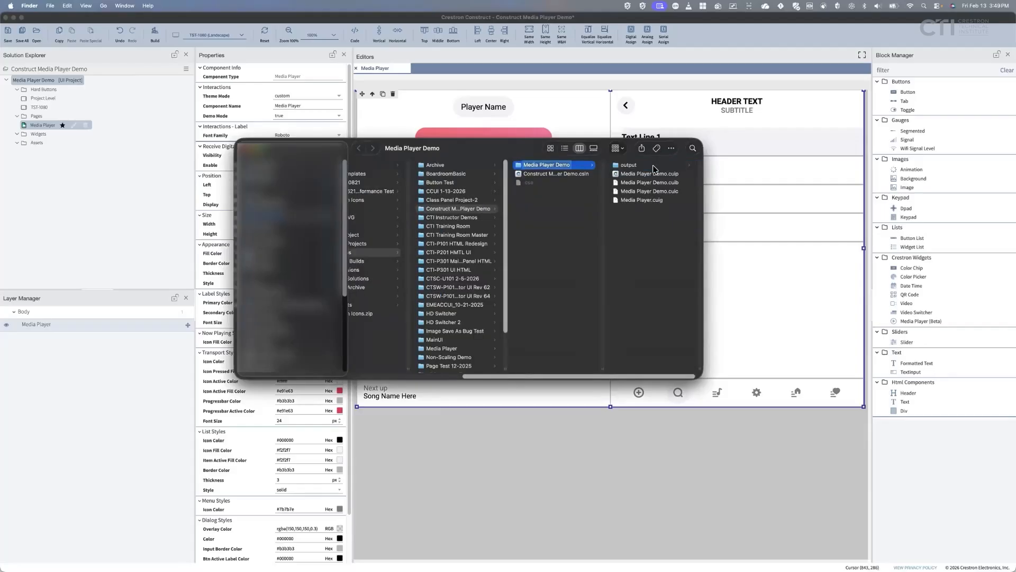
click(655, 165)
click(655, 165)
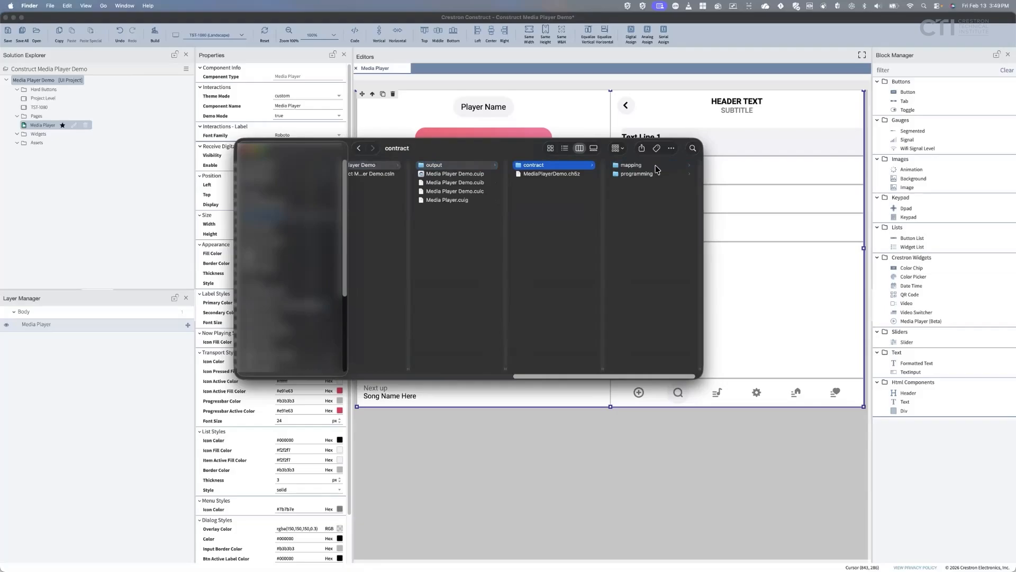
click(651, 174)
click(652, 166)
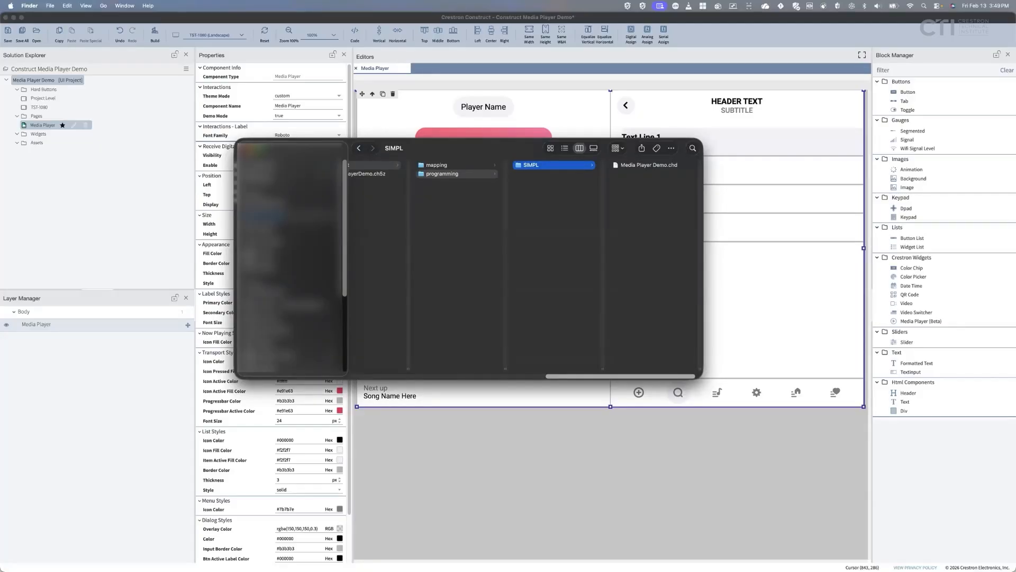
click(108, 180)
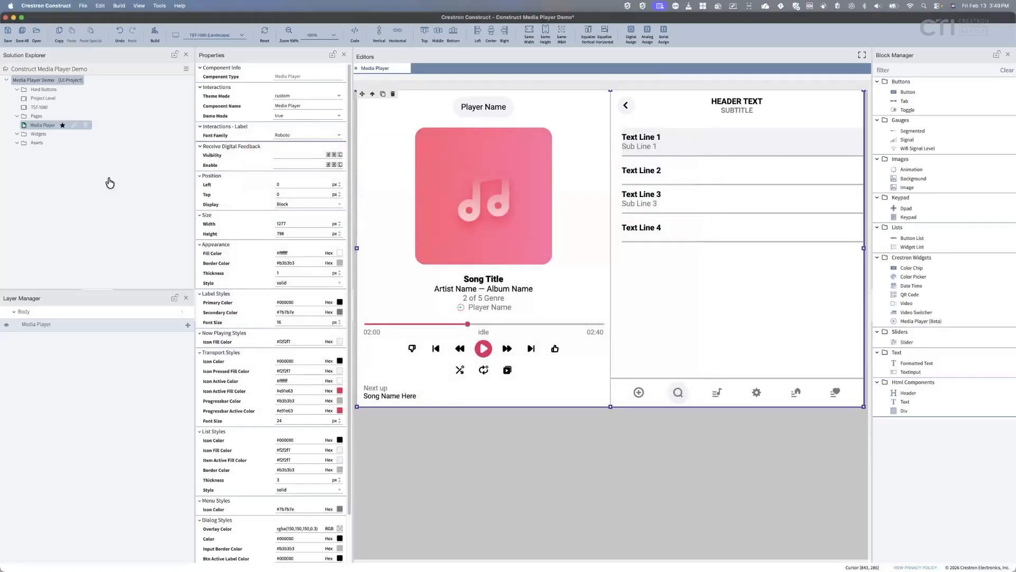
Build the Media Player Demo project from the Construct toolbar.
click(154, 39)
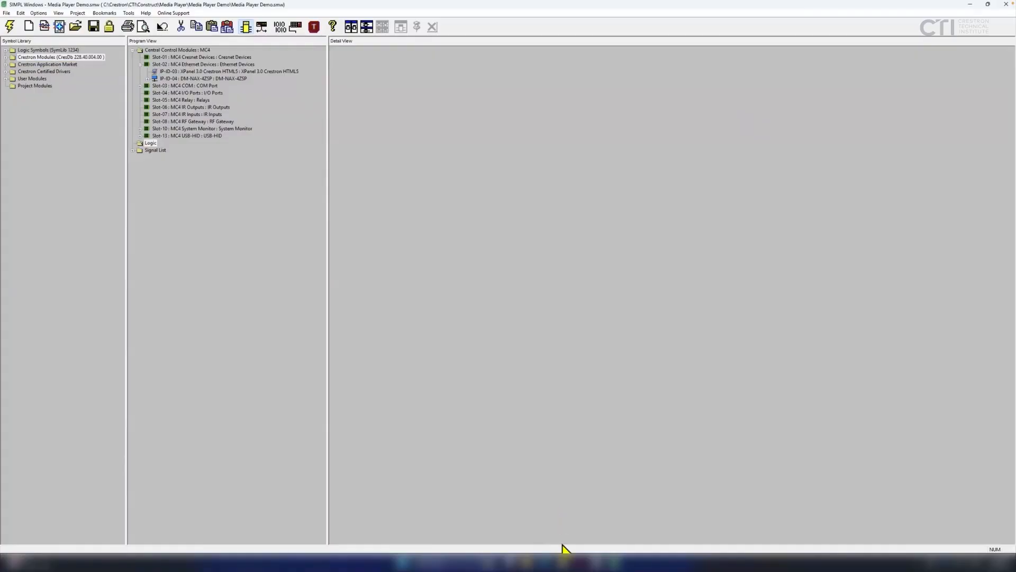
Bring up the DM-NAX-4ZSP product page in Chrome and jump to its specifications.
click(563, 560)
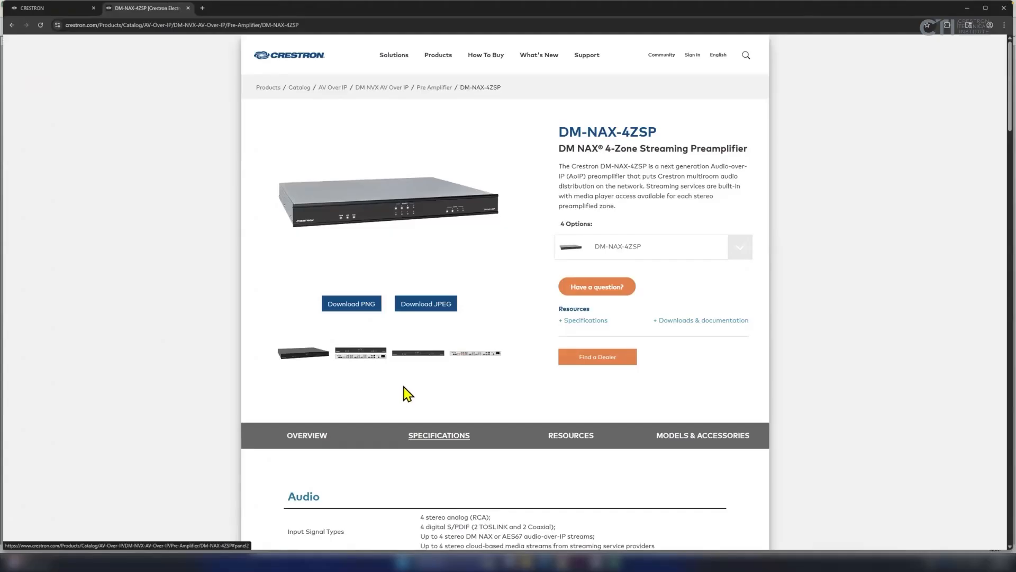
click(430, 422)
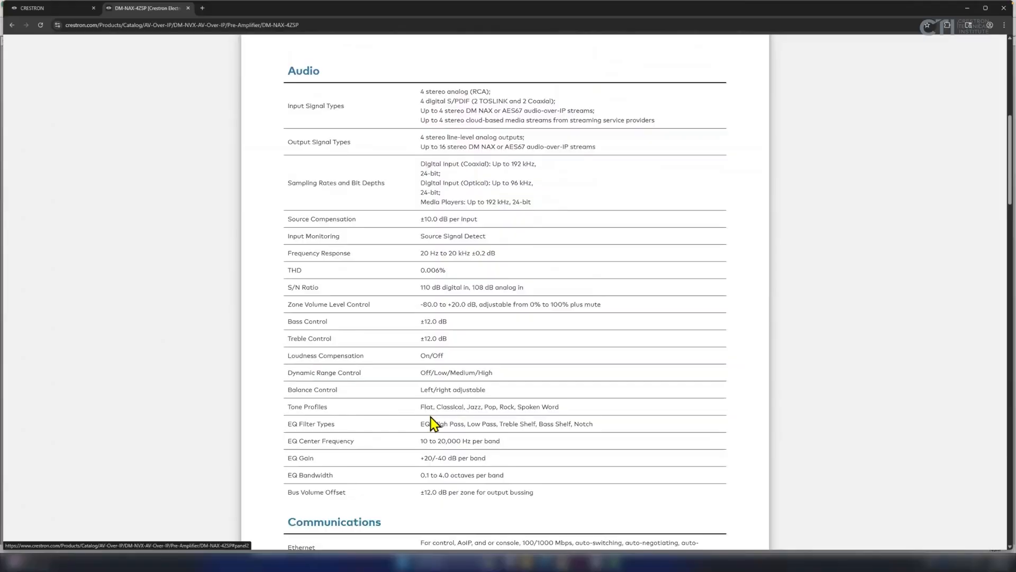
Look over the DM-NAX-4ZSP Audio specs, then switch to the 192.168.0.146 login tab.
scroll(433, 418, up, 2)
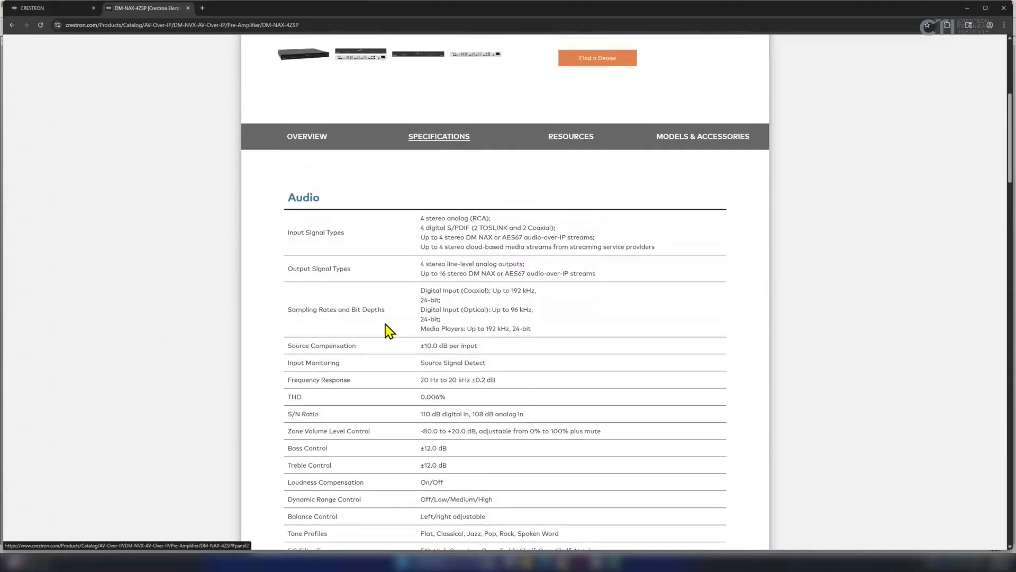
scroll(402, 327, up, 4)
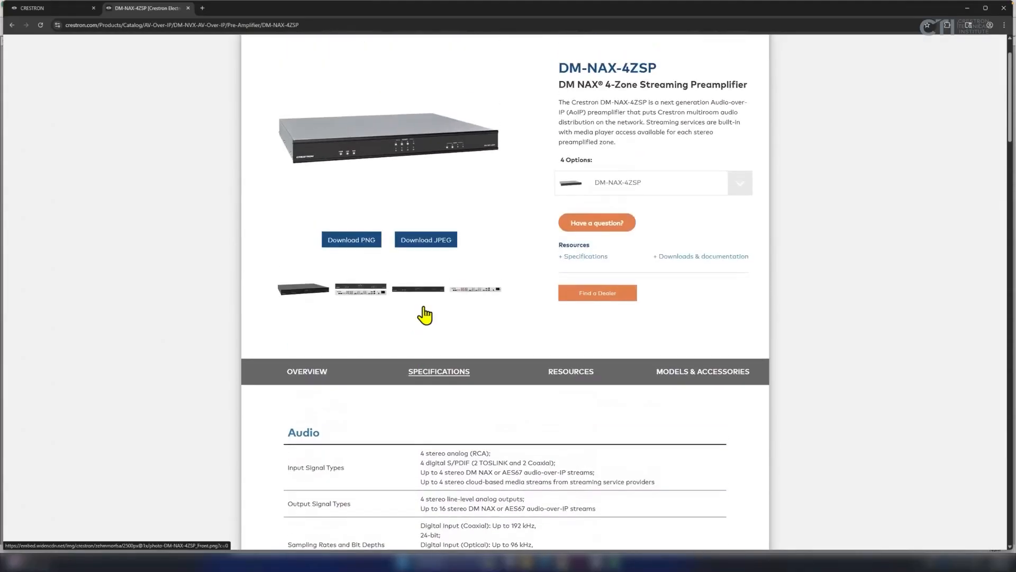
scroll(728, 302, up, 1)
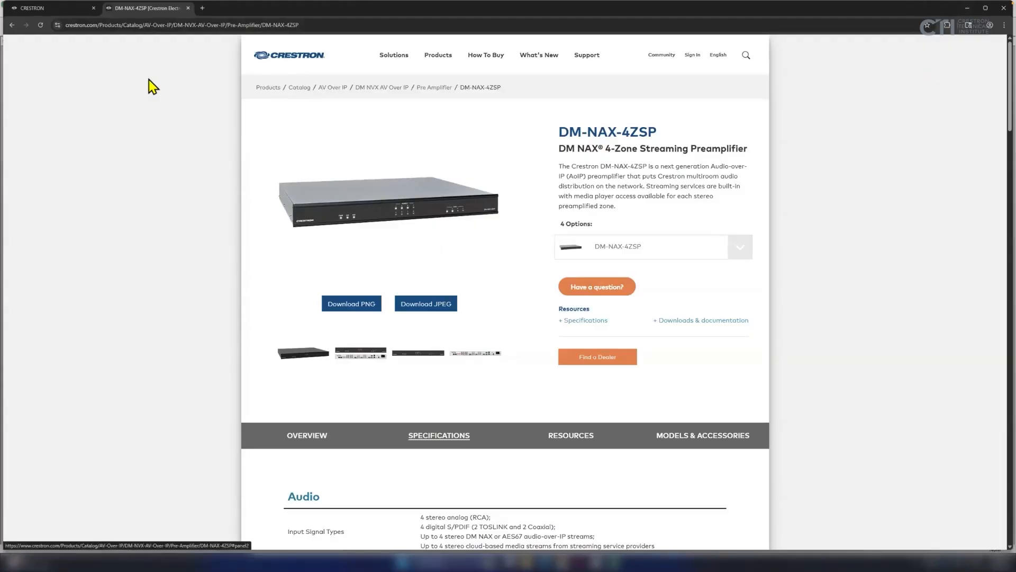
click(49, 9)
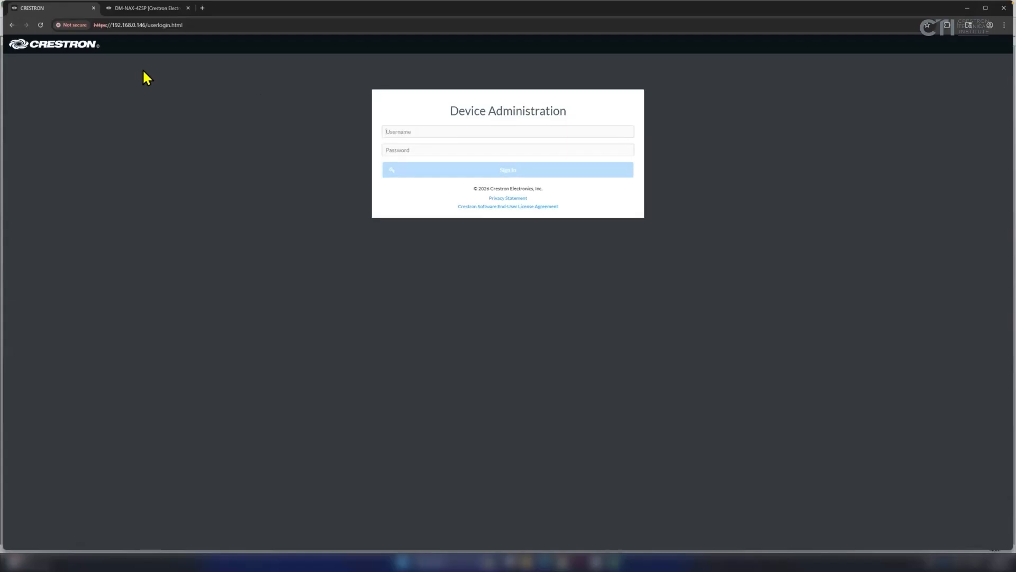
Sign in to Device Administration with the device username and password, then open Settings.
click(395, 132)
text(admin)
key(Tab)
text(admin)
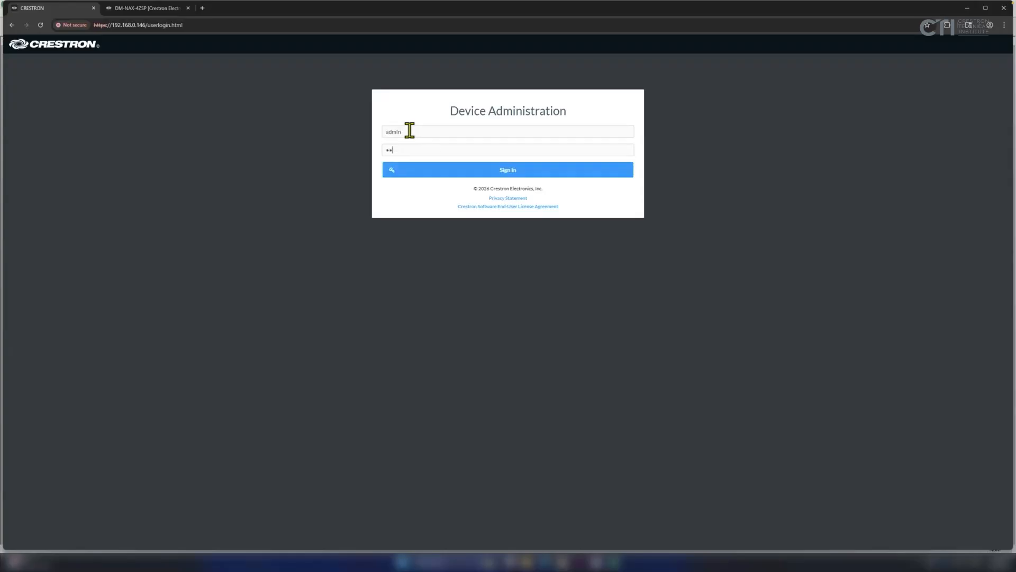
key(Return)
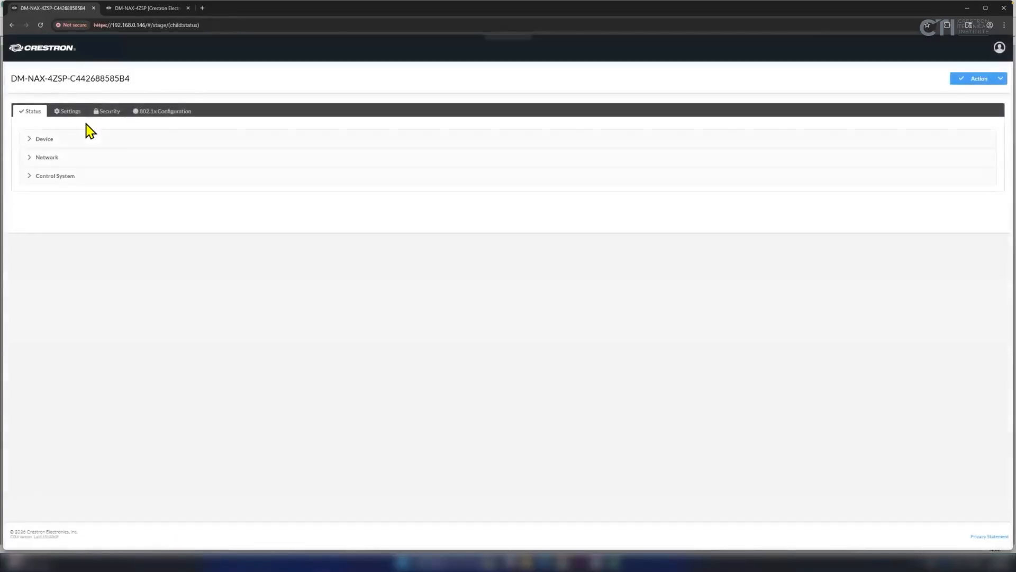
click(65, 112)
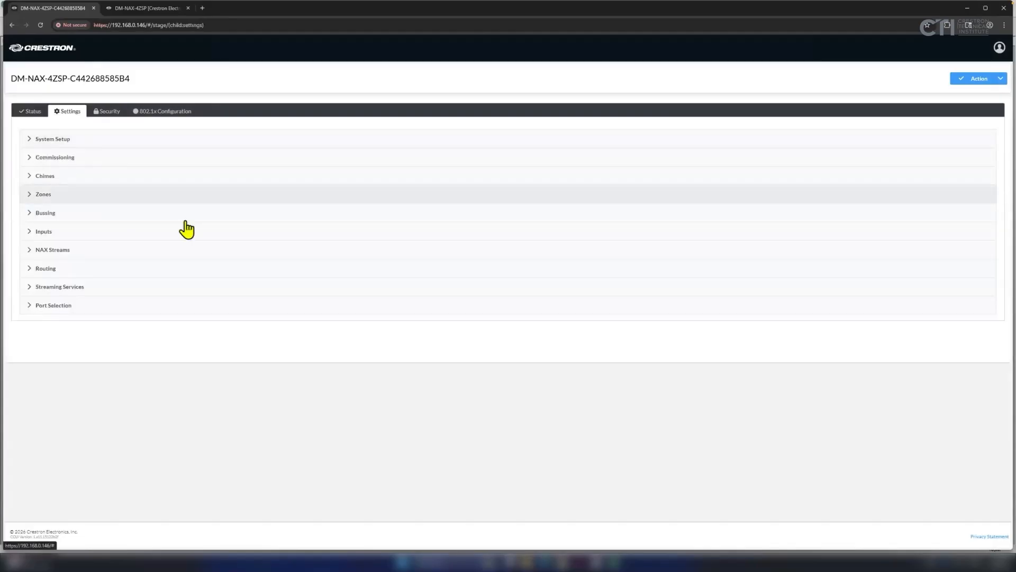
Expand Streaming Services and open the first user profile's Services list.
click(36, 290)
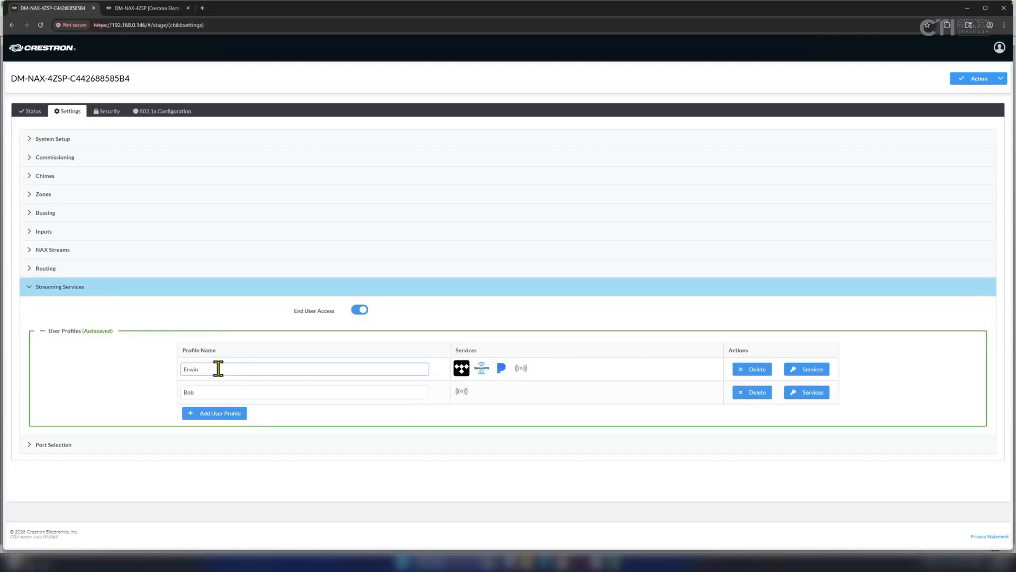
click(211, 432)
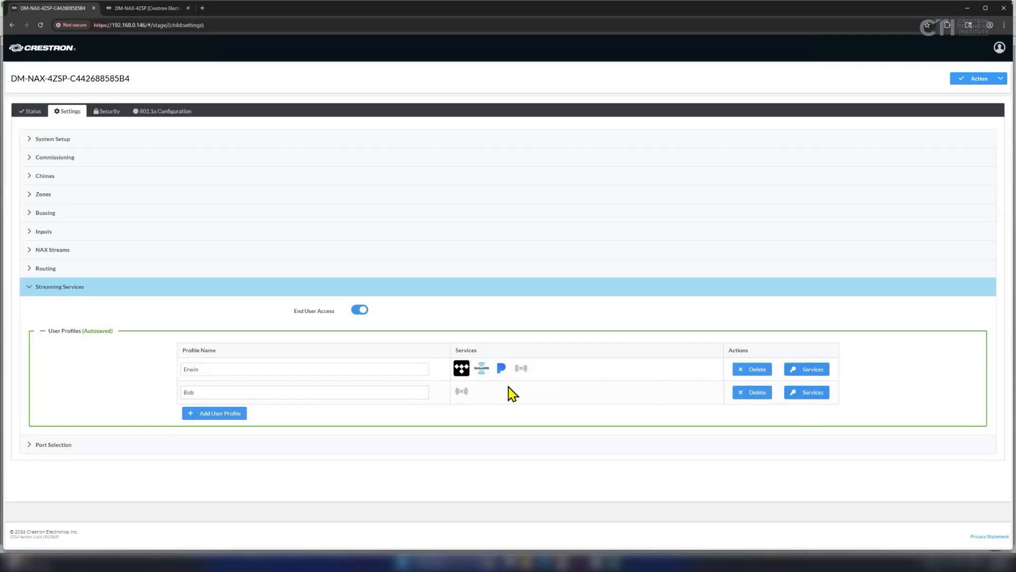
click(806, 371)
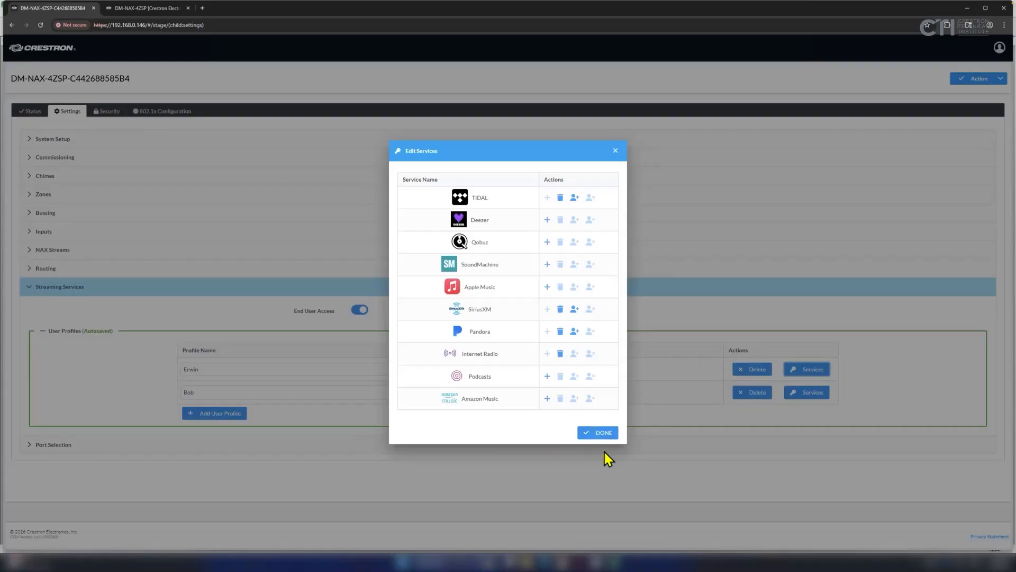
Close Edit Services with DONE, leaving TIDAL, SiriusXM, Pandora and Internet Radio on profile one.
click(603, 433)
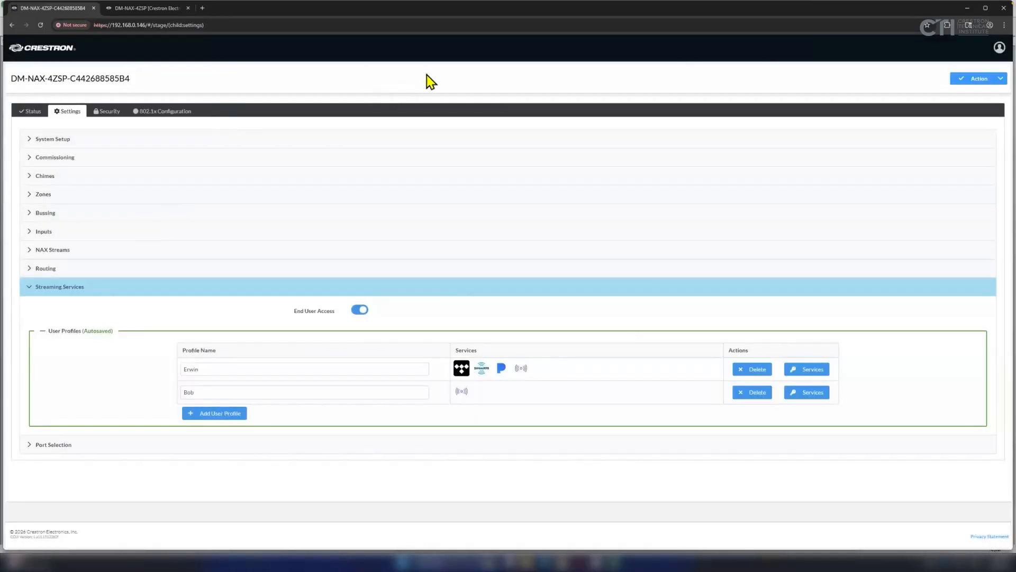
Back in SIMPL Windows, expand IP-ID-04's Slot-05 Players down to Player 1's Transport Control.
click(967, 8)
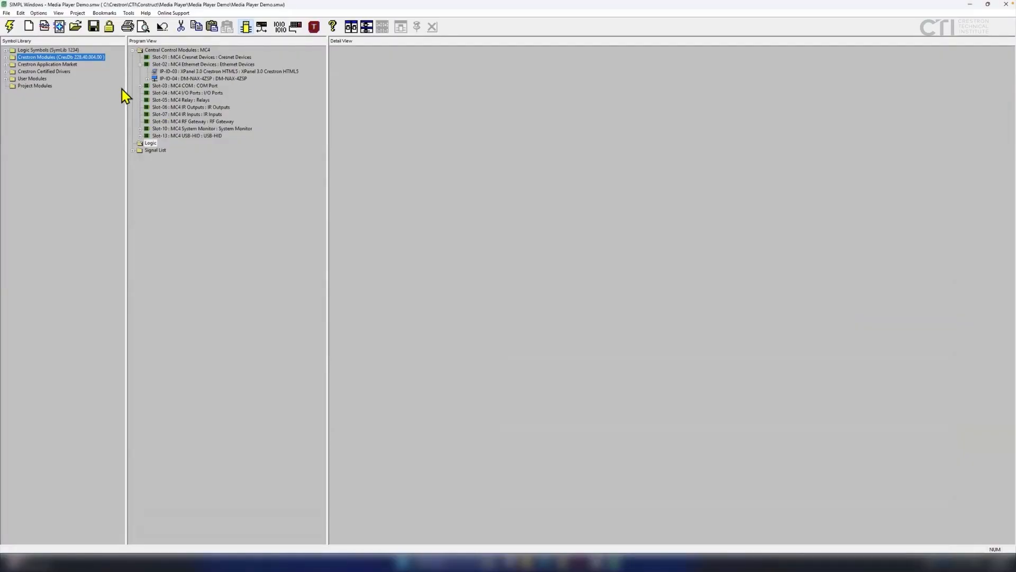
click(148, 79)
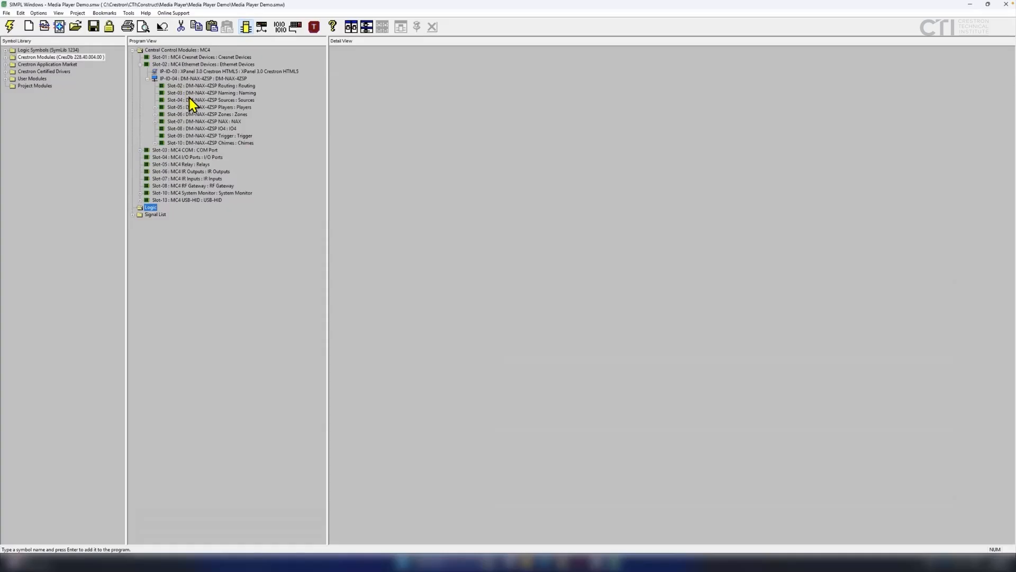
click(205, 107)
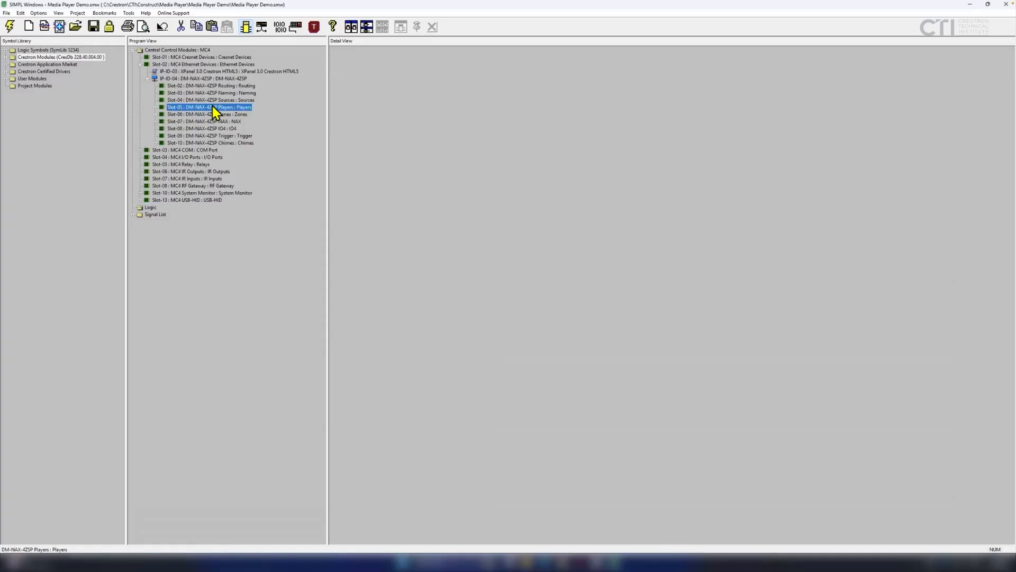
click(156, 107)
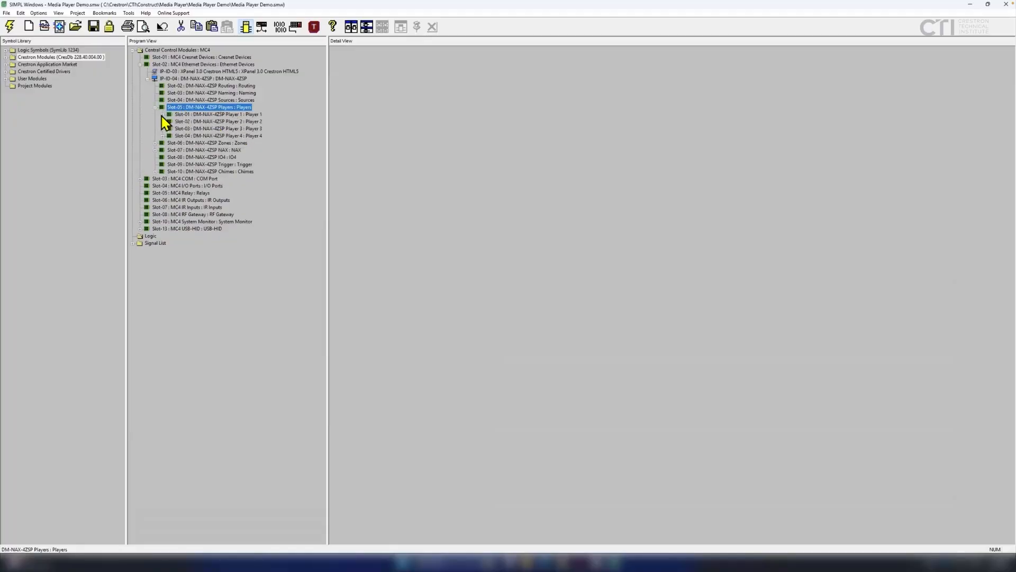
click(162, 115)
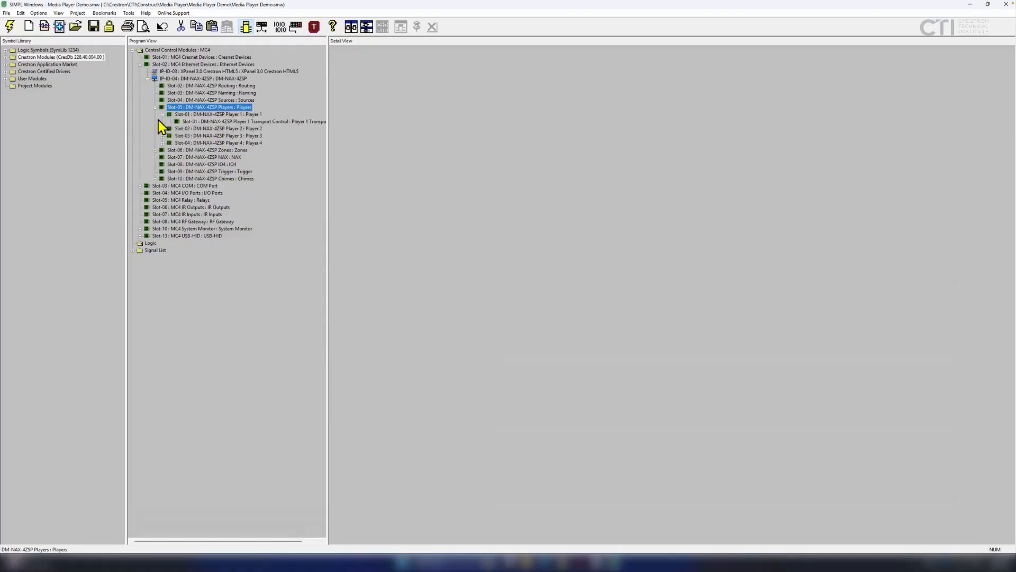
Open Player 1's Transport Control, enlarge and reposition its window, then select the IP-ID-03 XPanel.
double_click(209, 121)
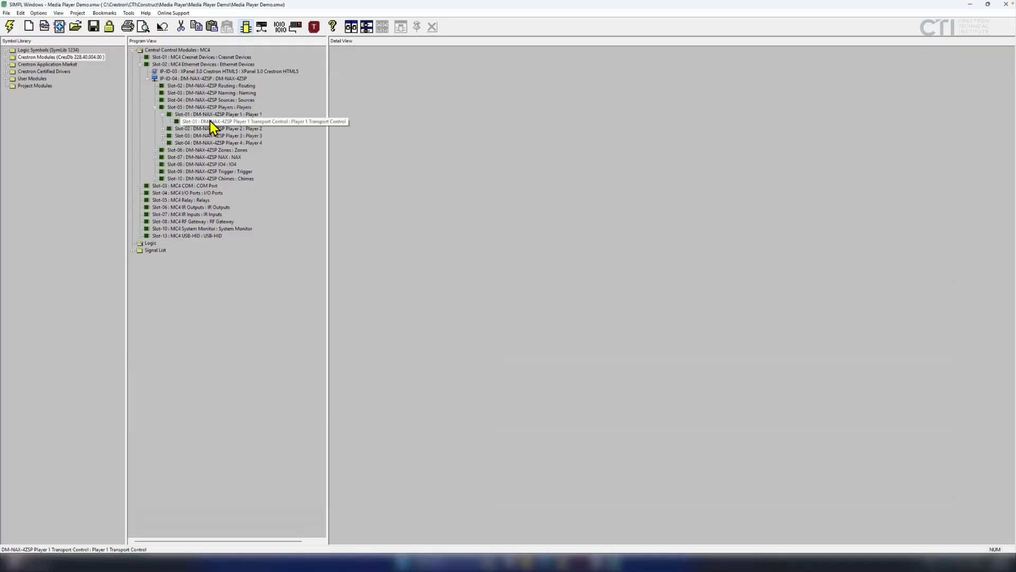
drag(542, 221, 751, 509)
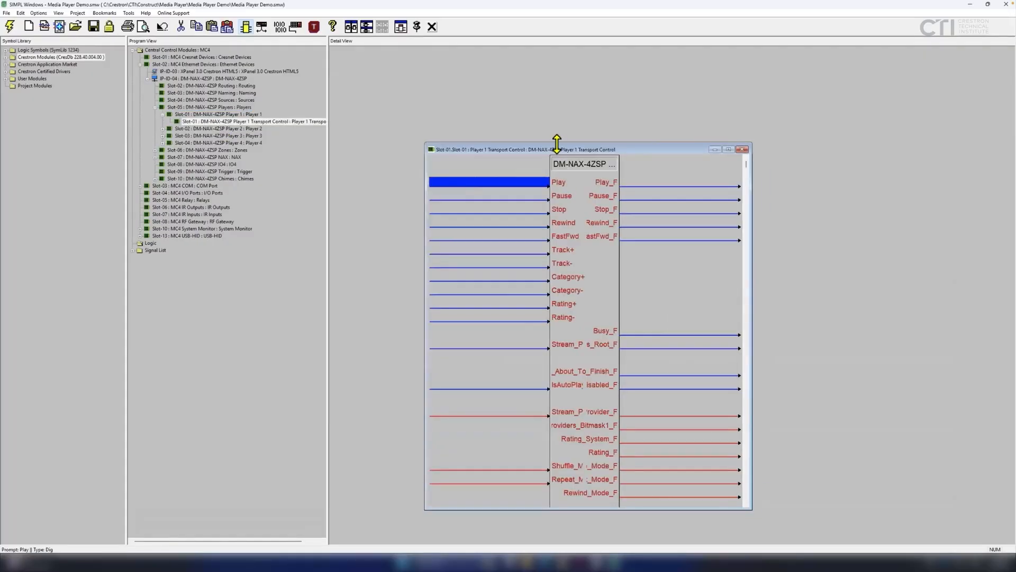
drag(559, 150, 466, 177)
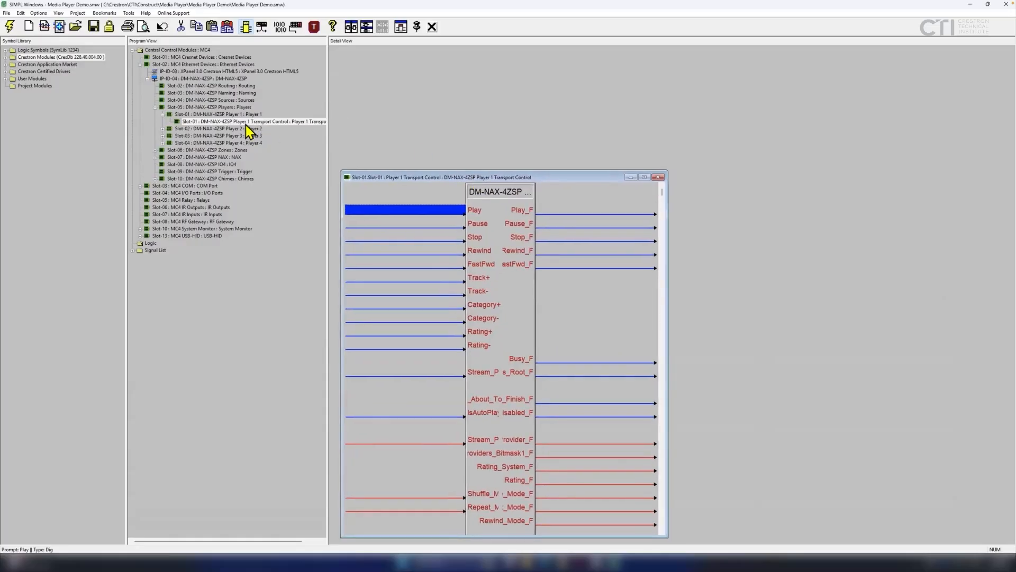
click(178, 72)
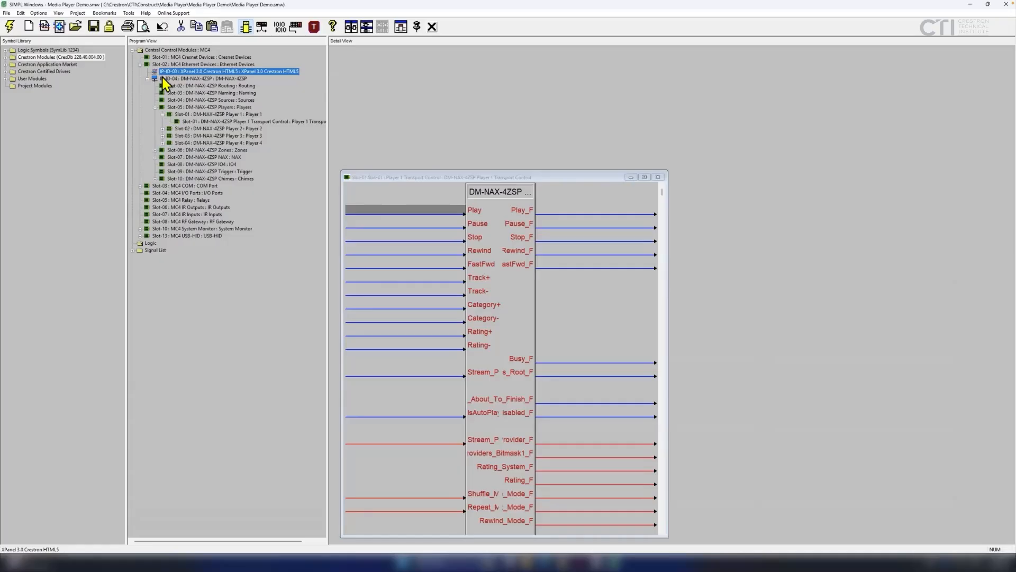
Open Manage GUI Extenders for the XPanel 3.0 Crestron HTML5 device and browse for an extender file.
right_click(229, 77)
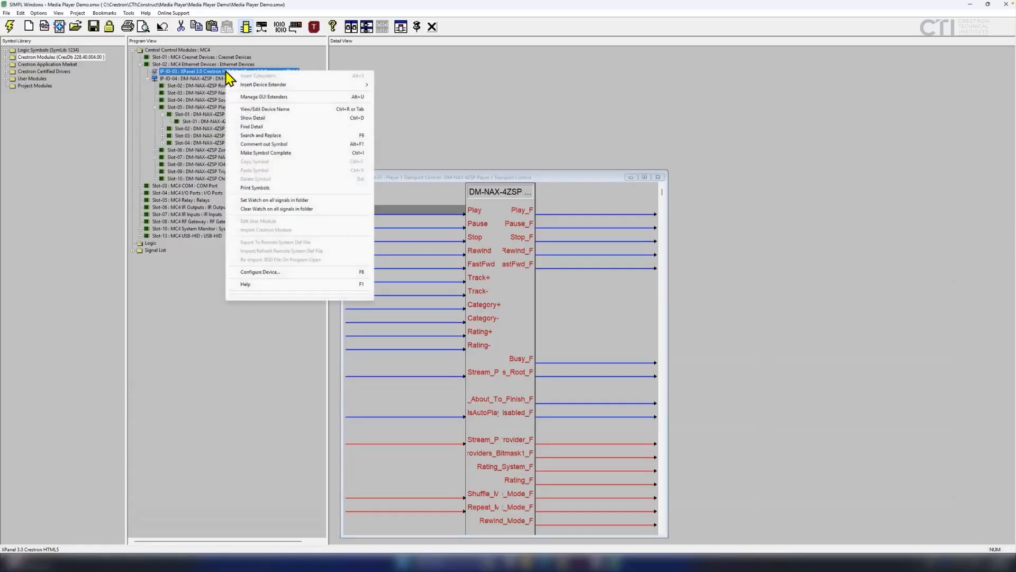
click(271, 97)
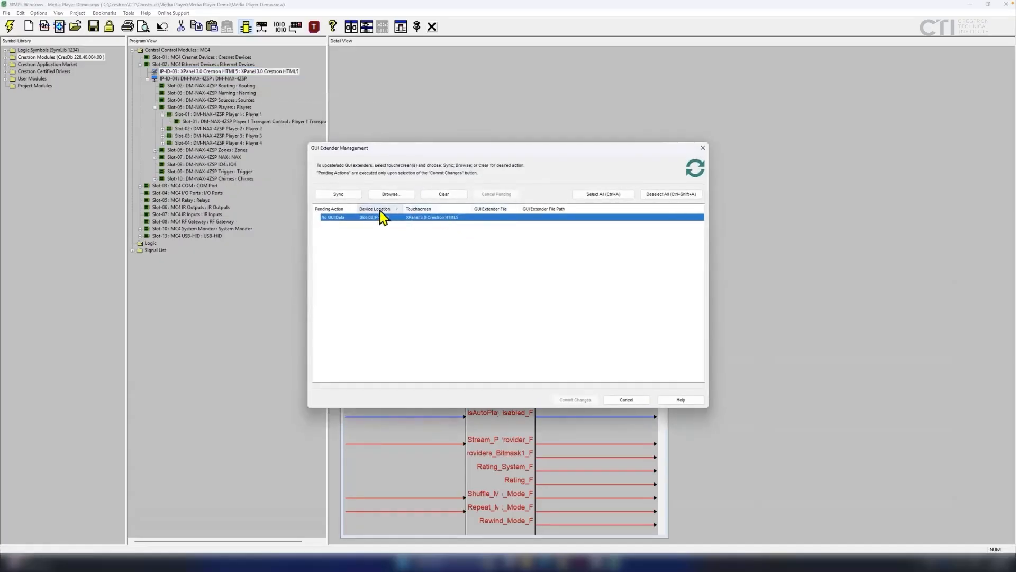
click(392, 197)
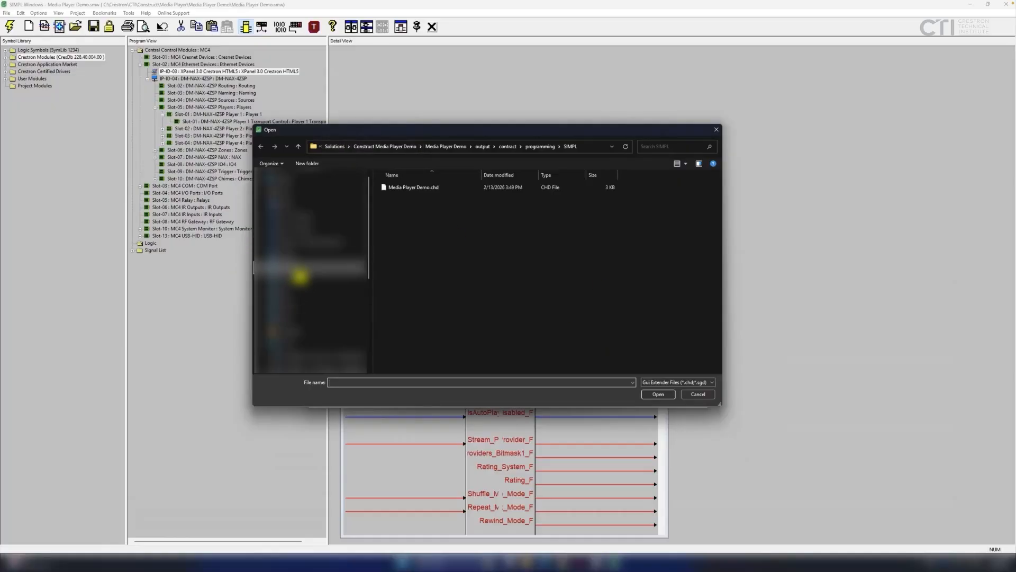
Load Media Player Demo.chd from the Construct Media Player Demo project's programming\SIMPL folder.
click(299, 274)
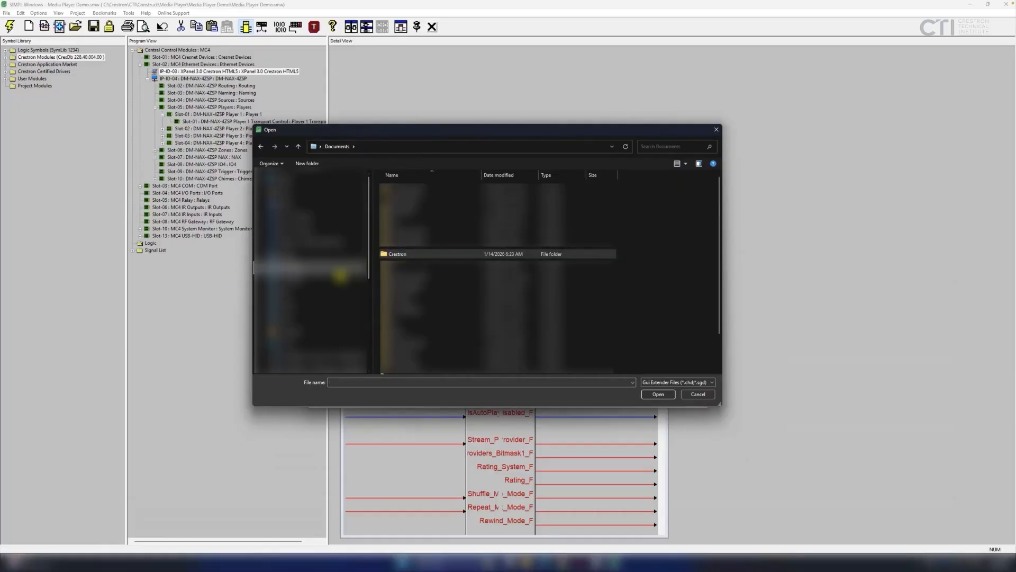
double_click(406, 254)
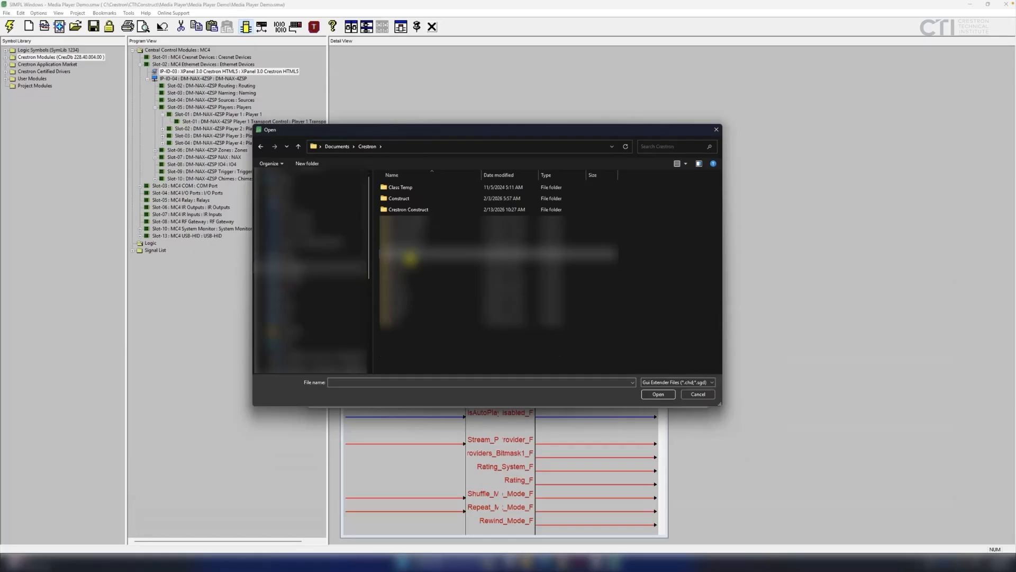
double_click(418, 209)
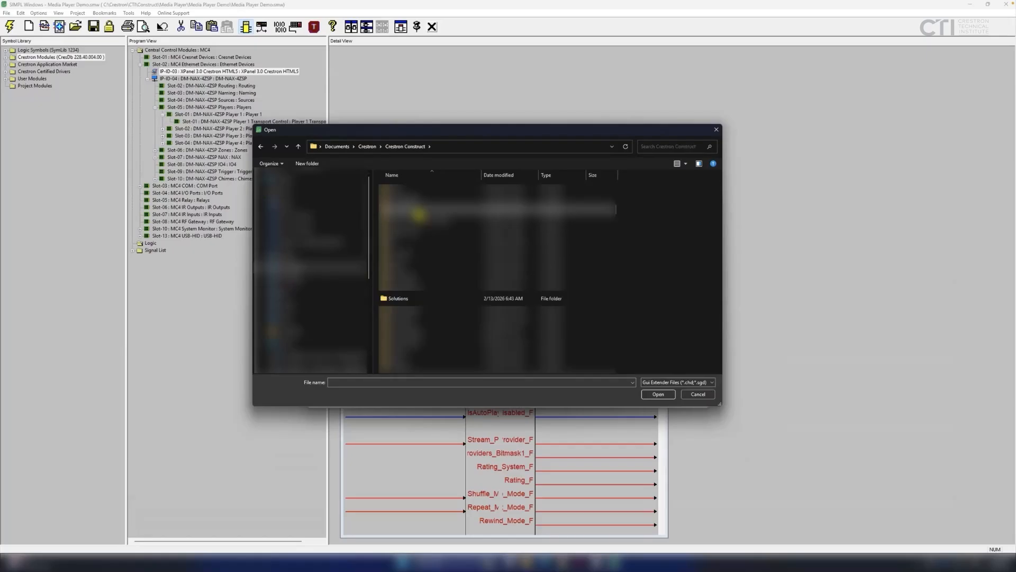
double_click(417, 298)
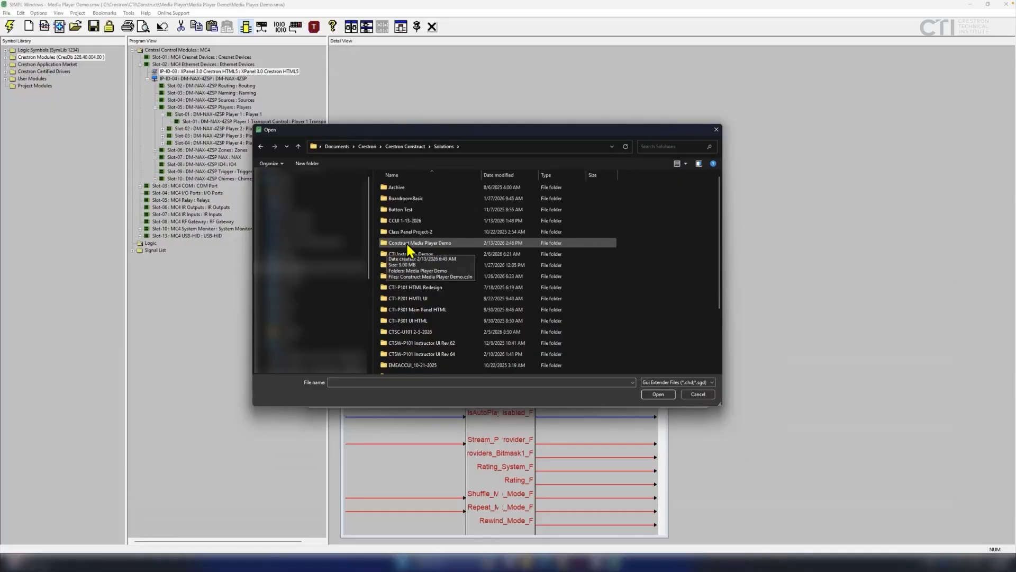
double_click(407, 245)
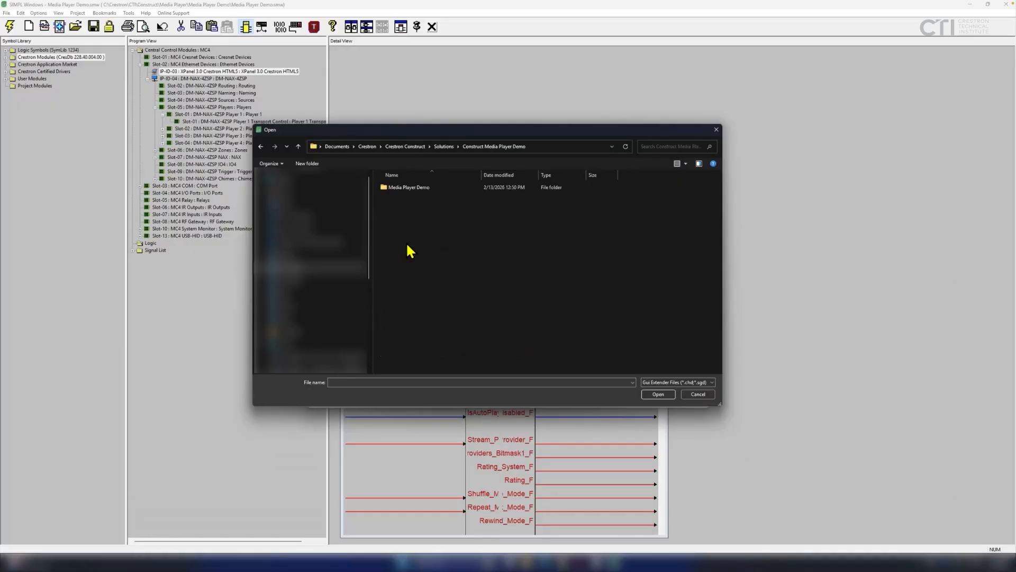
double_click(414, 187)
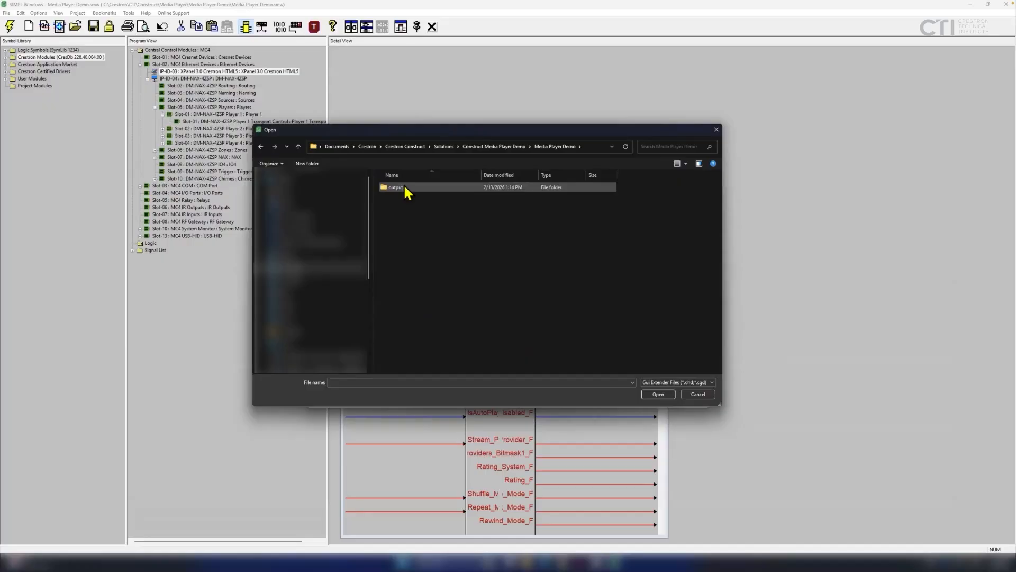
double_click(405, 186)
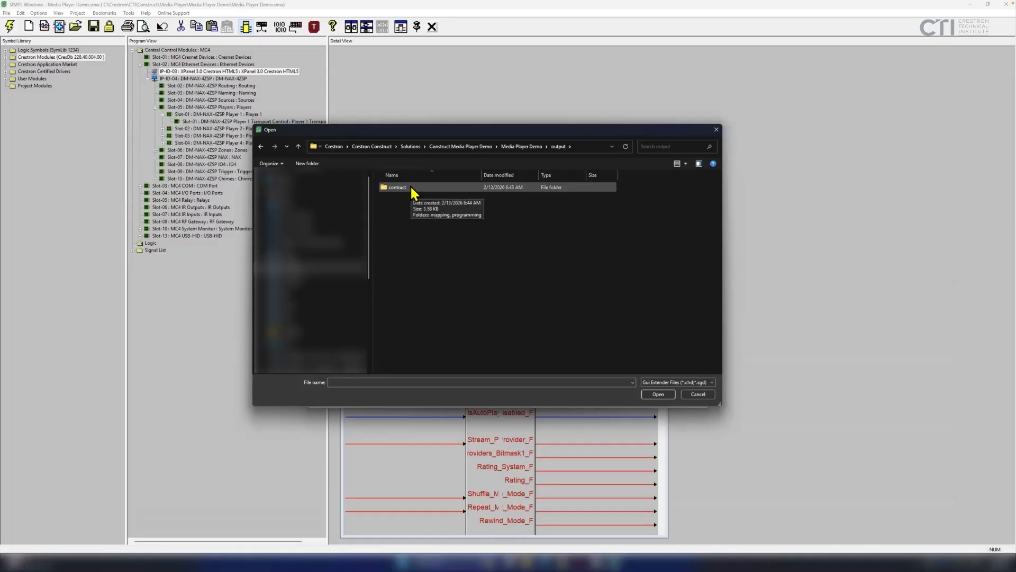
double_click(386, 187)
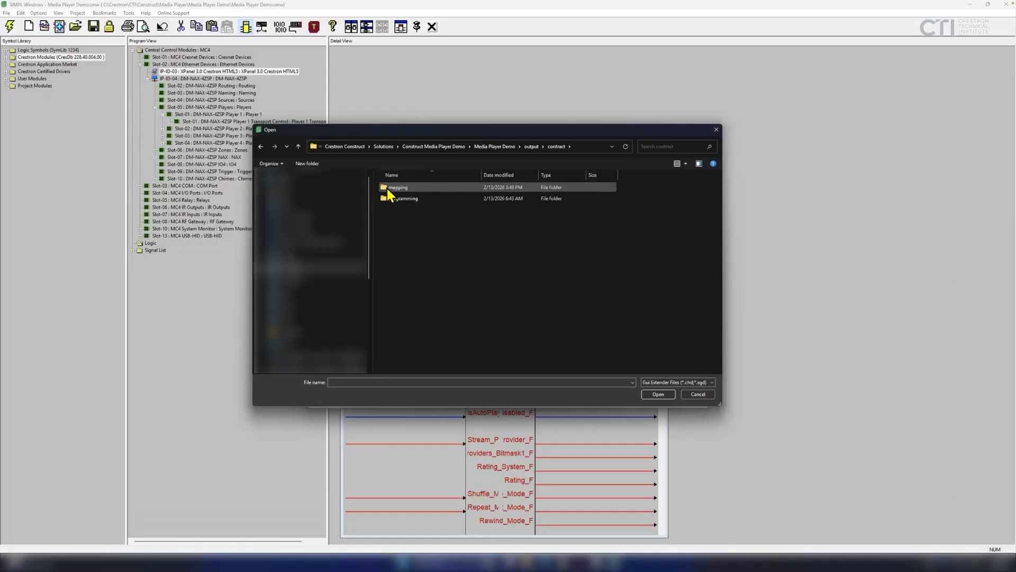
double_click(408, 197)
double_click(402, 186)
click(408, 186)
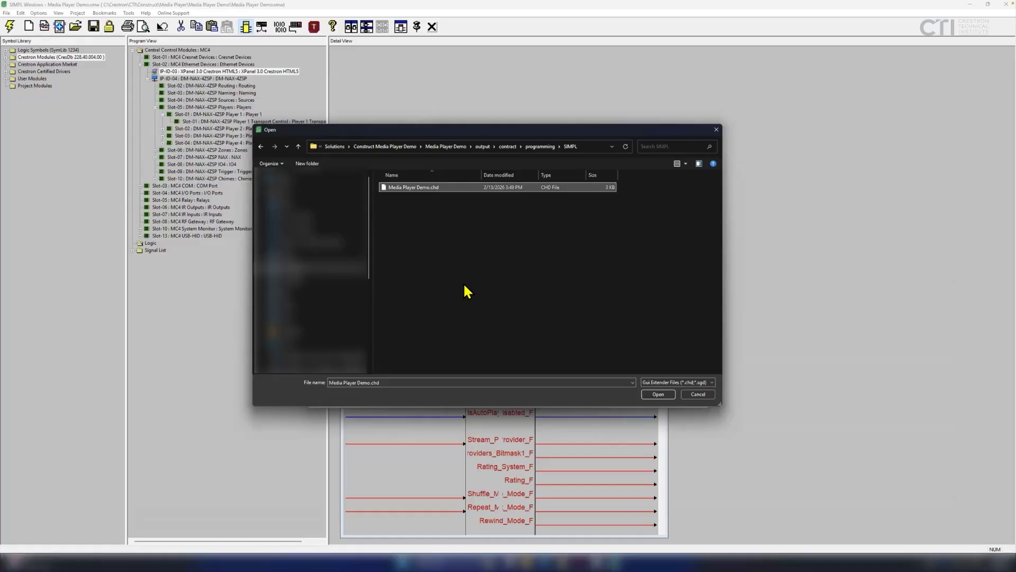
click(656, 393)
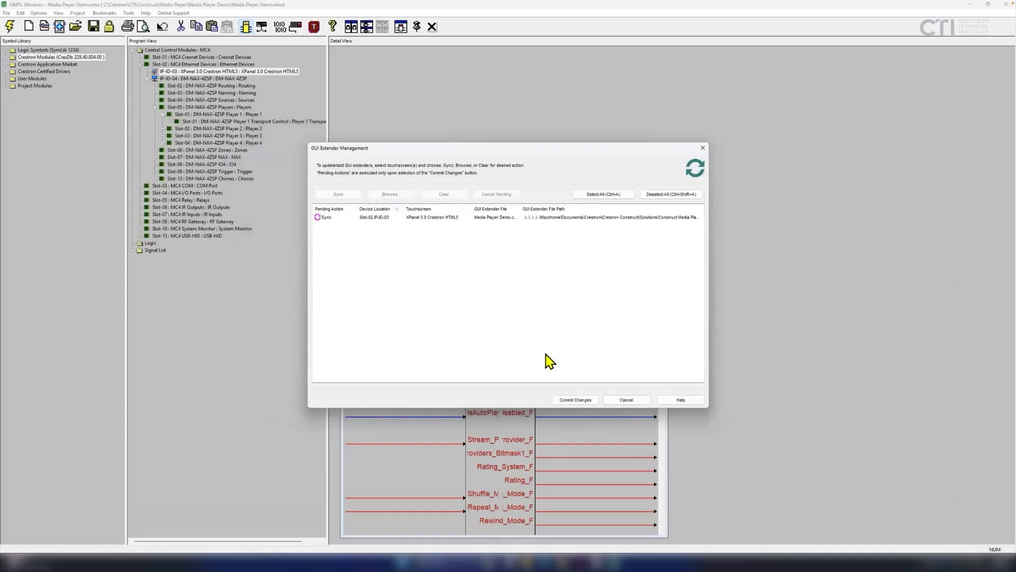
Commit the extender sync and open the IP-ID-03.1.1 Media Player symbol's details.
click(569, 401)
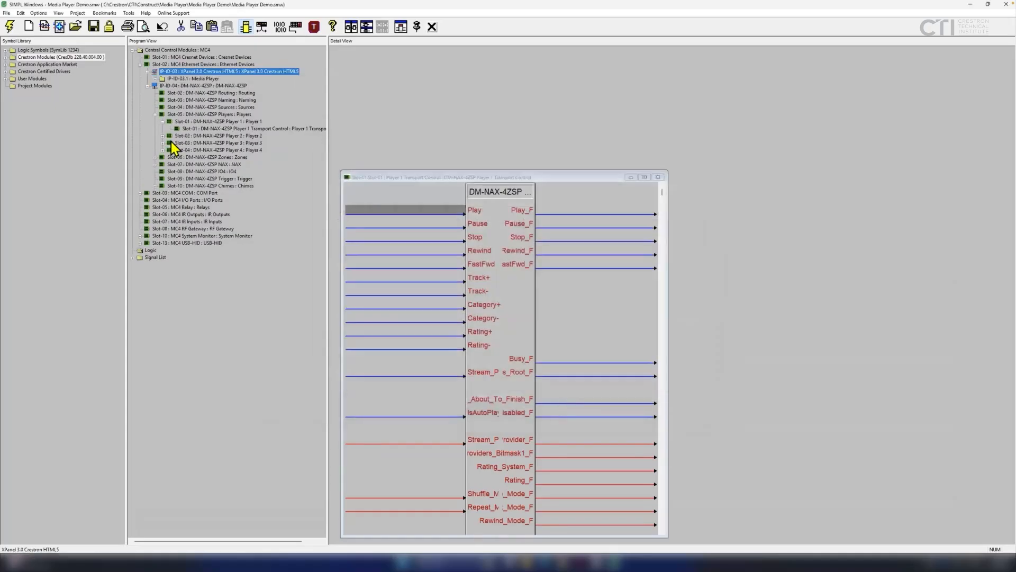
click(156, 79)
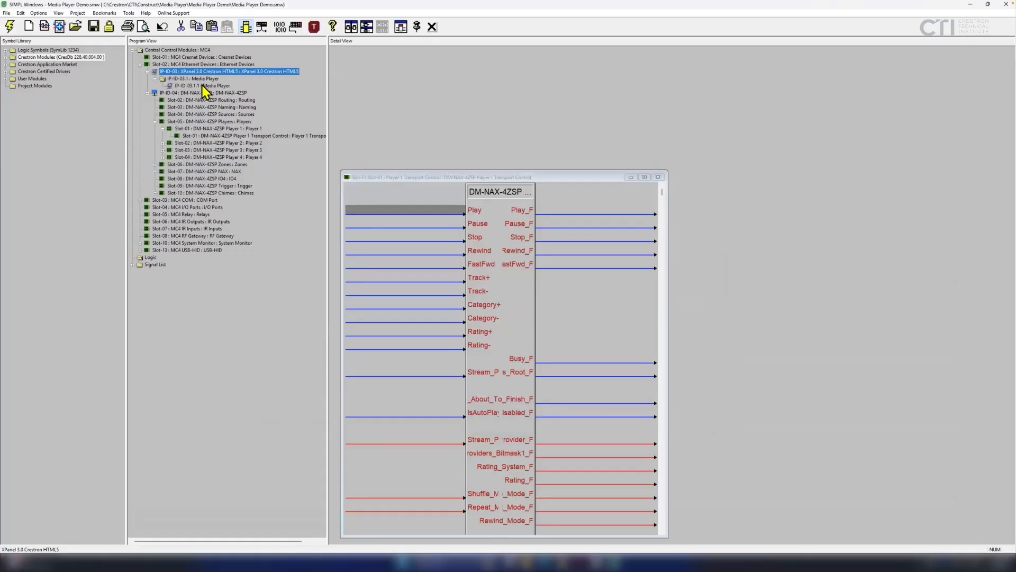
double_click(203, 85)
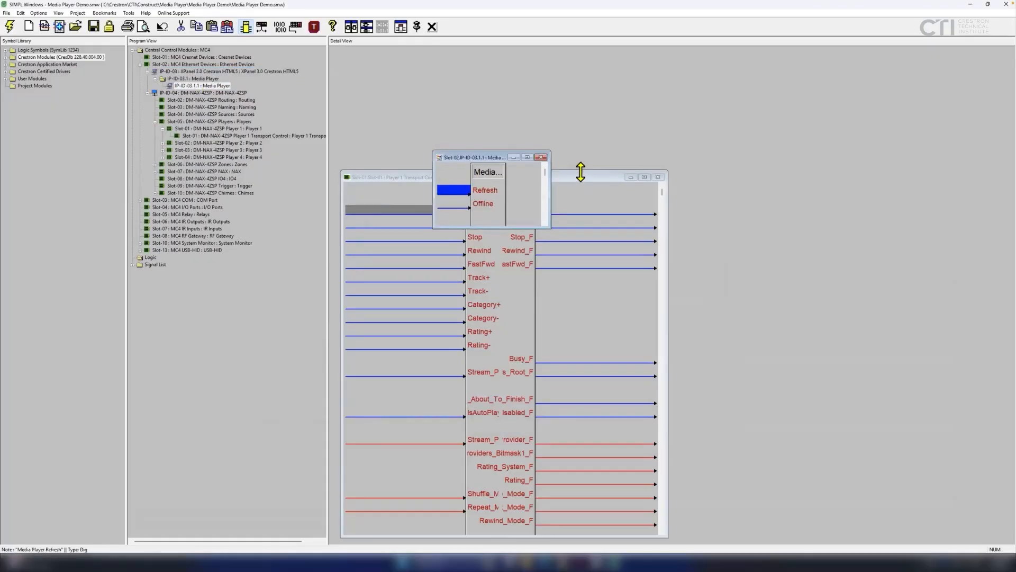
Place the Media Player window at top-left, sized to its signals, with Player 1 Transport Control beneath it.
drag(581, 171, 602, 313)
drag(481, 161, 392, 66)
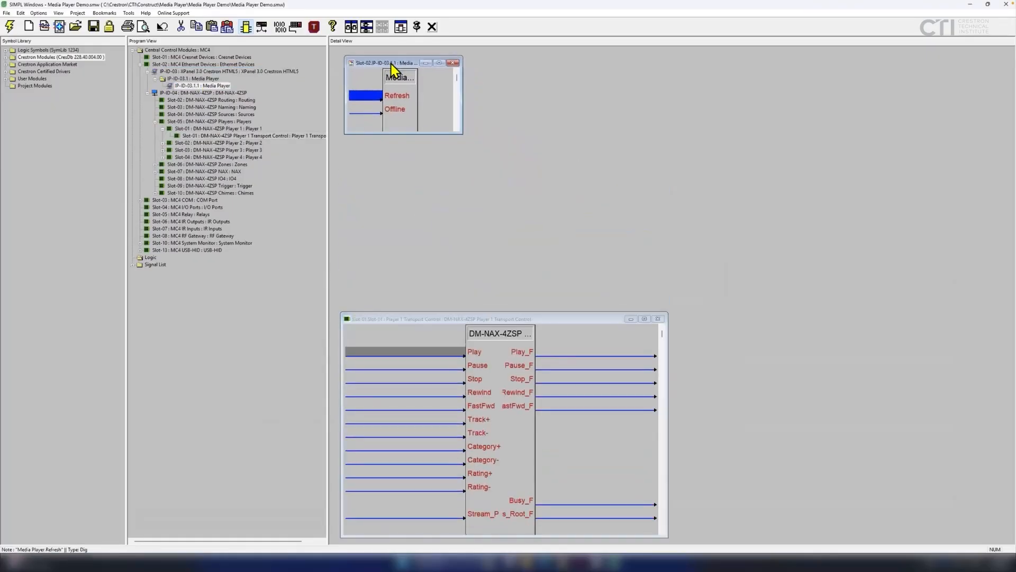
drag(580, 287, 647, 279)
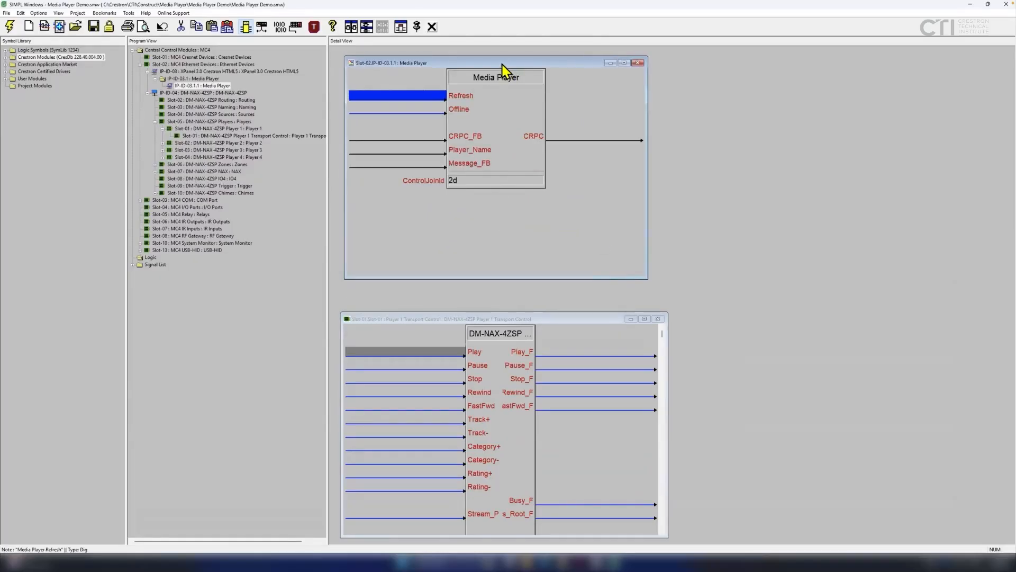
drag(506, 65, 498, 62)
drag(510, 275, 506, 227)
click(523, 318)
drag(522, 313, 519, 247)
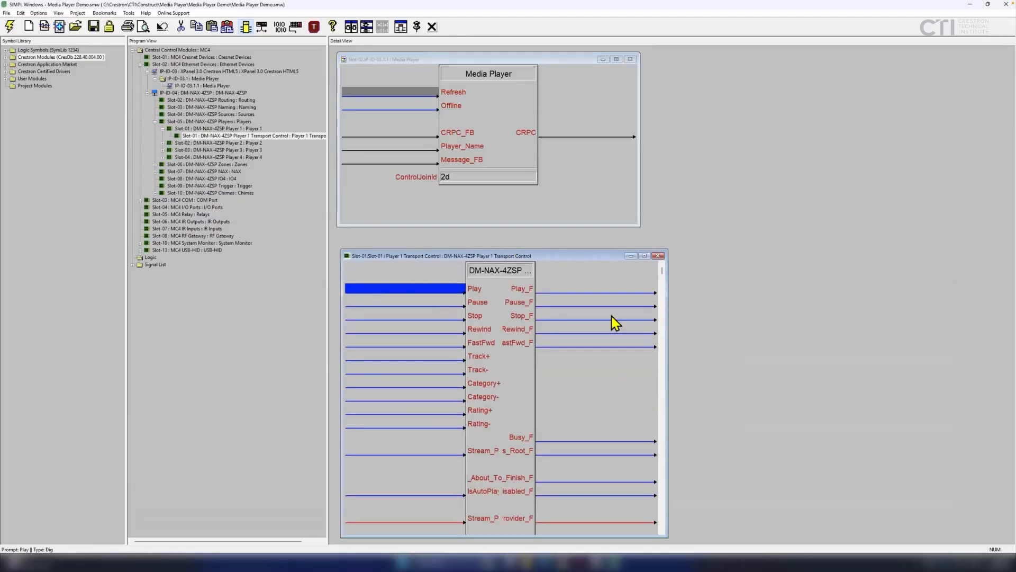
drag(668, 357, 643, 364)
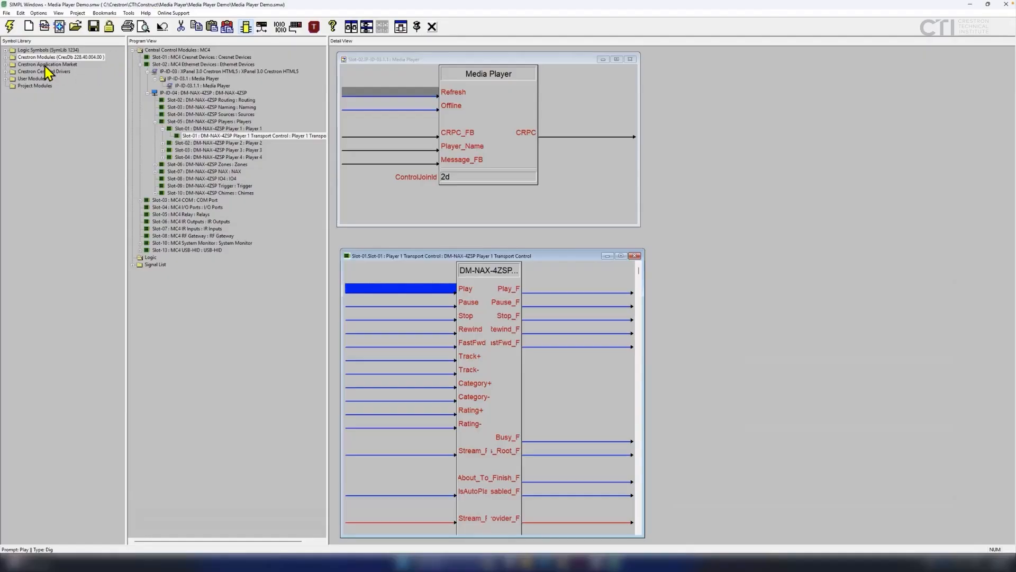
Add the Media Server Object Router v4.0 module from Crestron Modules > Media Player to the logic.
double_click(11, 58)
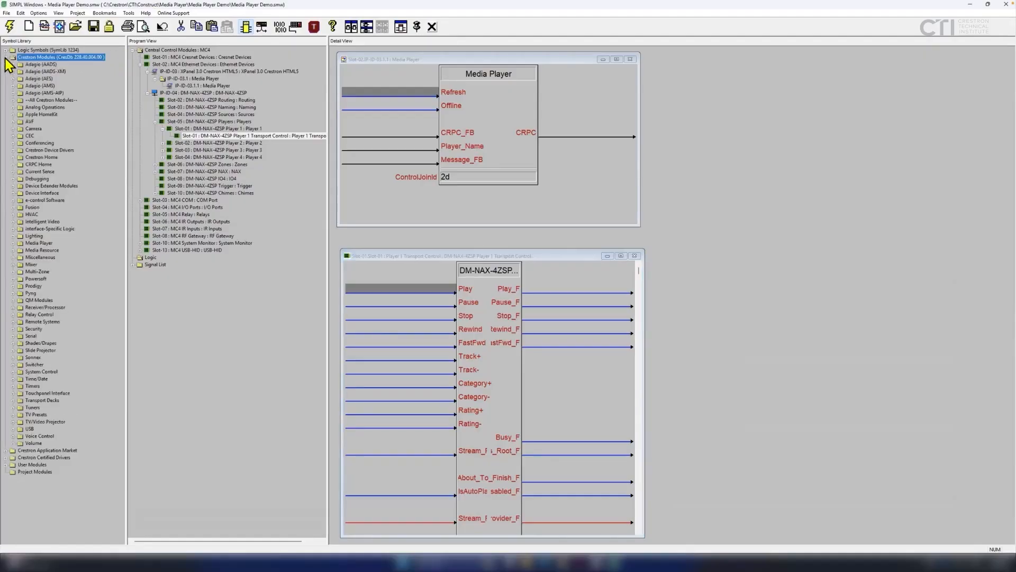
click(12, 242)
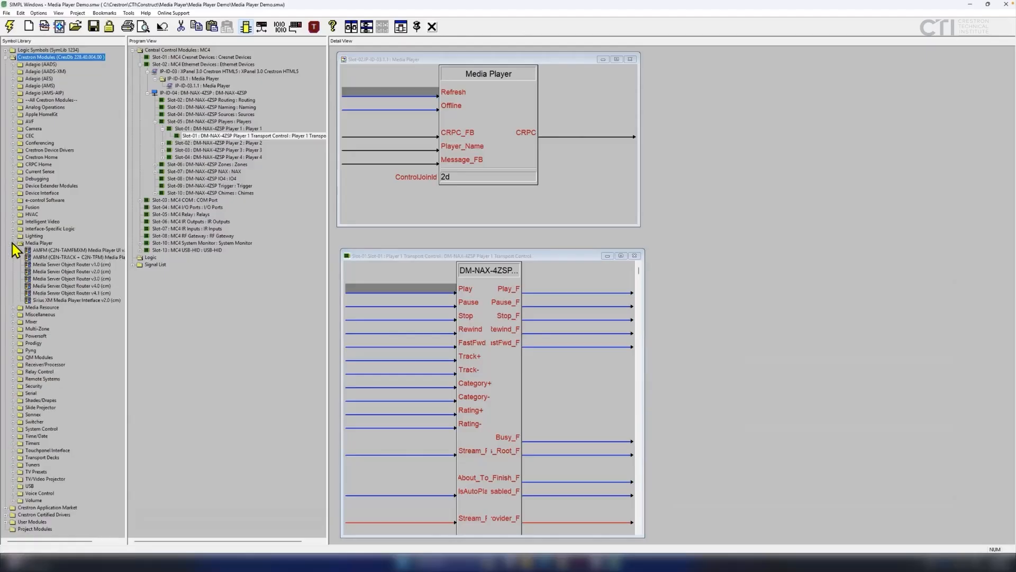
click(45, 286)
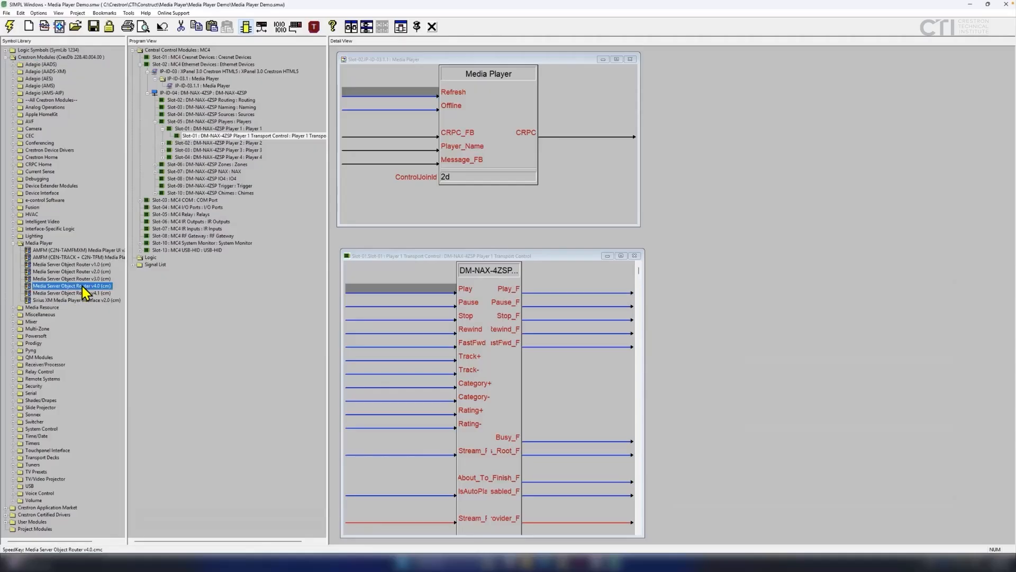
drag(74, 287, 152, 265)
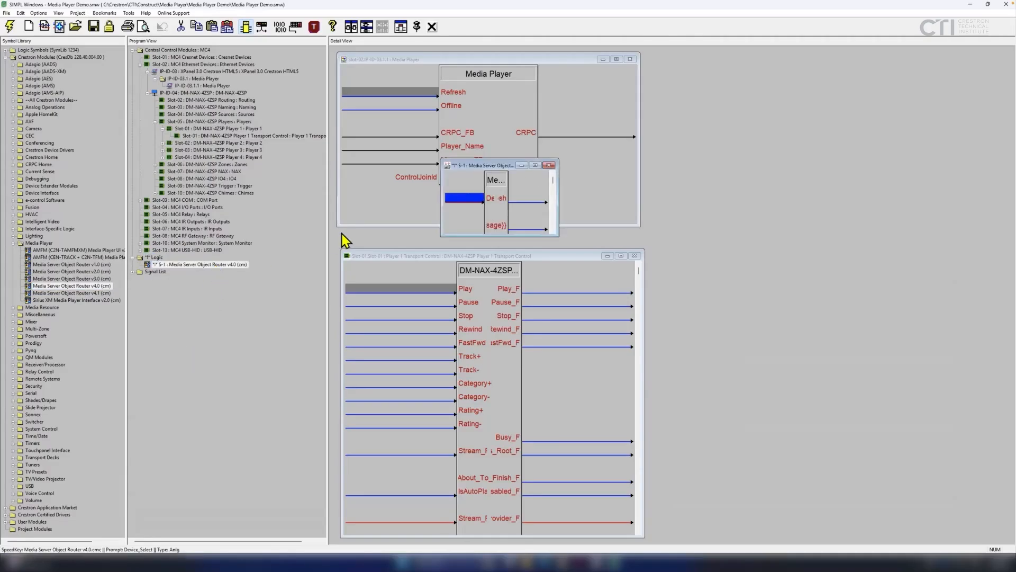
Enlarge and reposition the S-1 router window and expand its Server_Connections group.
drag(493, 164, 720, 157)
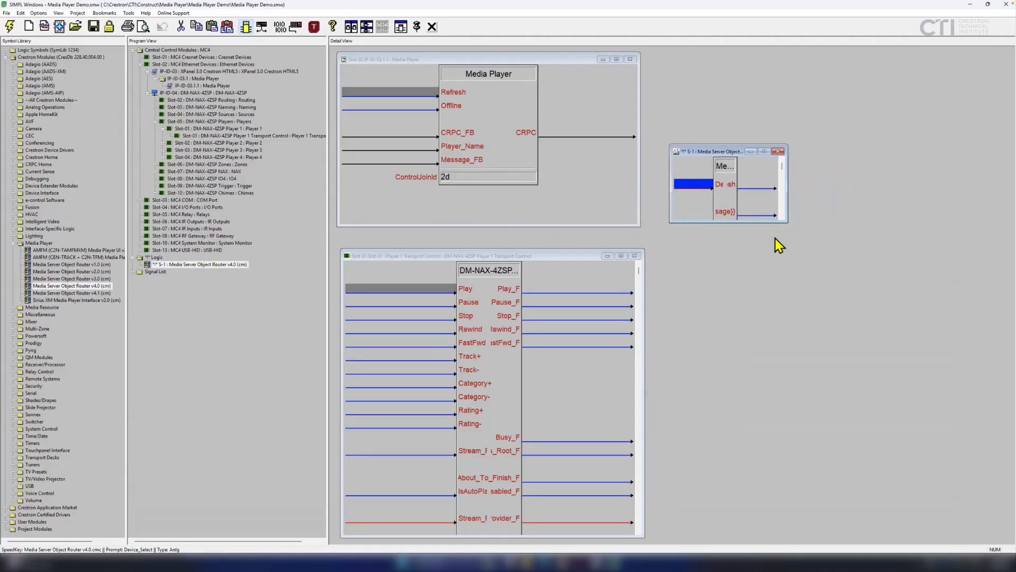
drag(785, 222, 915, 499)
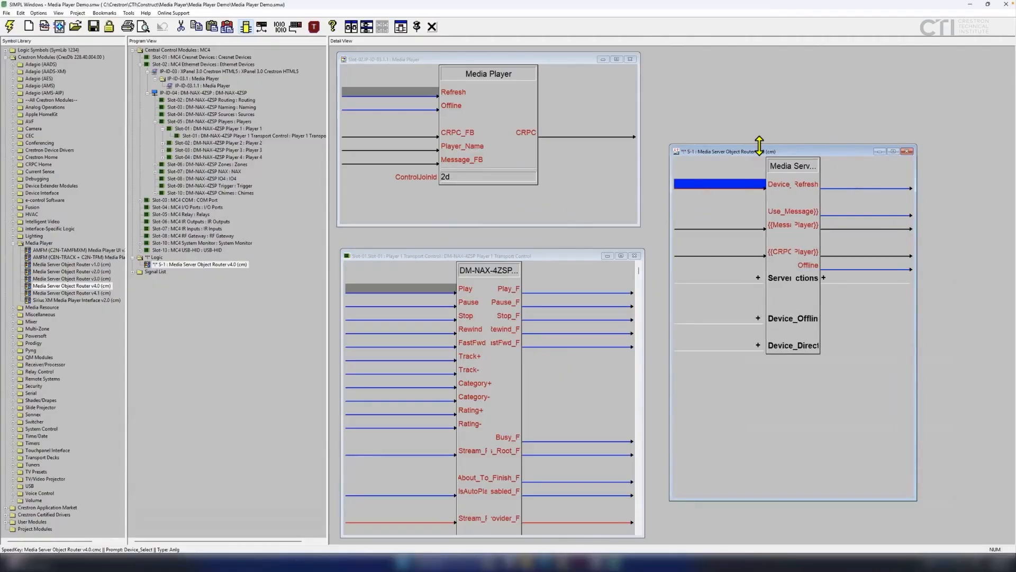
drag(761, 150, 760, 122)
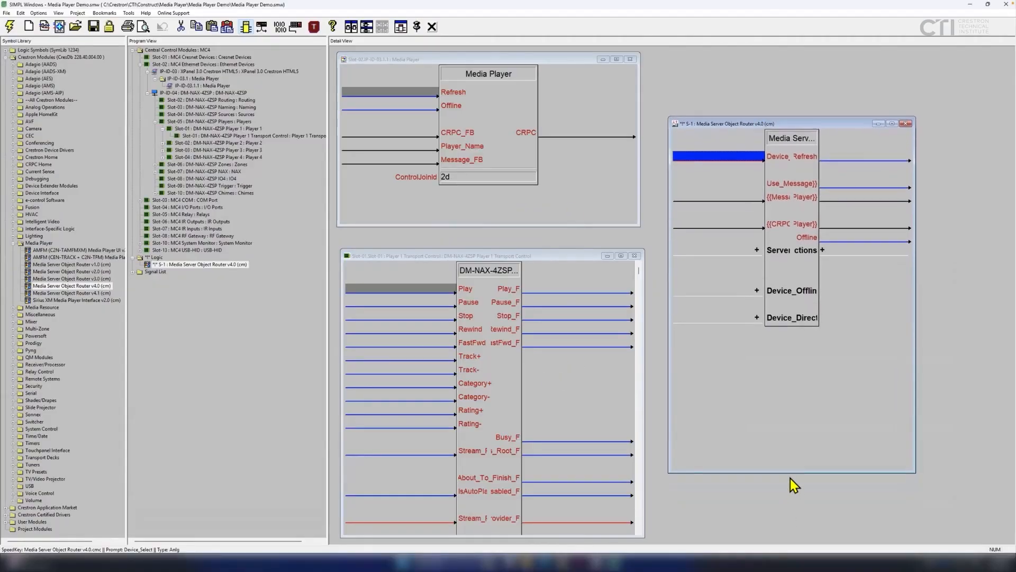
drag(789, 472, 790, 505)
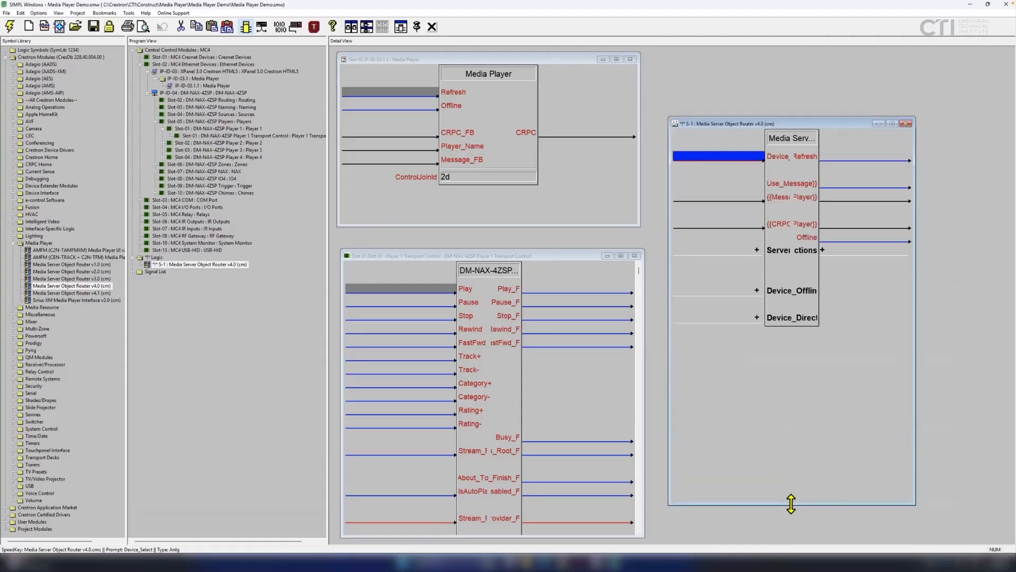
drag(916, 447, 984, 438)
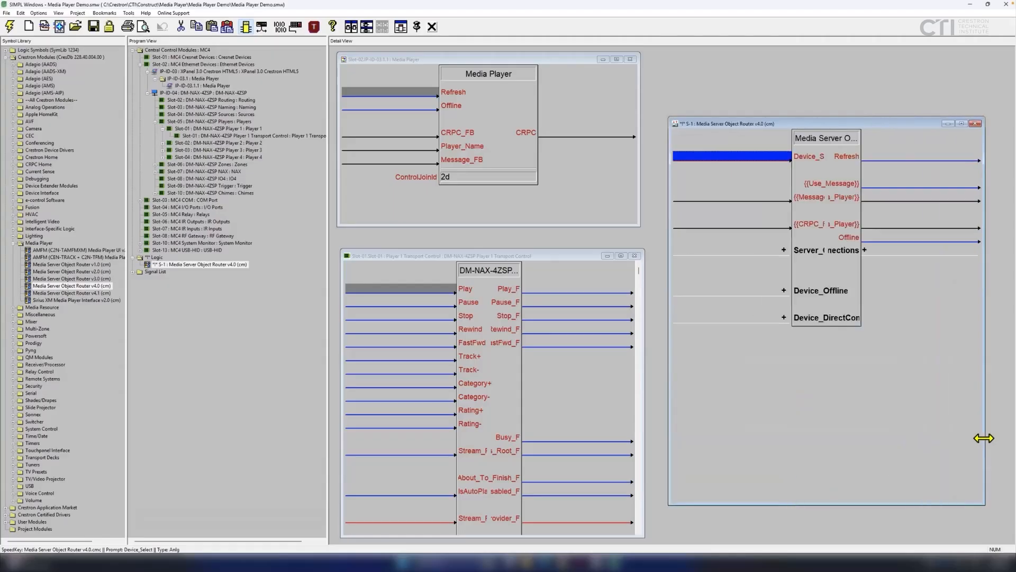
double_click(863, 249)
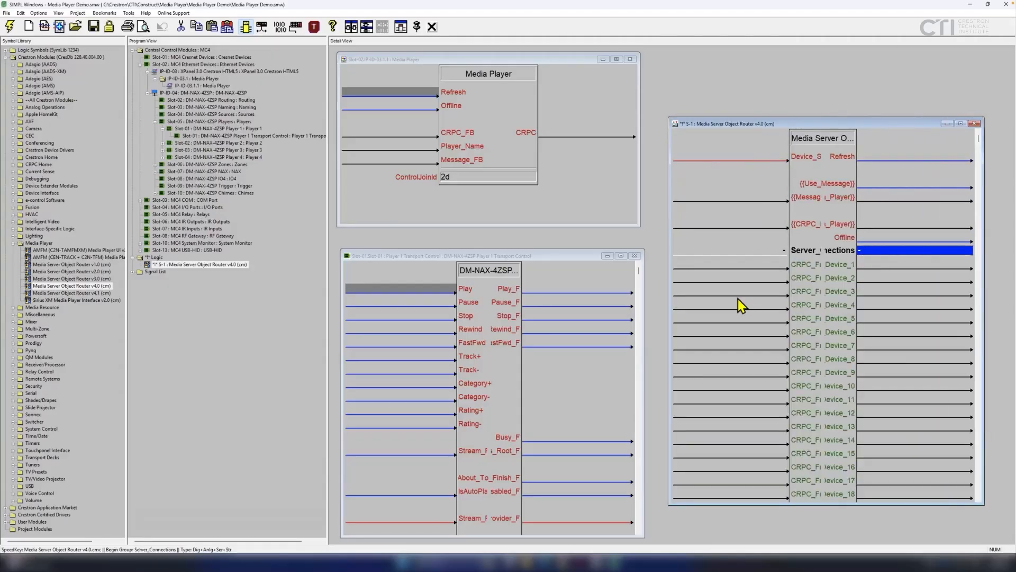
drag(667, 279, 653, 280)
Open the router module's Help (F1) PDF.
right_click(791, 389)
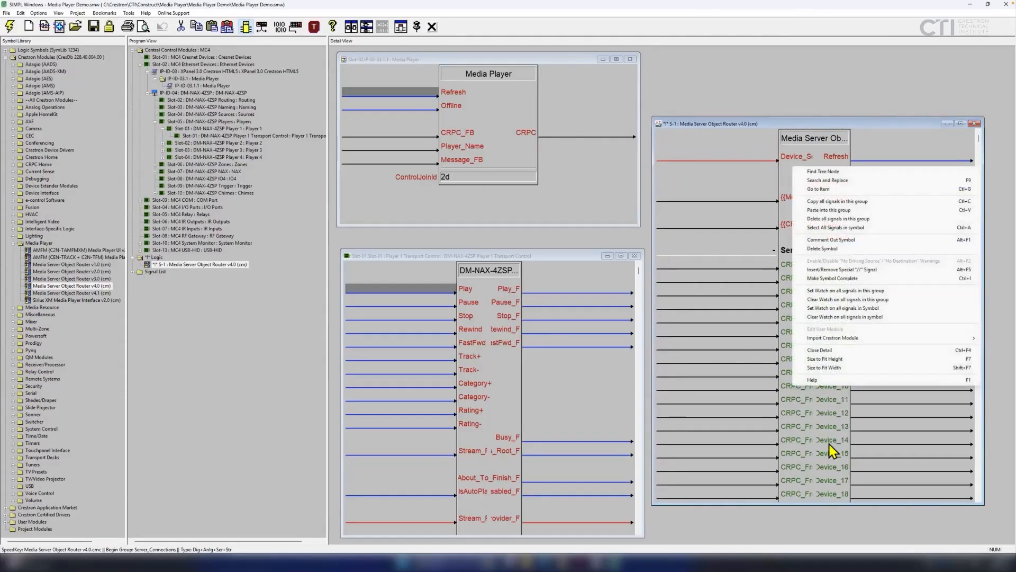
click(810, 381)
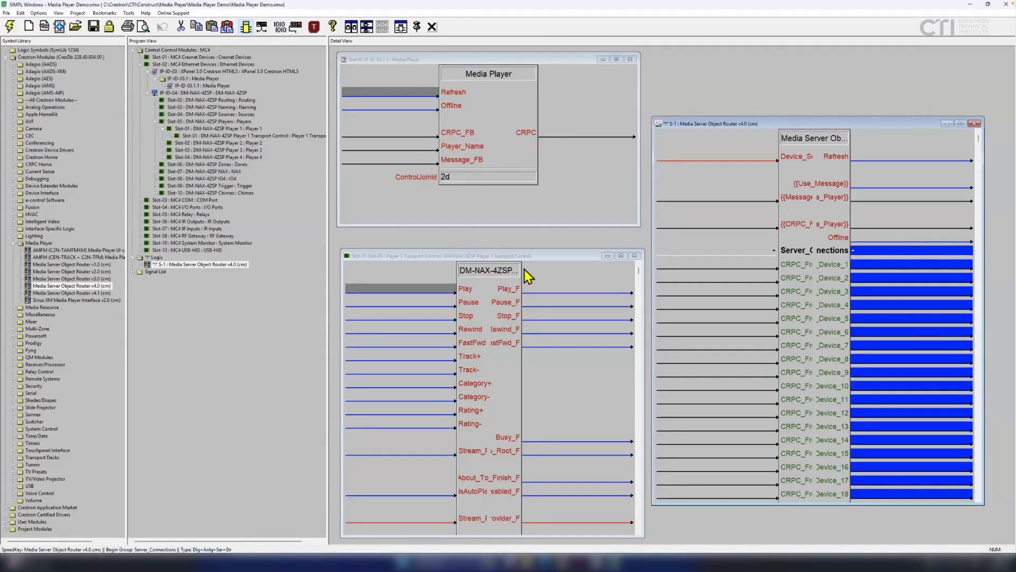
scroll(457, 399, down, 3)
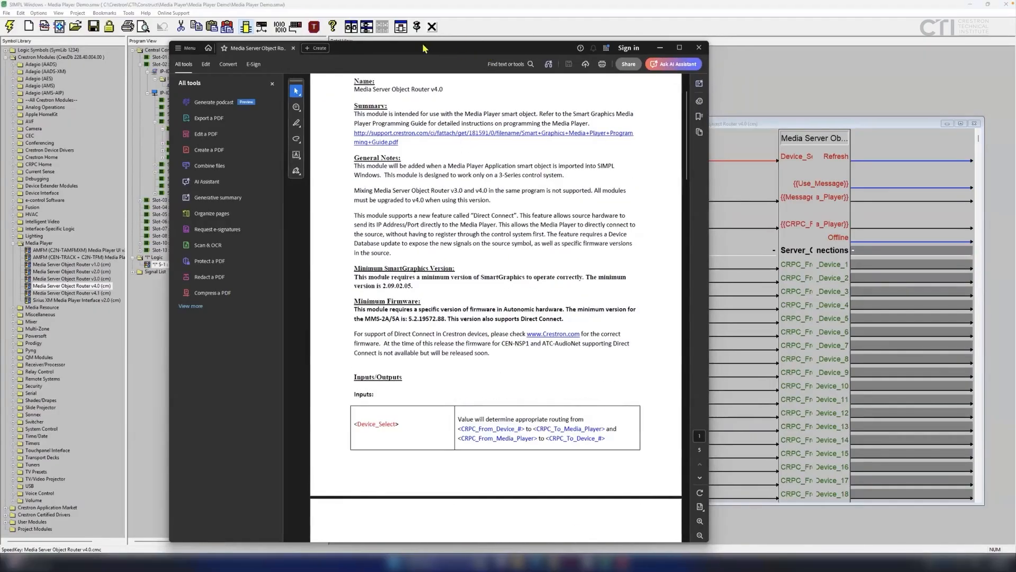
Reopen the router help and read its Inputs/Outputs table, including Device_Select values 1d–24d.
drag(471, 46, 325, 26)
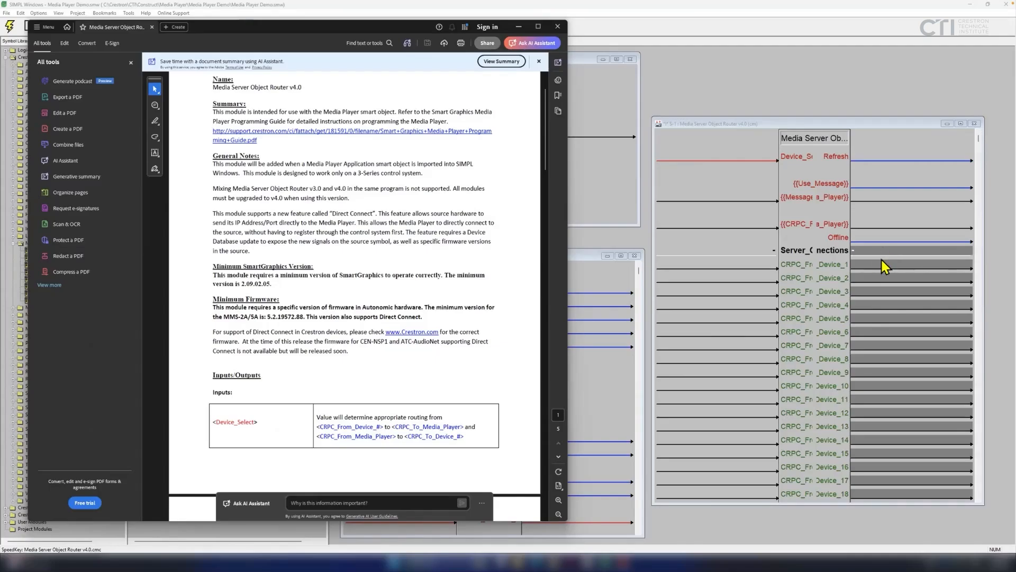
click(759, 252)
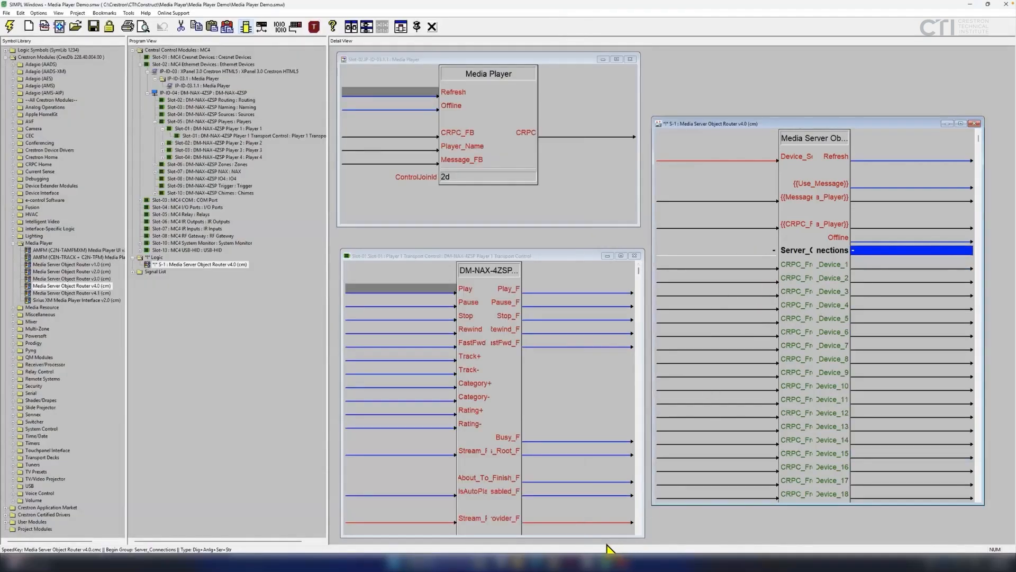
right_click(762, 252)
click(784, 454)
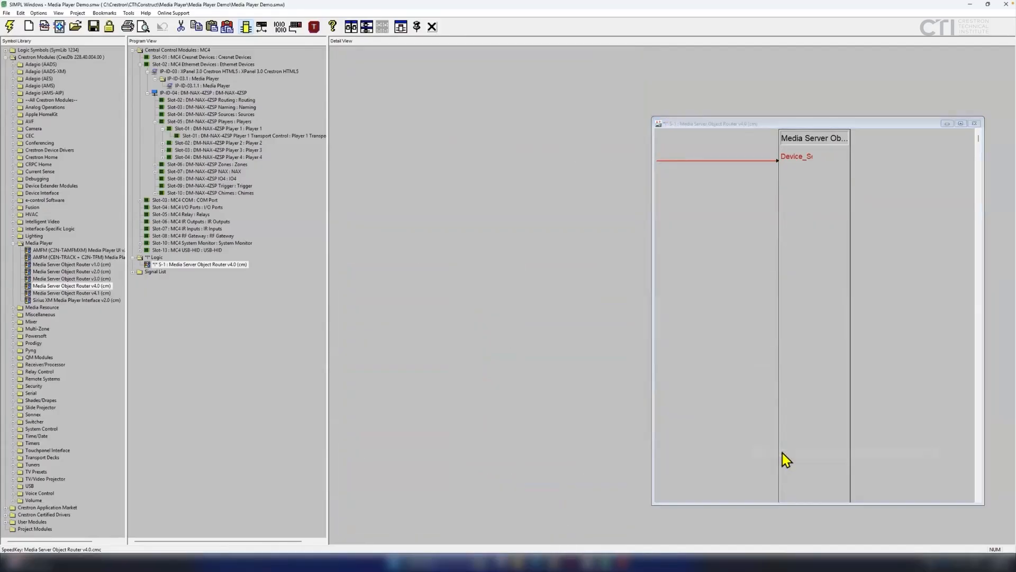
scroll(428, 301, down, 10)
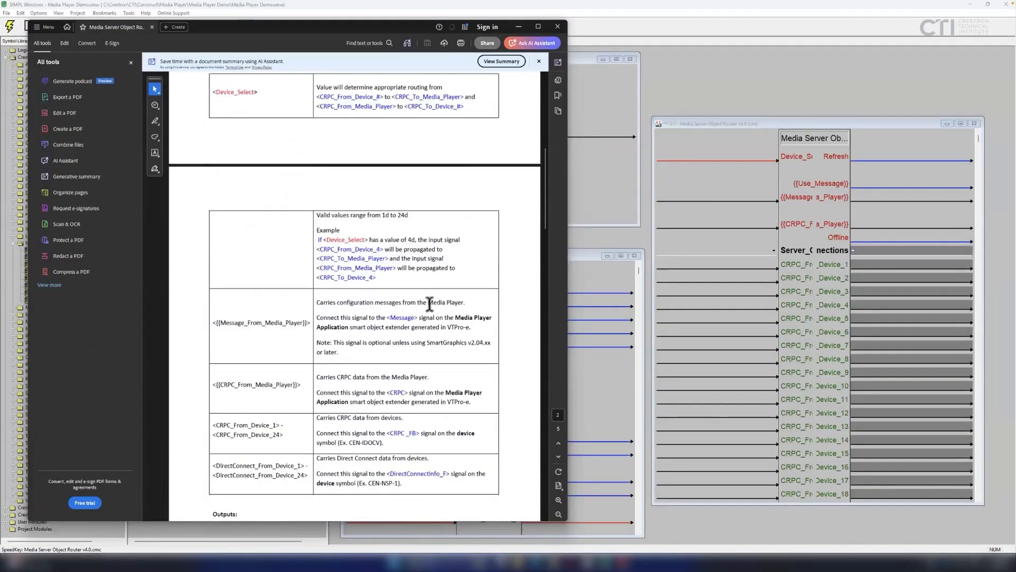
scroll(430, 302, up, 2)
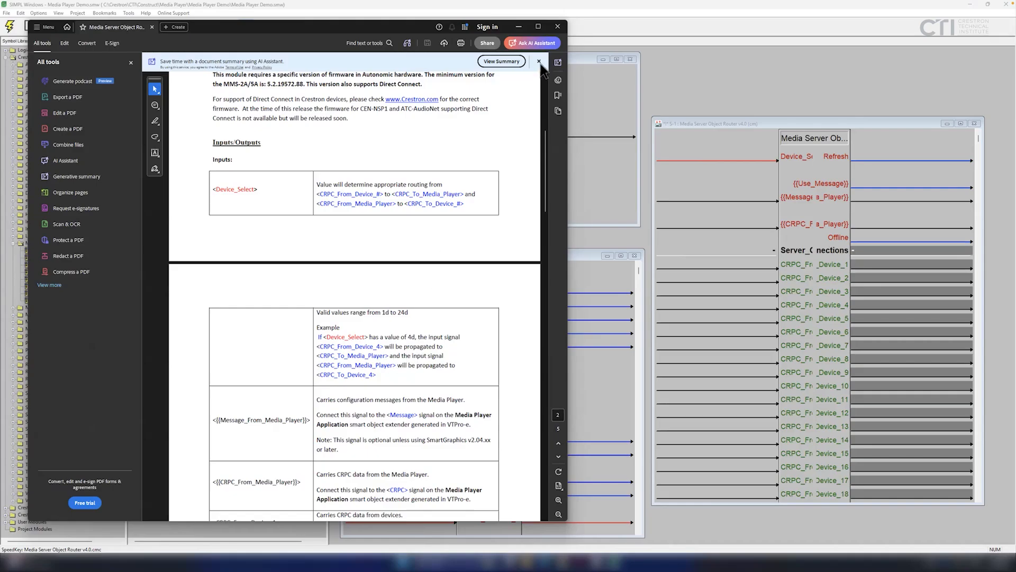
click(558, 26)
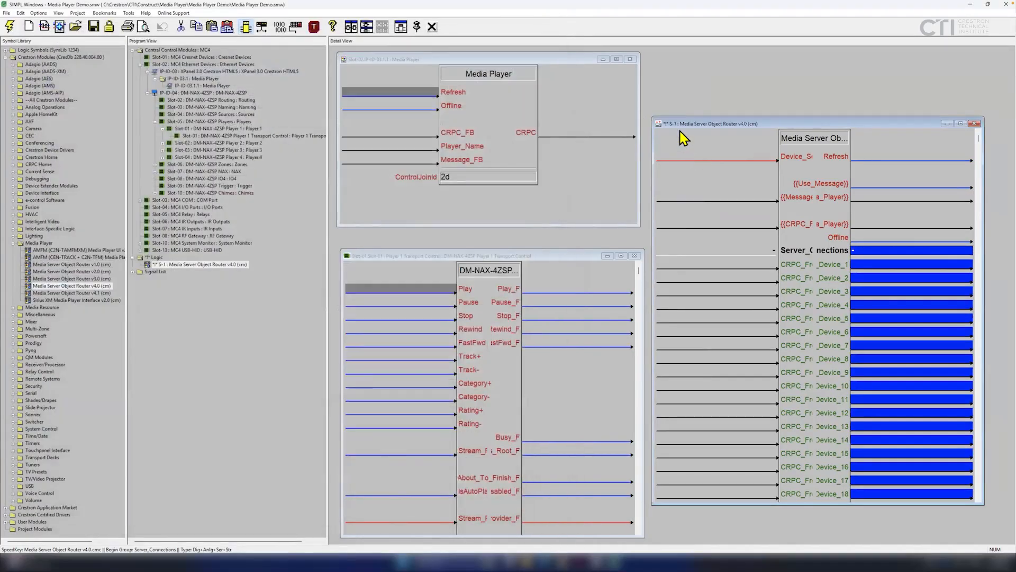
click(689, 156)
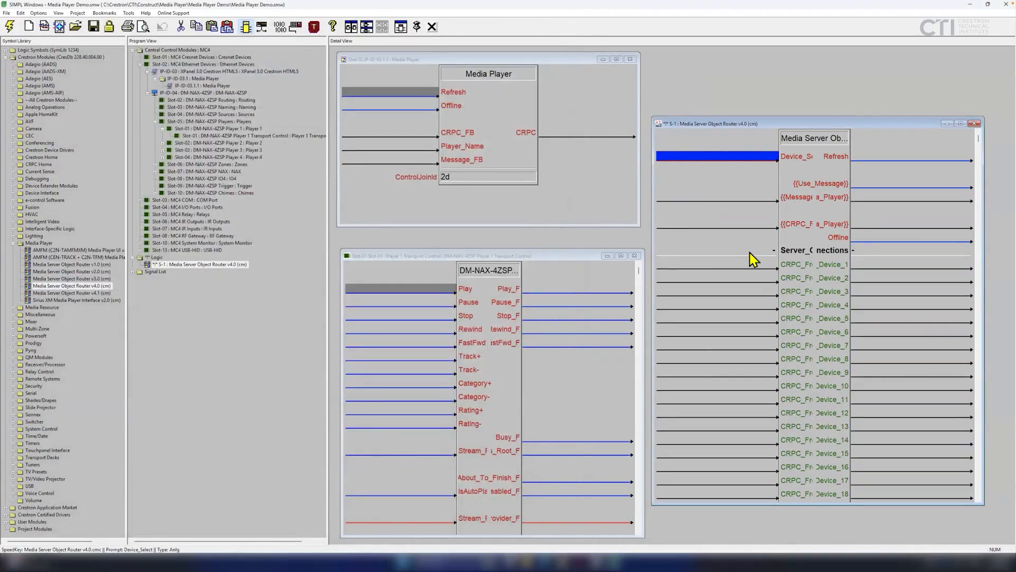
click(865, 264)
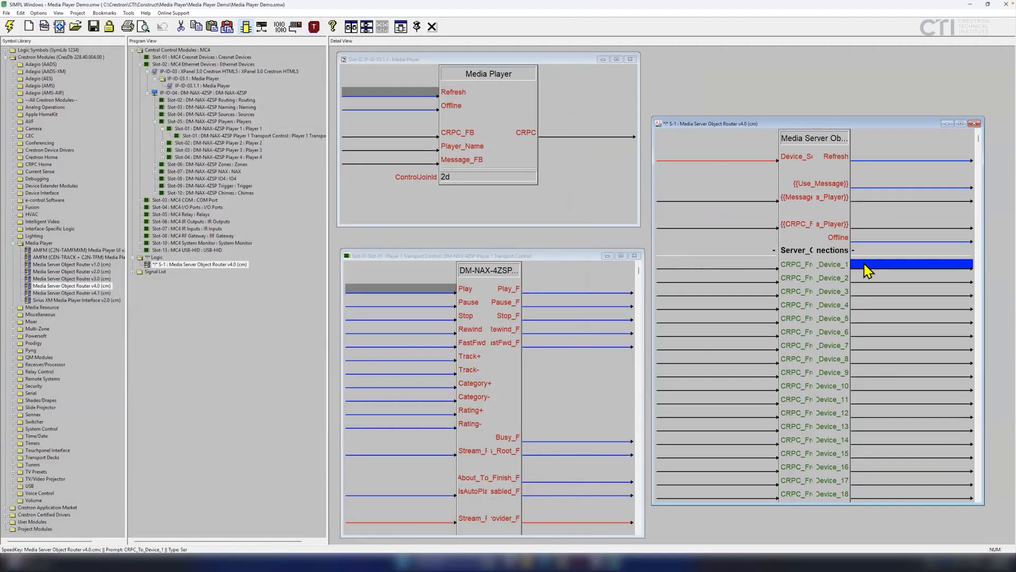
click(864, 223)
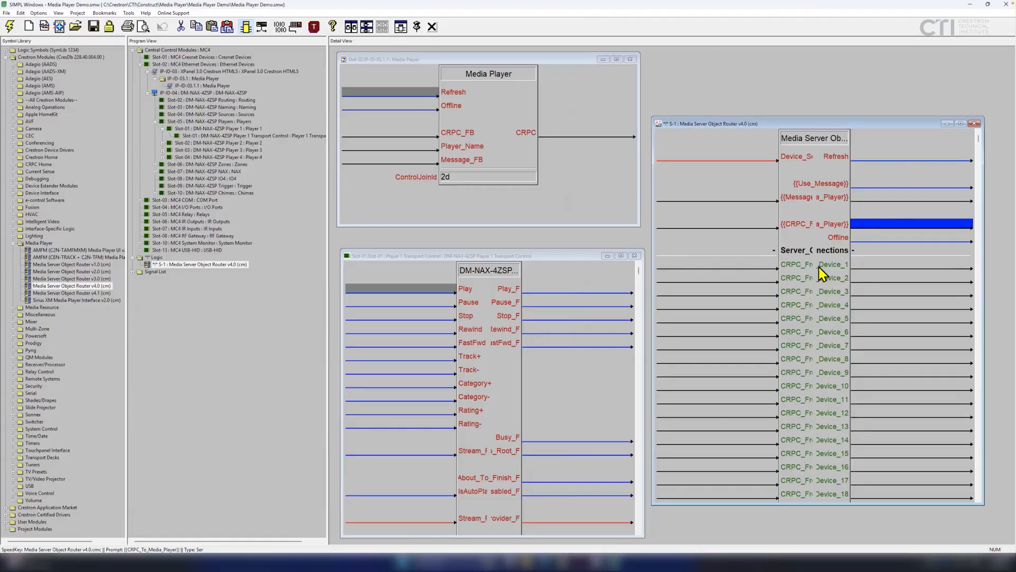
click(684, 159)
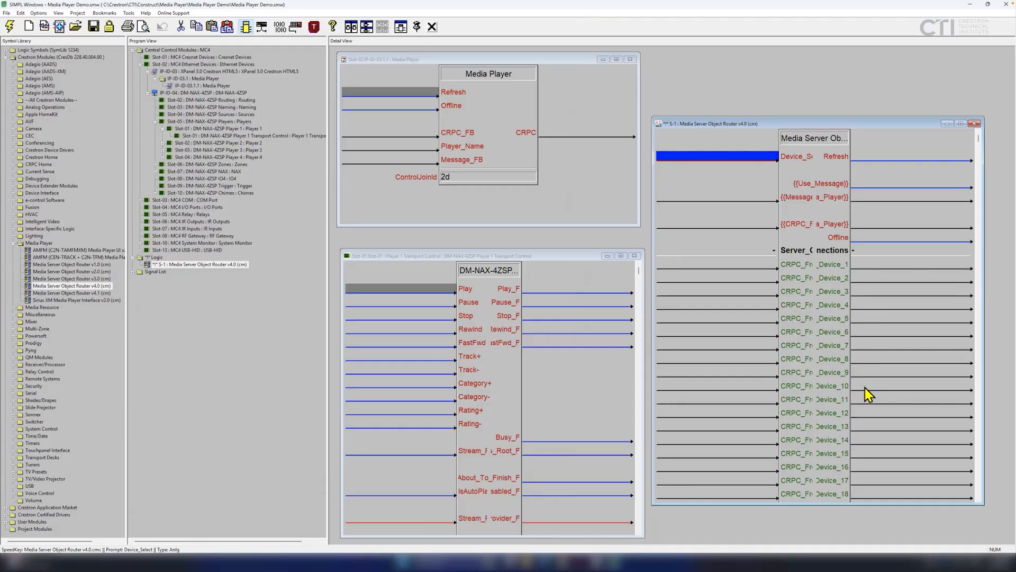
click(864, 268)
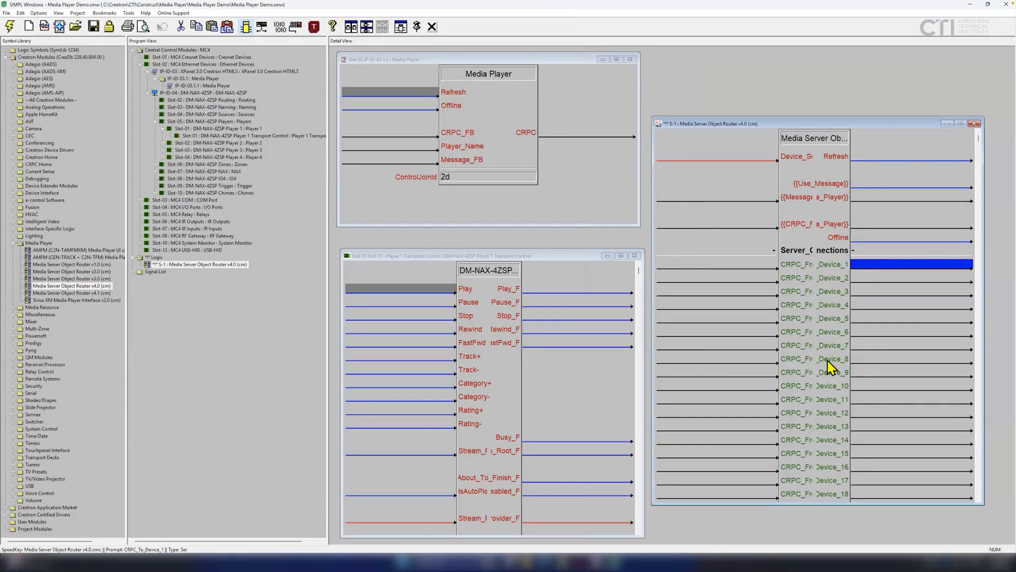
click(673, 157)
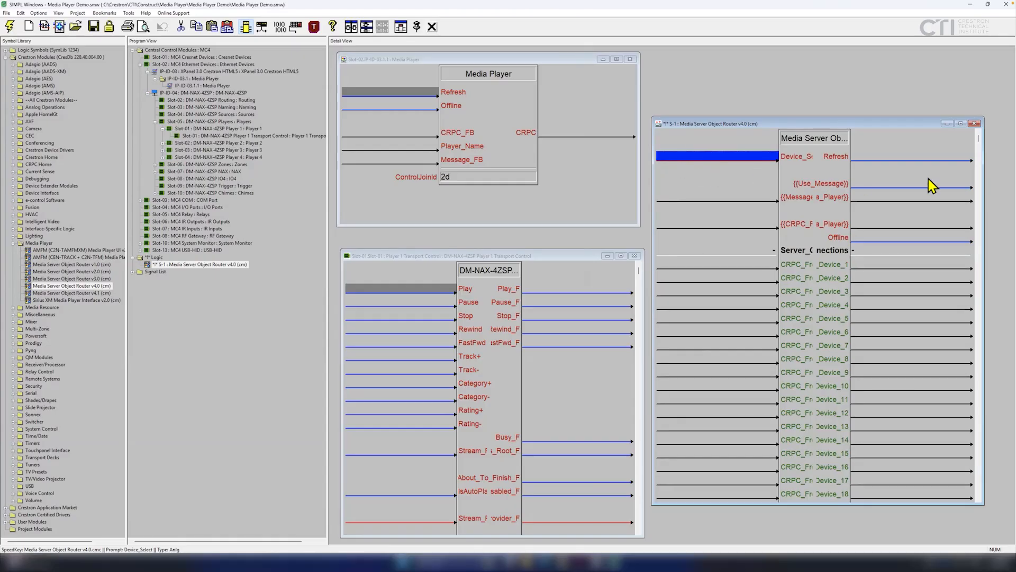
mouse_move(651, 183)
mouse_down()
mouse_move(515, 184)
mouse_move(678, 184)
mouse_move(662, 184)
mouse_up()
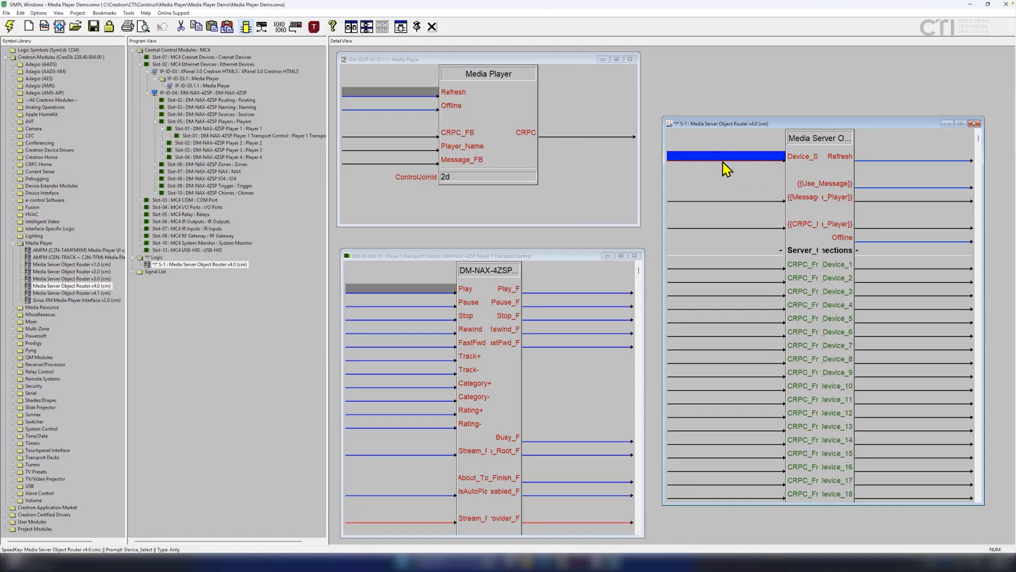
Add an Analog Initialize (S-2) with input 1 and initial value 1d.
click(155, 257)
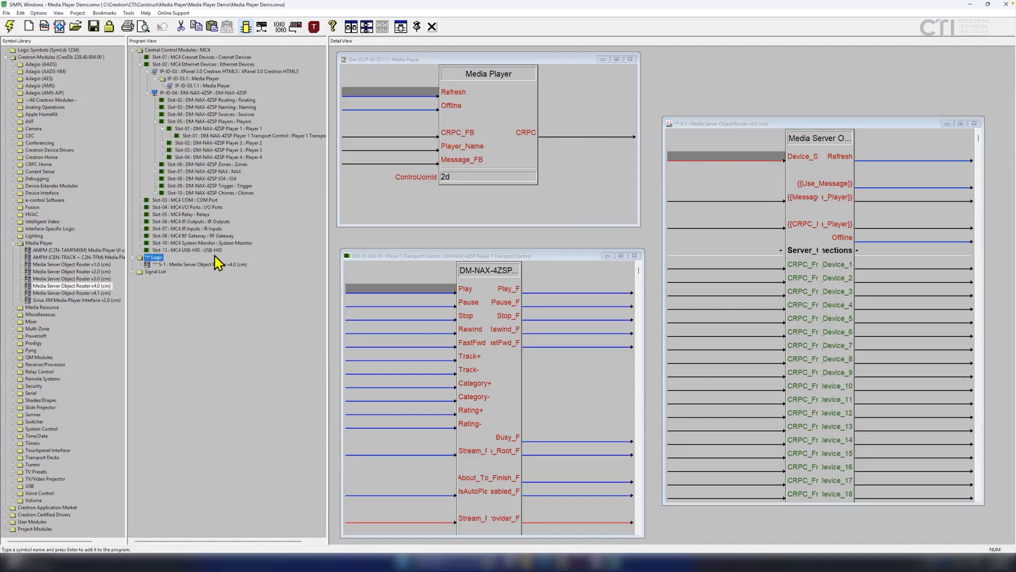
text(init)
key(Return)
double_click(182, 272)
drag(568, 248, 642, 253)
text(1)
key(Return)
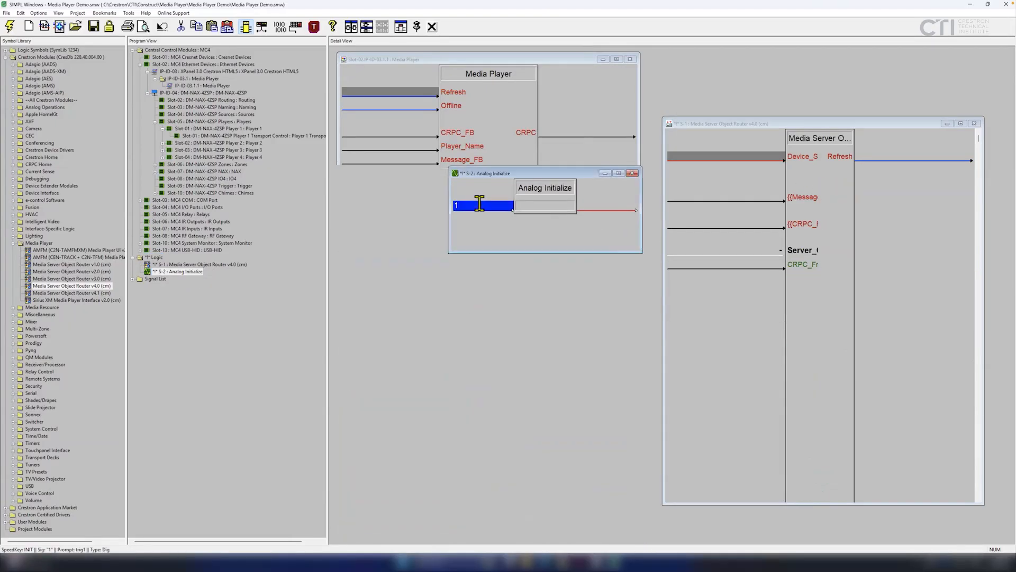
click(531, 206)
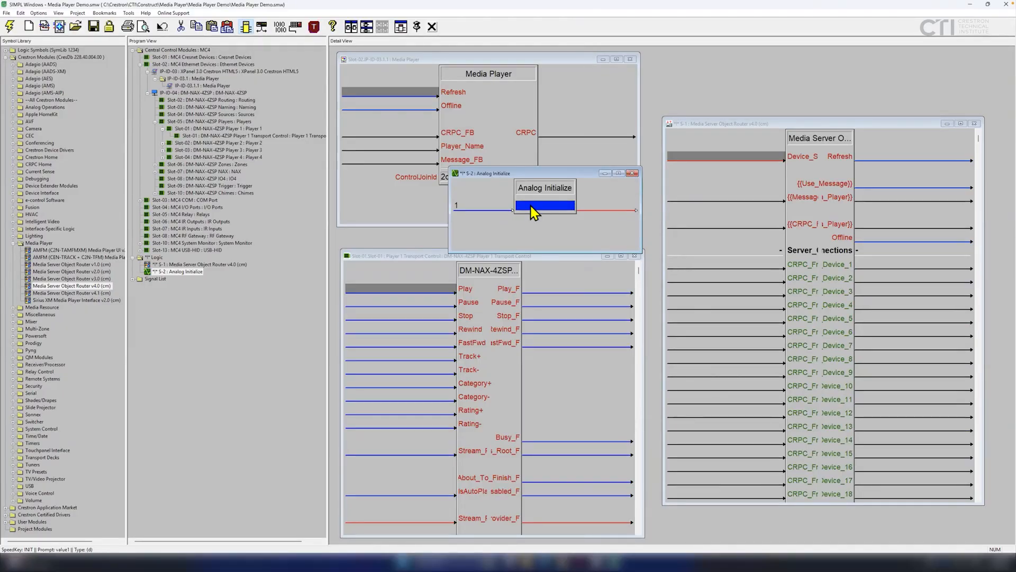
text(1d)
key(Return)
Name its output Media.Player.Device.Select and wire it to the router's Device_Select input.
click(765, 266)
click(889, 267)
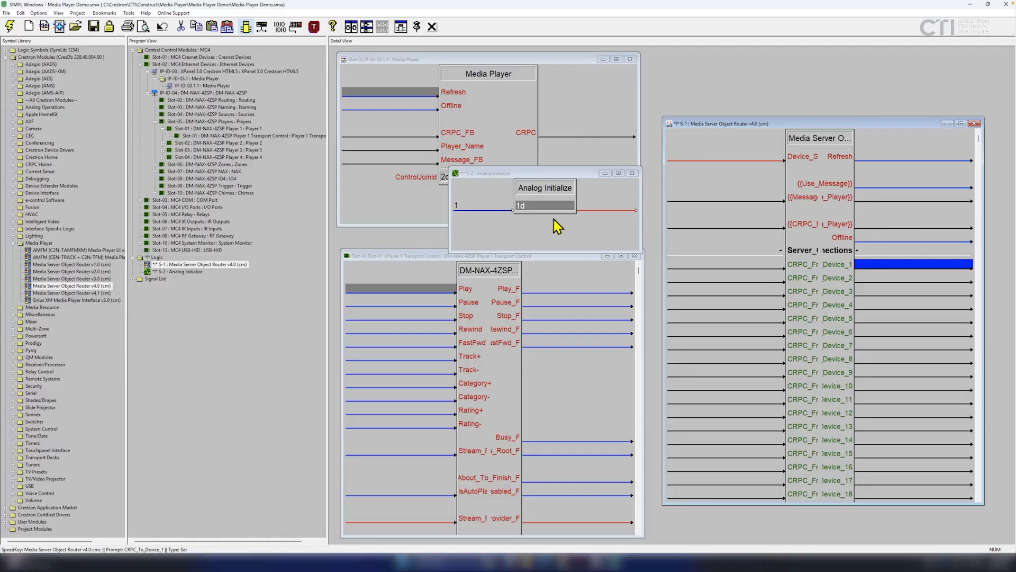
click(609, 206)
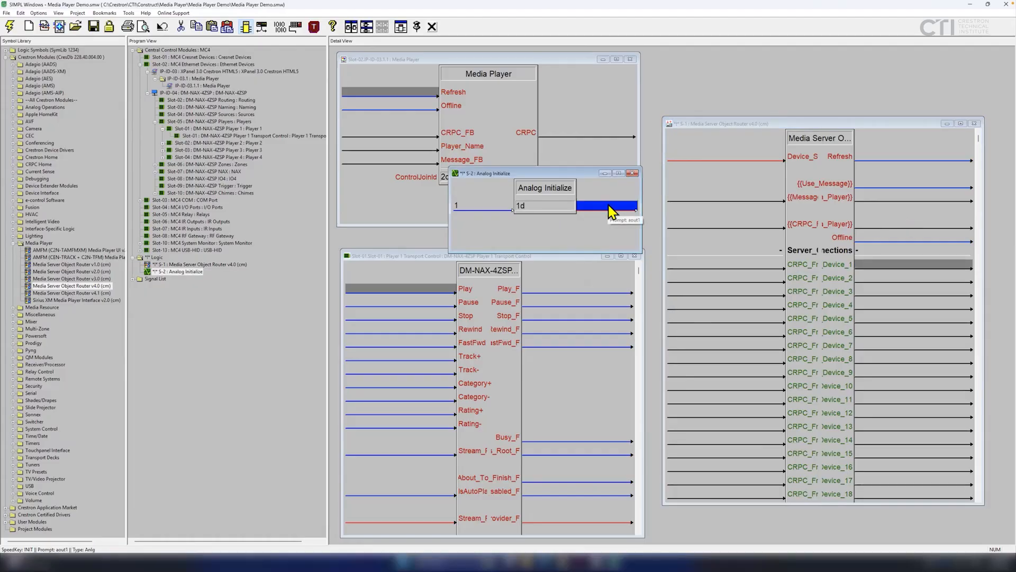
drag(449, 201, 380, 202)
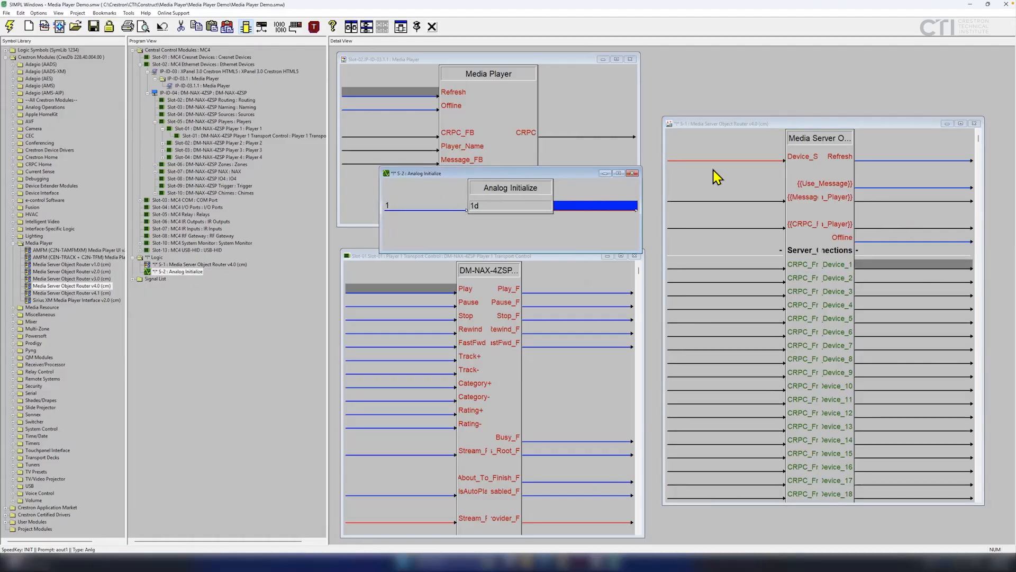
mouse_move(662, 157)
mouse_down()
mouse_move(517, 172)
mouse_move(675, 169)
mouse_up()
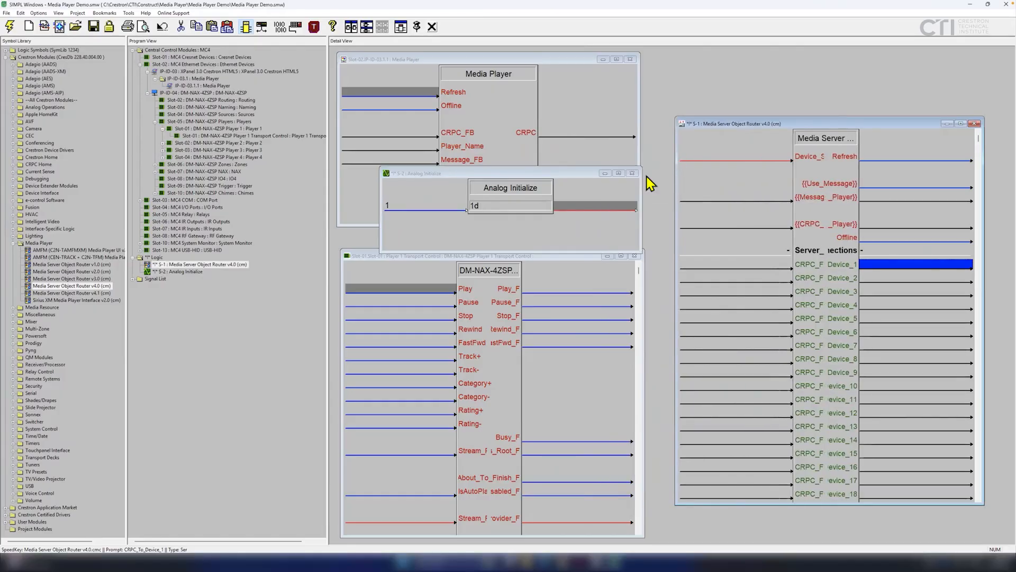
click(574, 206)
text(Media.Player.Device.)
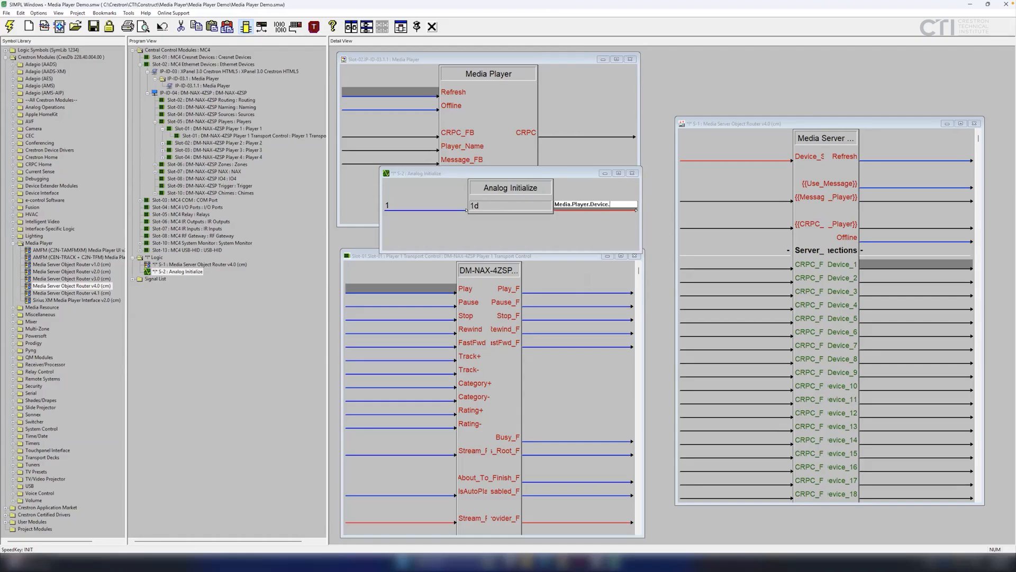
text(Select)
key(Return)
drag(575, 208, 721, 160)
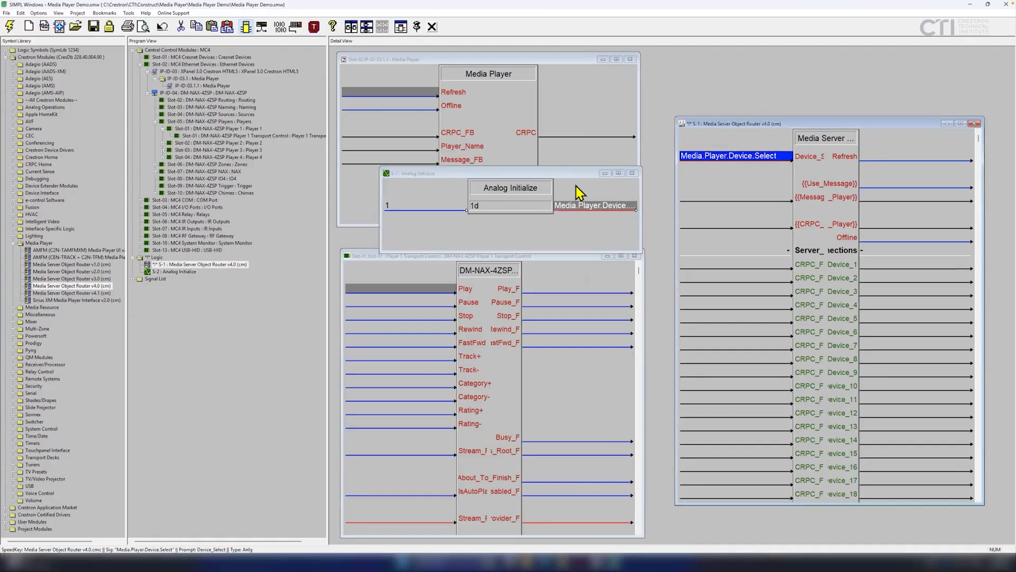
Widen the S-1 router window and start naming CRPC_To_Device_1 'CRPC.To.Player.'.
click(633, 173)
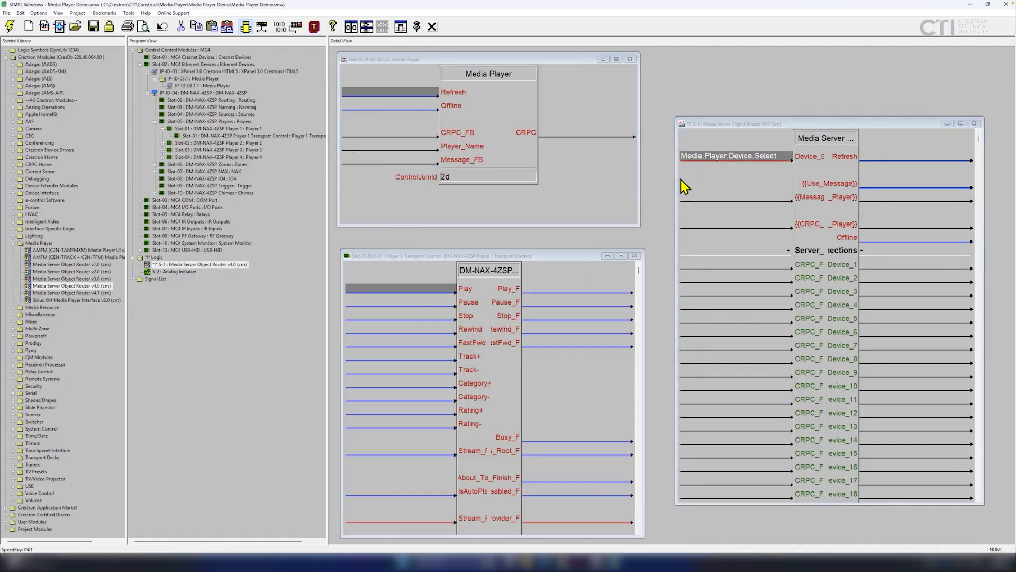
drag(675, 184, 652, 183)
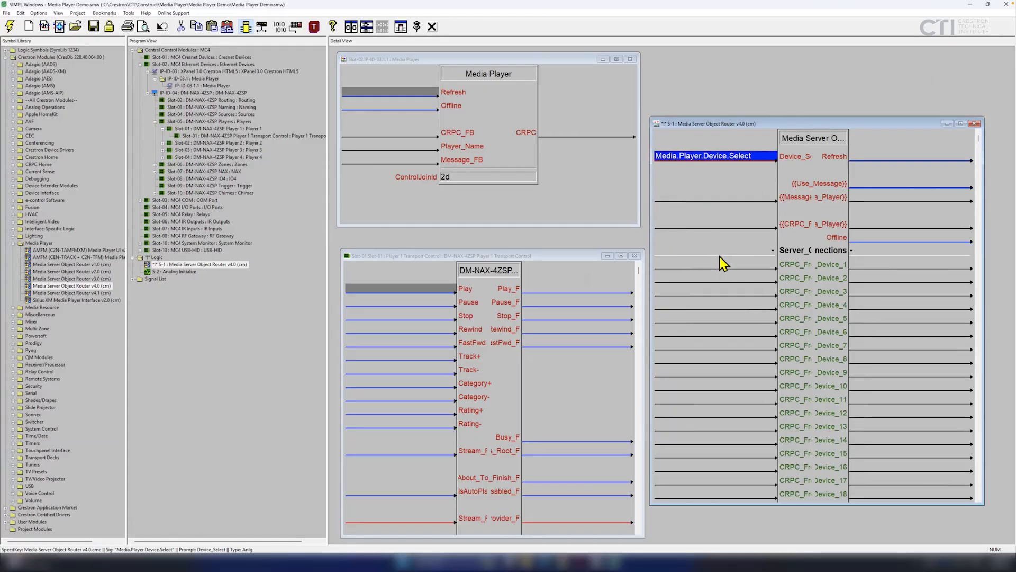
drag(651, 240, 446, 265)
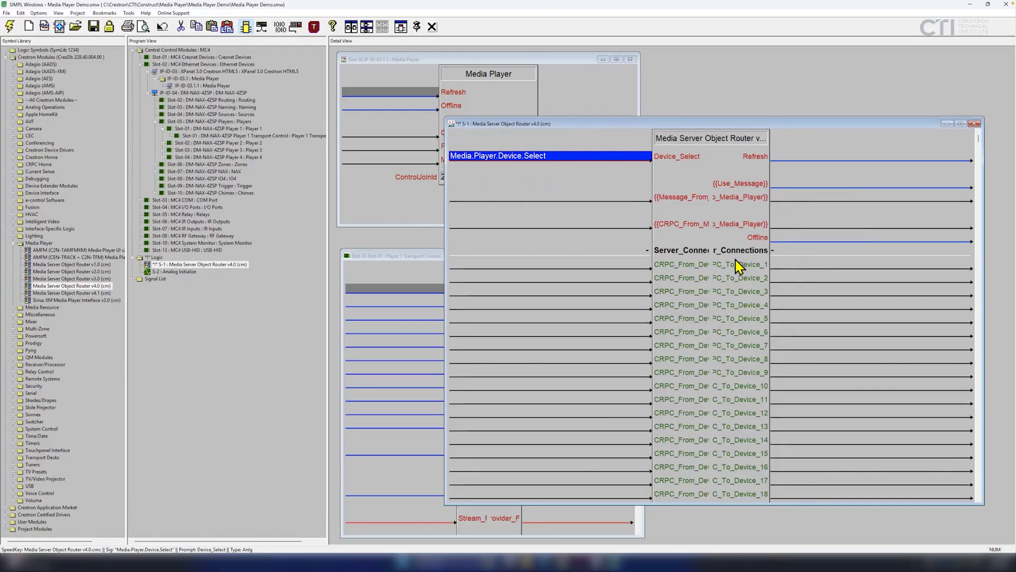
click(784, 268)
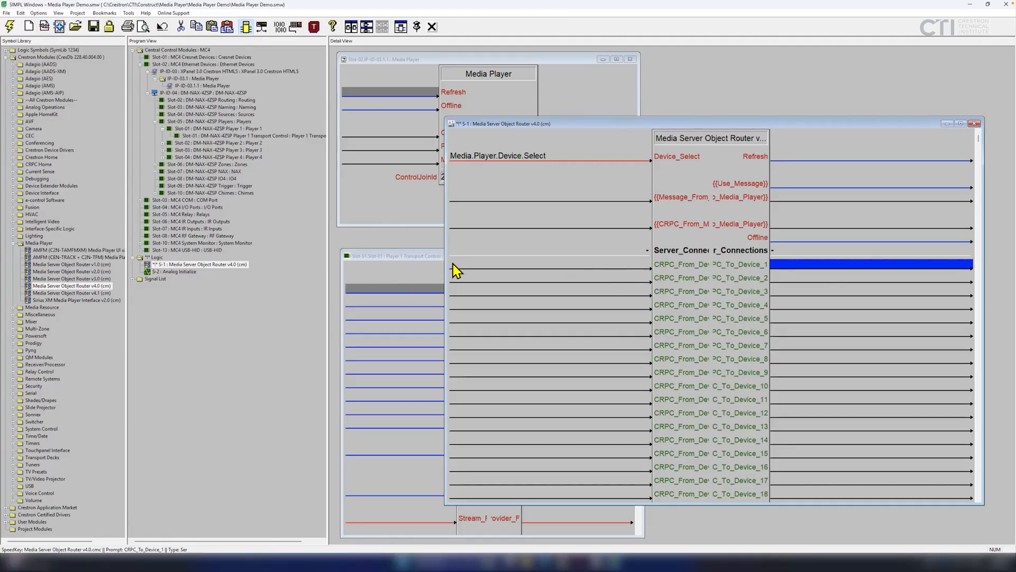
mouse_move(445, 271)
mouse_down()
mouse_move(596, 271)
mouse_move(431, 274)
mouse_up()
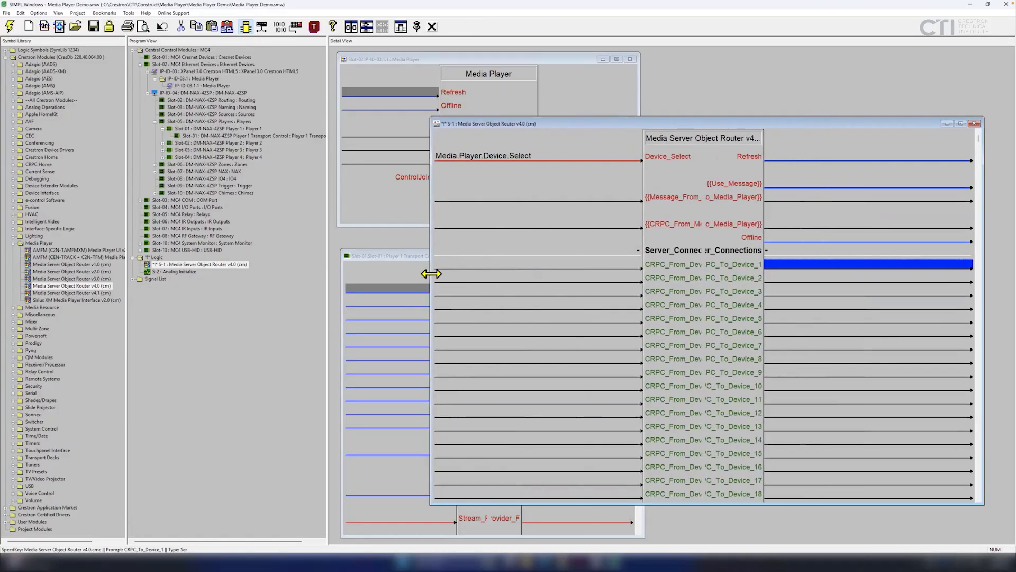
text(CRPC)
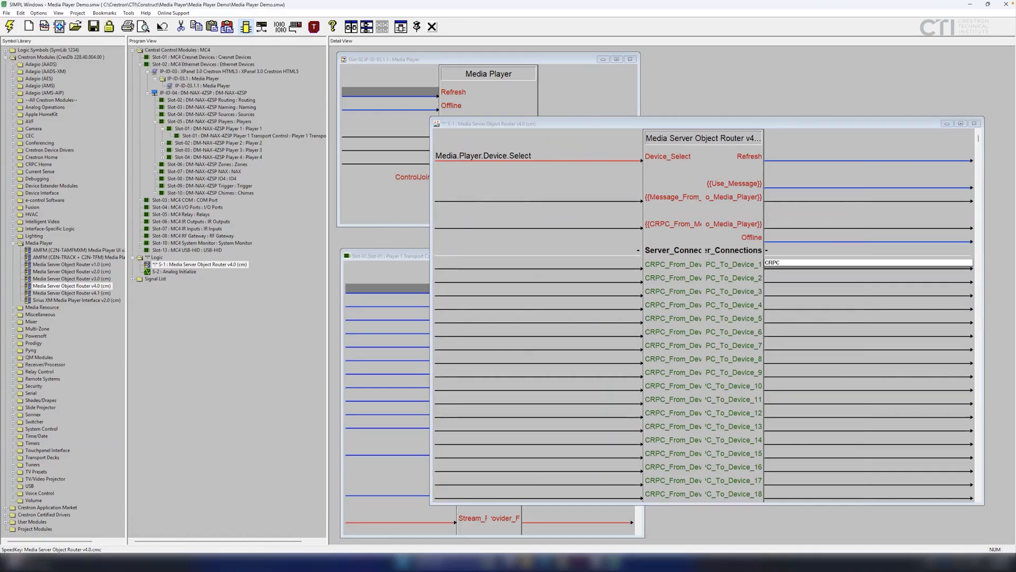
text(.To)
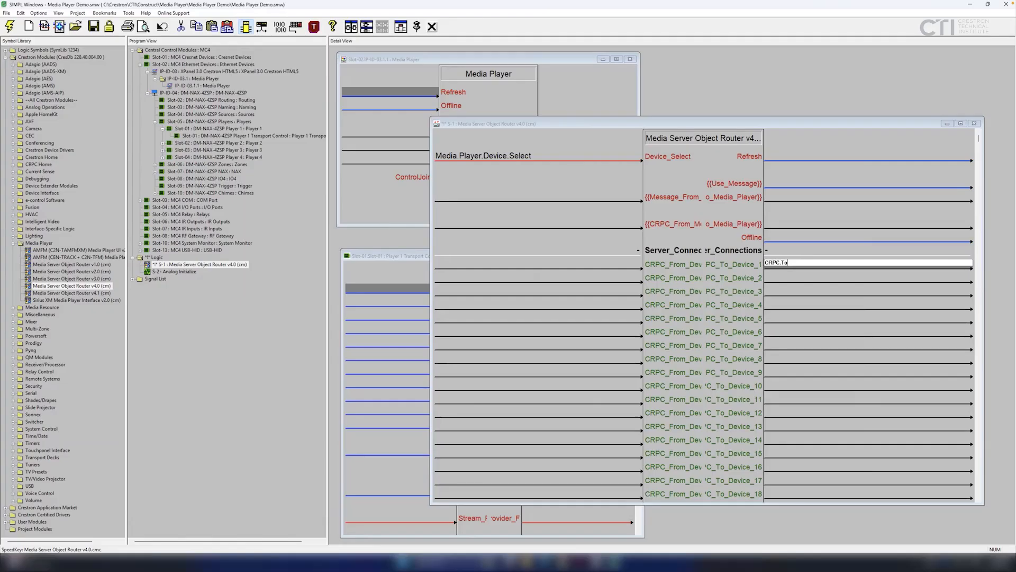
text(.Player.1)
Finish the CRPC.To.Player.1 signal and wire it into Player 1 Transport Control's CRPC input.
key(Return)
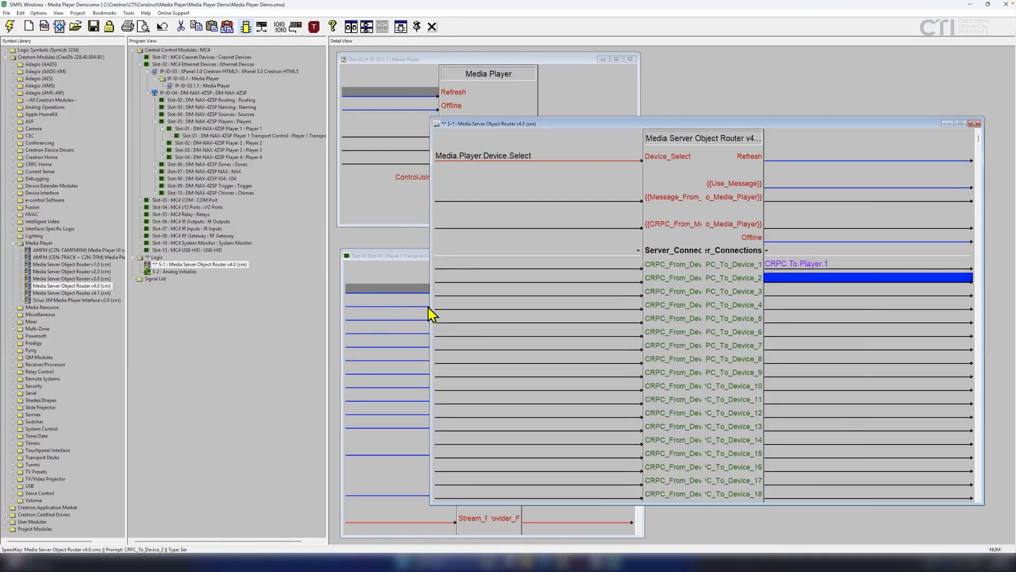
drag(431, 302, 655, 309)
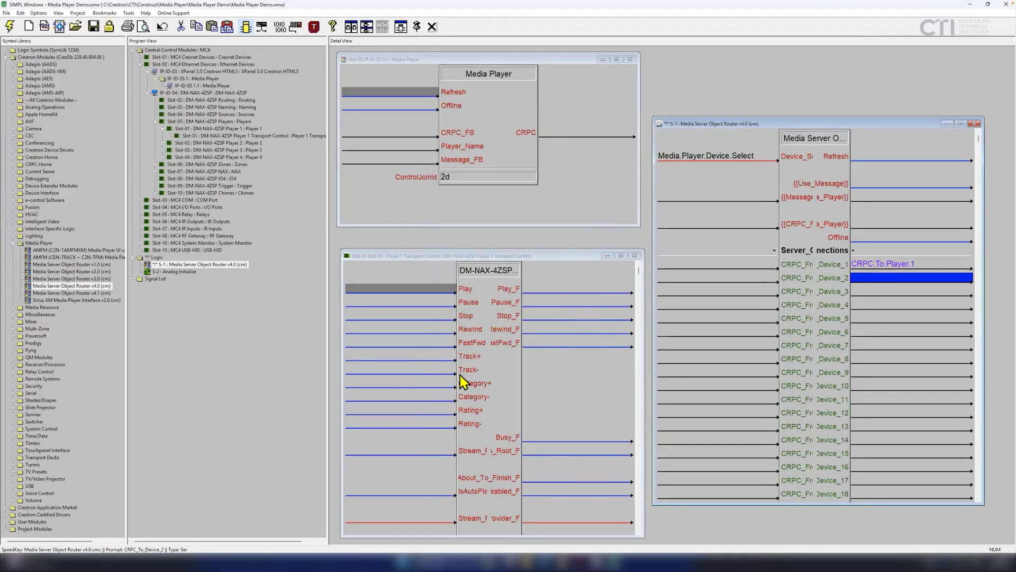
click(461, 257)
scroll(483, 349, down, 1)
scroll(483, 349, down, 10)
scroll(481, 338, down, 4)
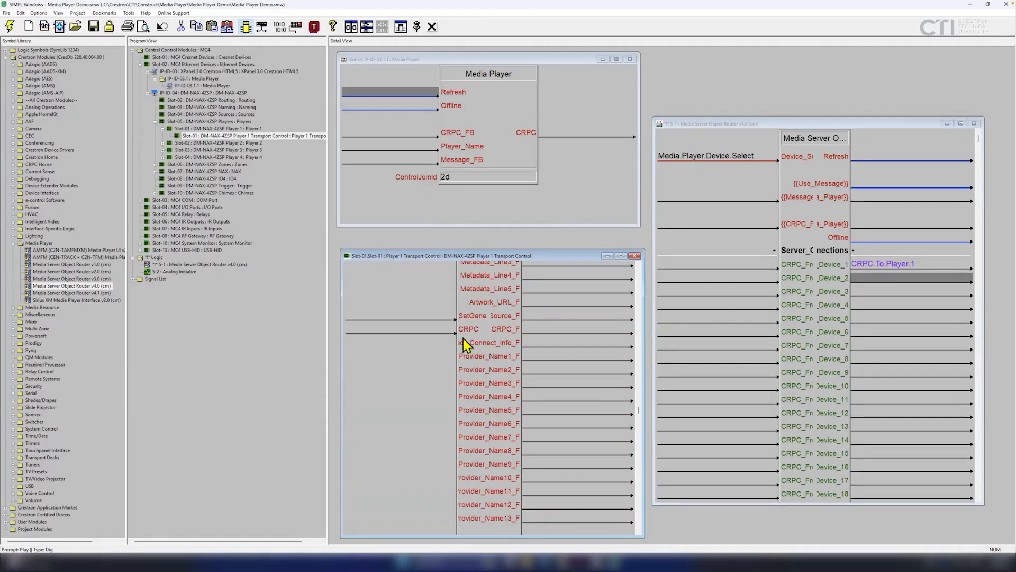
drag(873, 269, 389, 333)
drag(643, 370, 688, 371)
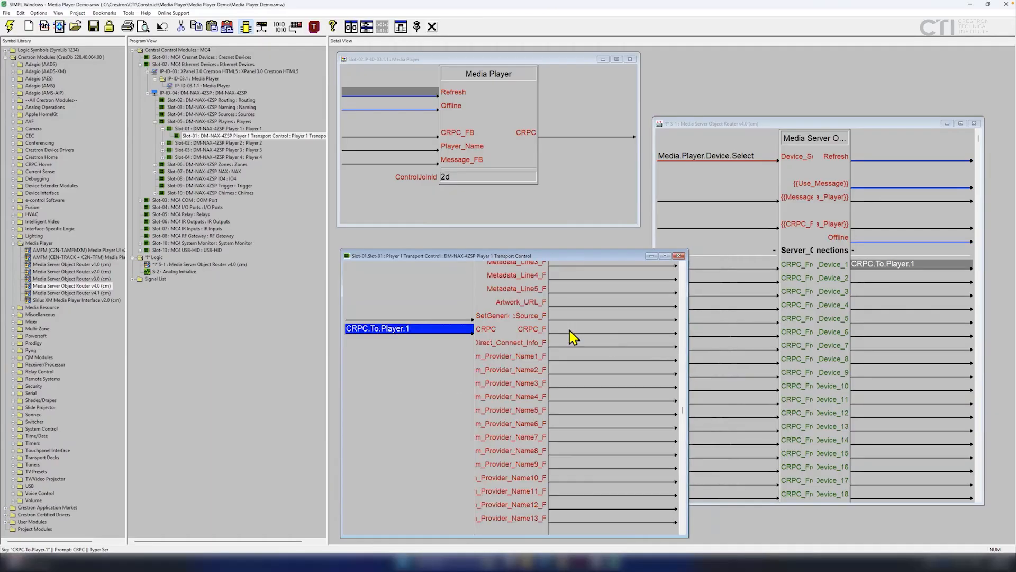
Name Player 1's CRPC_F output CRPC.From.Player.1 and wire it to the router's CRPC_From_Device_1 input.
click(570, 330)
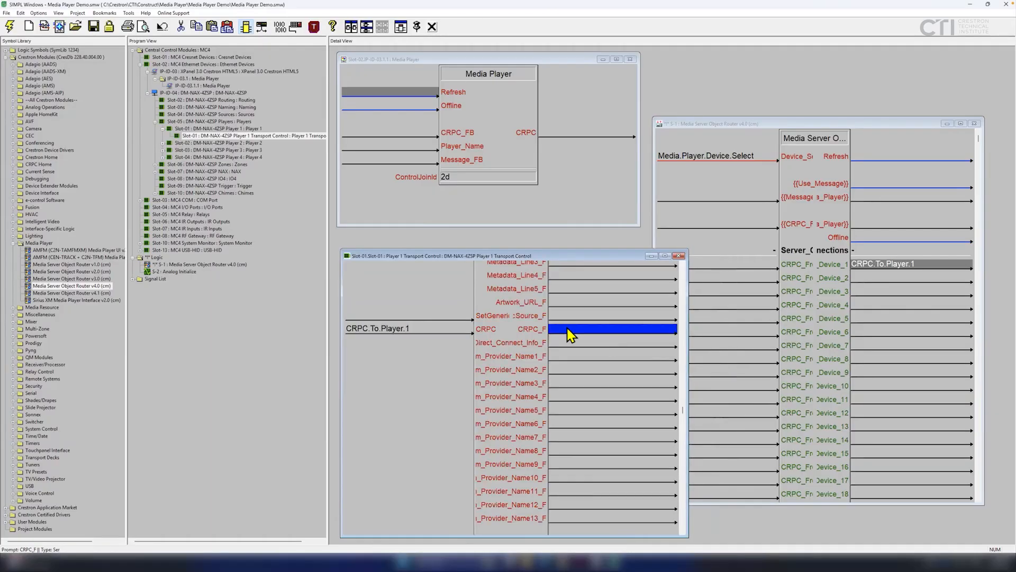
text(C)
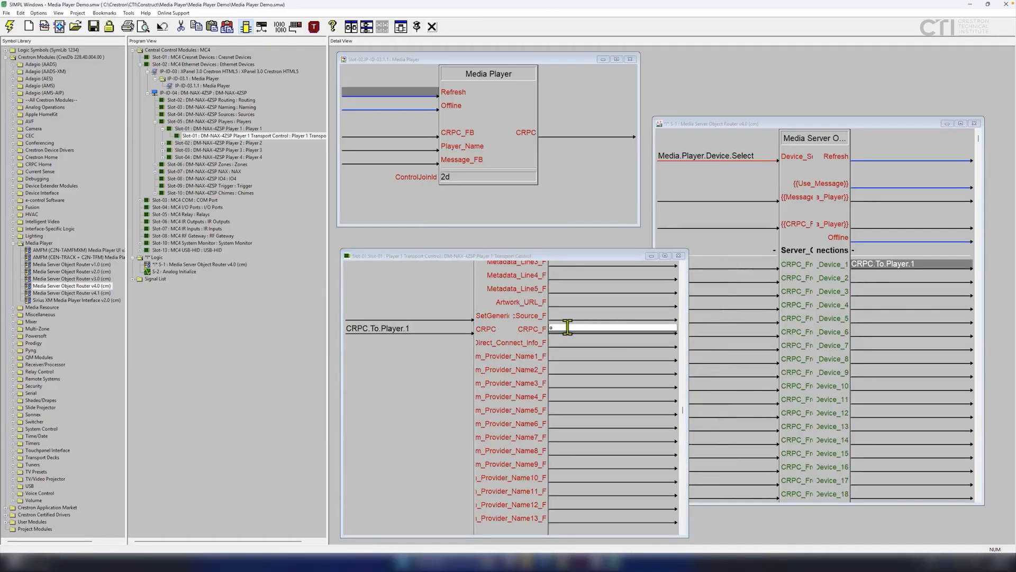
text(CRPC.From.Player.1)
key(Return)
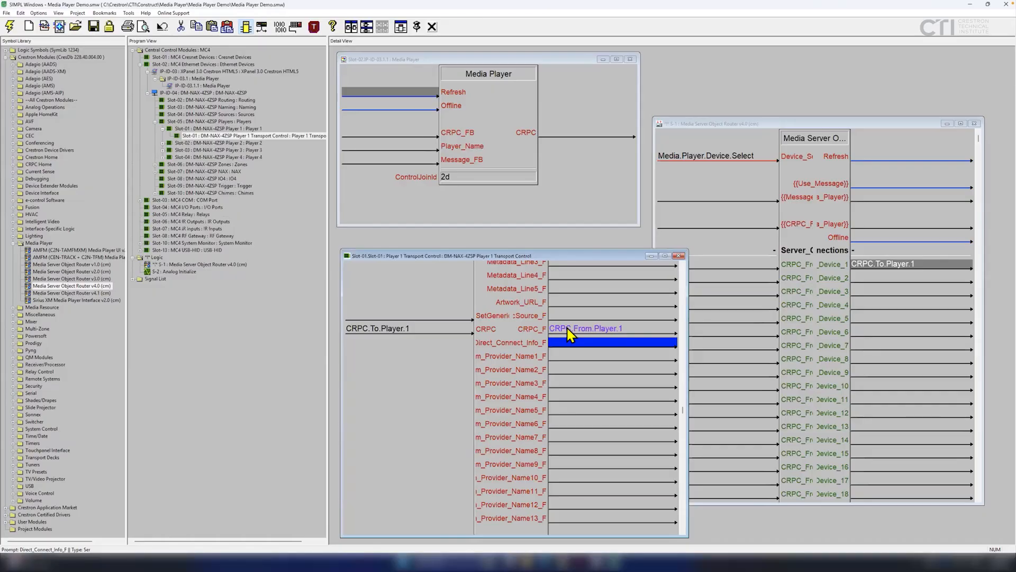
drag(570, 330, 743, 267)
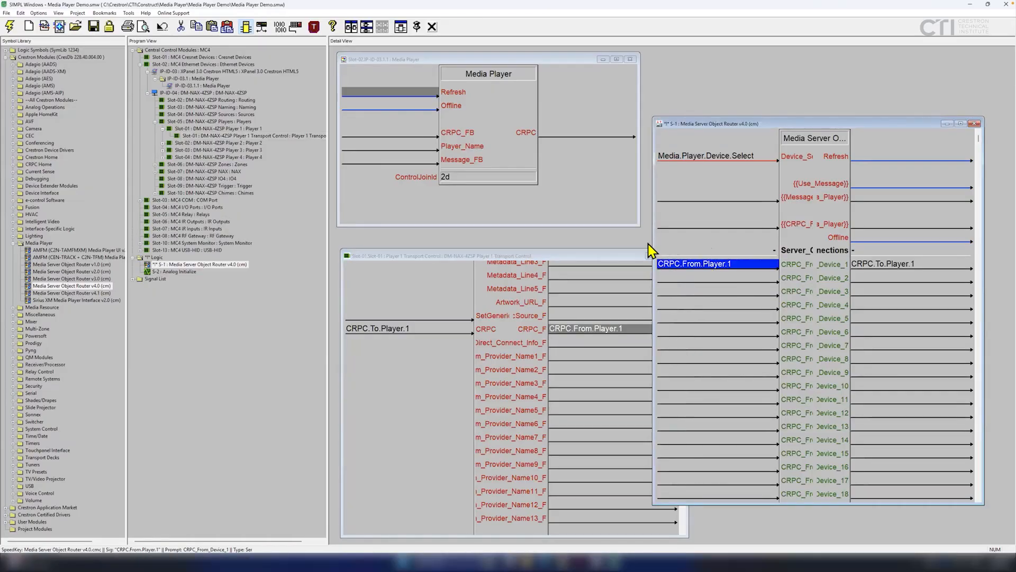
Widen the router view to check signal names, then close the Player 1 Transport Control window.
drag(654, 296, 693, 270)
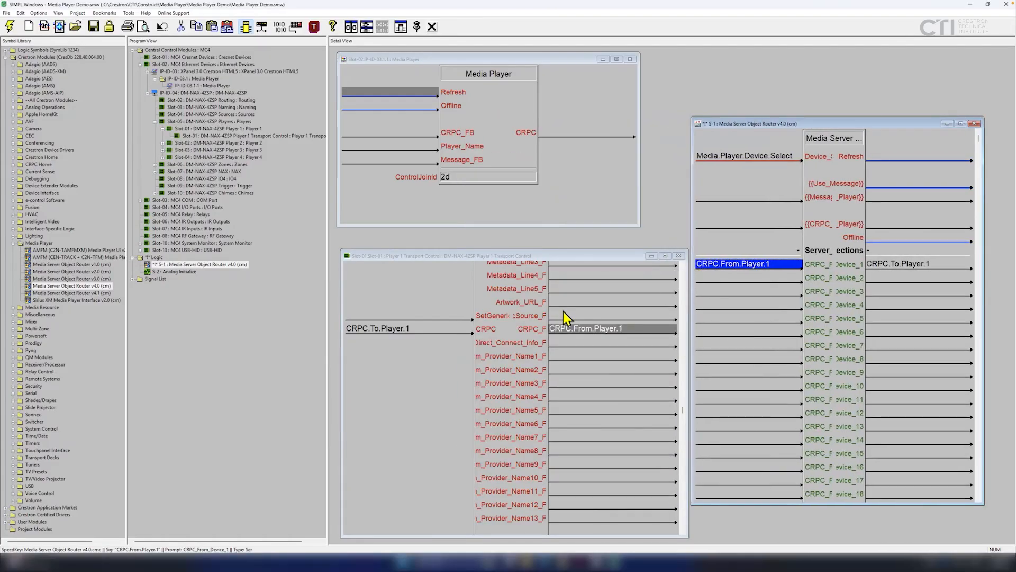
scroll(560, 324, up, 5)
scroll(559, 329, up, 10)
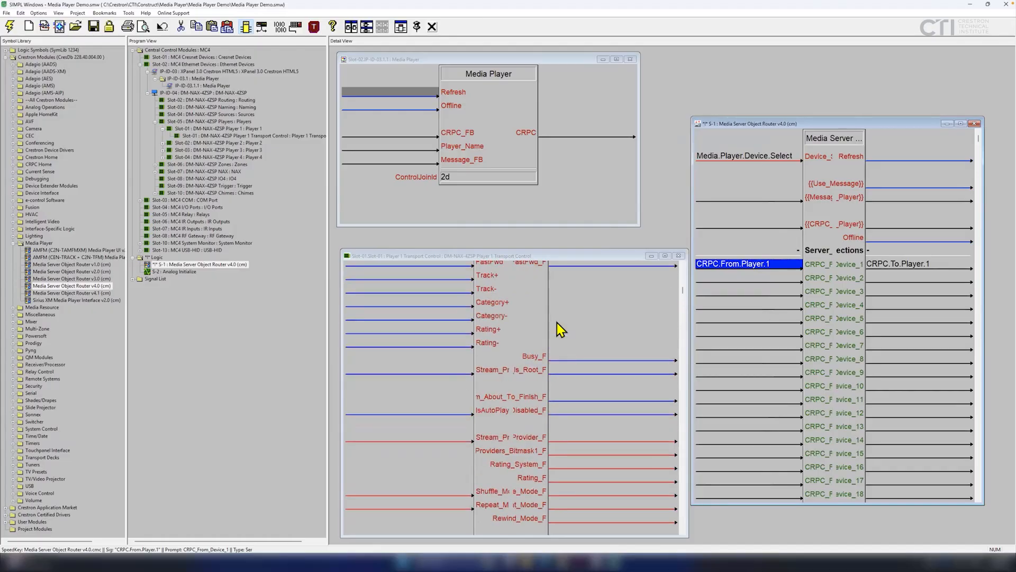
scroll(560, 329, down, 12)
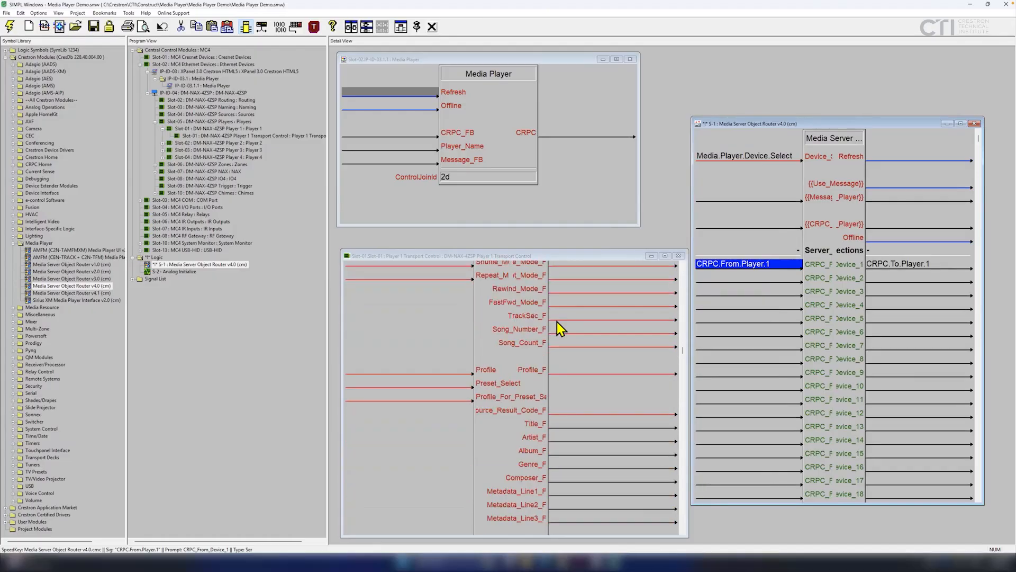
scroll(560, 328, down, 3)
scroll(487, 335, up, 15)
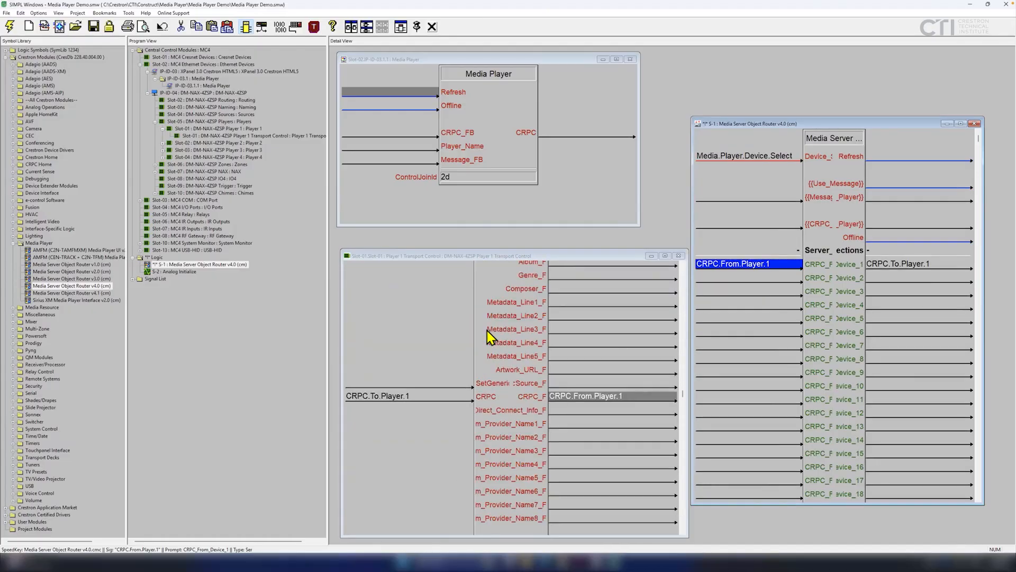
click(679, 256)
drag(812, 125, 778, 97)
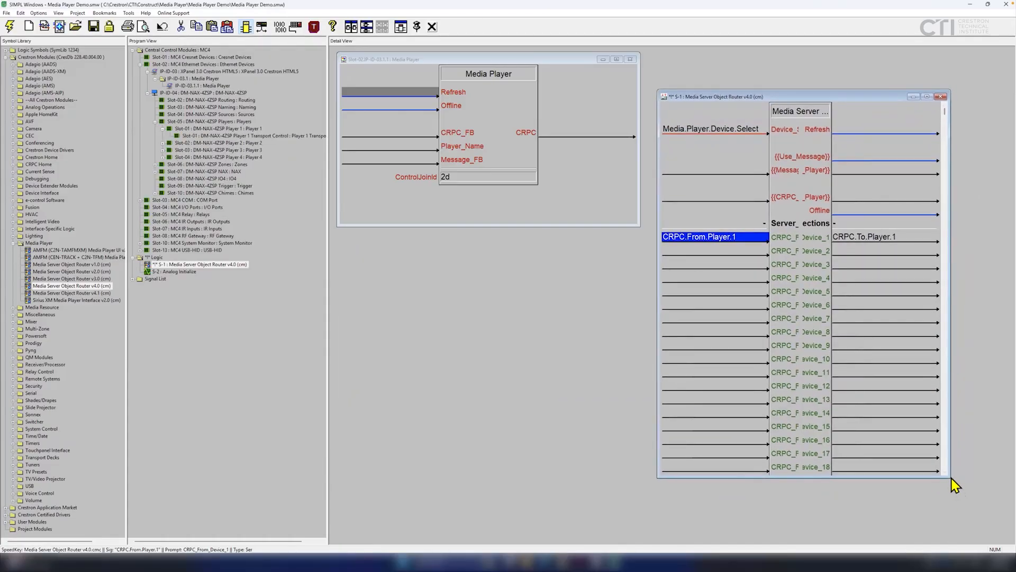
Name the router's CRPC_To_Media_Player output CRPC.To.Media.Player and wire it to the Media Player's CRPC_FB.
drag(948, 476, 985, 526)
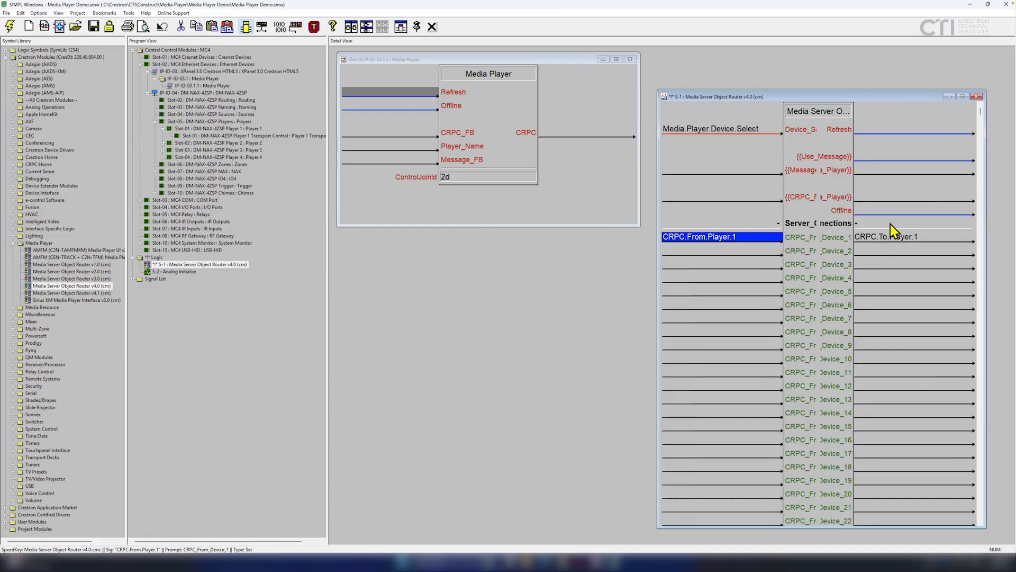
click(868, 198)
drag(659, 196, 423, 223)
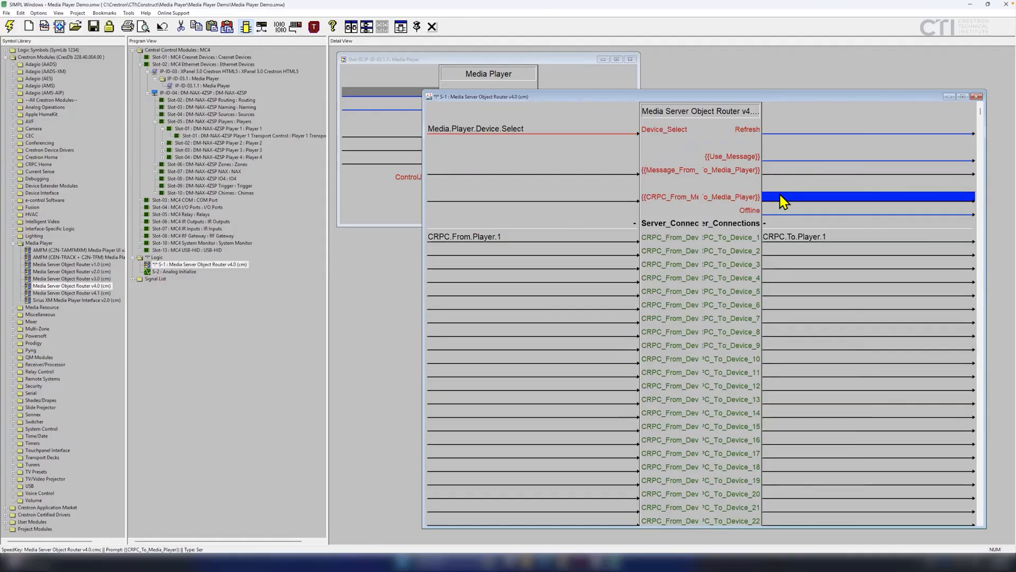
text(c)
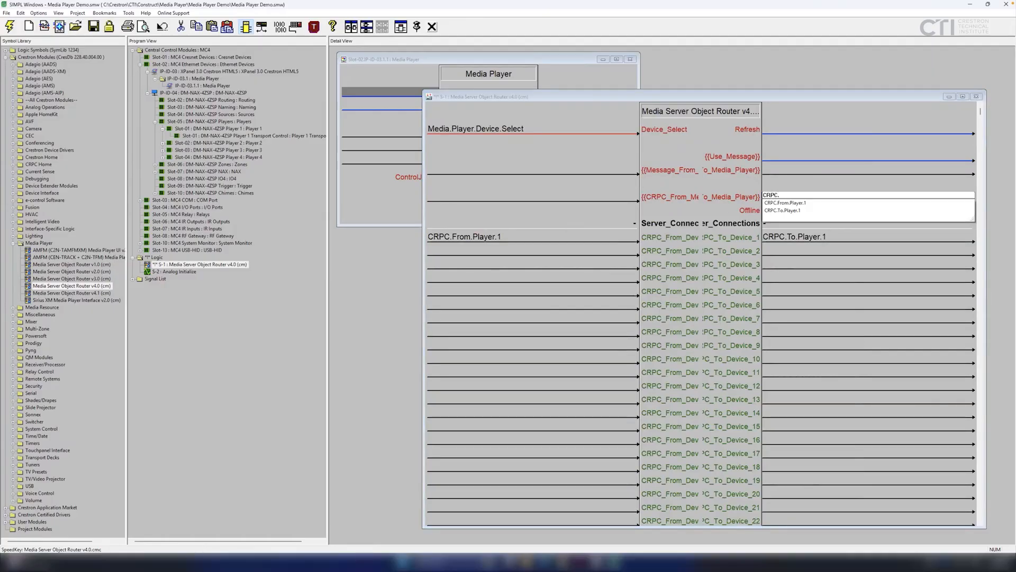
text(RPC.T)
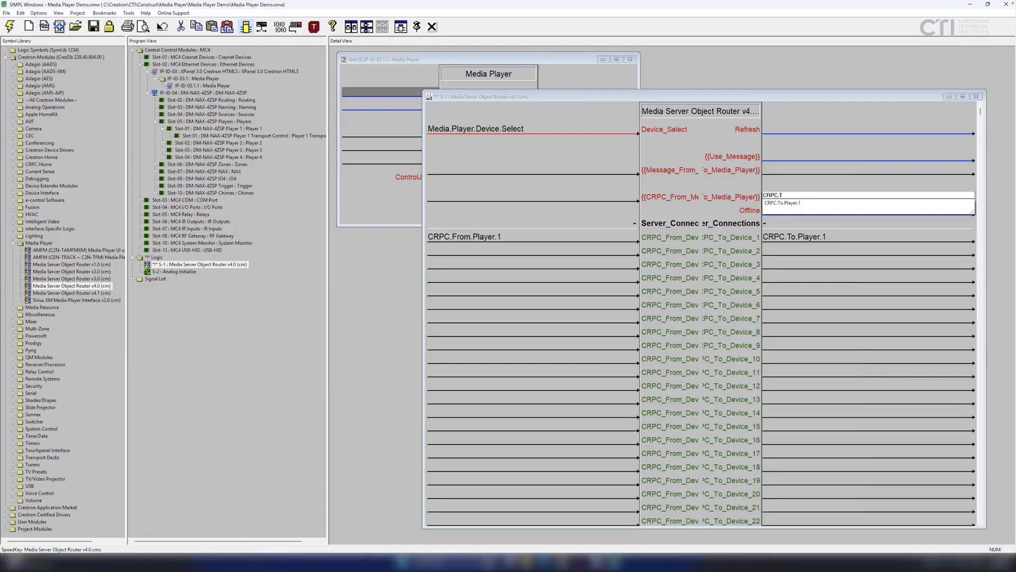
text(o.Media.Player)
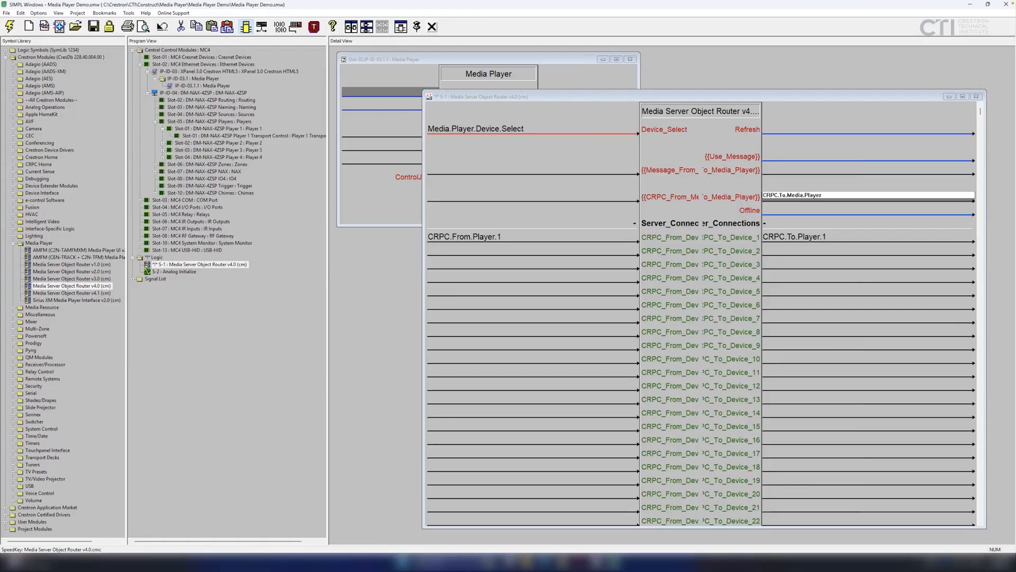
key(Return)
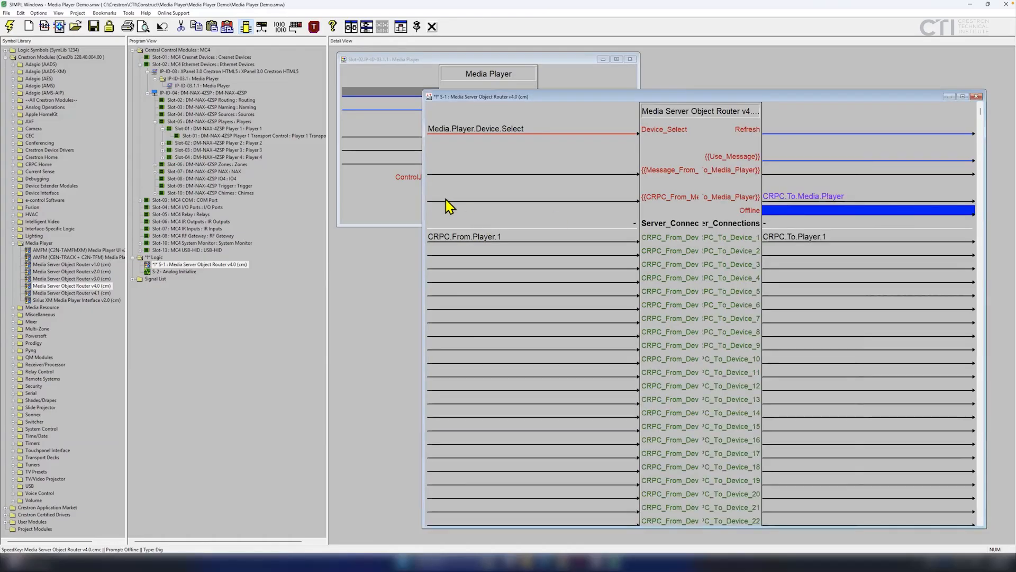
drag(424, 196, 661, 211)
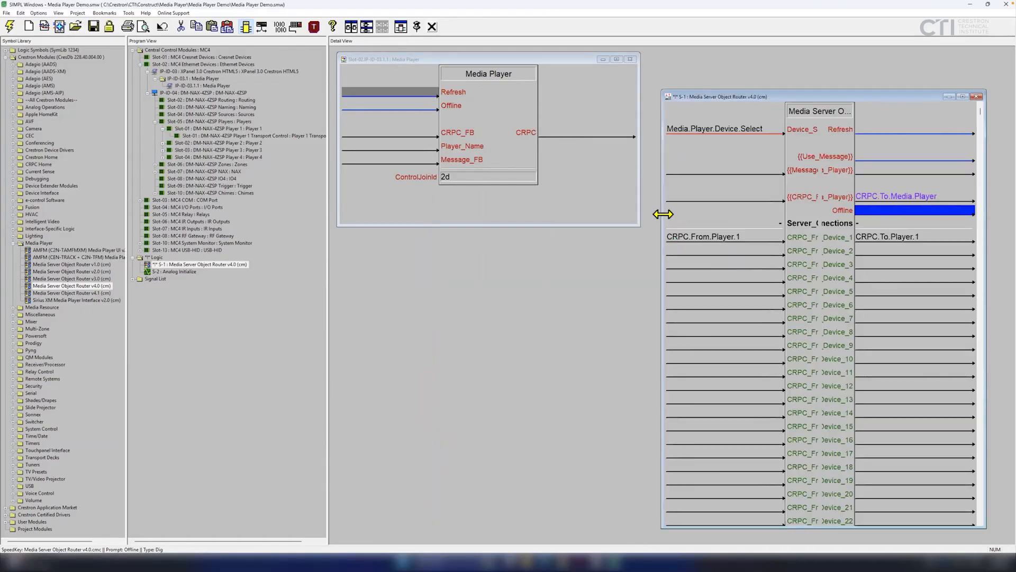
drag(876, 204, 376, 139)
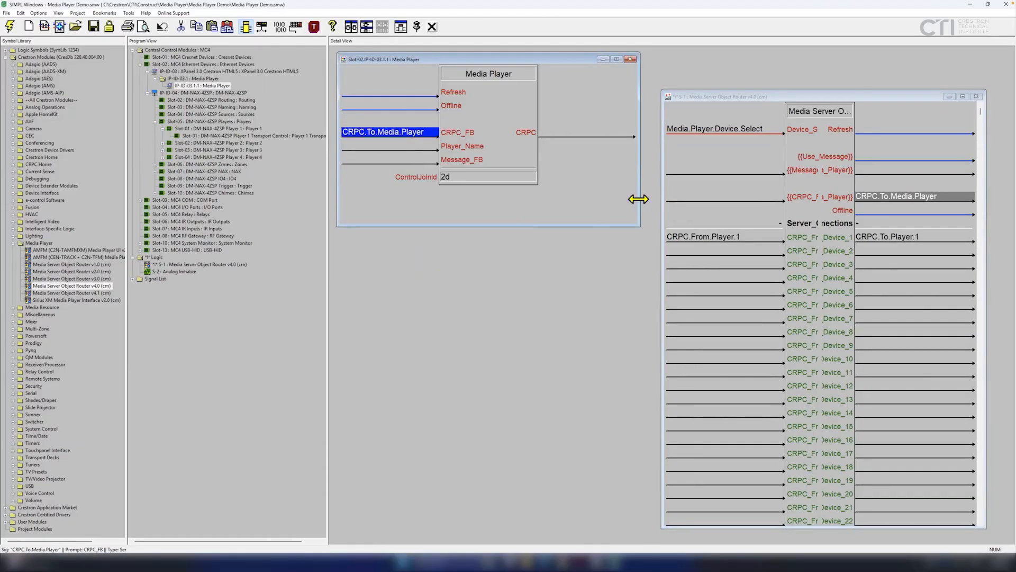
Name the Media Player's CRPC output CRPC.From.Media.Player and wire it into the router.
click(556, 136)
text(CRPC.)
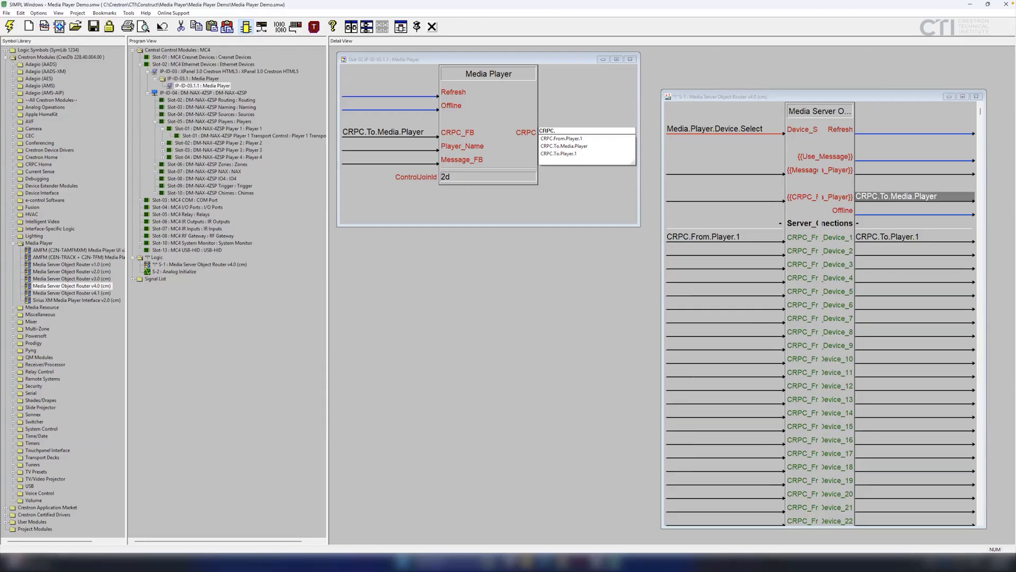
text(From.Media.)
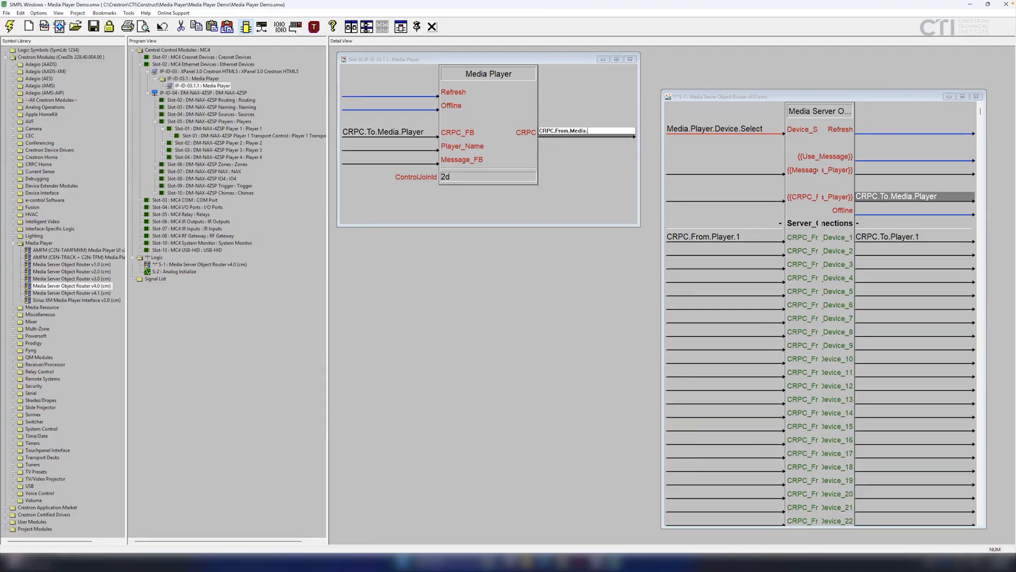
text(Player)
key(Return)
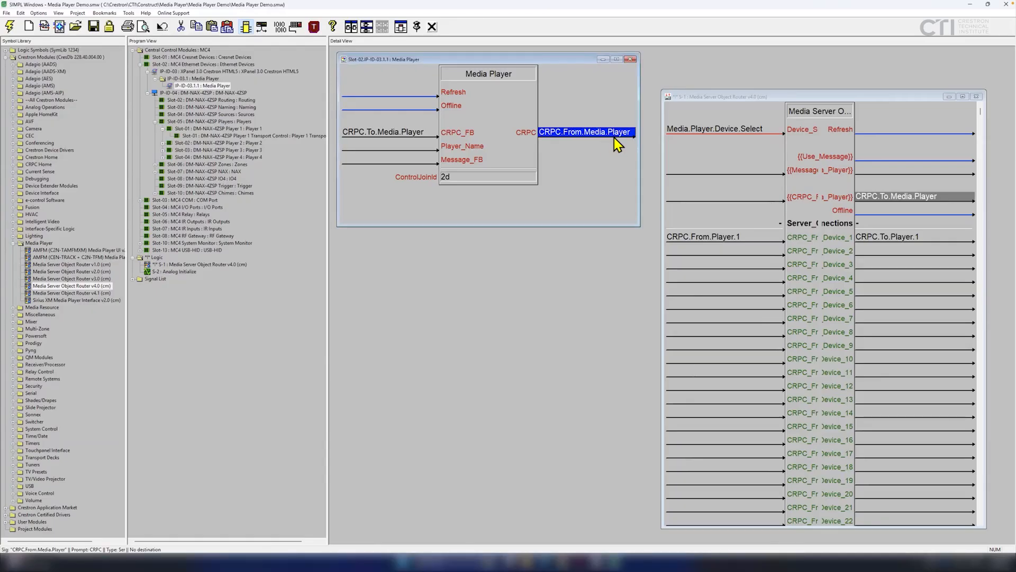
drag(614, 142, 766, 201)
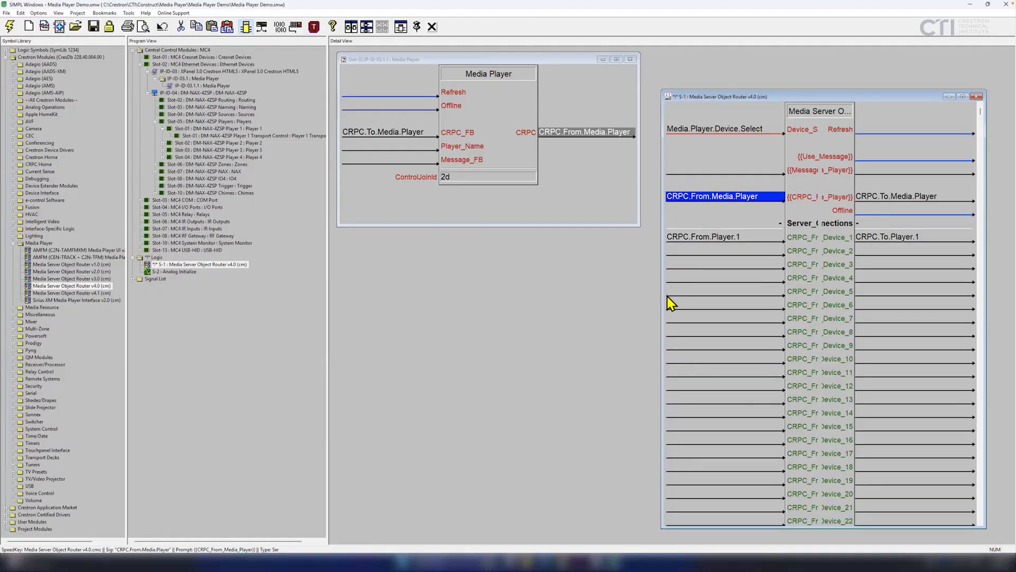
drag(663, 295, 642, 328)
Name the router's Refresh output Media.Player.Refresh and wire it to the Media Player's Refresh input.
click(866, 129)
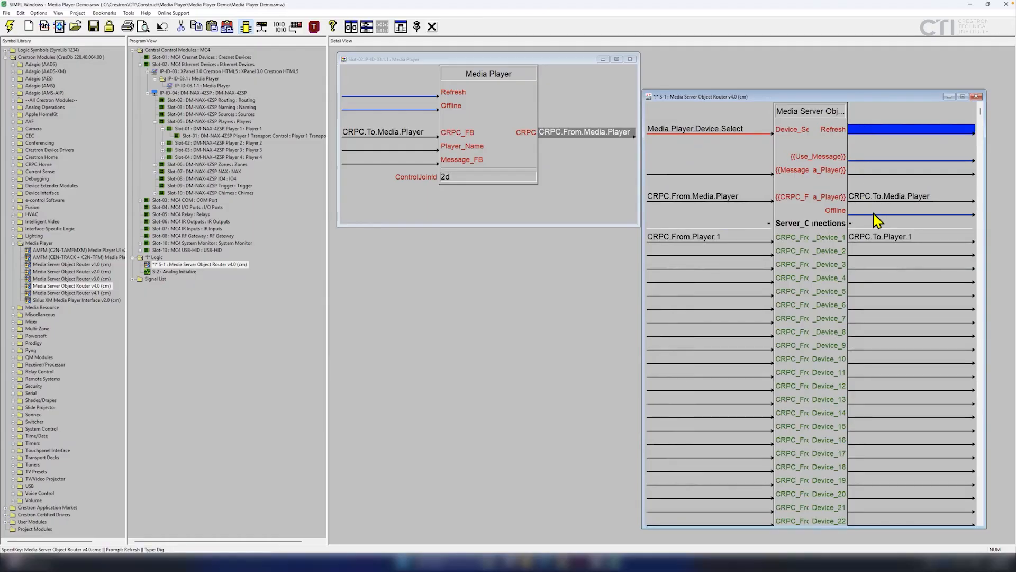
click(875, 214)
click(870, 133)
text(Red)
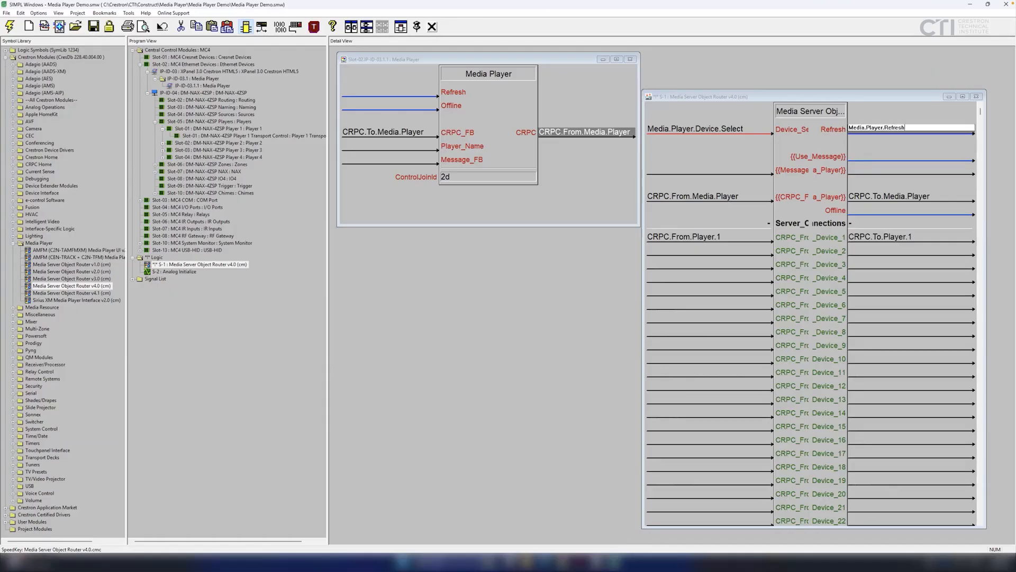
key(Return)
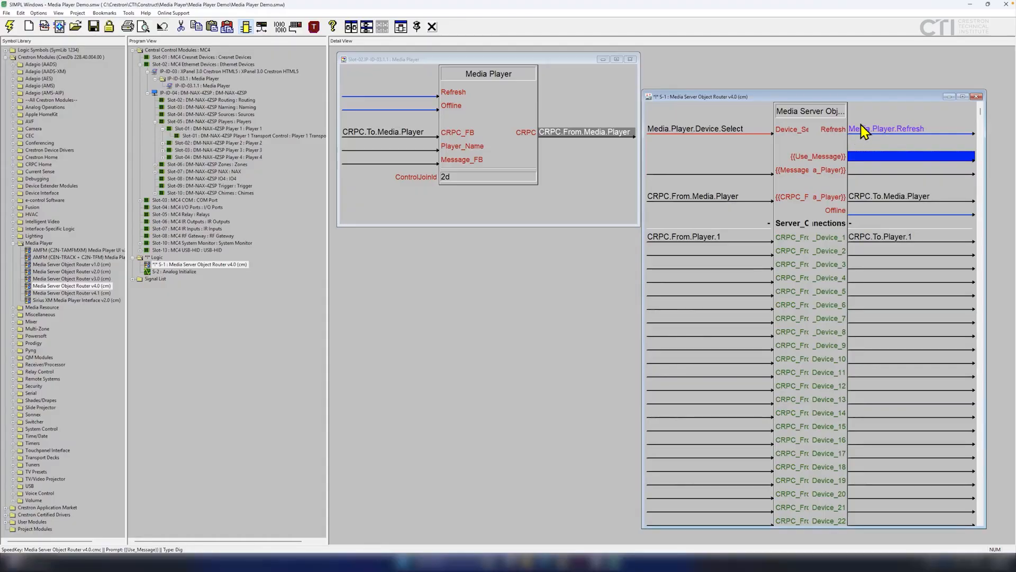
drag(863, 131, 414, 101)
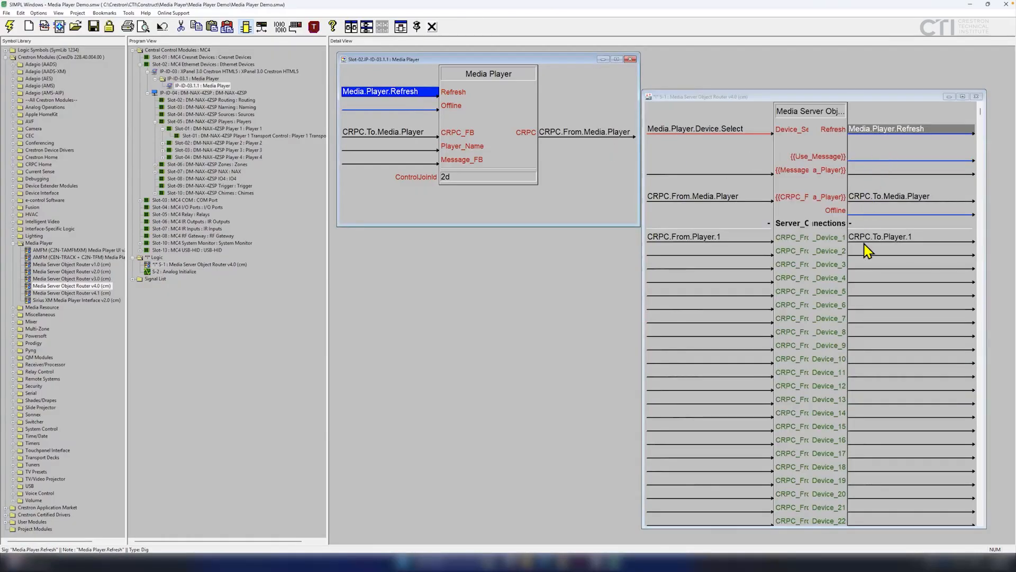
Name the Offline output Media.Player.Offline, connect it to the player's Offline input, and widen the router.
click(873, 210)
text(Media.)
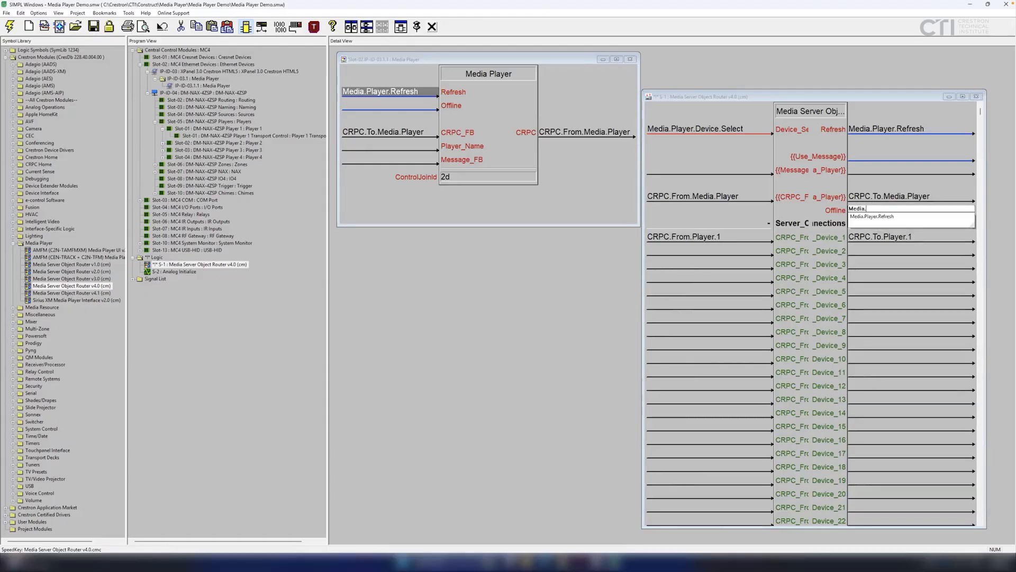
text(Player.Offline)
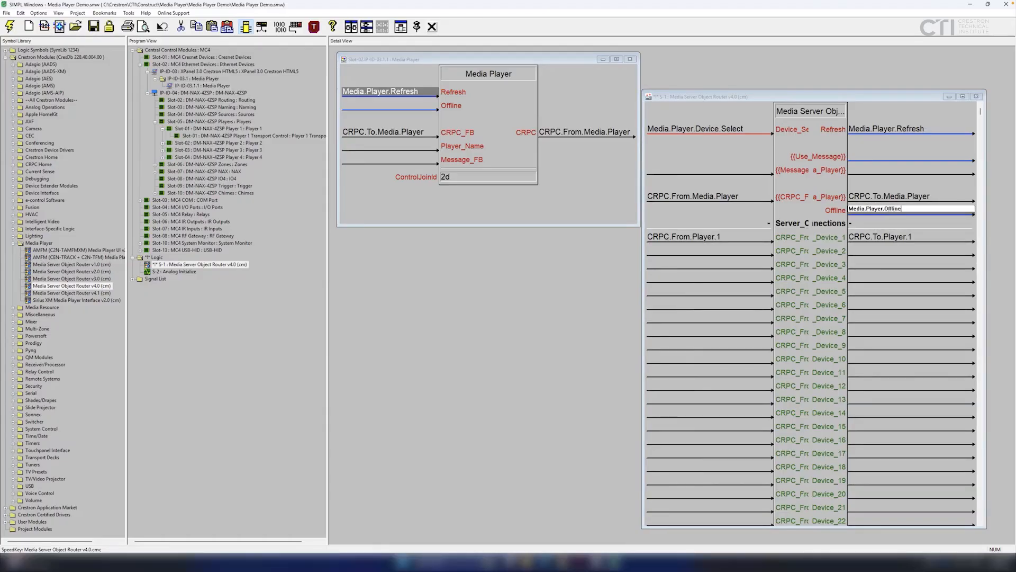
key(Return)
drag(872, 211, 398, 110)
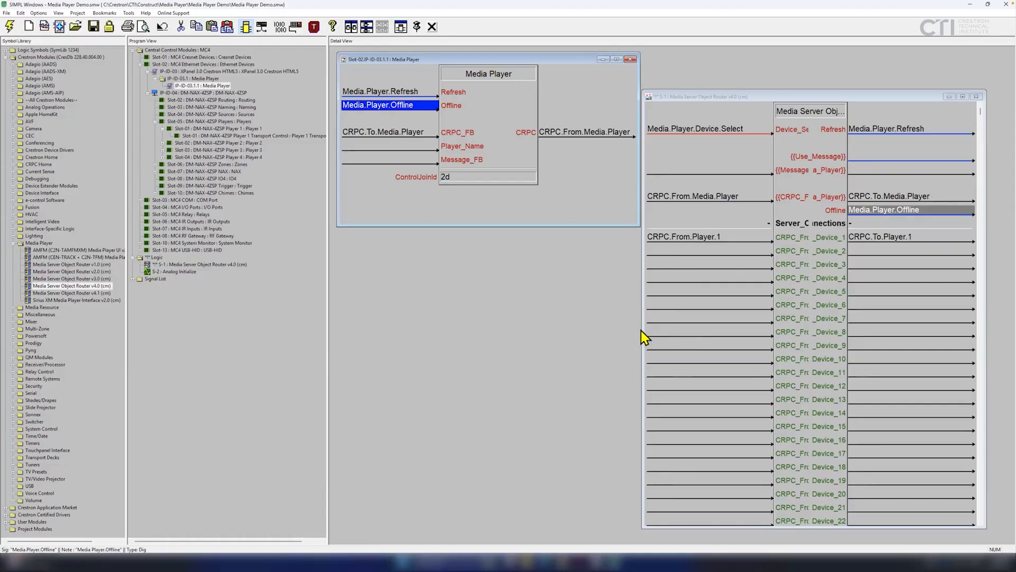
drag(642, 328, 382, 344)
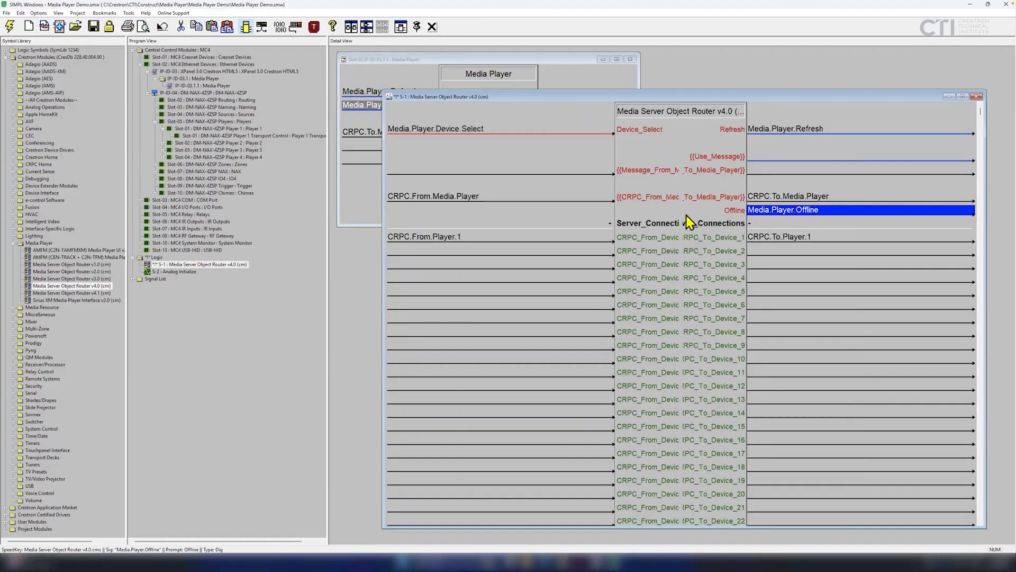
right_click(668, 301)
click(709, 549)
scroll(353, 283, down, 3)
scroll(352, 280, down, 3)
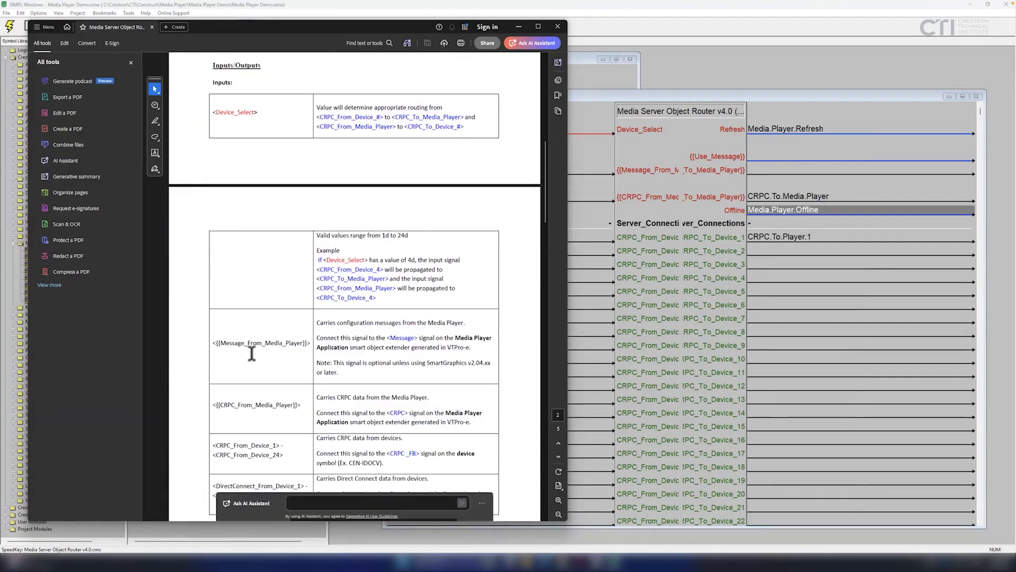
scroll(253, 360, down, 1)
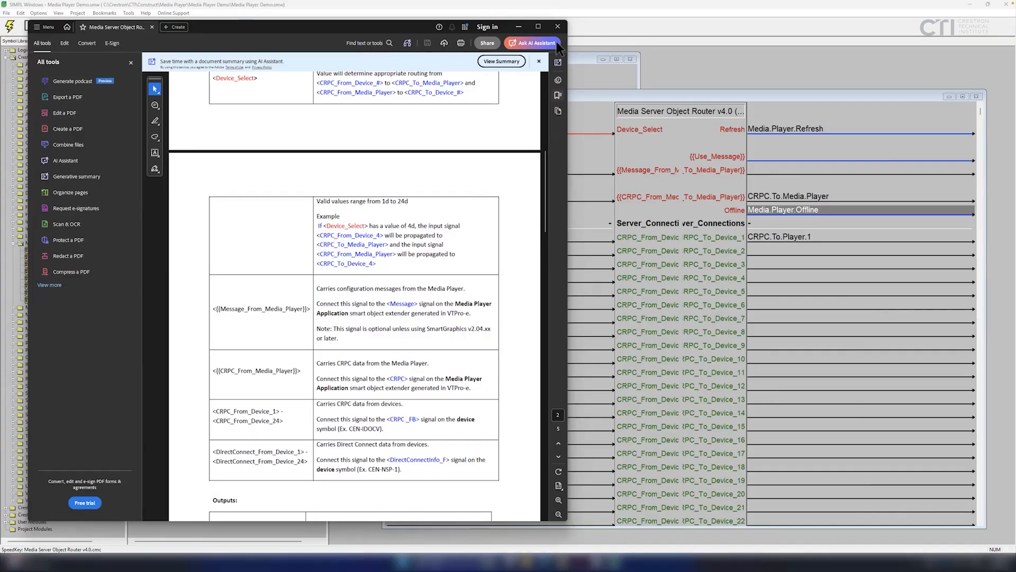
click(557, 25)
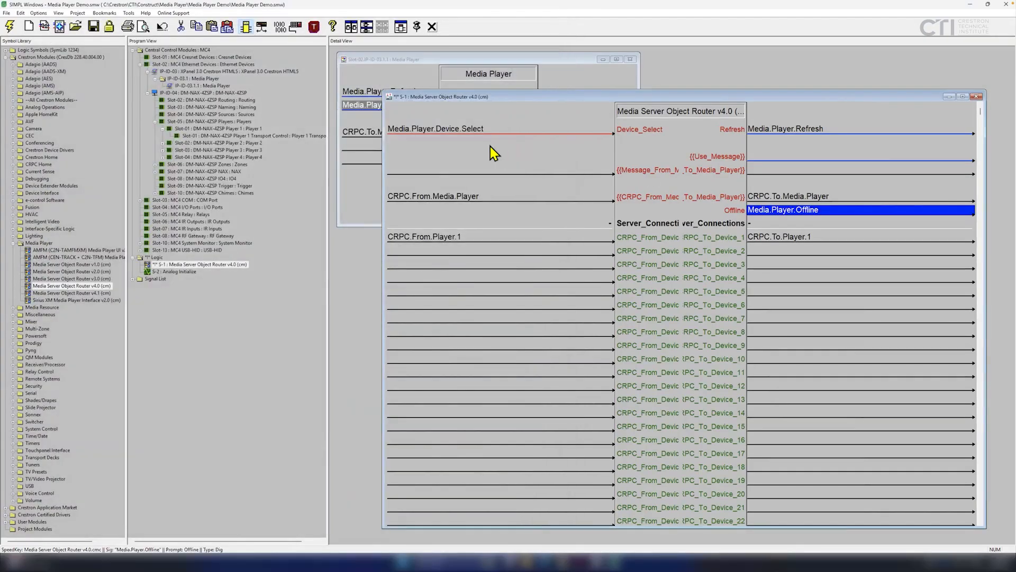
Name the Message_To_Media_Player output Media.Server.Message and route it to the player's Message_FB input.
drag(382, 270, 644, 277)
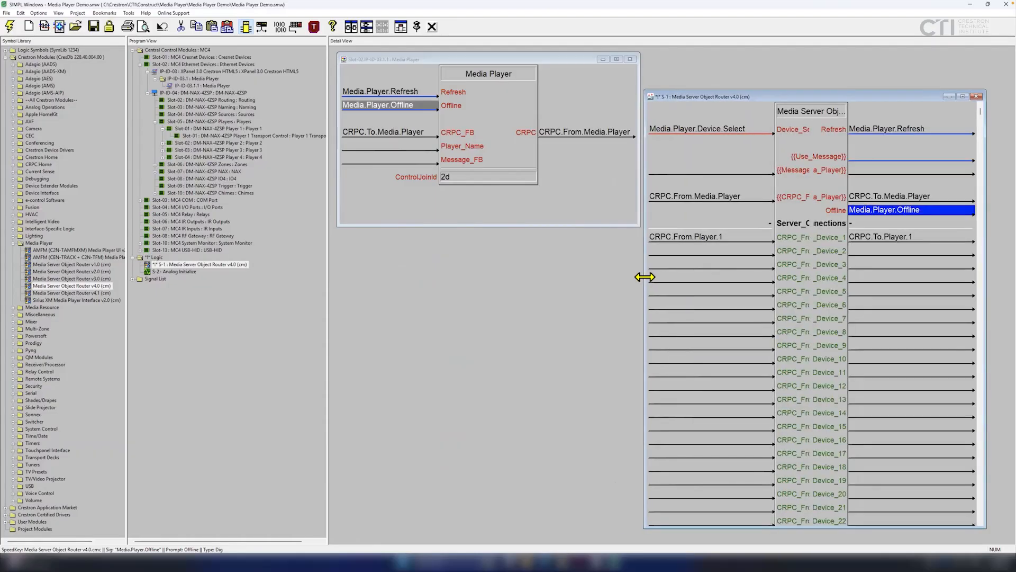
click(865, 168)
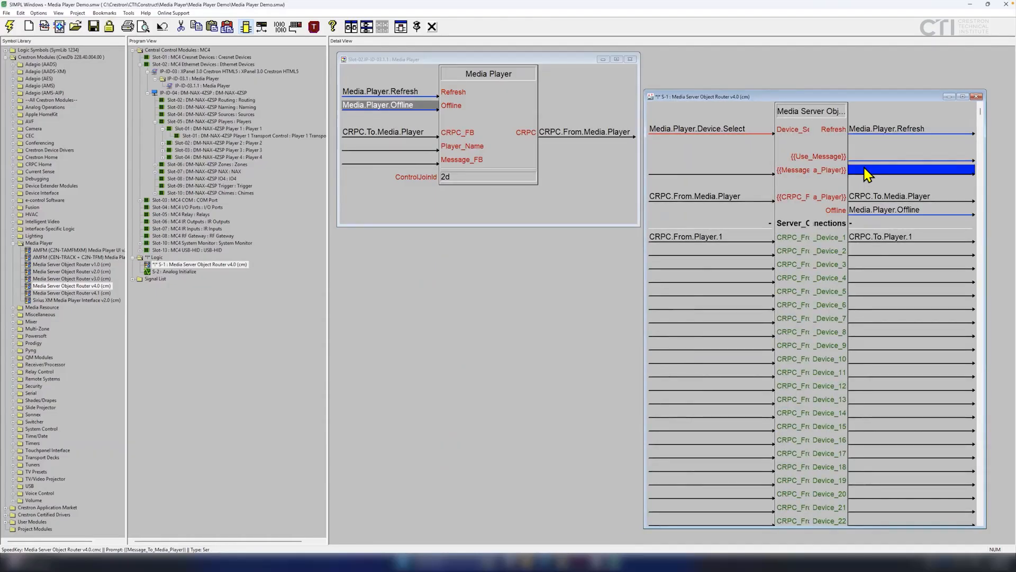
text(Media)
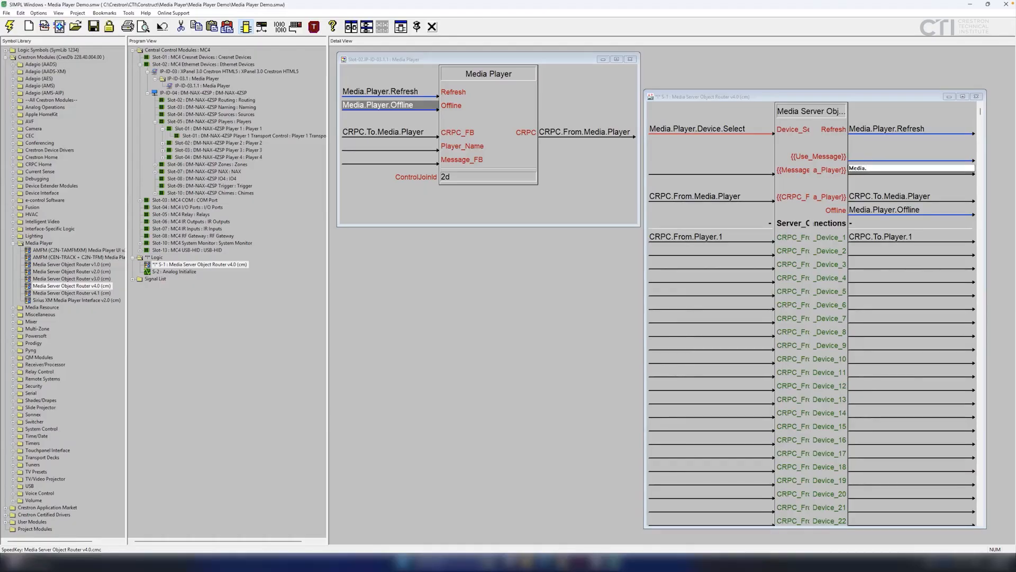
text(.Server.Message.)
key(Return)
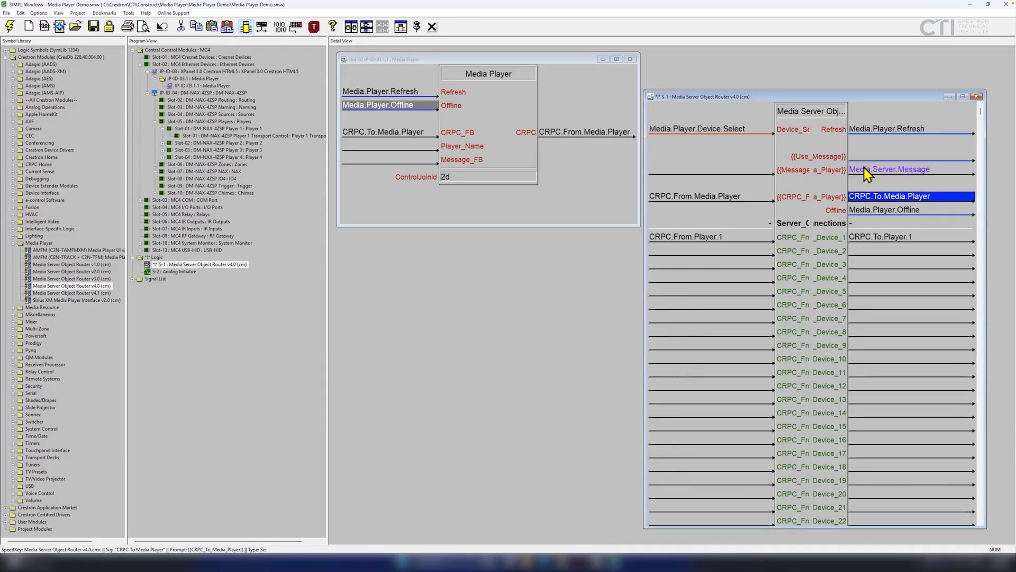
drag(866, 173, 363, 163)
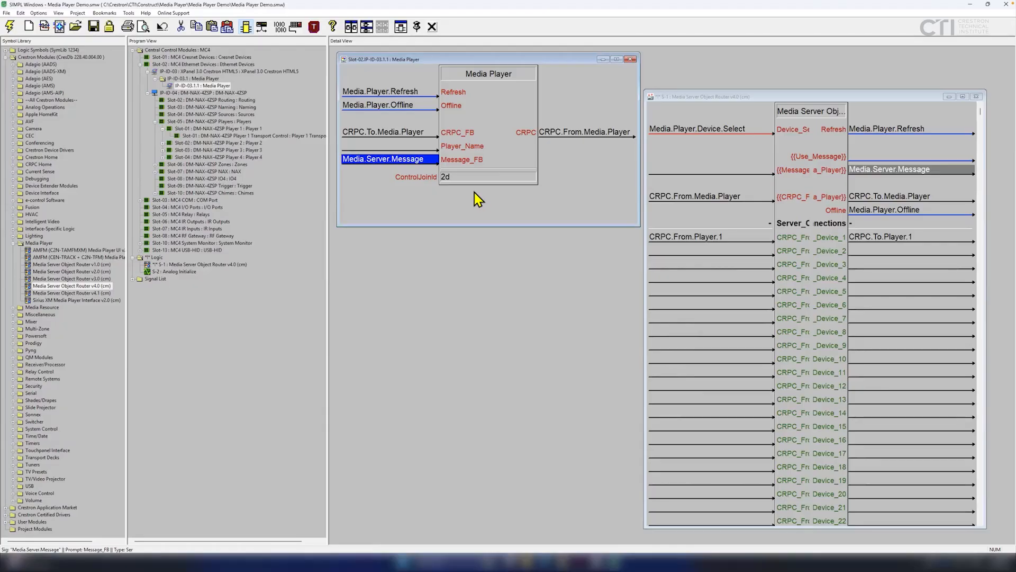
Check the router's empty message input, then select the Media Player's empty Player_Name input.
click(662, 171)
mouse_move(644, 178)
mouse_down()
mouse_move(497, 193)
mouse_move(694, 192)
mouse_move(653, 196)
mouse_up()
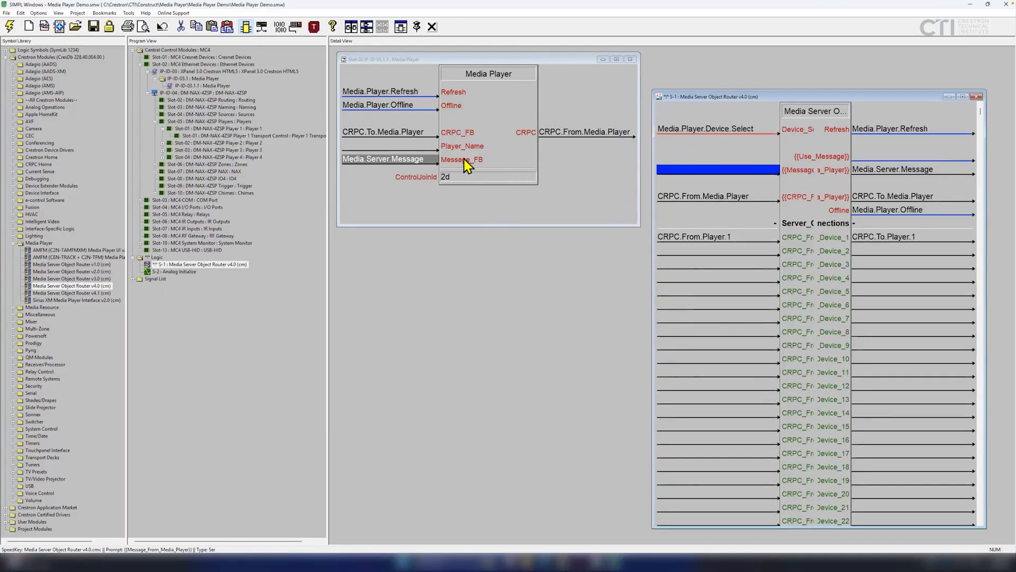
click(384, 149)
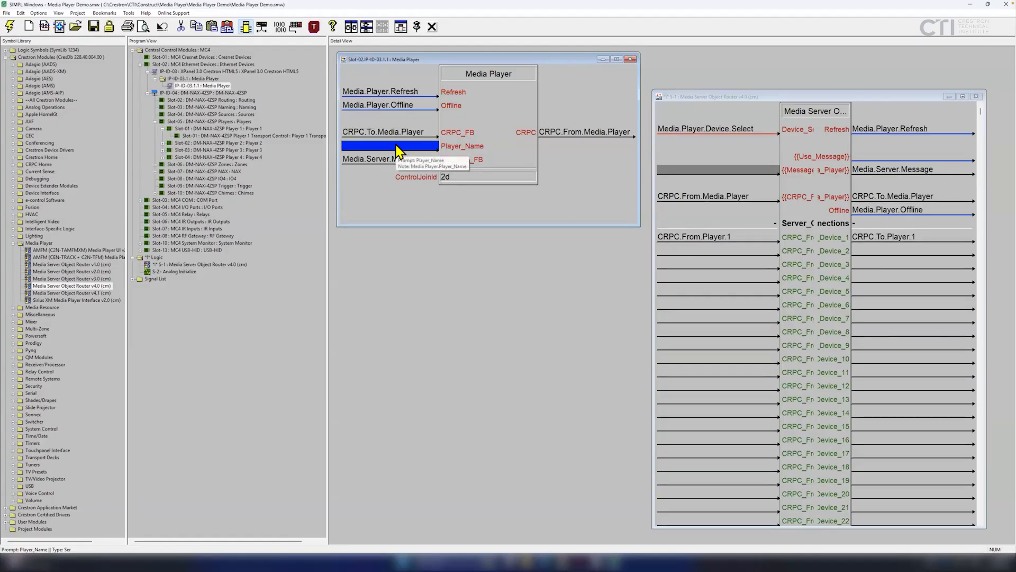
Give the Media Player's Player_Name input a // placeholder.
text(//)
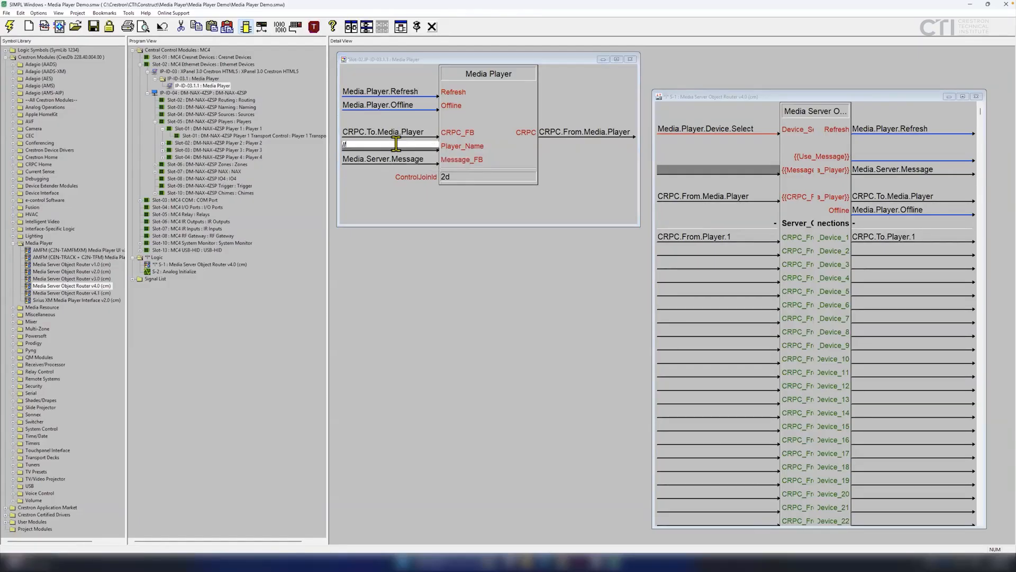
click(787, 250)
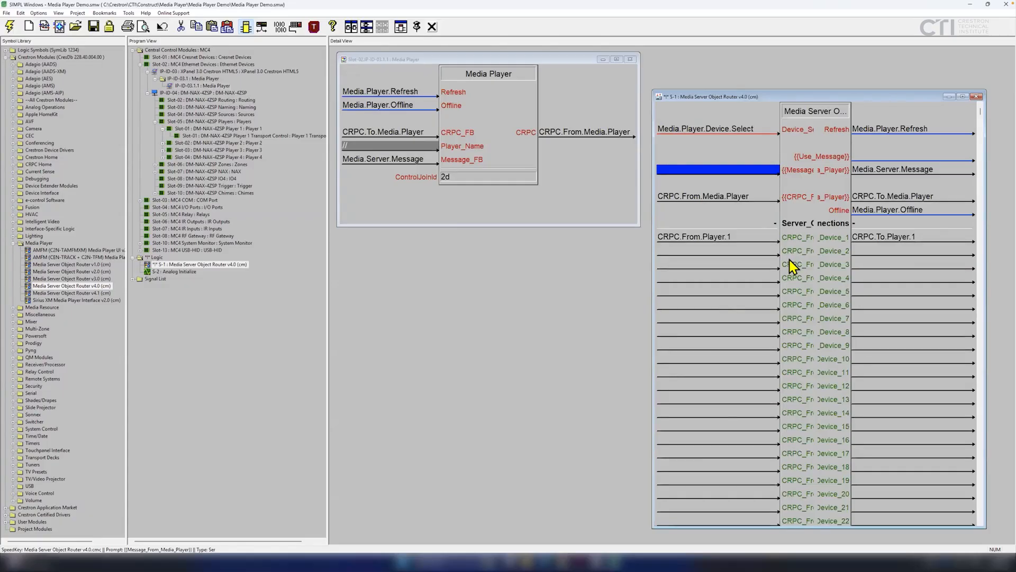
scroll(790, 259, down, 2)
scroll(789, 263, up, 3)
Fill the router's unused inputs with // signals and select the router in the program tree.
right_click(682, 304)
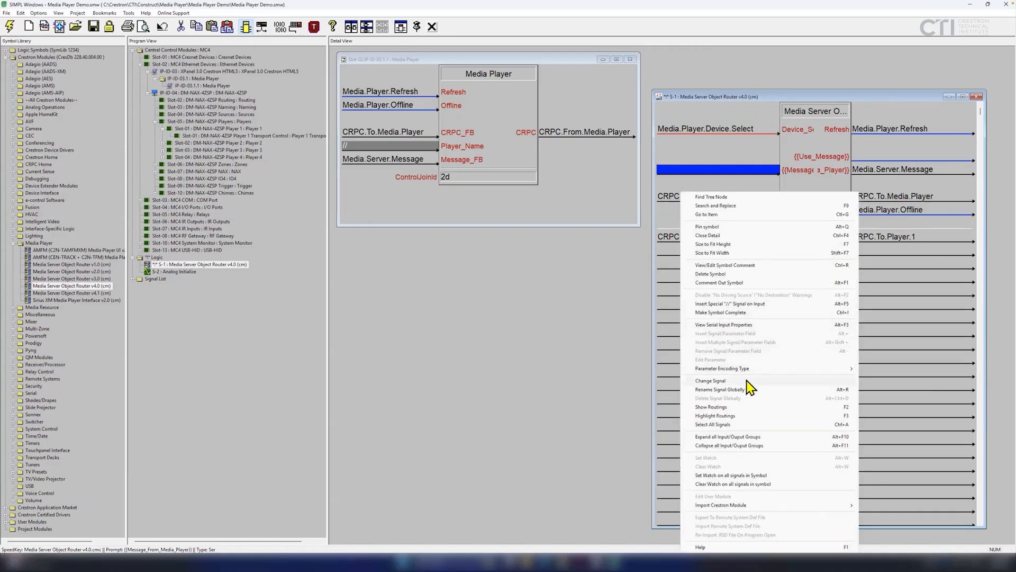
click(748, 305)
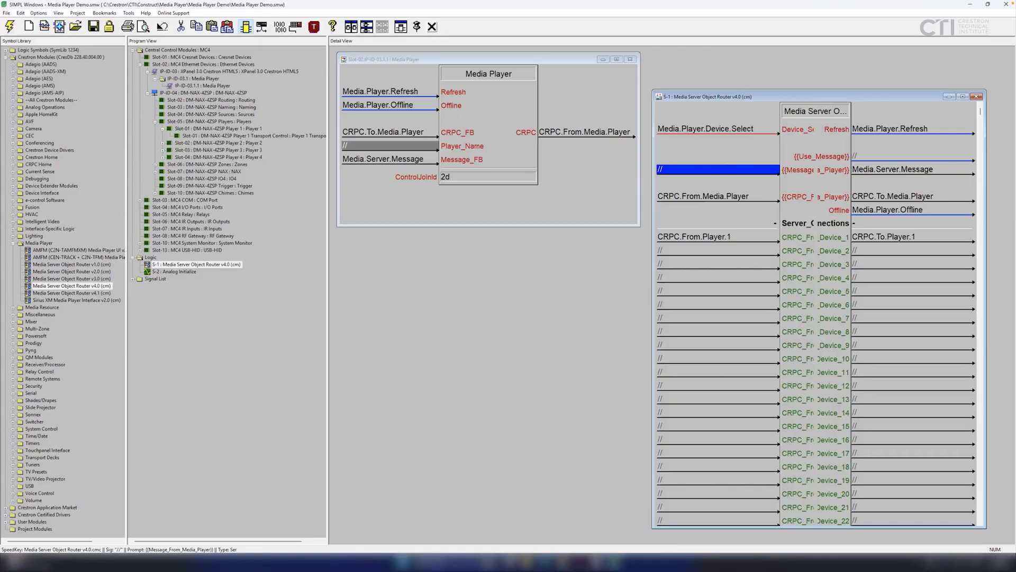
click(196, 264)
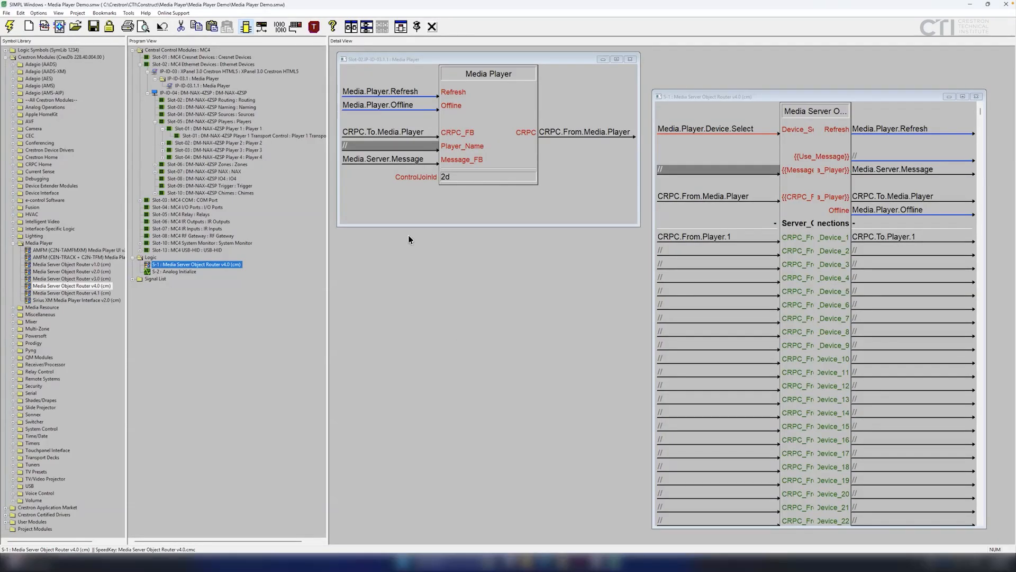
Compile the program and send it to the MC4, accepting the transfer and its address.
click(281, 30)
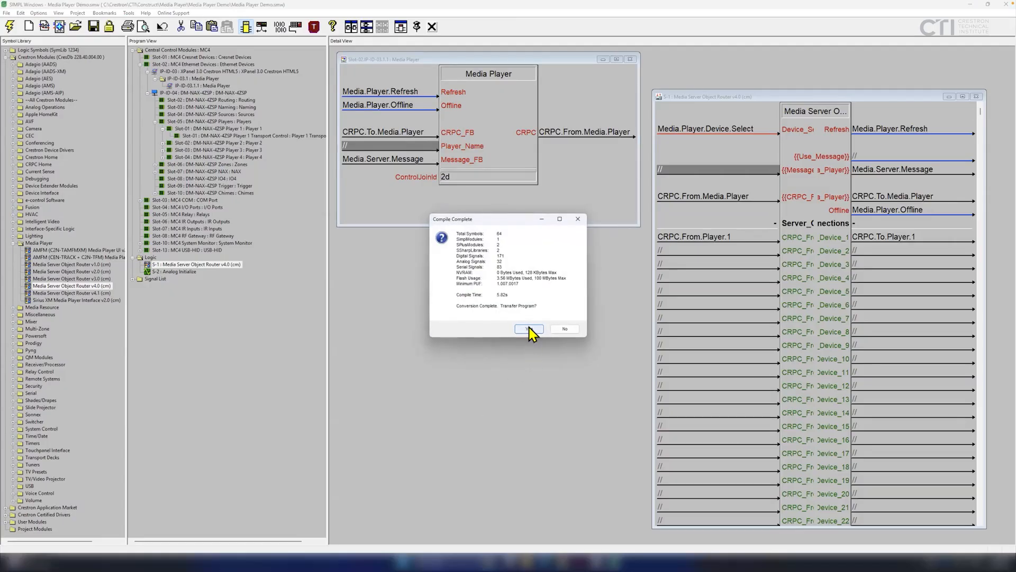
click(529, 328)
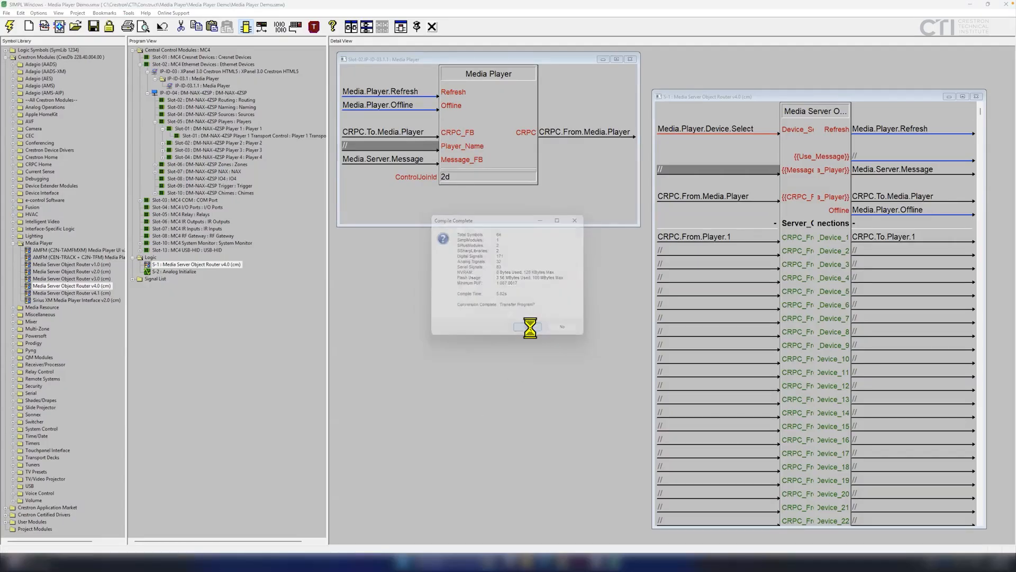
click(723, 430)
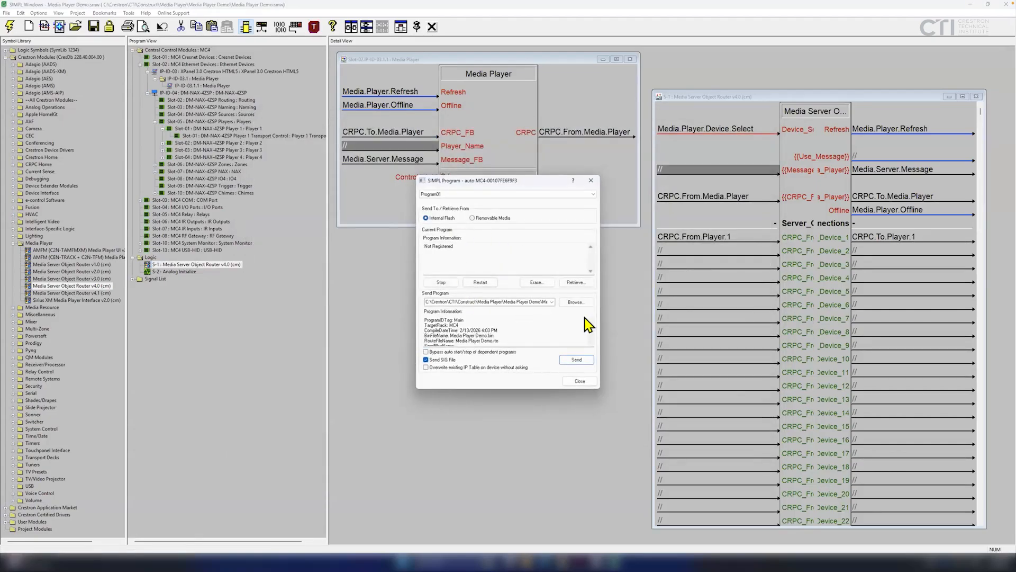
click(575, 360)
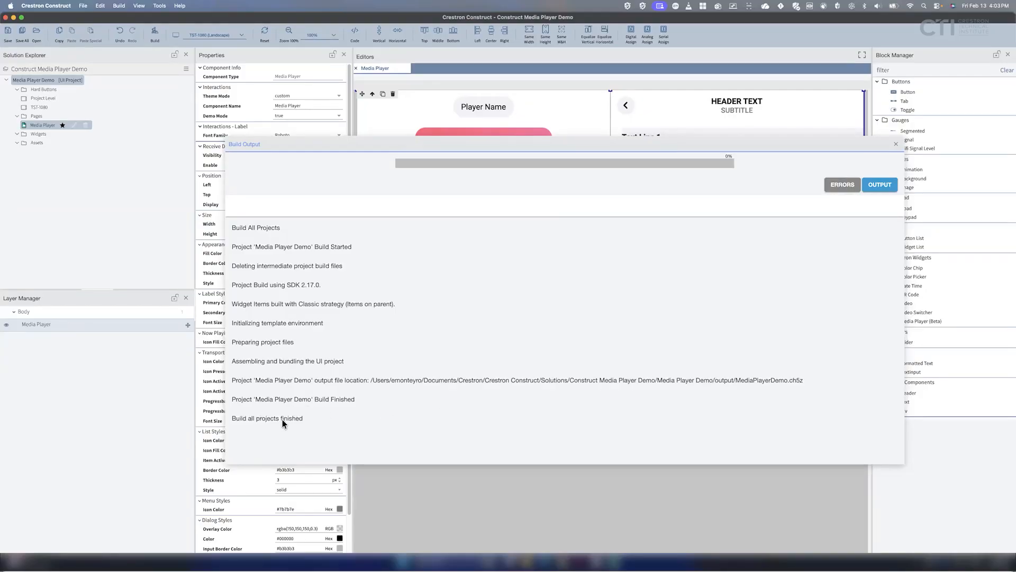
Close Construct's finished Build Output report for MediaPlayerDemo.ch5z.
click(895, 144)
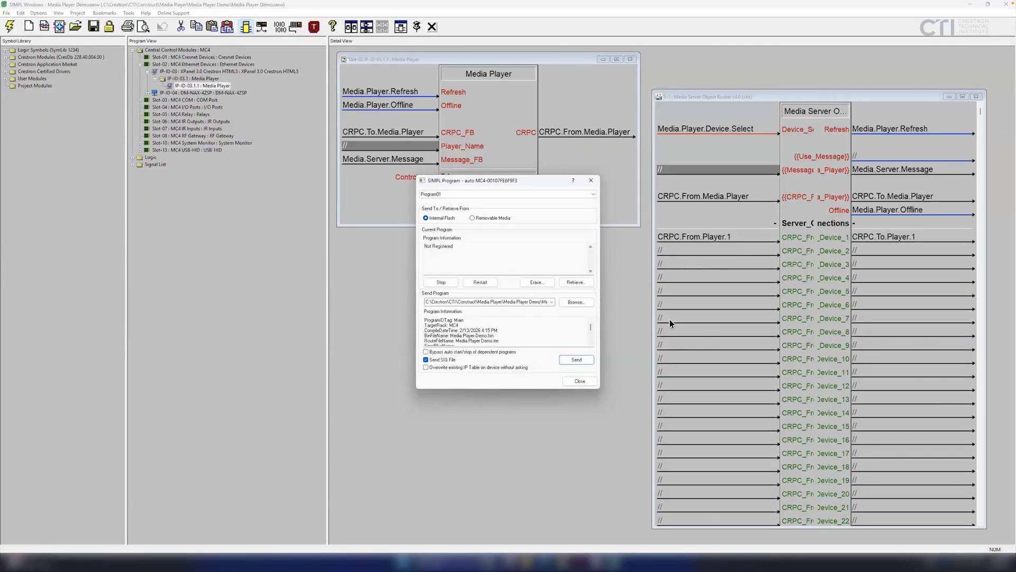
Load Media Player Demo onto the MC4, close the transfer window and bring up Crestron Toolbox.
click(570, 362)
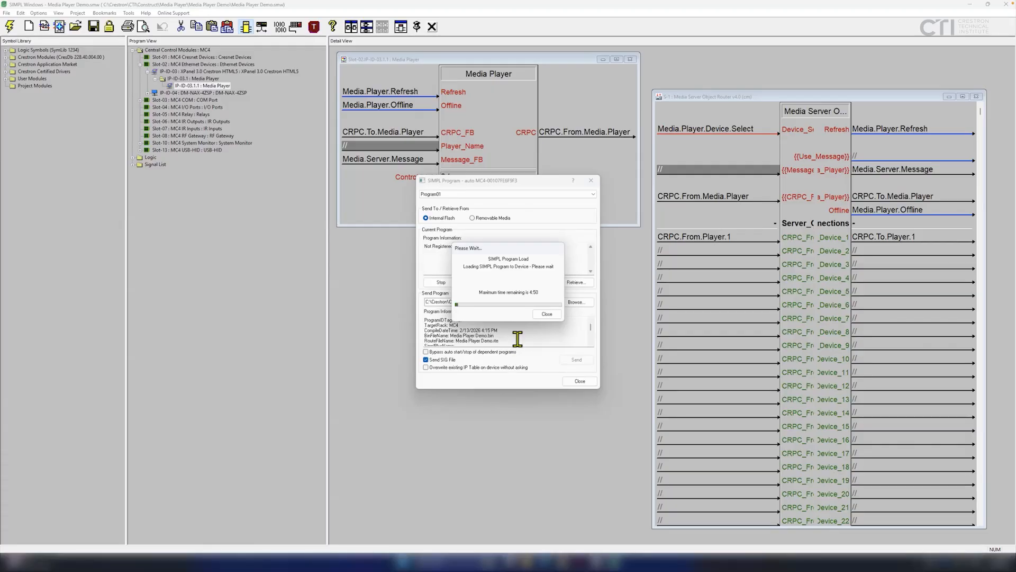
click(590, 382)
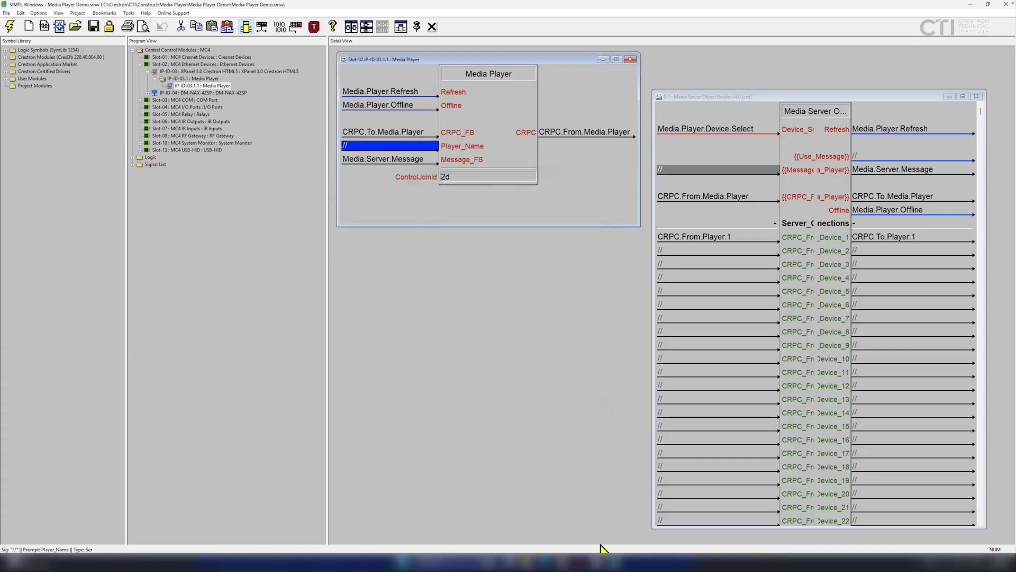
mouse_move(581, 548)
click(575, 527)
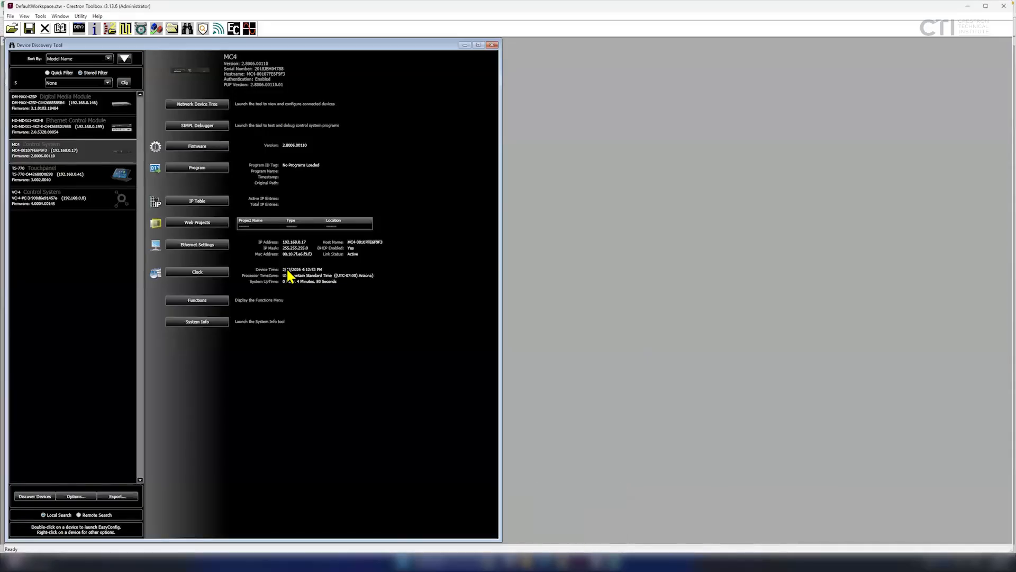
Send MediaPlayerDemo.ch5z to the MC4's internal flash as a CH5 XPanel via Web Projects.
drag(261, 47, 453, 49)
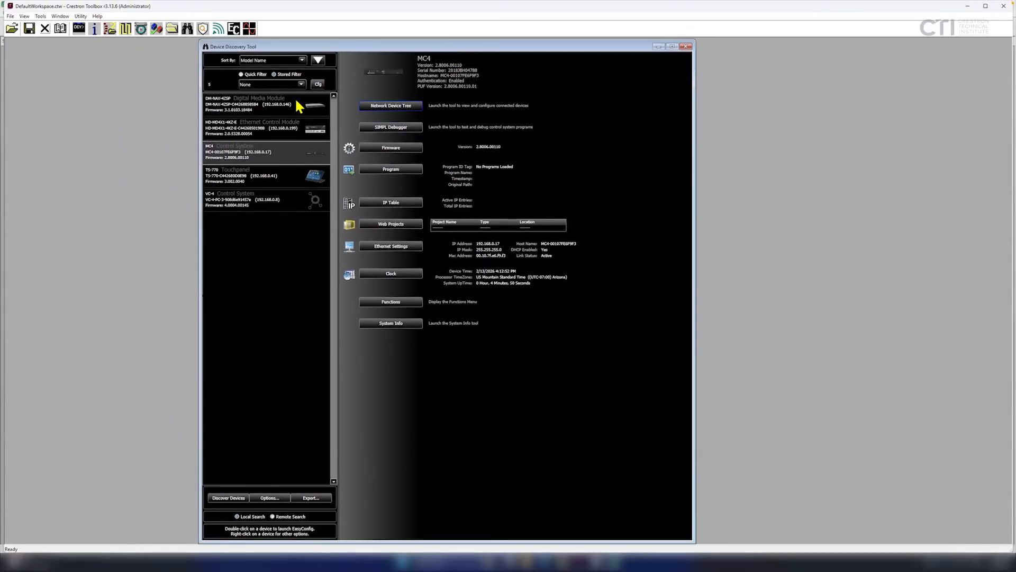
click(389, 227)
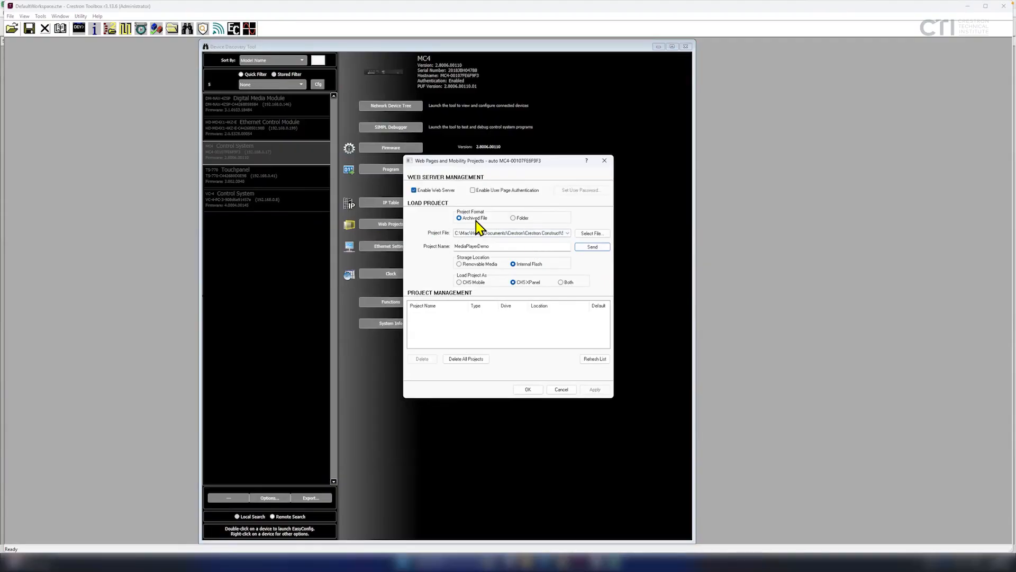
click(591, 234)
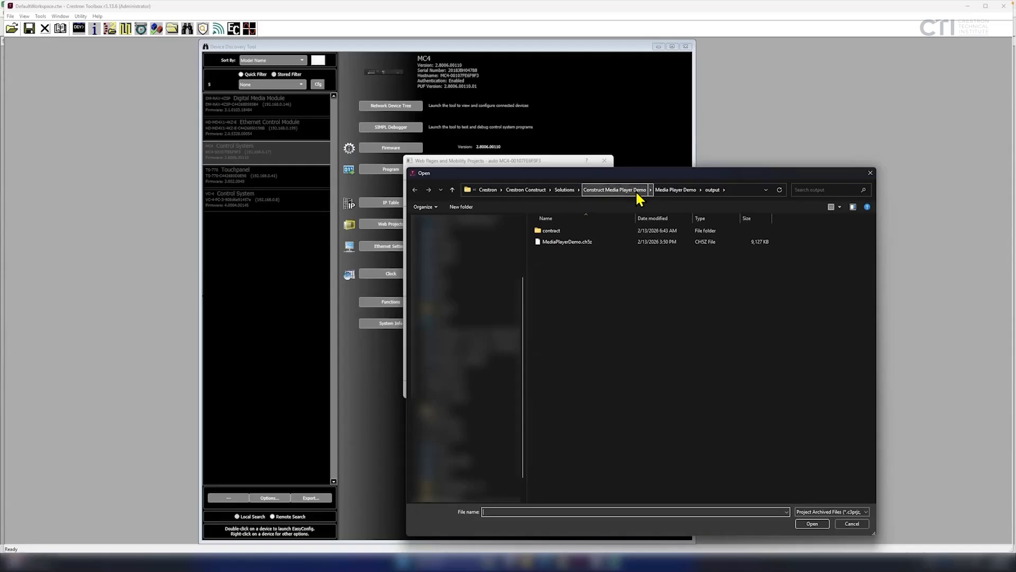
click(583, 245)
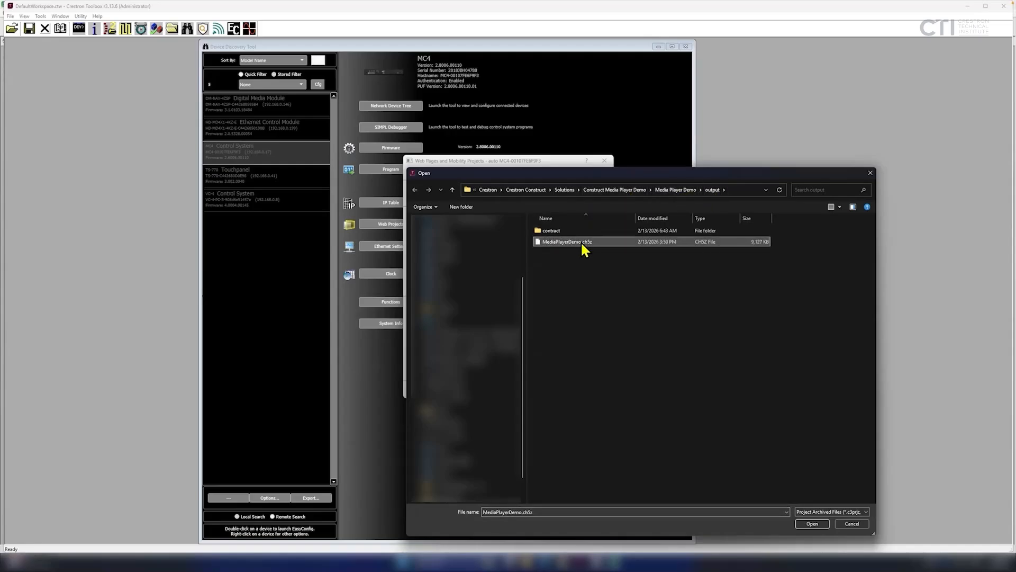
click(811, 523)
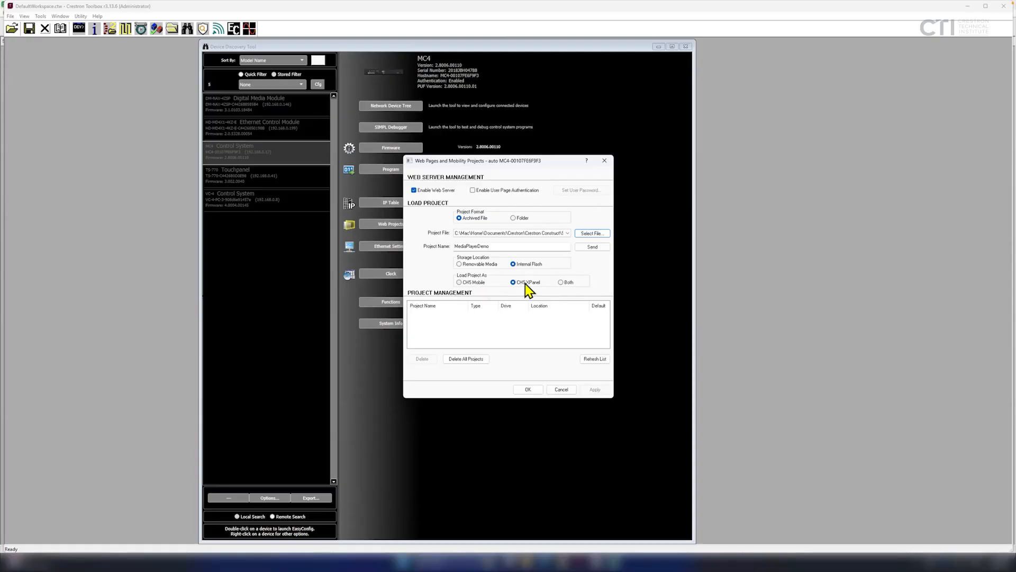
click(606, 247)
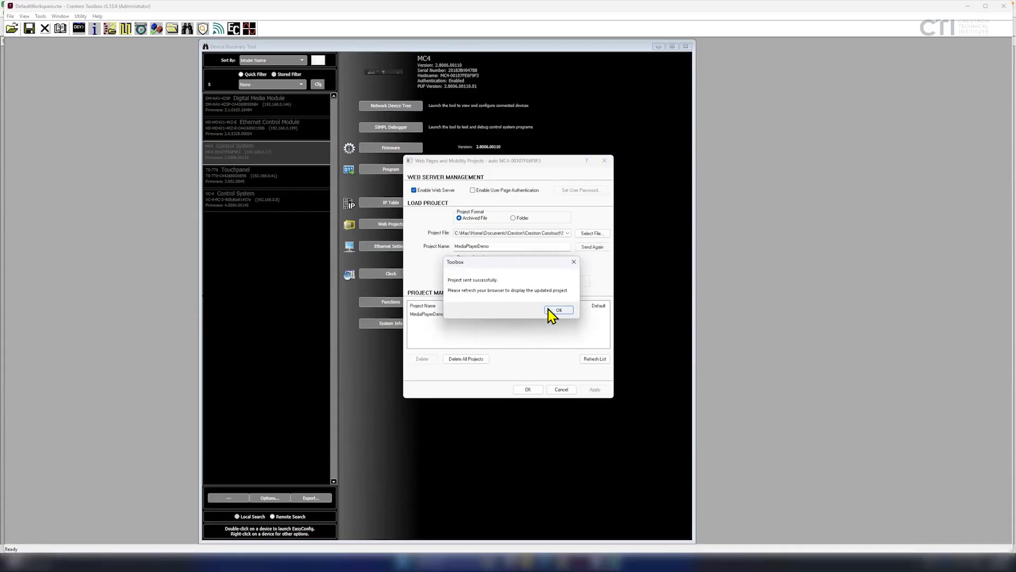
click(557, 310)
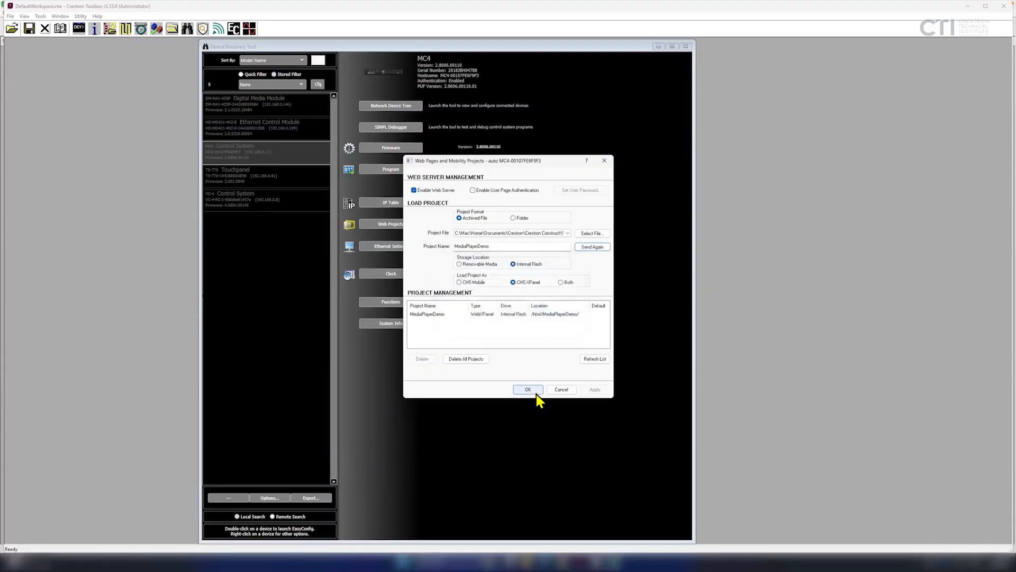
click(534, 390)
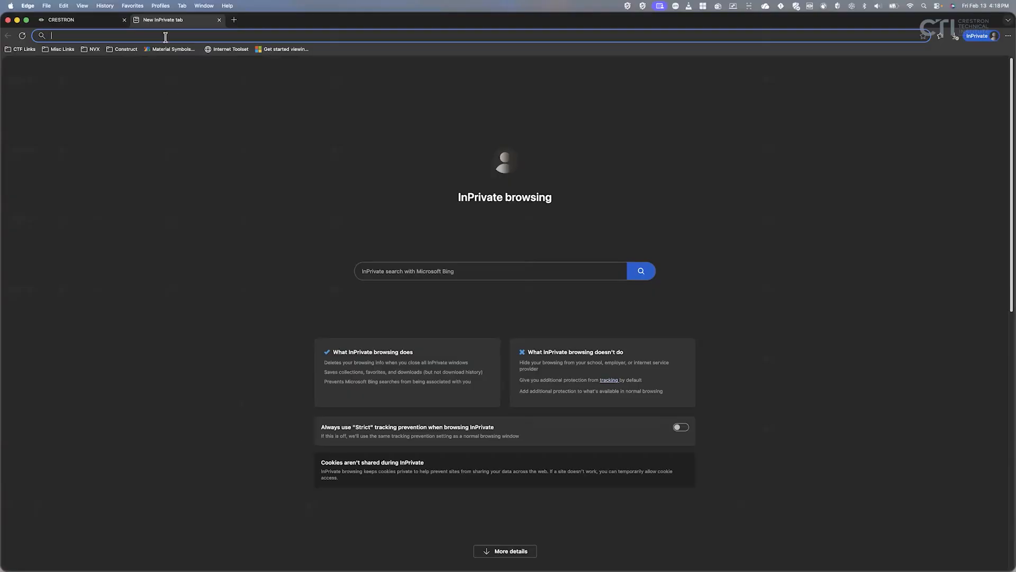
Browse to 192.168.0.17 in Edge and open DevTools on the MediaPlayerDemo page.
text(192.168.0.17)
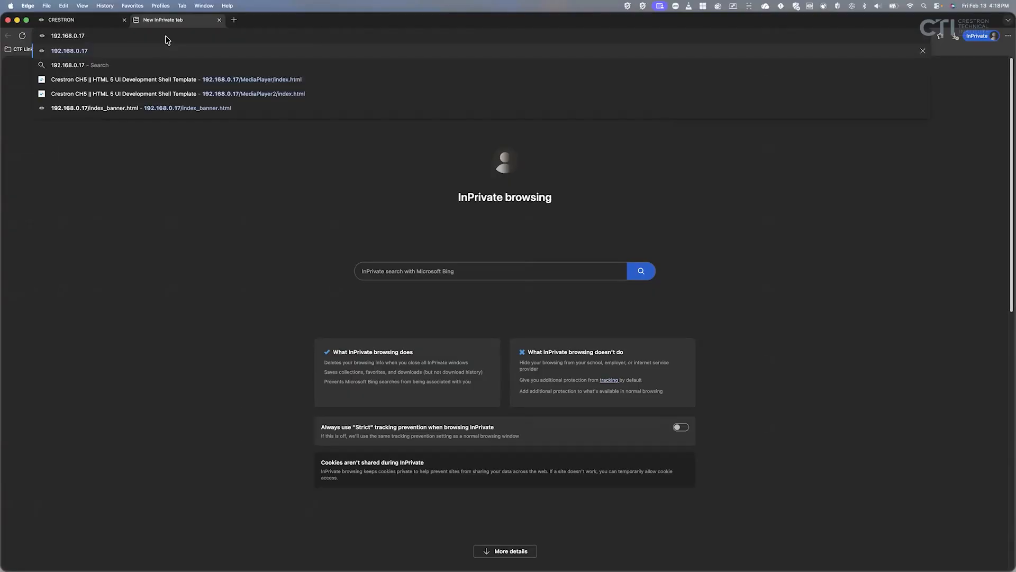
key(Return)
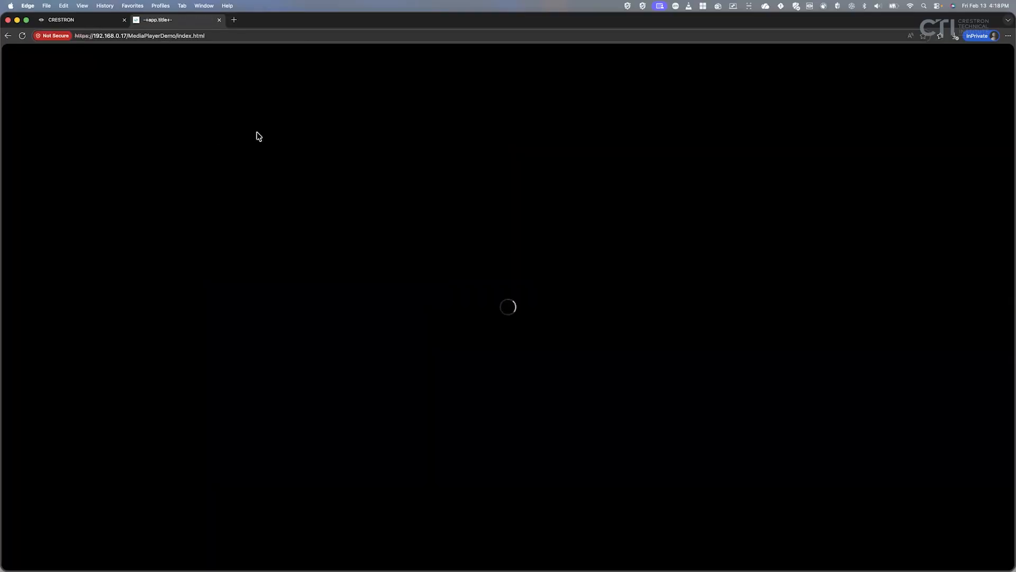
right_click(740, 205)
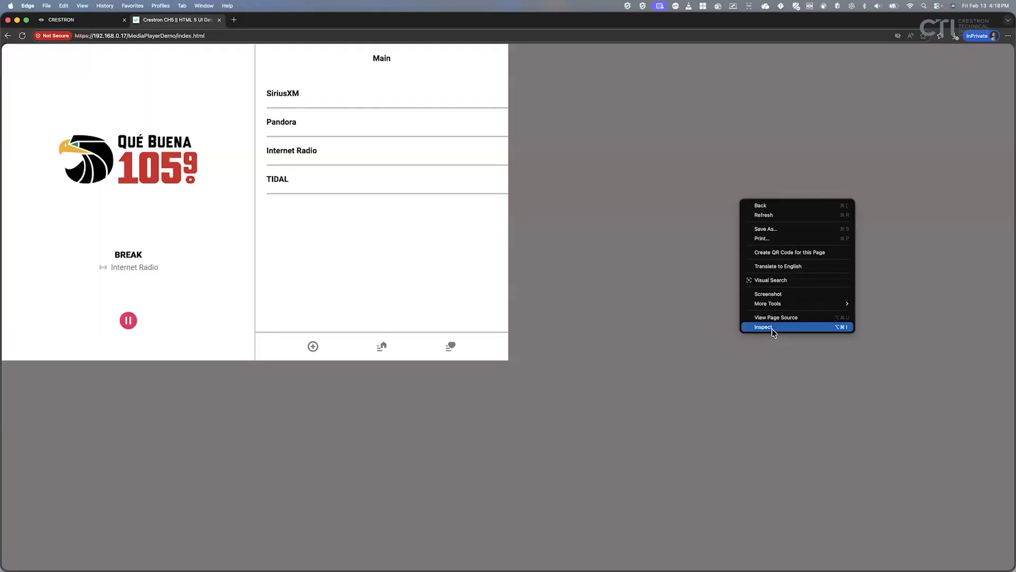
click(771, 327)
click(777, 258)
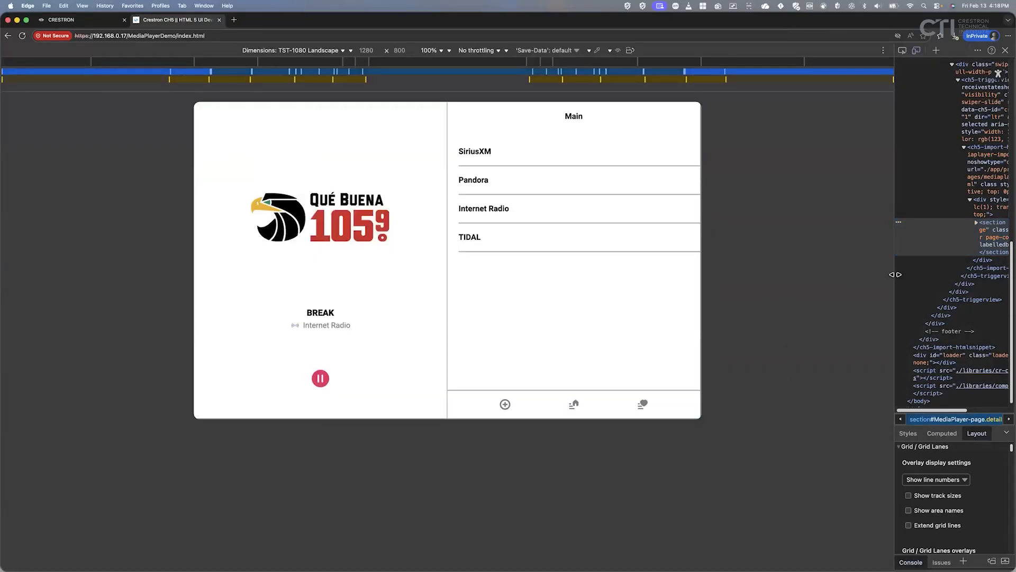
Widen DevTools and pick a user profile from the player's setup menu.
drag(895, 275, 834, 287)
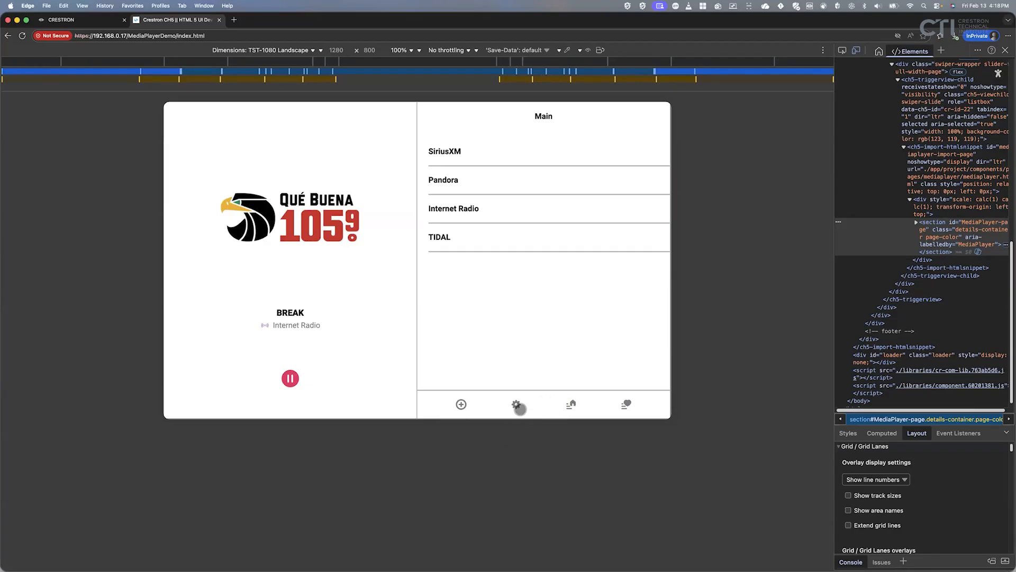
click(518, 405)
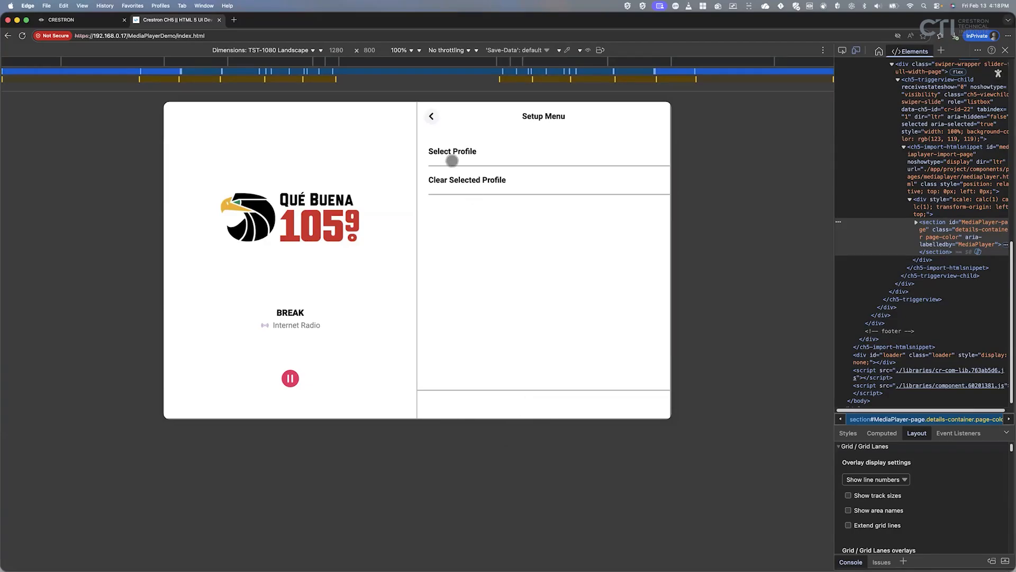
click(454, 151)
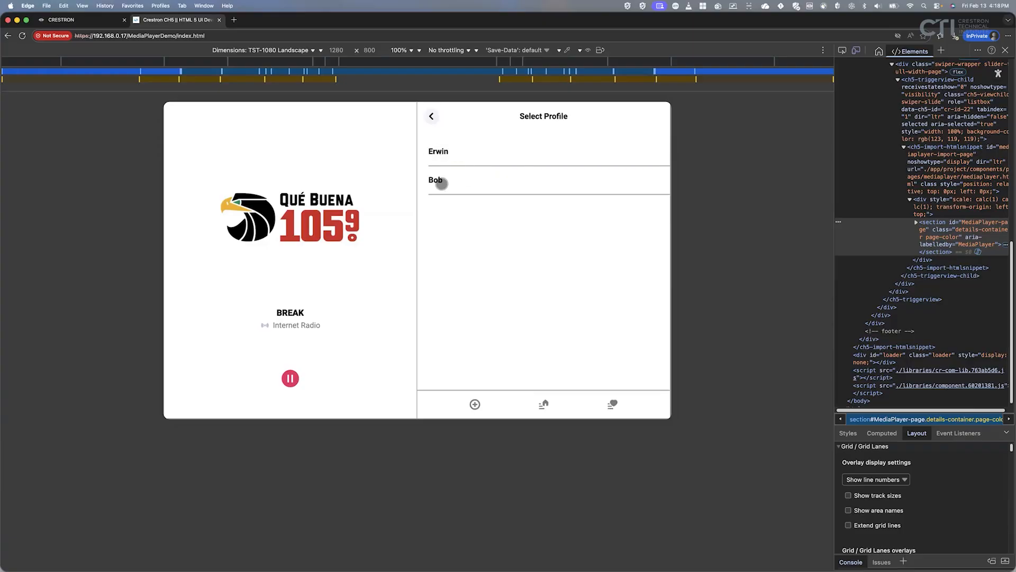
click(440, 152)
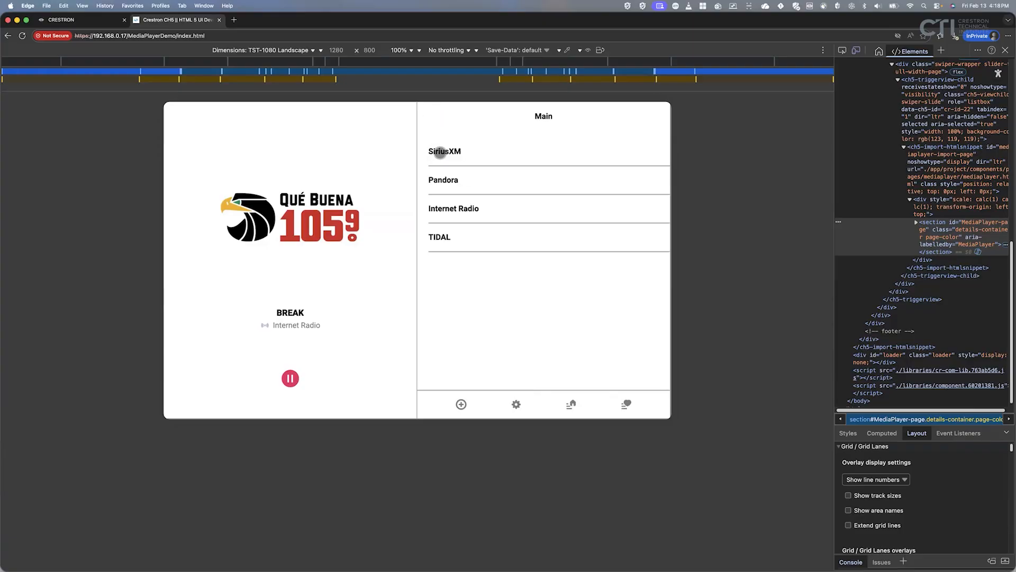
Play the local Internet Radio station 98 KUPD.
click(444, 208)
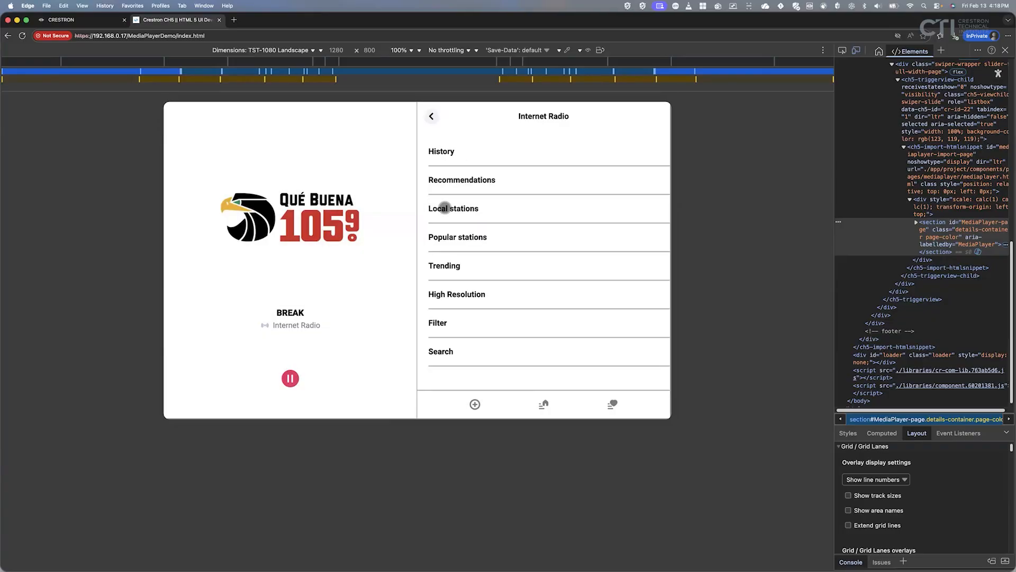
click(444, 208)
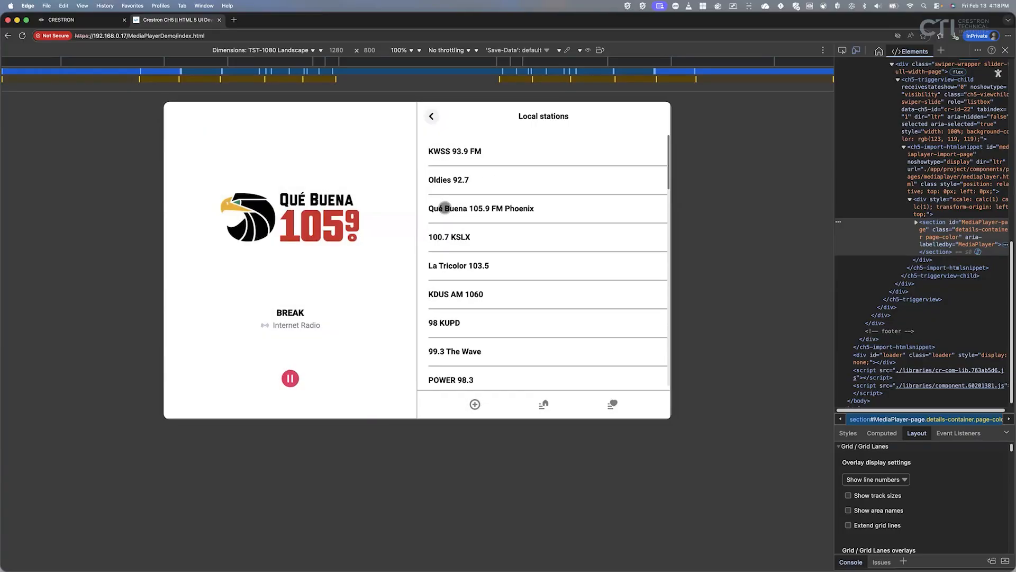
click(454, 322)
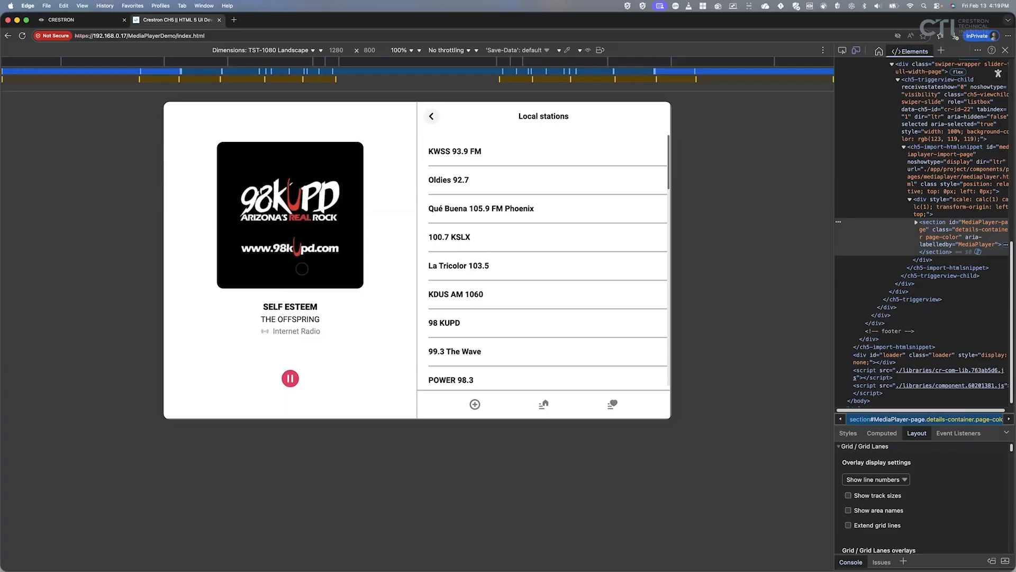
Check the 98KUPD website in another tab, then close the extra tabs.
click(234, 20)
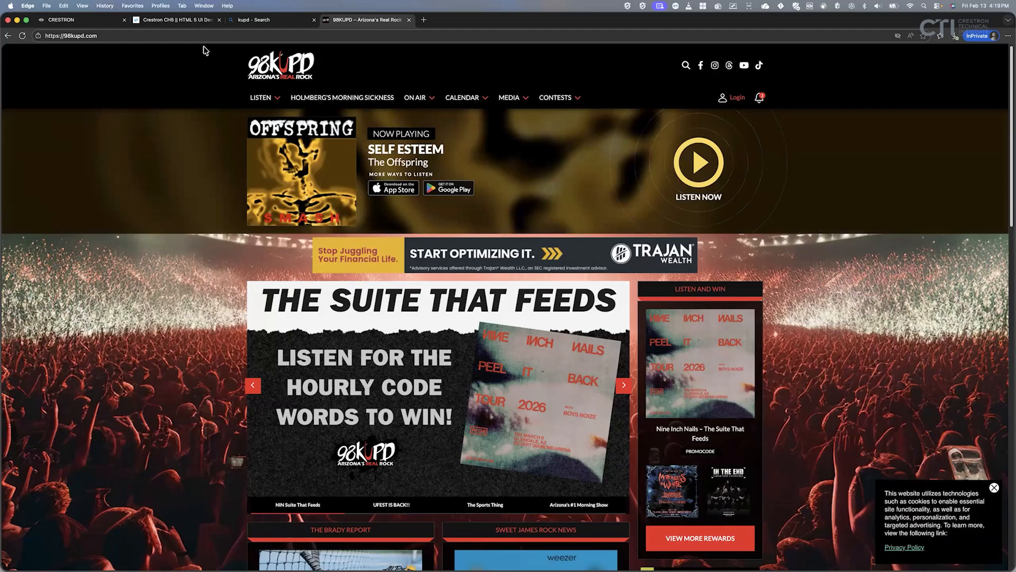
click(177, 22)
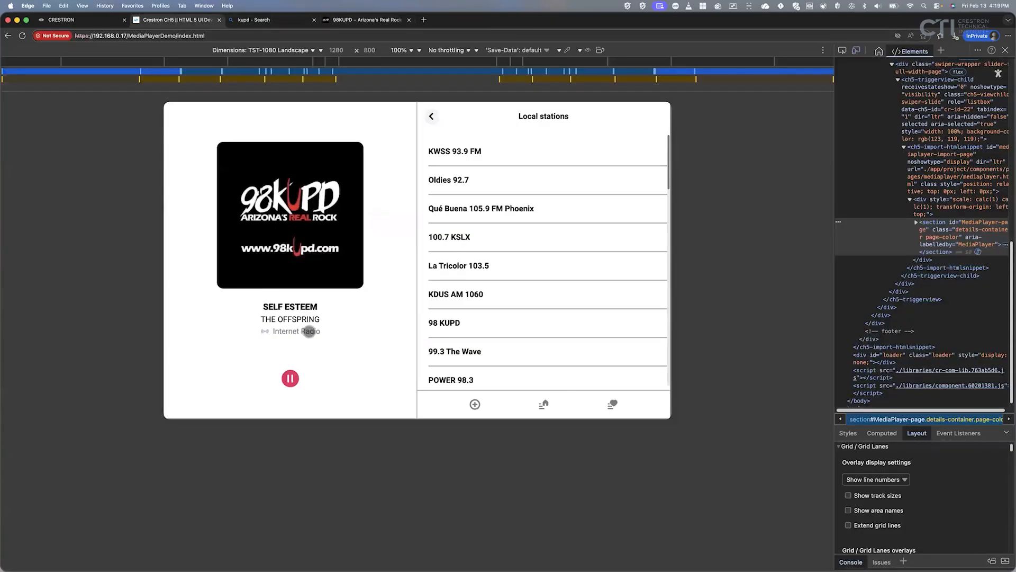
click(410, 21)
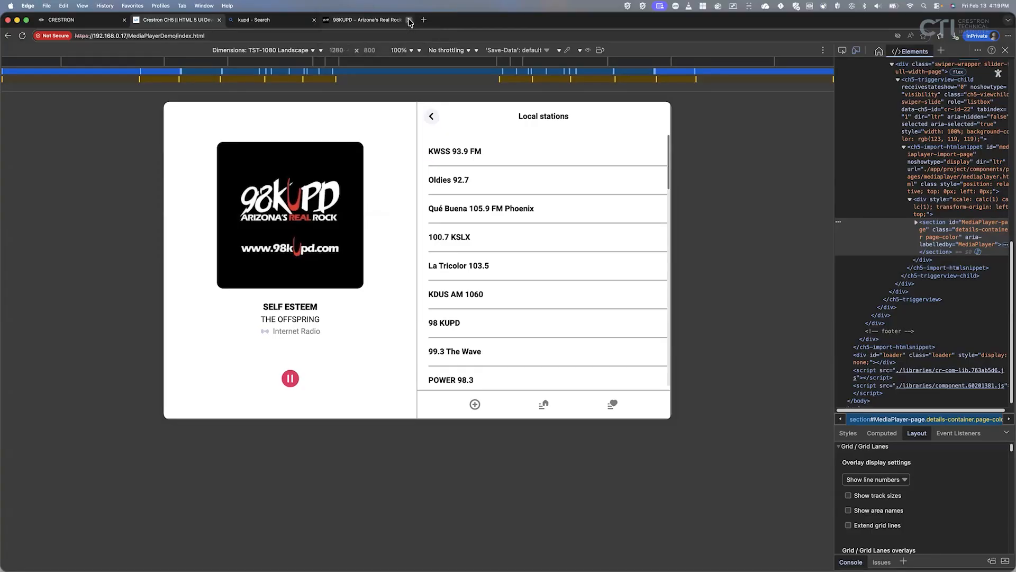
middle_click(271, 24)
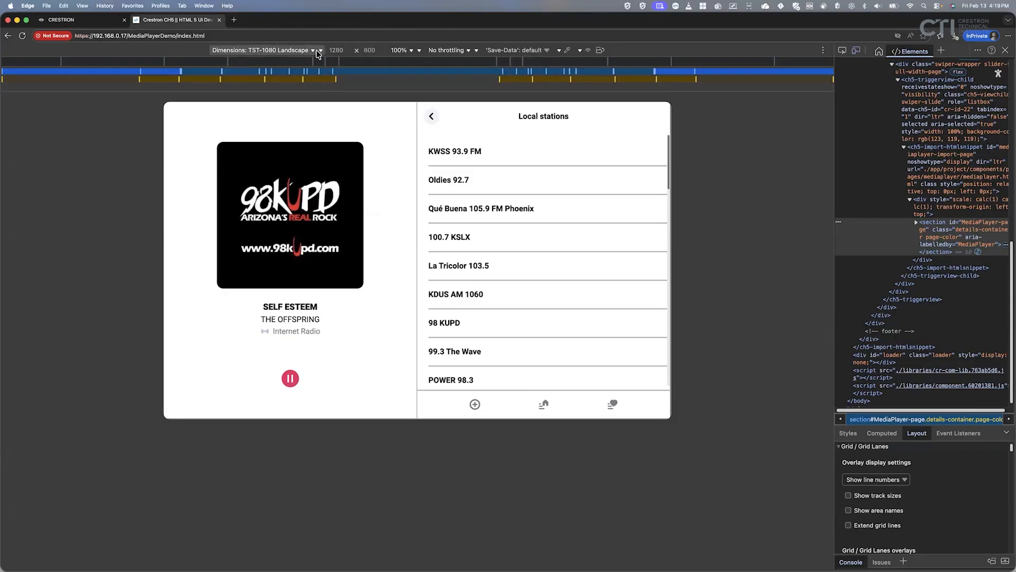
Preview the player in TST-1080 Portrait layout, then at iPhone 16 Plus size.
click(320, 51)
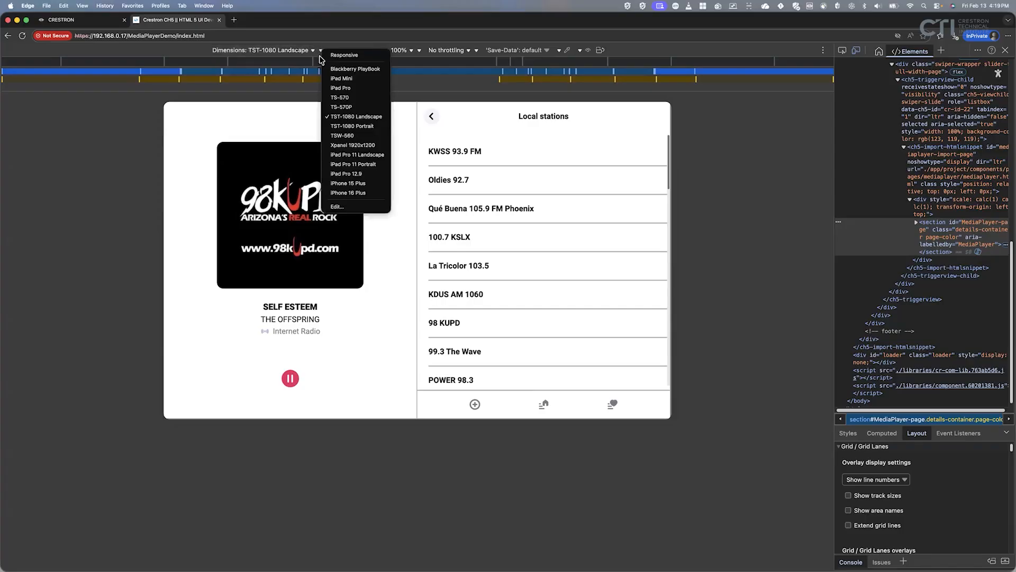
click(370, 126)
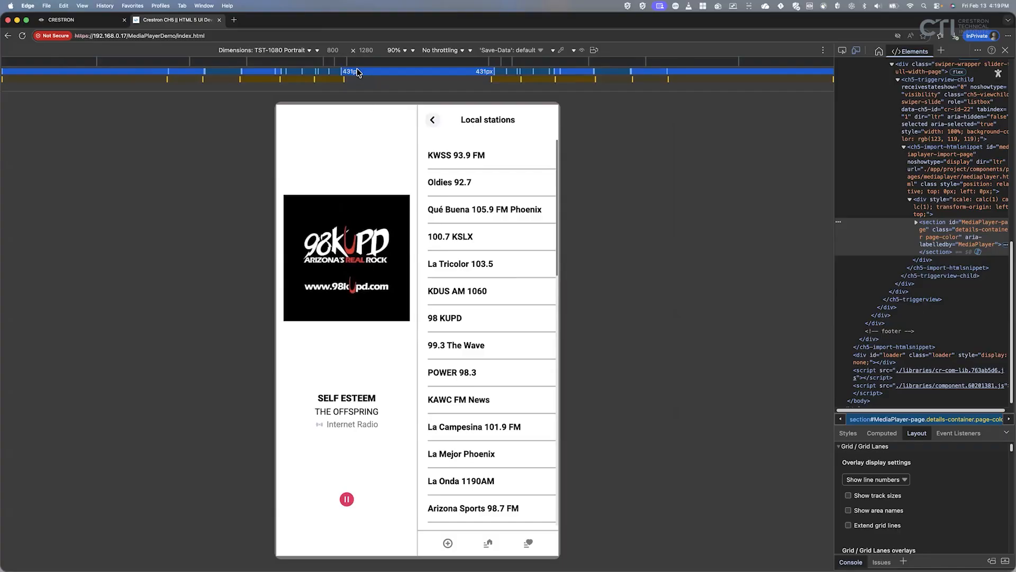
click(314, 50)
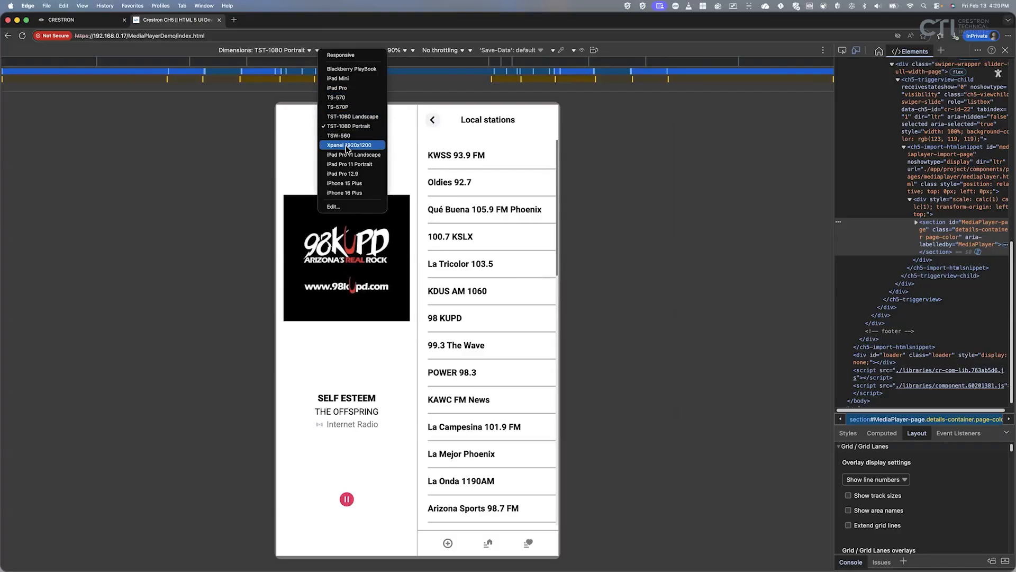
click(362, 194)
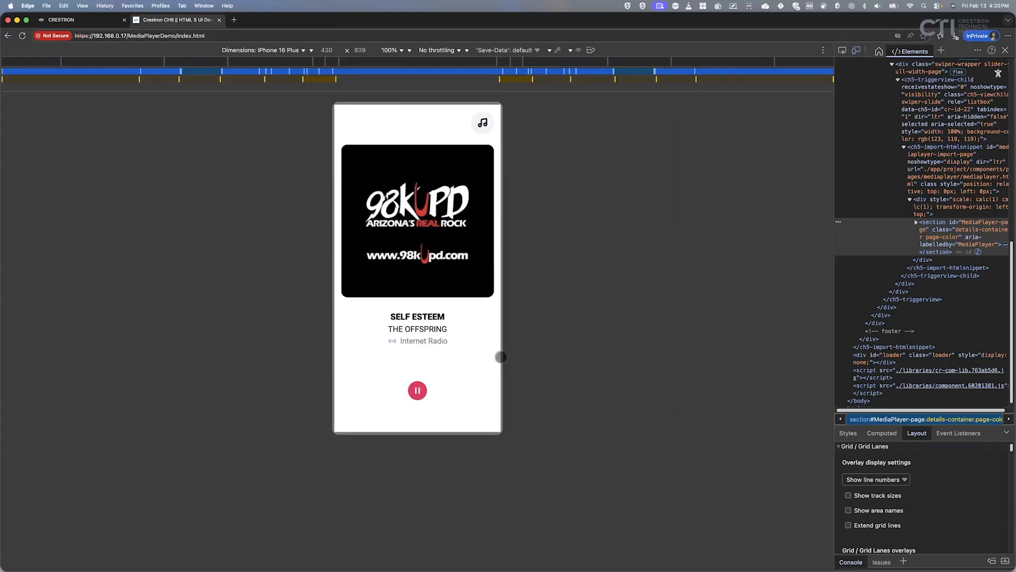
Choose Oldies 92.7 from Local stations, then return to the now-playing view.
click(482, 123)
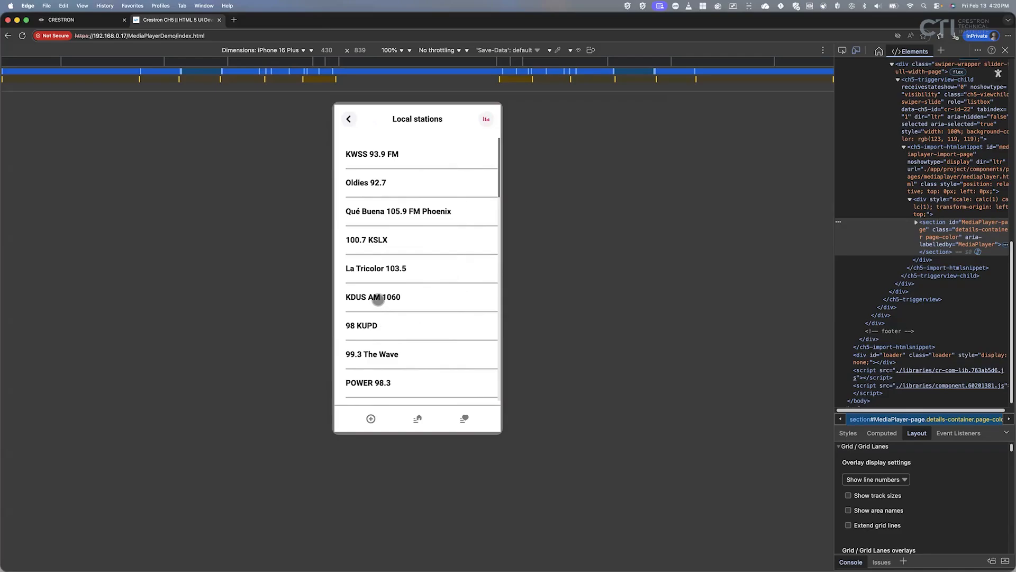
click(366, 184)
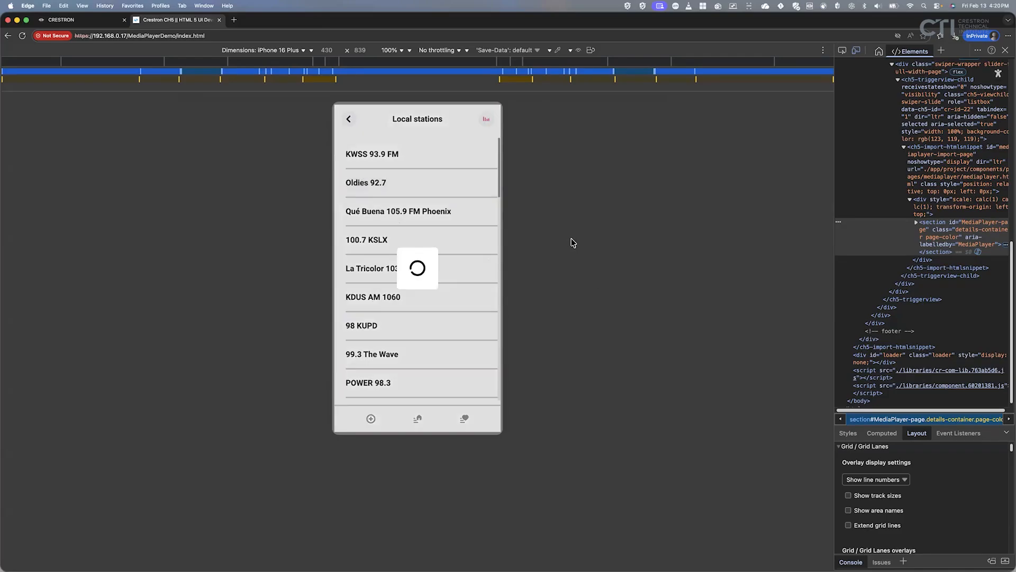
click(349, 118)
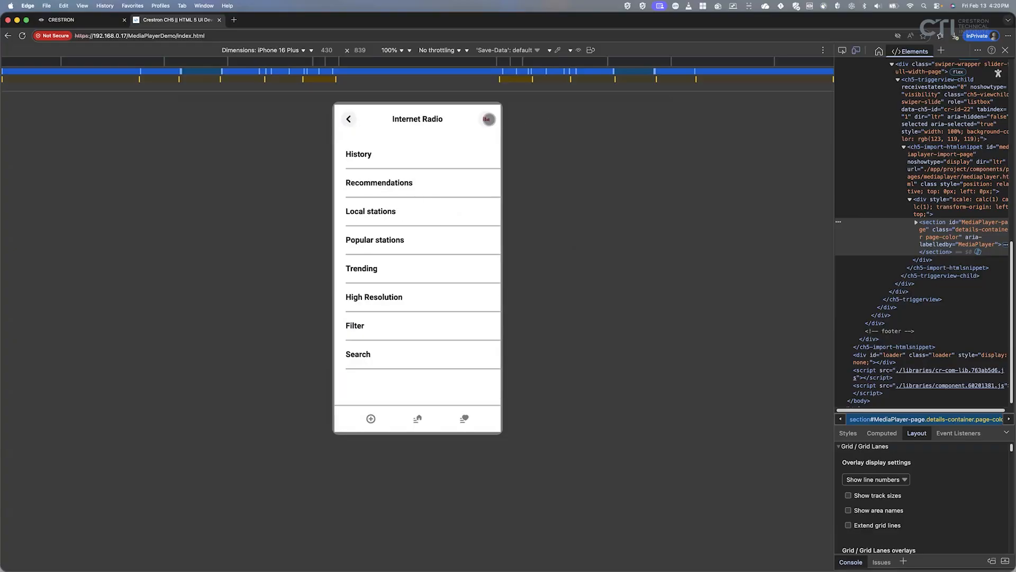
click(487, 118)
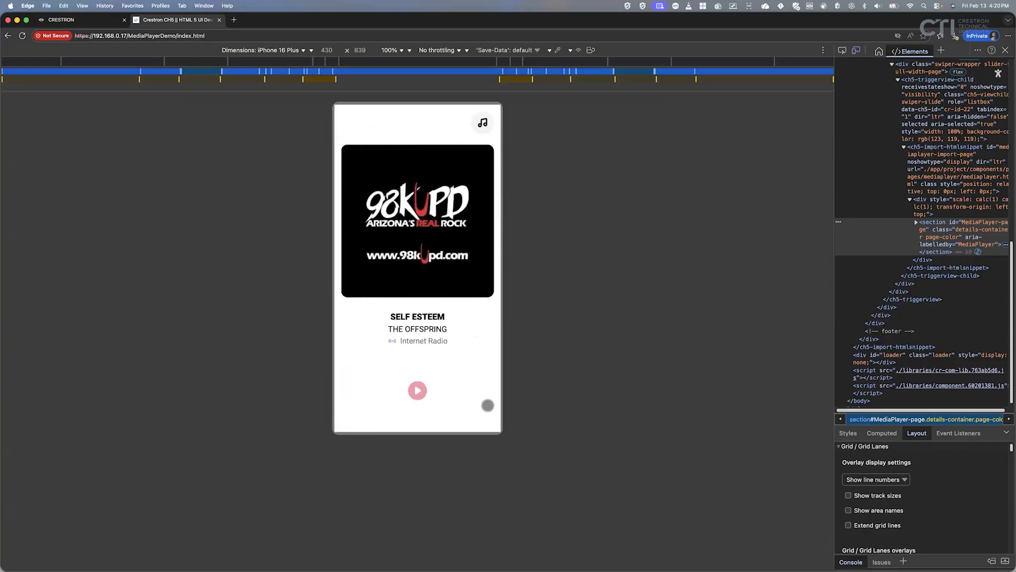